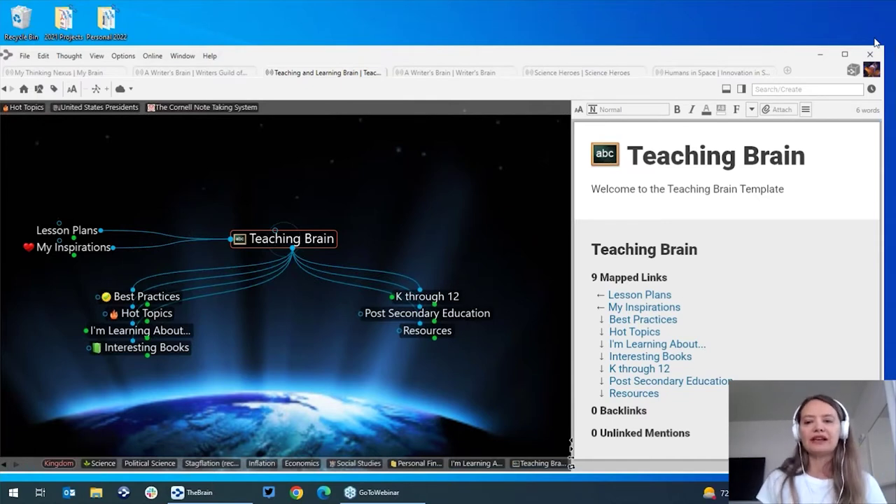
Maximize the window and navigate through Interesting Books to The Voyage of the Beagle.
click(846, 54)
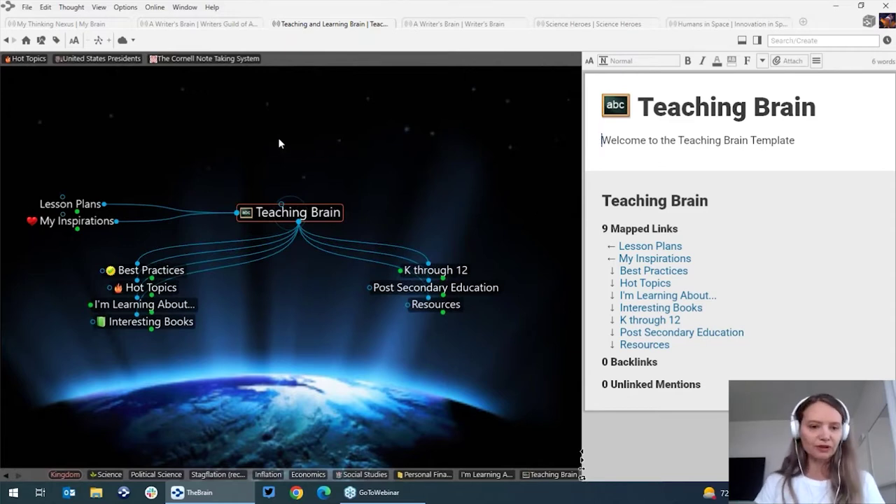
click(180, 322)
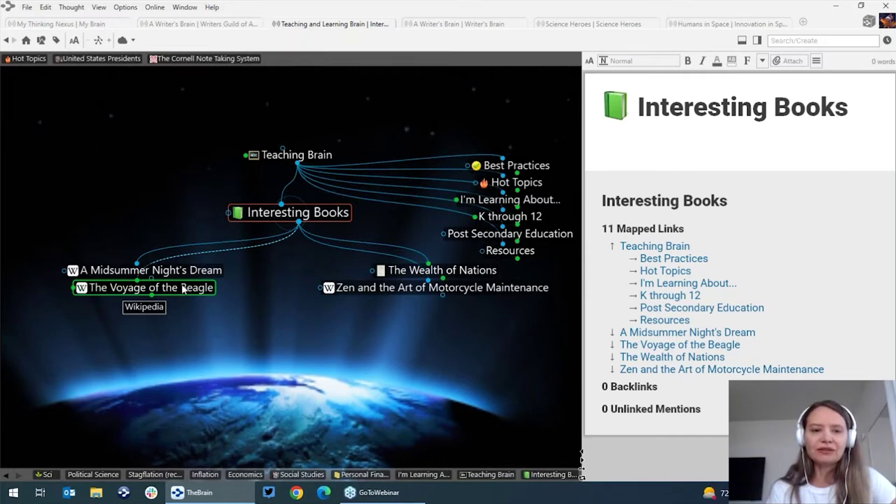
click(184, 290)
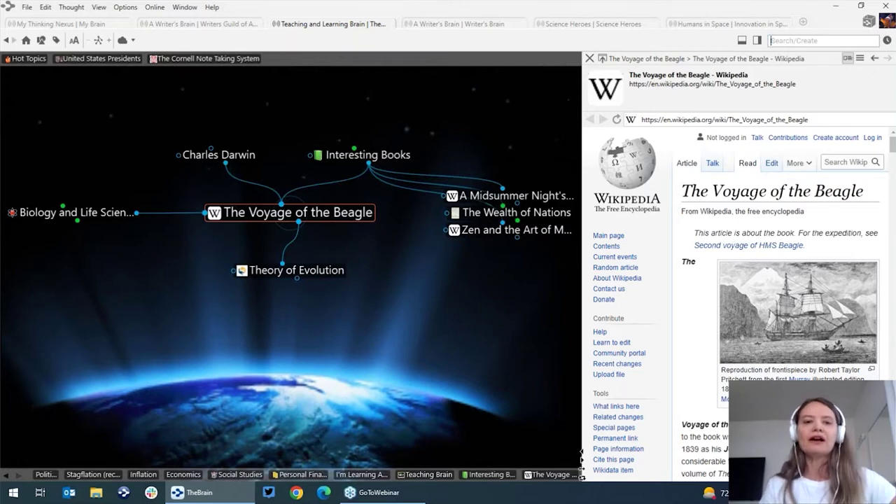
View the Charles Darwin, Interesting Books and Theory of Evolution thoughts around the book, and open Biology and Life Sciences.
click(239, 160)
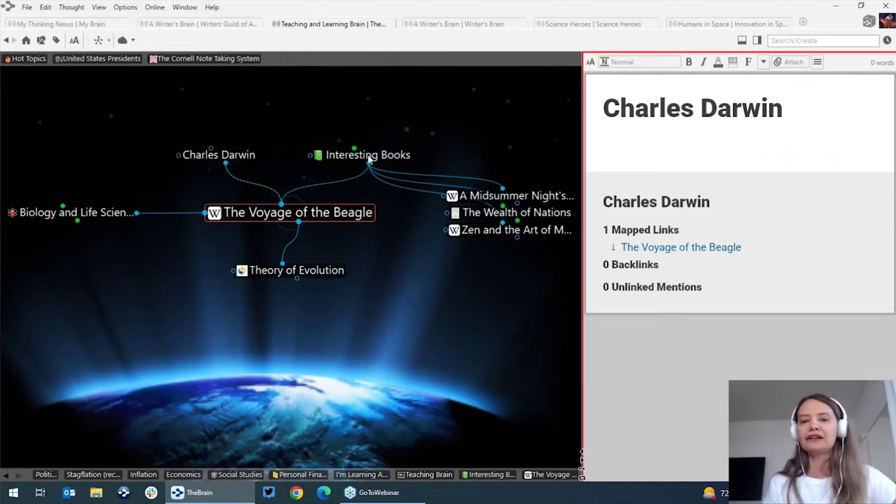
click(371, 159)
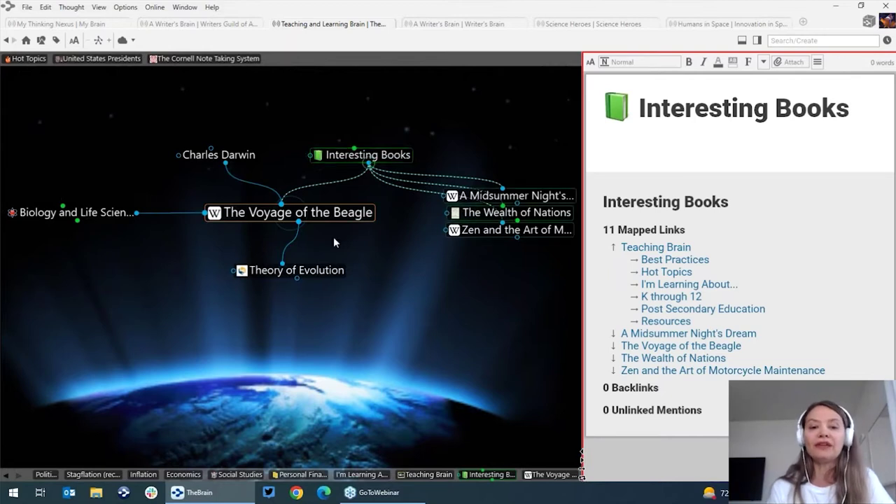
click(321, 278)
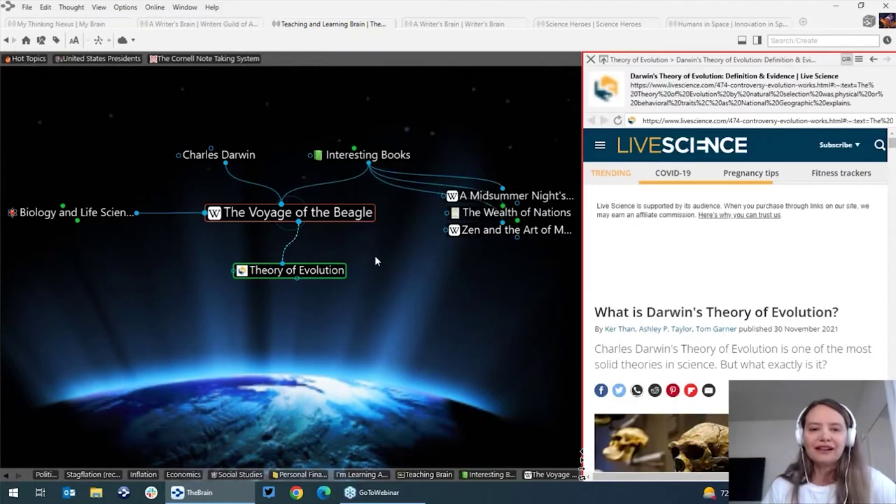
click(320, 221)
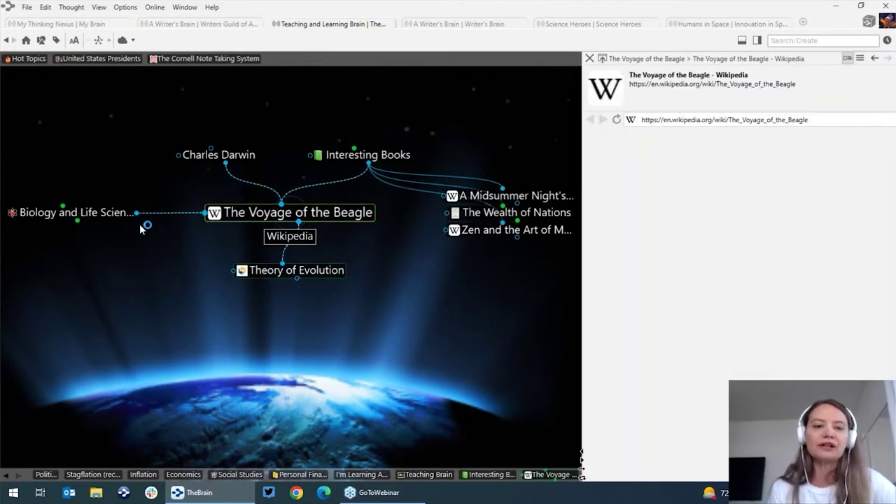
click(84, 212)
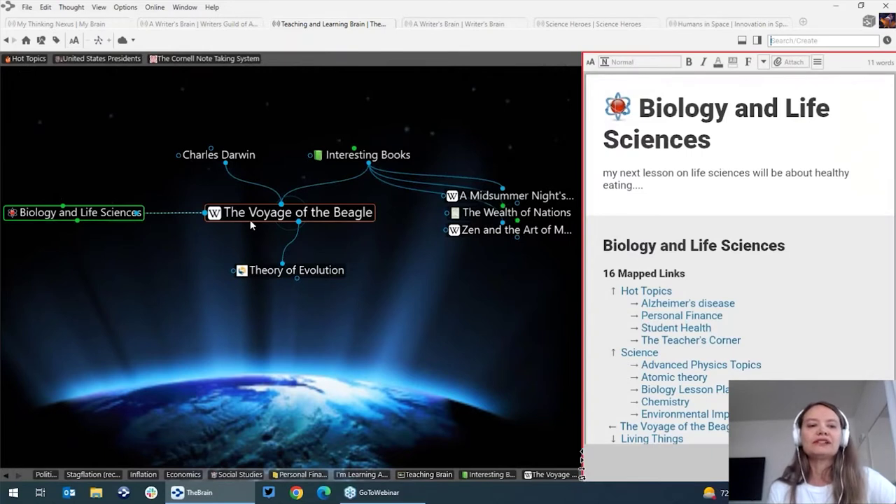
click(252, 221)
click(105, 215)
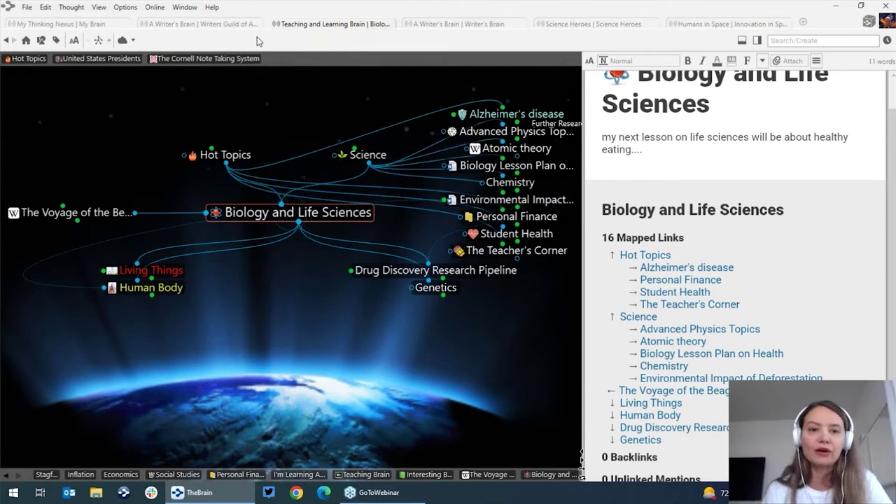
Switch to the open A Writer's Brain at Writers Guild of America, West and navigate up through Writers' Organizations to Script Writing.
click(219, 25)
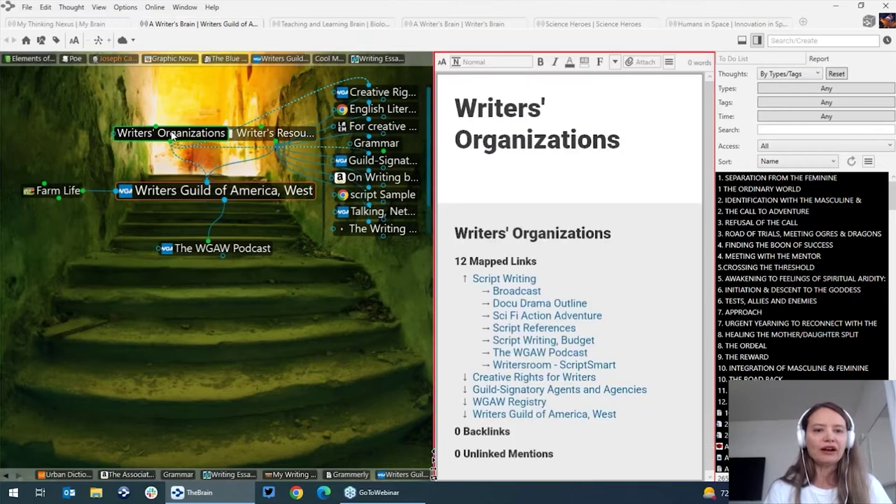
mouse_move(257, 129)
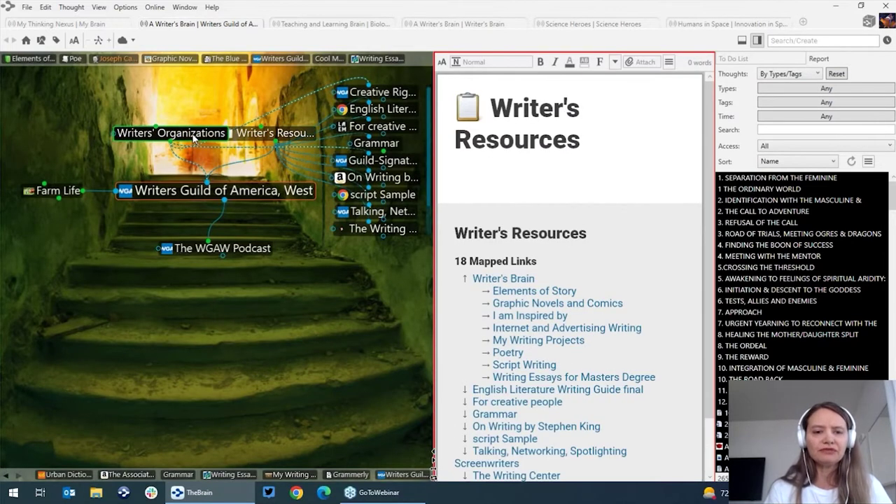
click(198, 134)
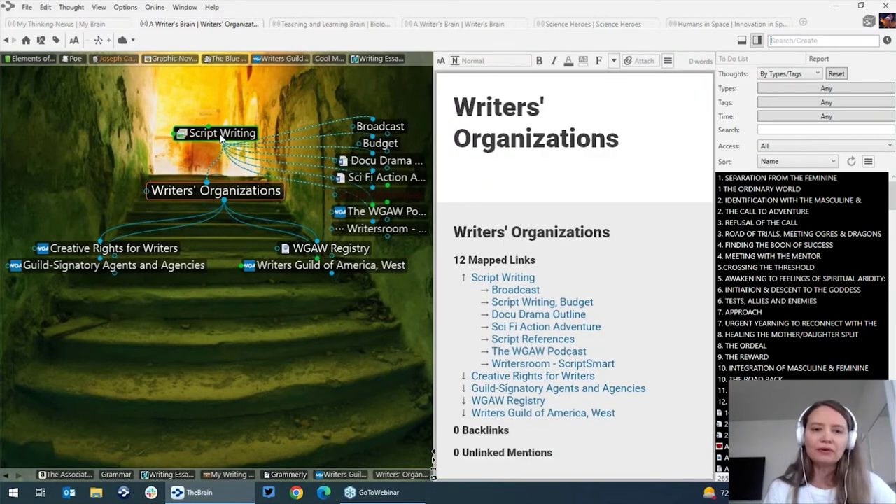
click(221, 135)
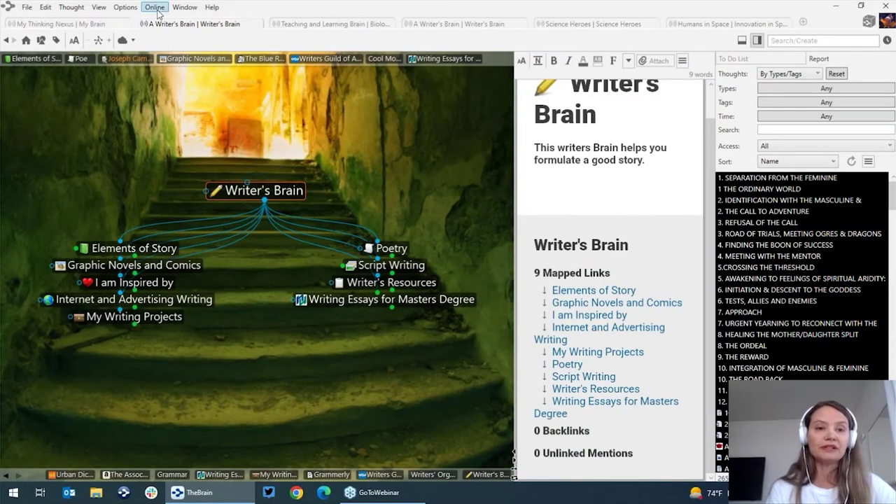
Examine the brain access and sharing settings of A Writer's Brain, including the user access levels, and close them.
click(155, 8)
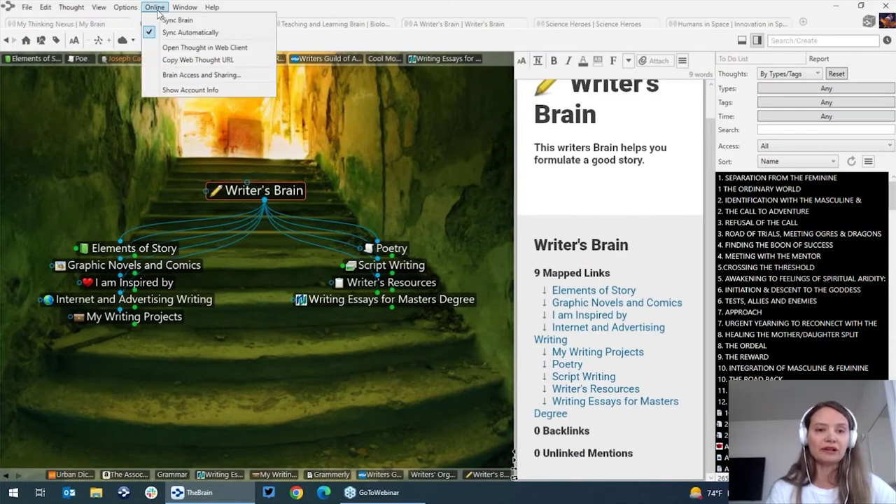
click(175, 75)
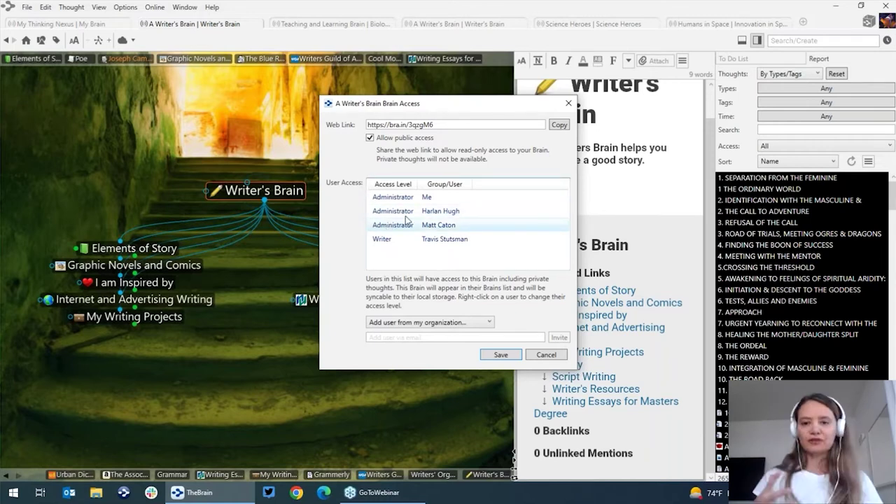
click(393, 185)
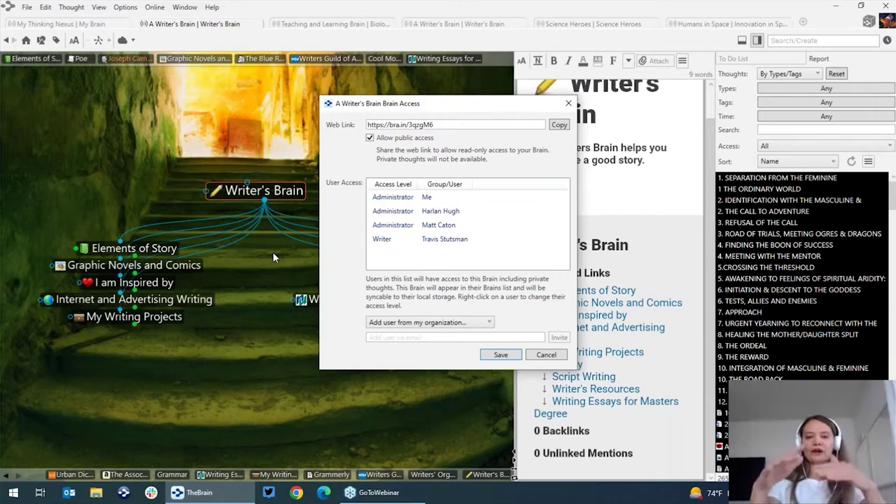
key(Escape)
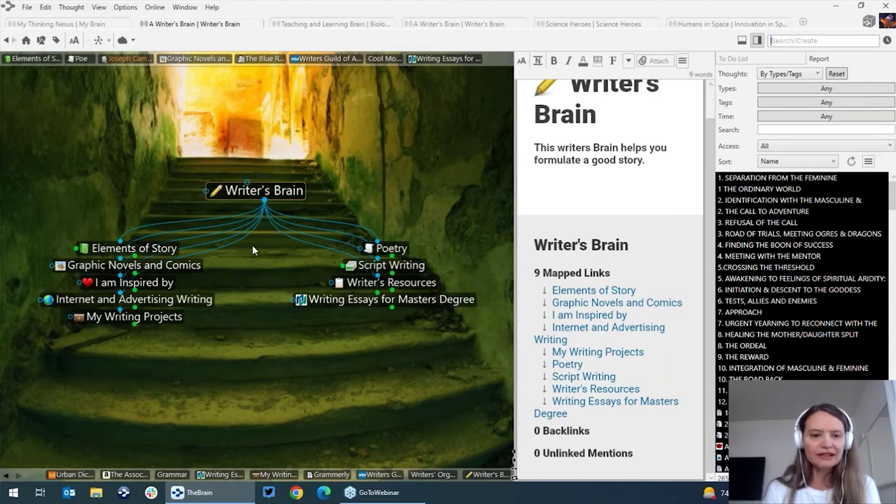
Navigate through Elements of Story and The Heroic Journey to The Hero's Journey Outline, viewing its circular diagram on the way.
click(165, 251)
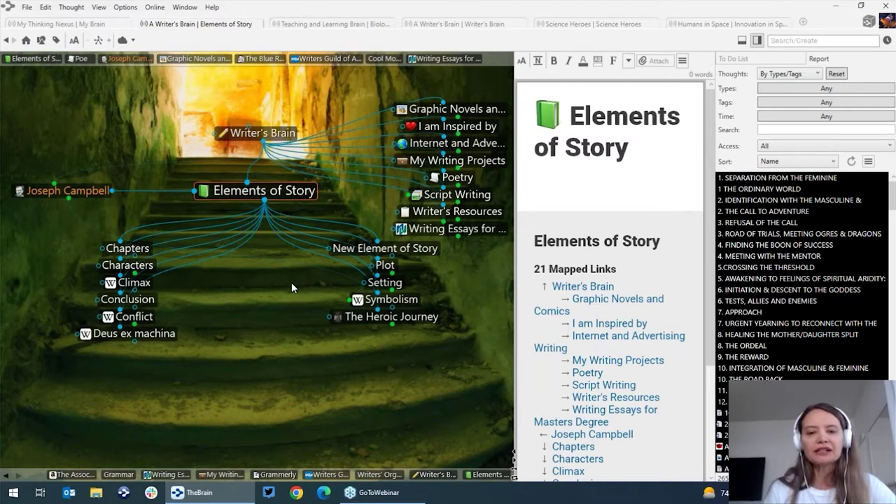
click(381, 319)
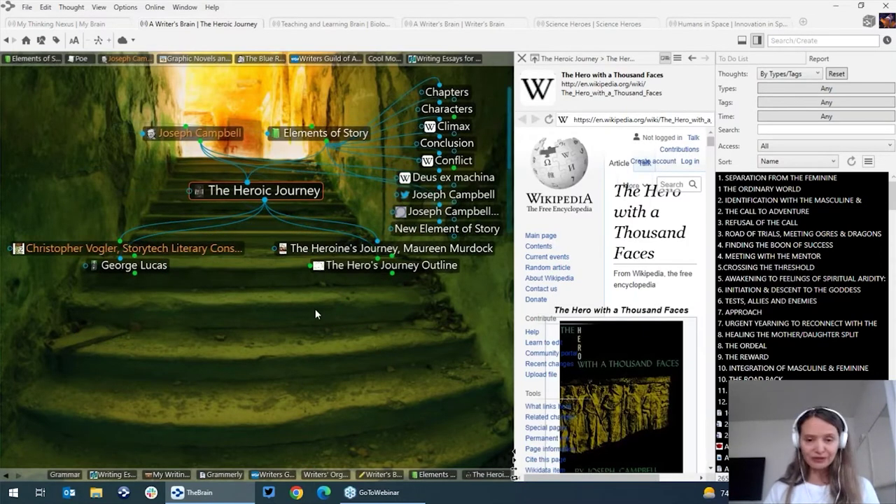
click(318, 268)
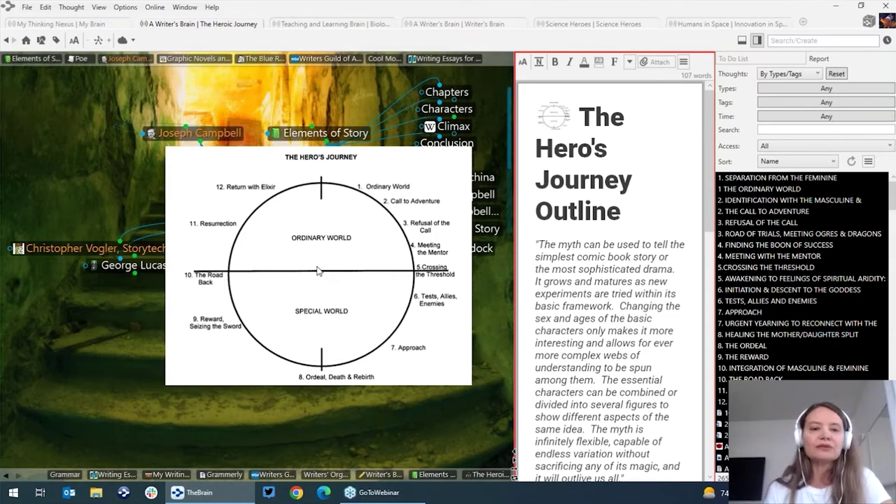
click(258, 277)
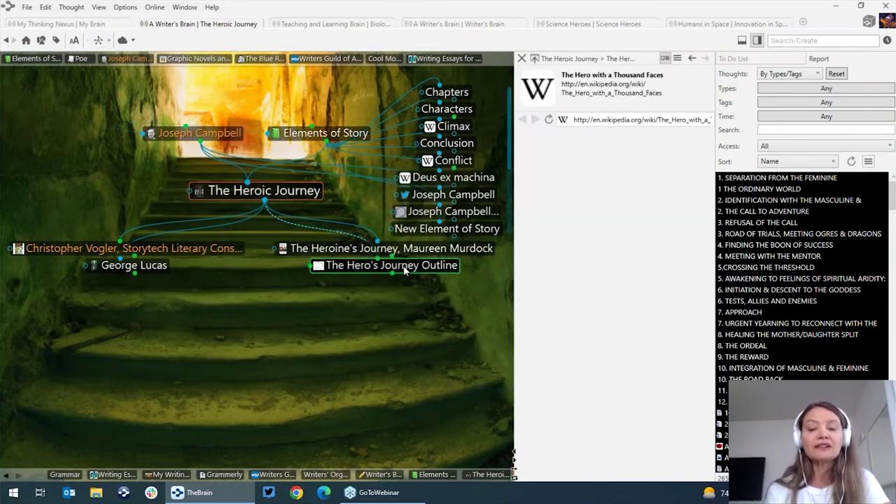
mouse_move(405, 271)
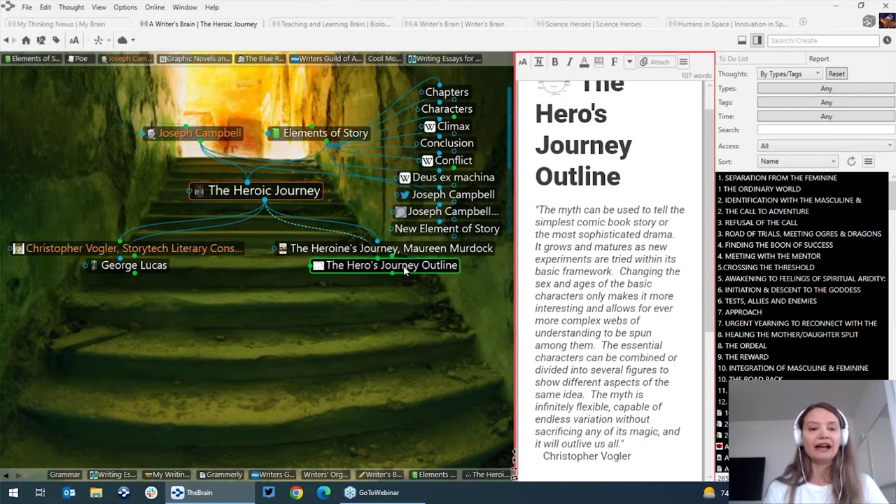
click(405, 271)
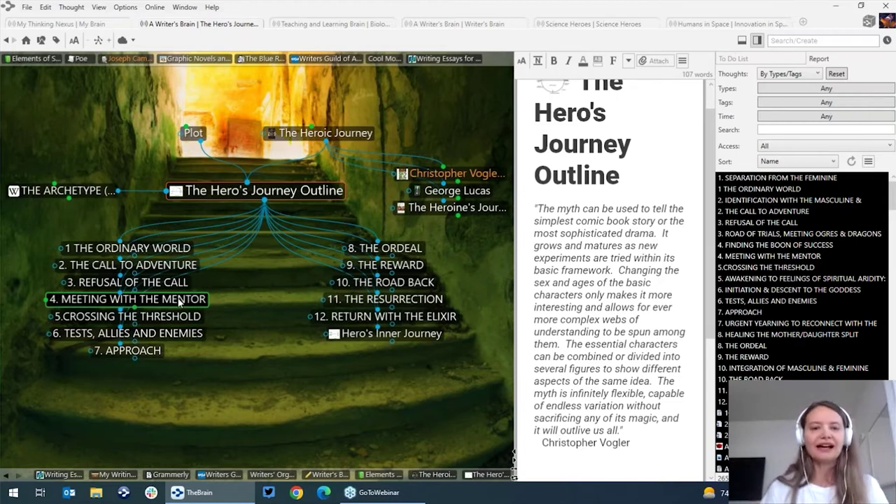
Open Key Characters under 4. MEETING WITH THE MENTOR and show its list of attached Word documents.
mouse_move(365, 321)
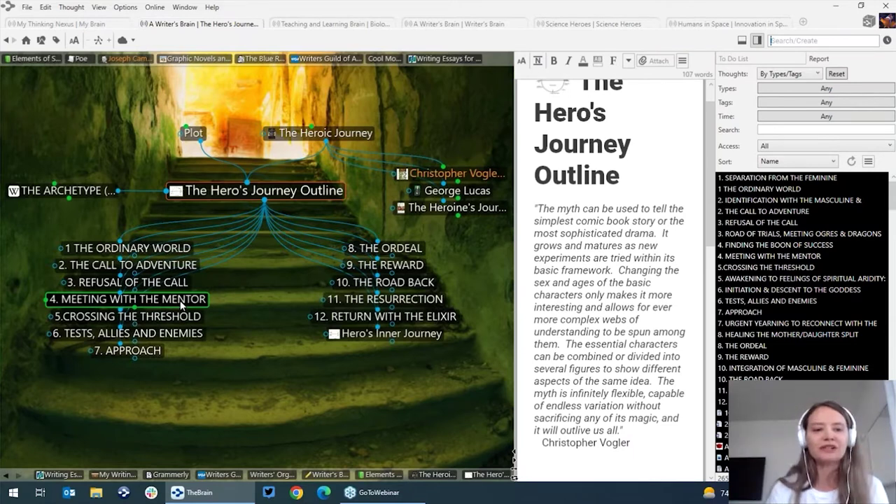
click(182, 302)
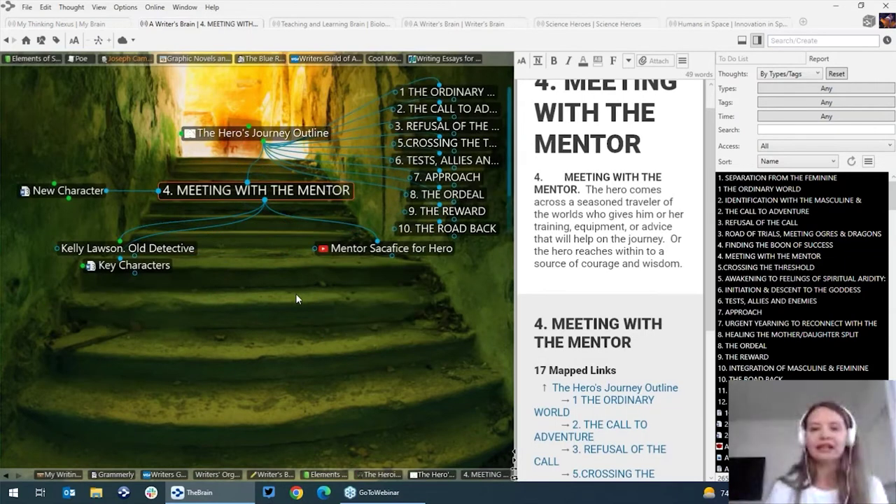
click(133, 265)
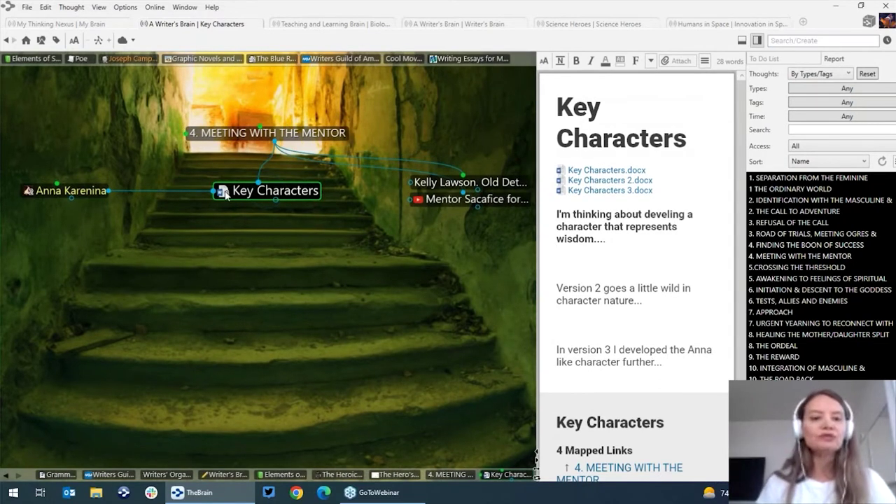
click(223, 192)
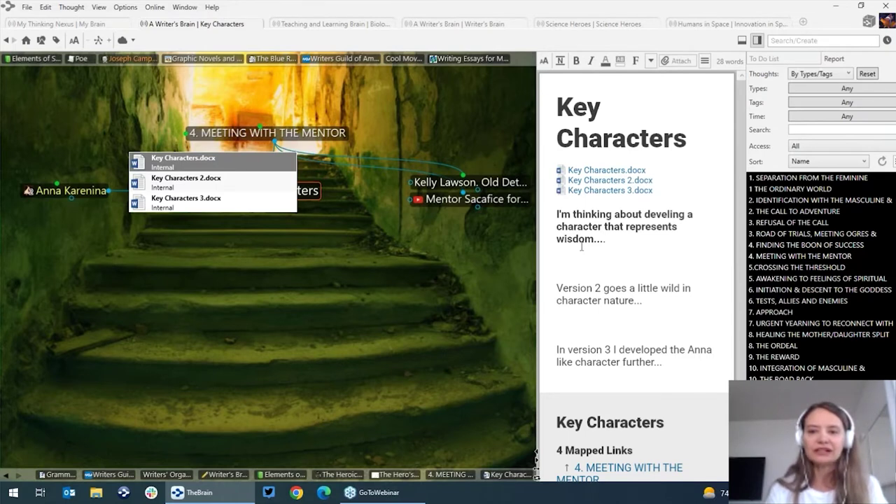
Open Mentor Sacafice for Hero in a wider content pane and navigate back up to The Hero's Journey Outline.
click(419, 199)
drag(536, 251, 468, 251)
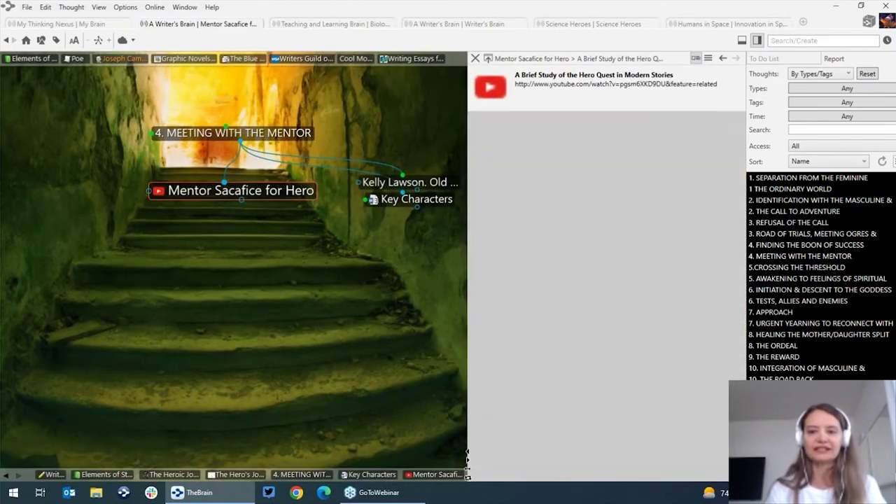
click(284, 132)
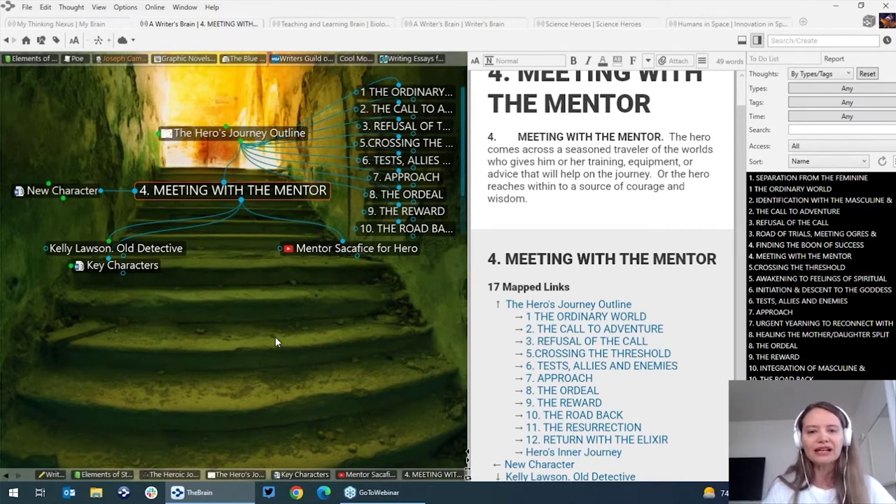
click(291, 136)
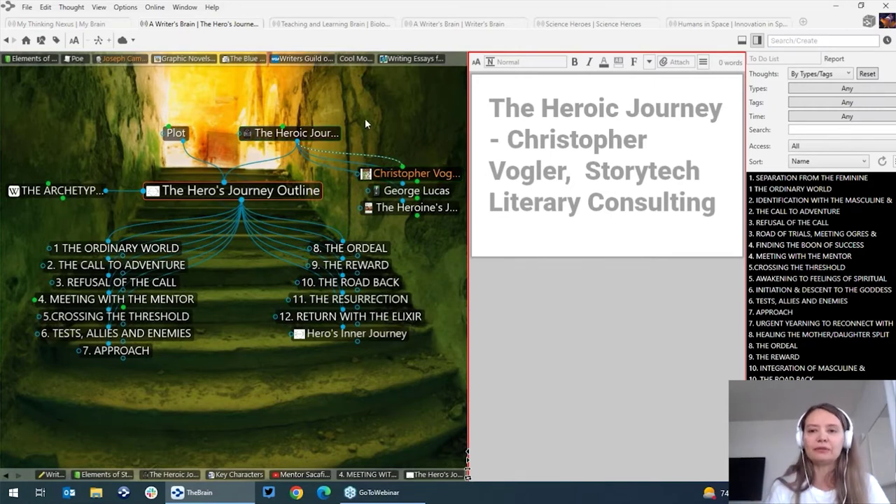
Switch to the Science Heroes brain and restore the window to a smaller size, positioned so that desktop icons are uncovered.
click(584, 30)
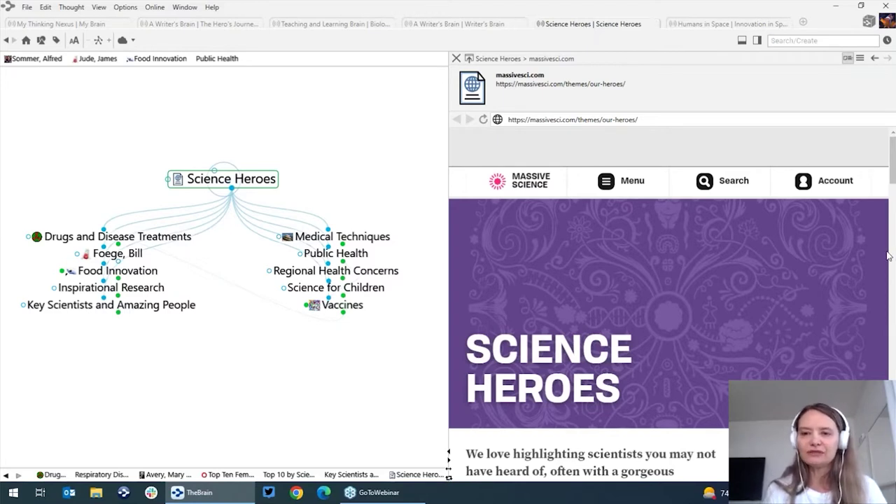
click(864, 7)
drag(473, 53, 588, 57)
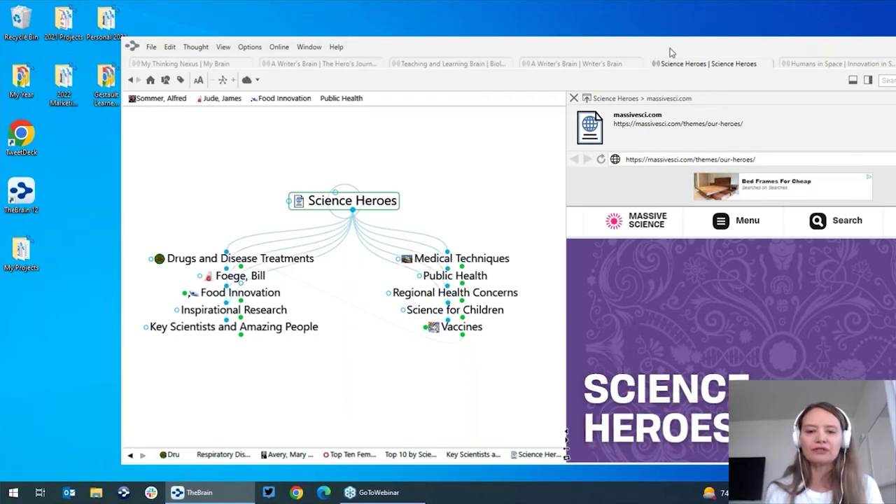
drag(670, 53, 664, 50)
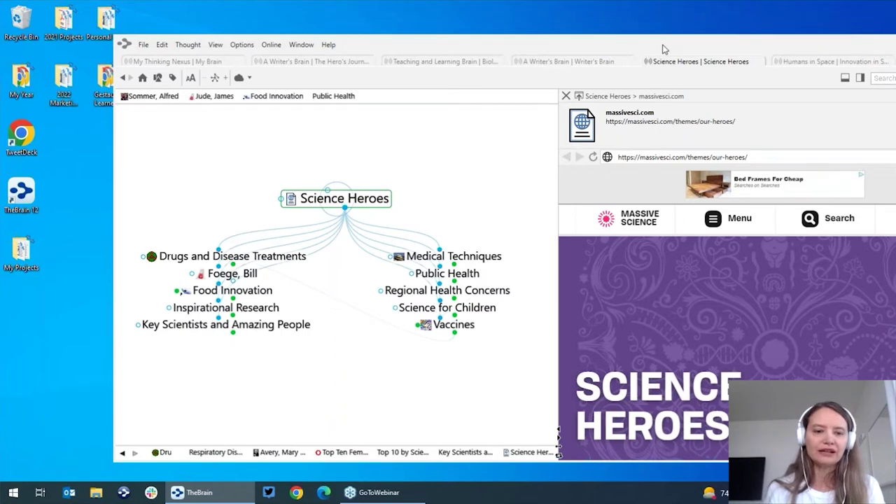
drag(665, 49, 652, 45)
Create a child thought under Science Heroes named Children Nutrition, correcting the spelling of the first word to Children.
click(326, 201)
text(Child)
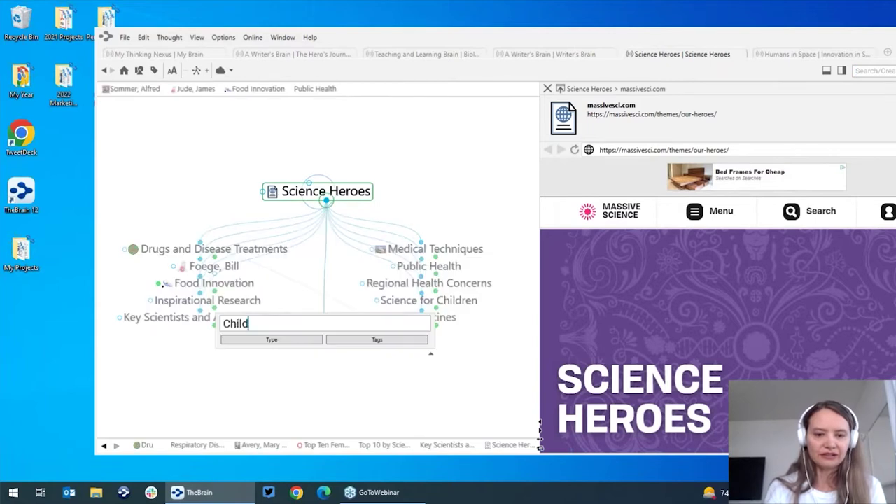
text(rens Nu)
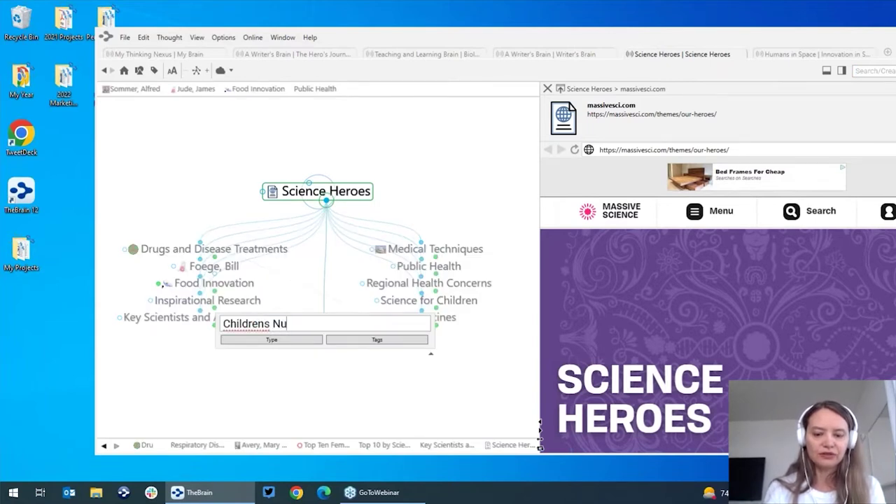
text(trition)
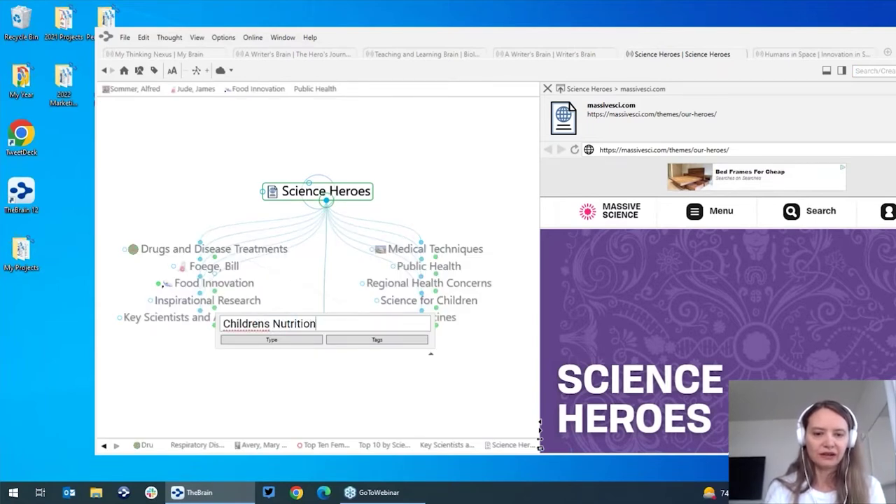
right_click(252, 325)
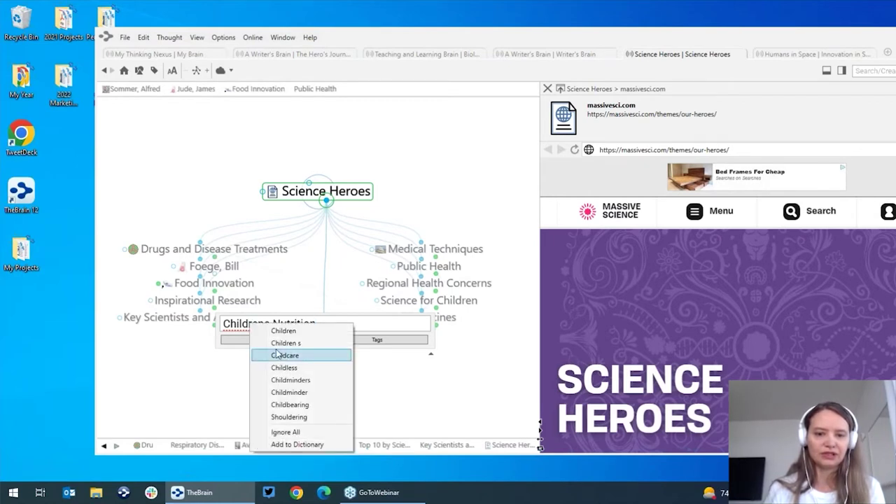
click(284, 330)
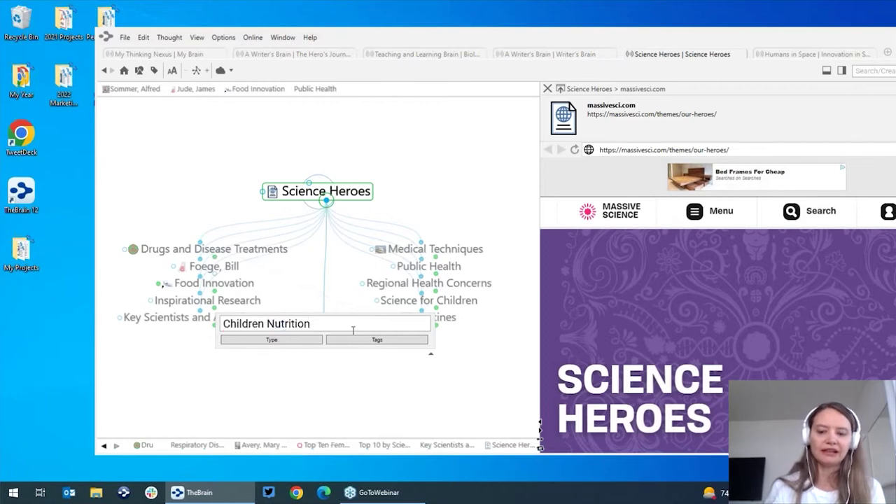
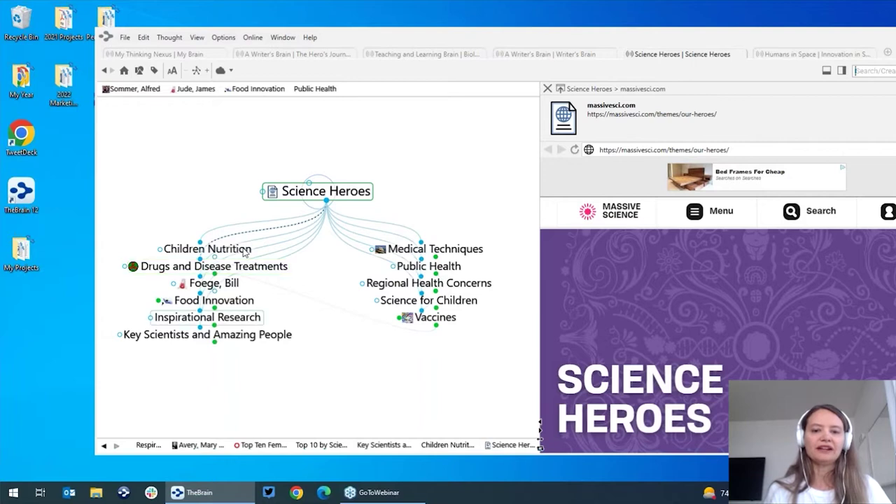
Make Children Nutrition the active thought and run a Google web search for its name.
click(208, 249)
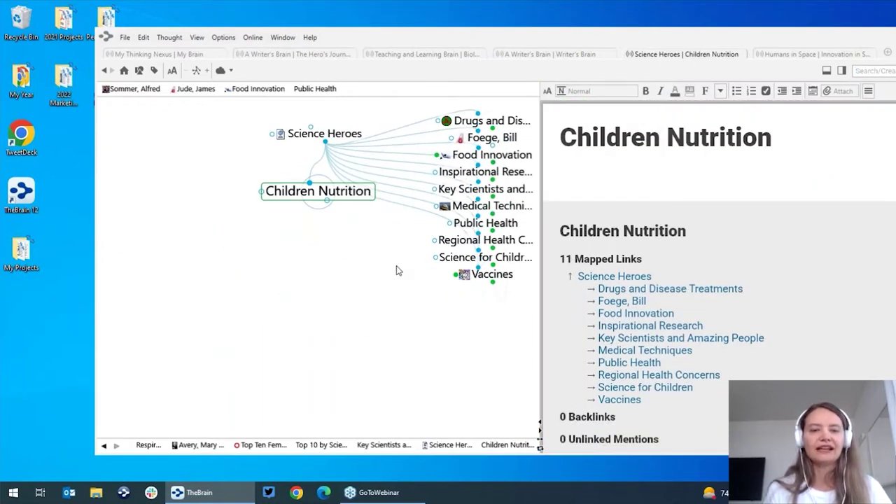
click(260, 39)
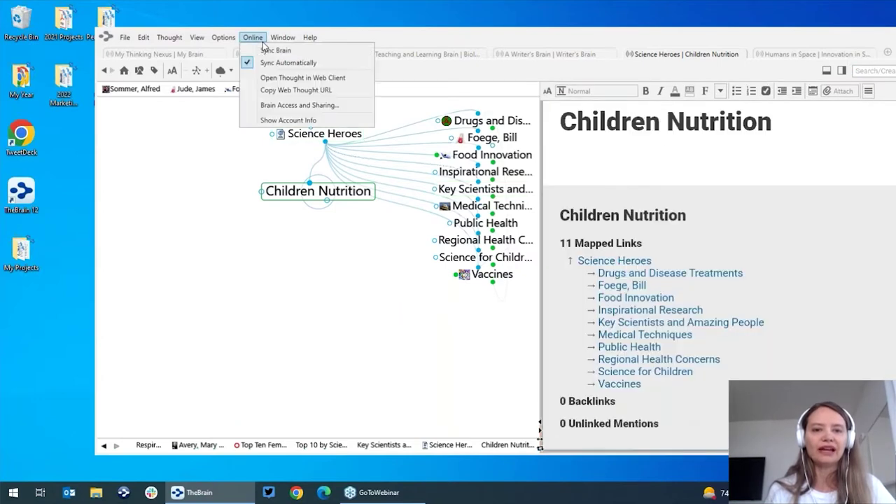
click(276, 50)
click(224, 39)
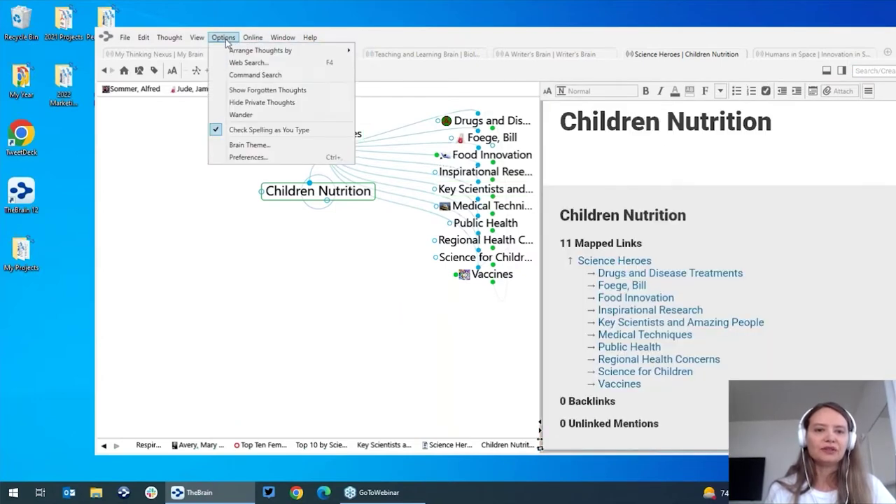
click(242, 63)
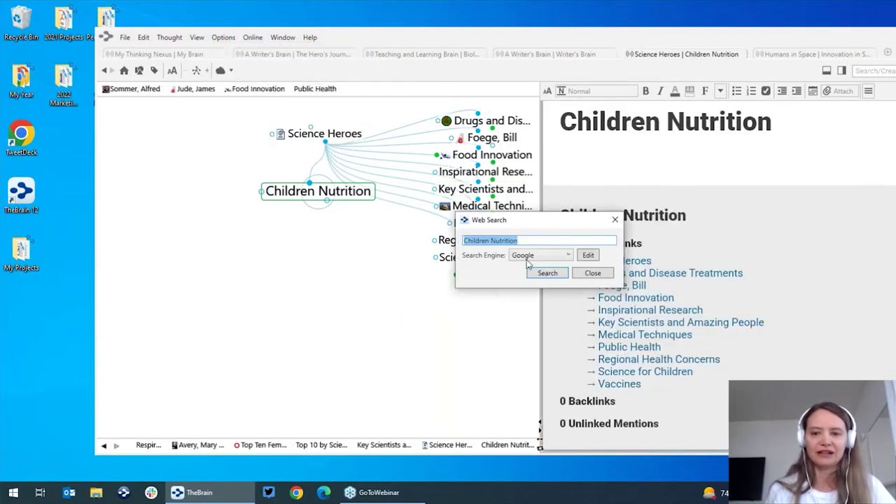
click(555, 274)
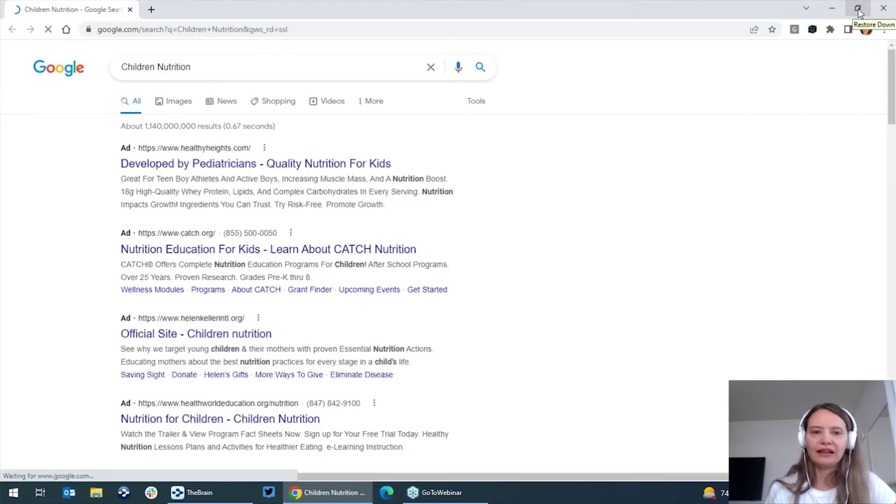
Shrink the browser window beside the brain and add the Mayo Clinic result "Nutrition for kids: Guidelines for a healthy diet" as a child of Children Nutrition.
click(858, 10)
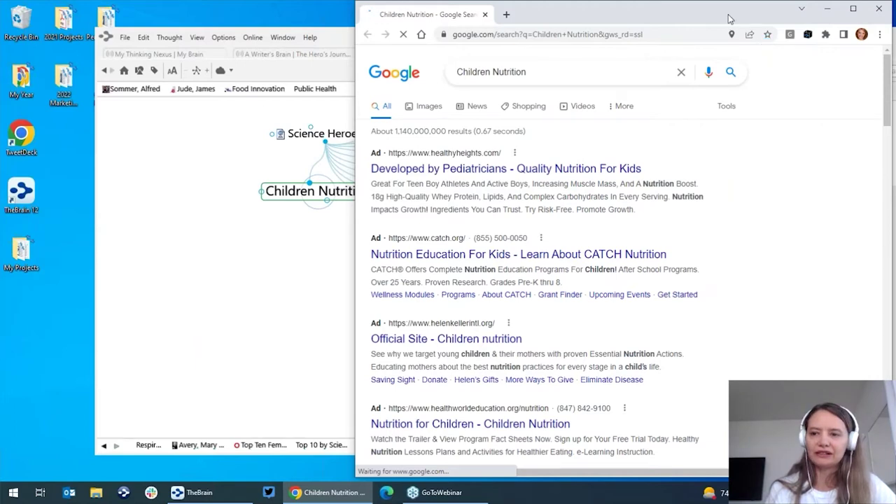
drag(728, 18, 781, 91)
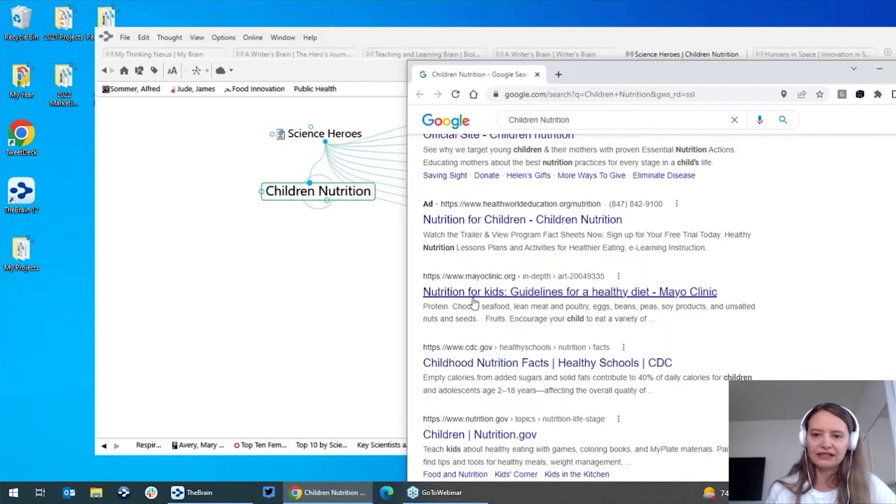
click(257, 308)
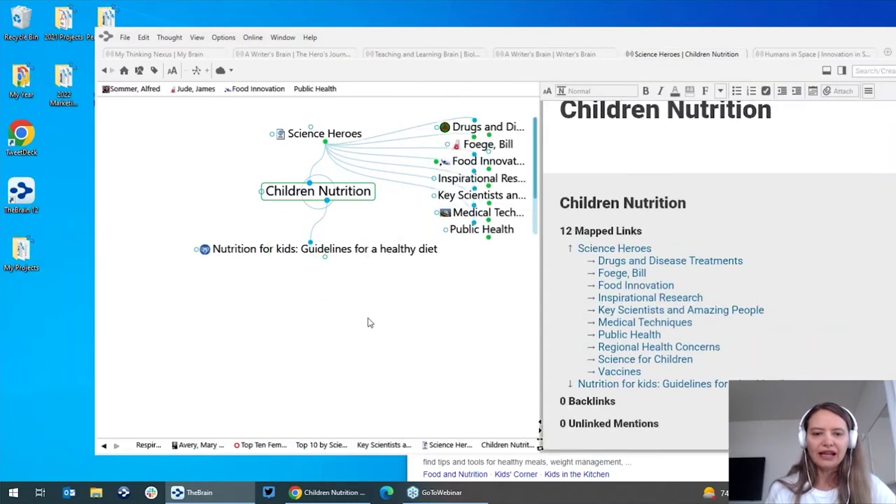
Switch back to Chrome, maximize its window and show the news results for Children Nutrition.
click(665, 470)
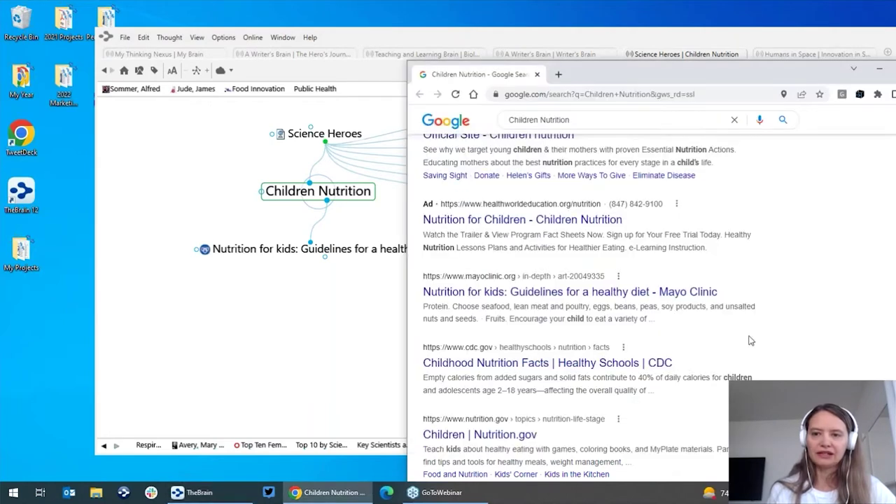
drag(750, 340, 818, 212)
scroll(818, 212, up, 5)
click(782, 76)
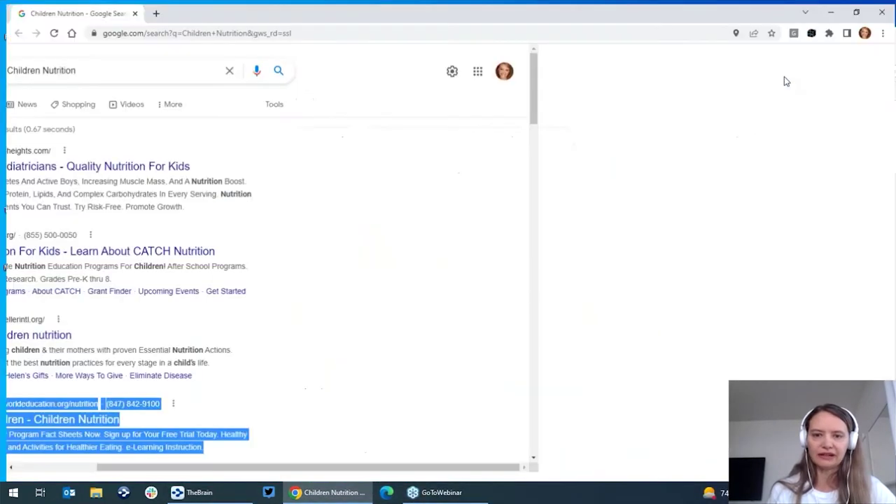
click(227, 105)
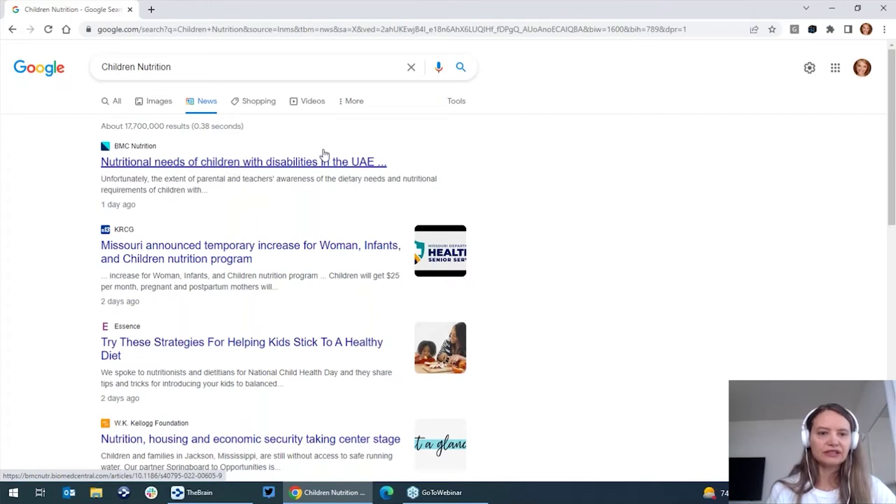
Restore the browser window and add the UAE disabilities nutrition and West Virginia obesity articles under Children Nutrition, returning to TheBrain.
click(859, 9)
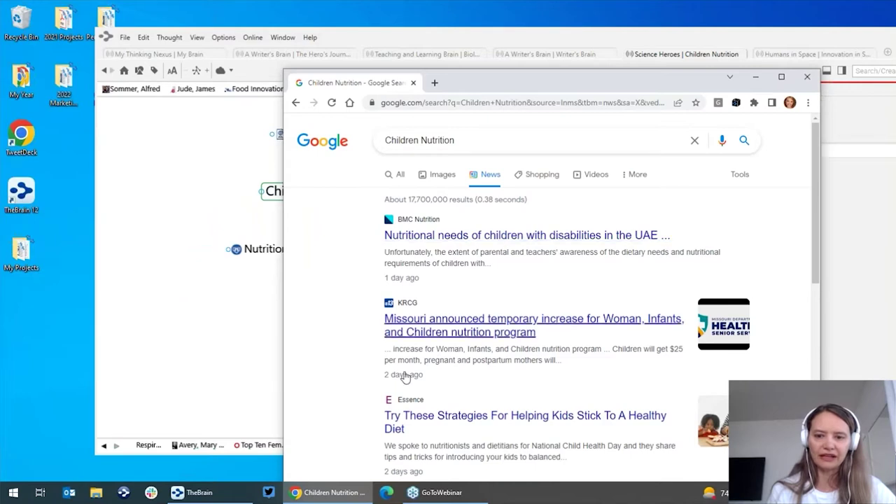
scroll(799, 350, down, 4)
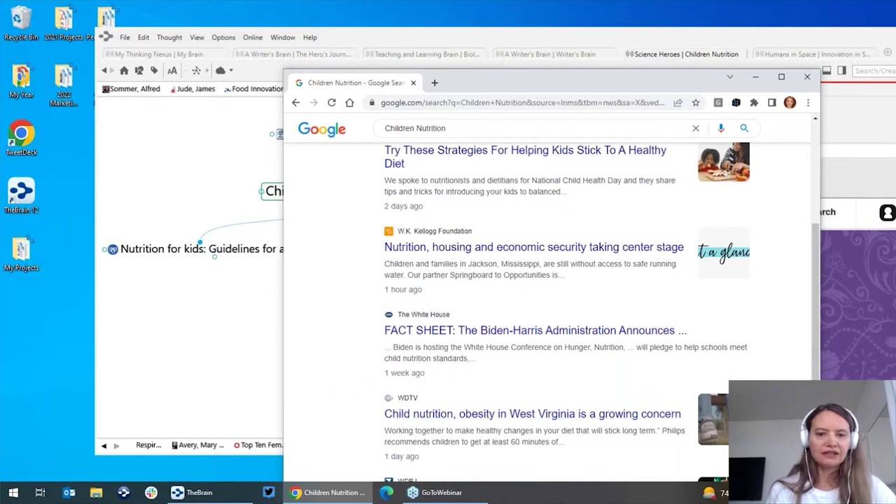
click(187, 492)
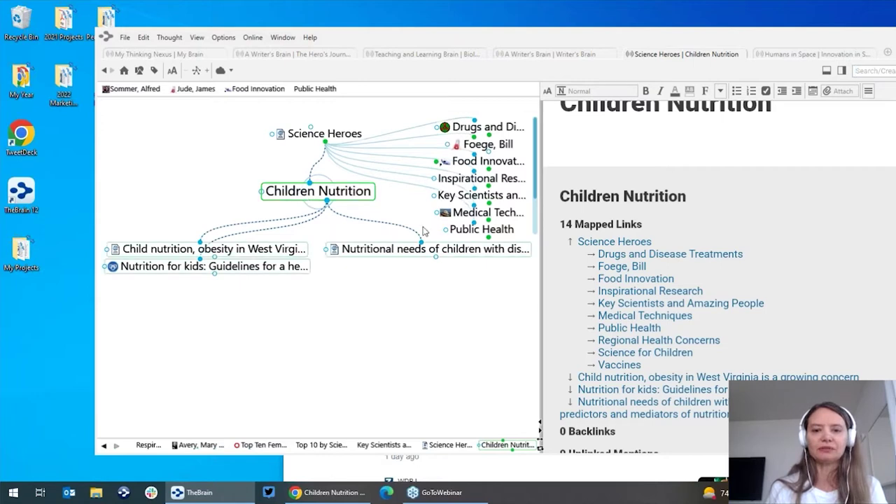
Open Public Health, move Children Nutrition from Science Heroes to become its child, and preview the moved thought.
mouse_move(485, 236)
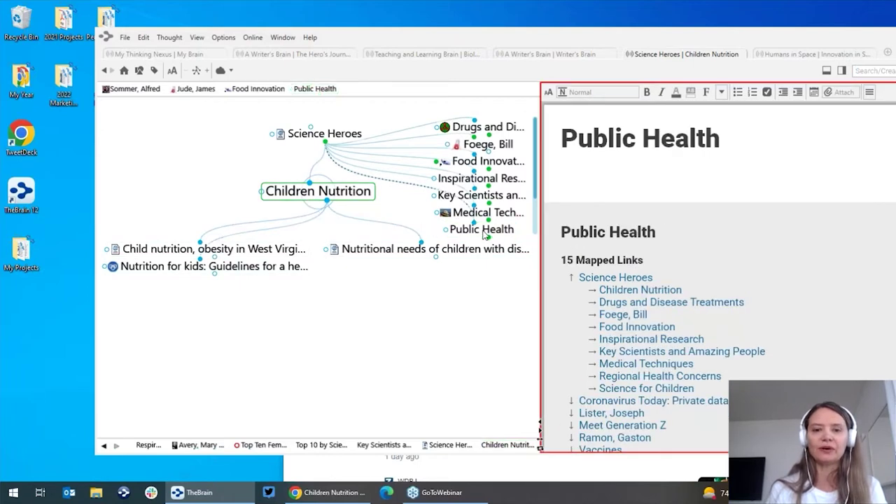
click(484, 234)
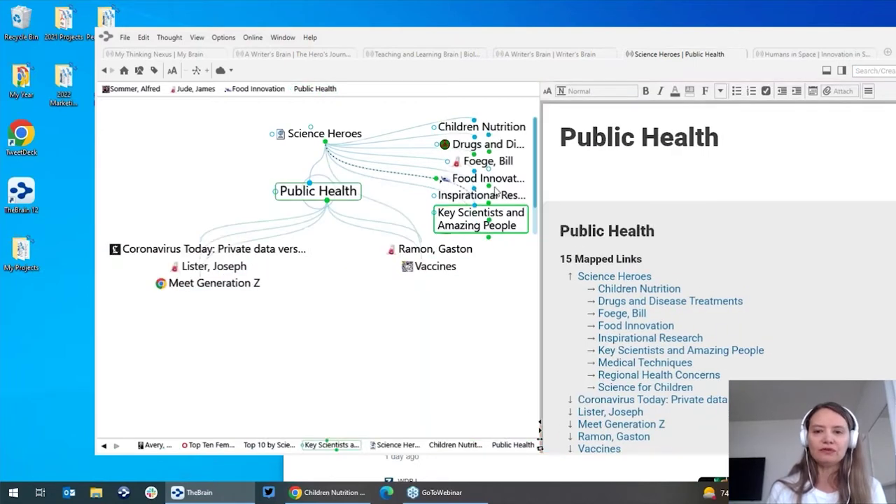
drag(500, 132, 326, 319)
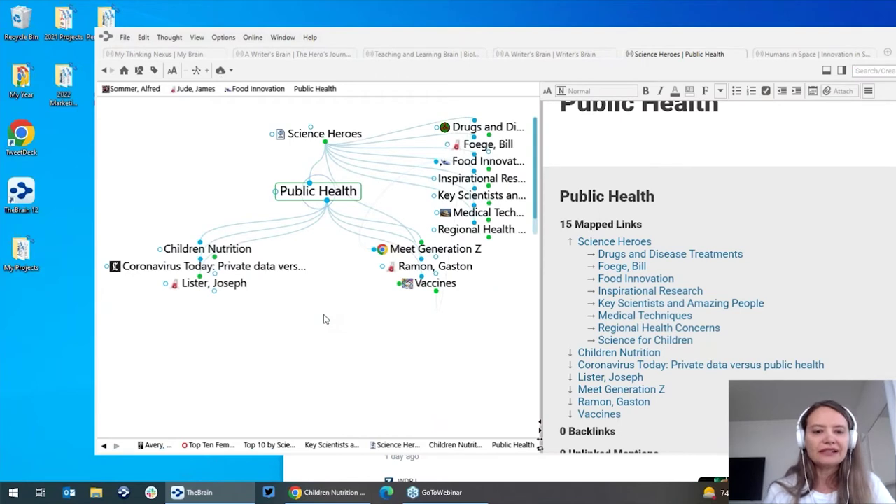
click(235, 248)
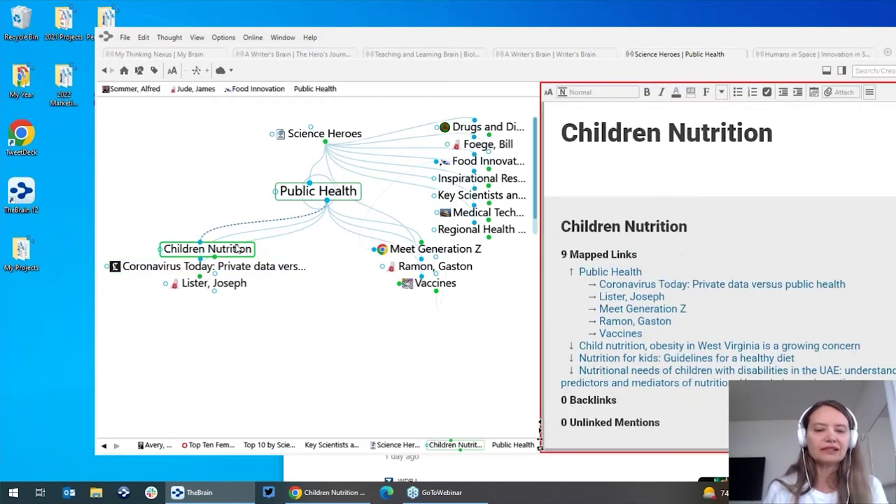
Navigate through Vaccines and mRNA Technology to the Katalin Kariko thought.
click(406, 284)
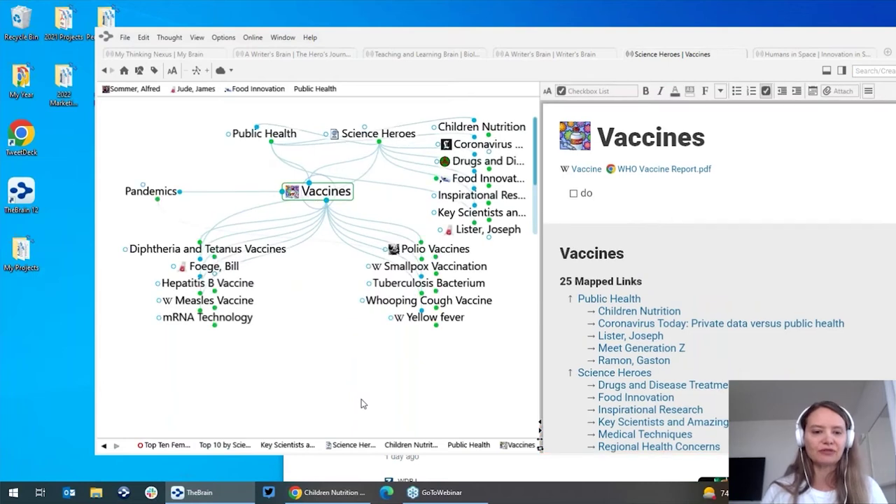
click(237, 319)
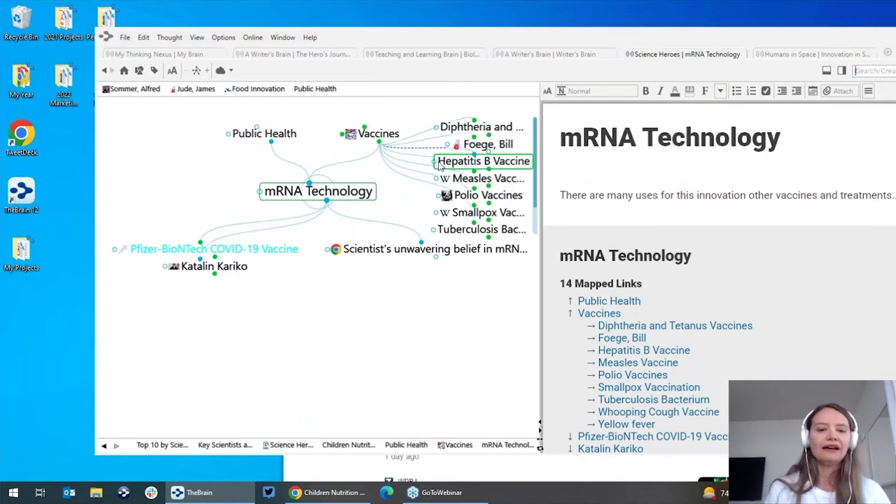
mouse_move(440, 164)
mouse_move(231, 274)
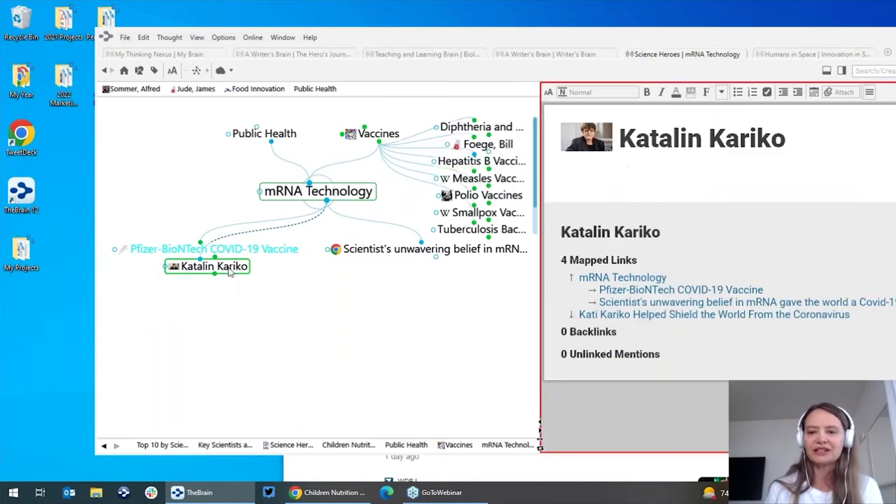
click(231, 270)
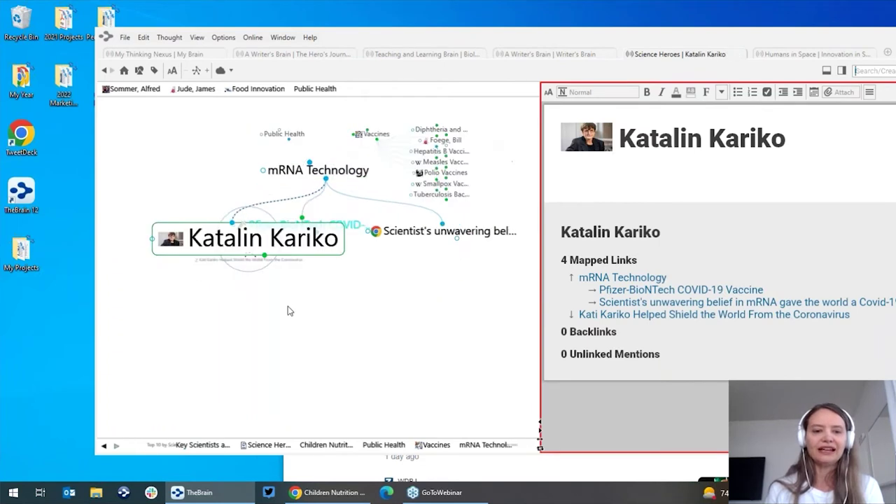
Link the existing thought Top Ten Female Scientists as a second parent of Katalin Kariko and open it.
mouse_move(275, 199)
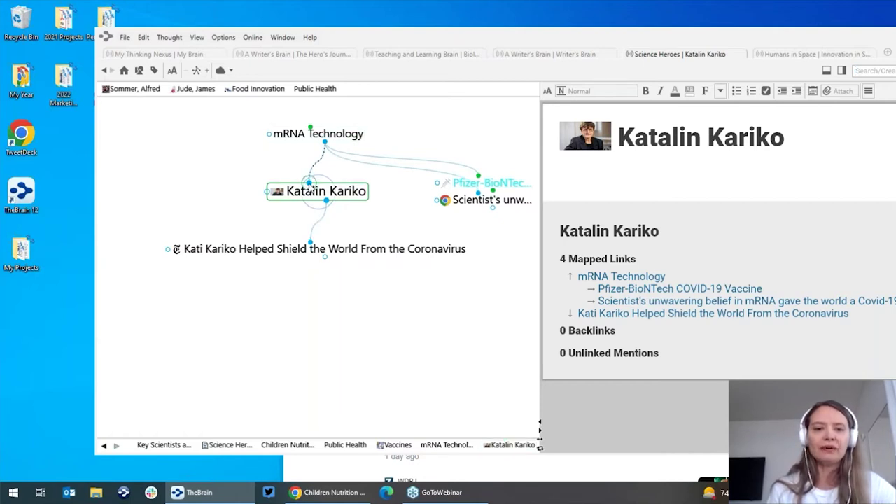
drag(309, 183, 223, 170)
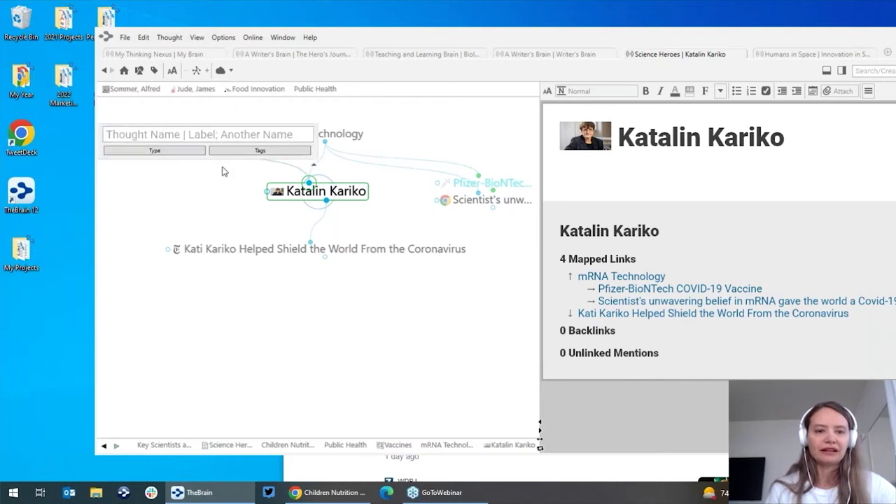
text(fam)
key(BackSpace)
key(BackSpace)
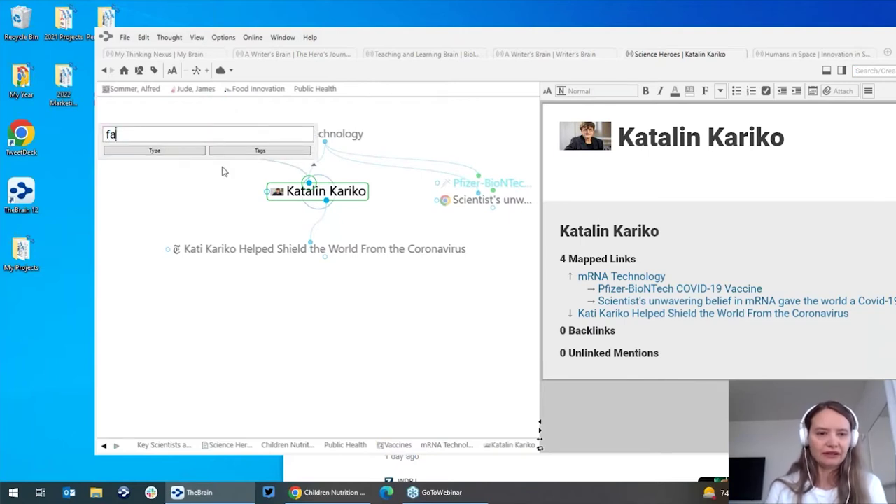
text(em)
click(222, 170)
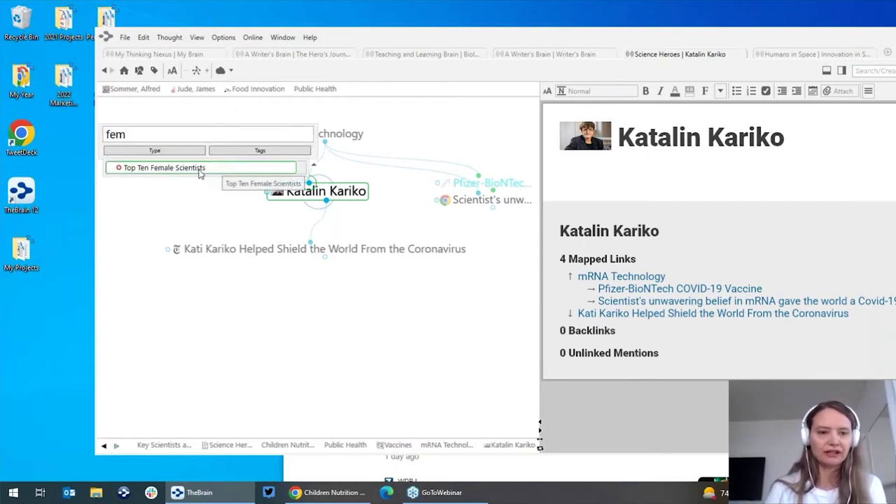
click(198, 172)
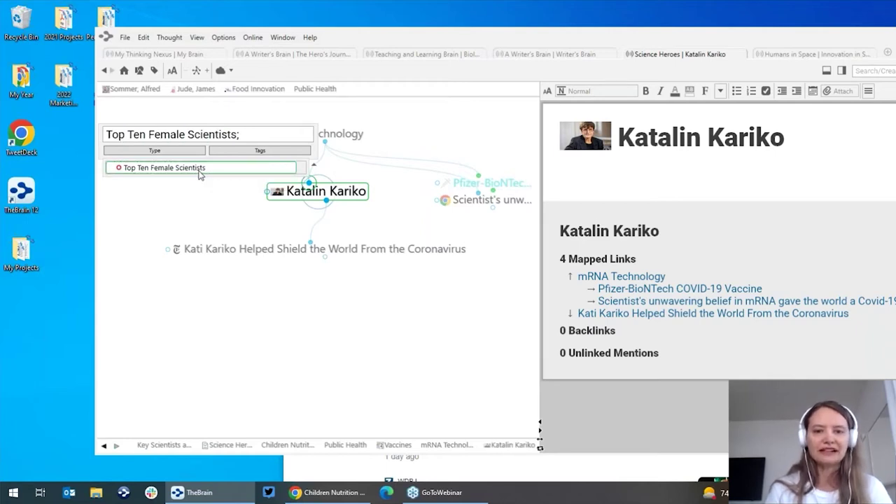
key(Return)
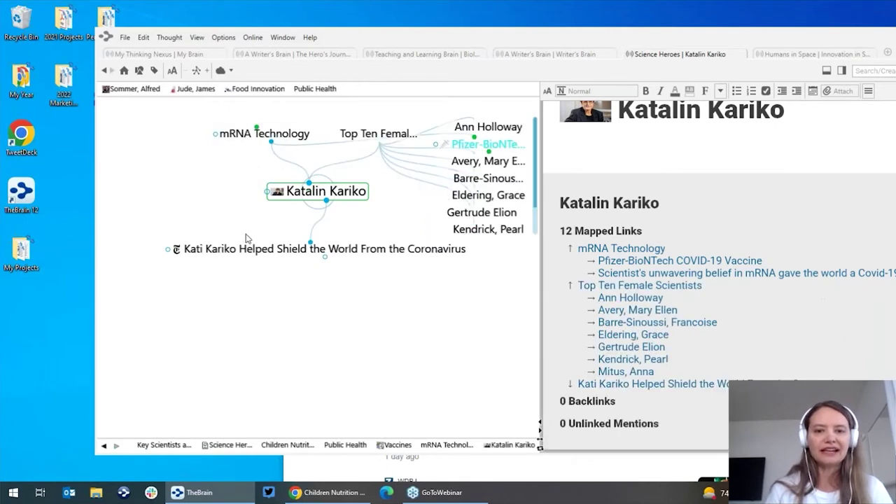
click(378, 133)
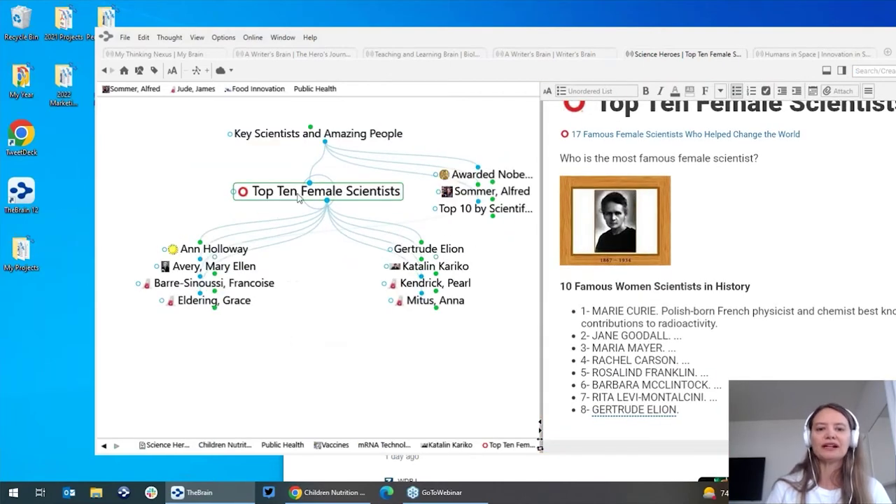
Rename the thought Top Ten Female Scientists to Female Scientists.
right_click(291, 201)
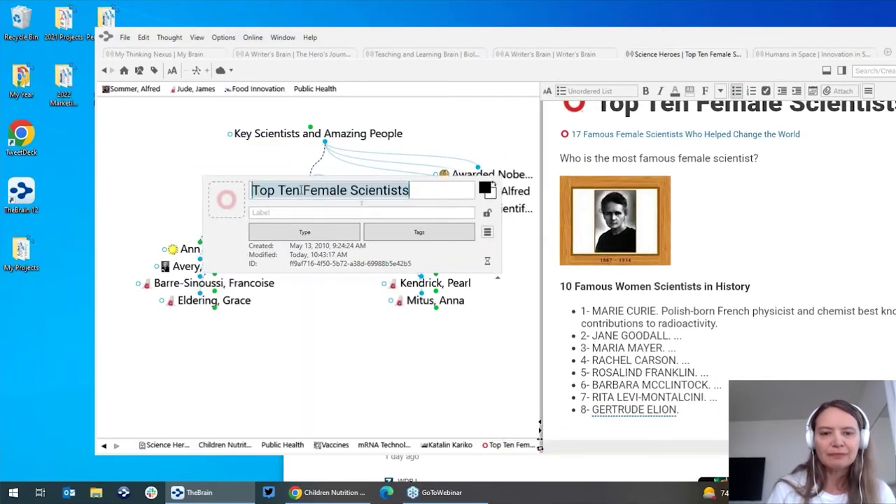
click(305, 201)
key(BackSpace)
key(BackSpace)
key(BackSpace)
key(BackSpace)
key(BackSpace)
key(BackSpace)
key(BackSpace)
key(BackSpace)
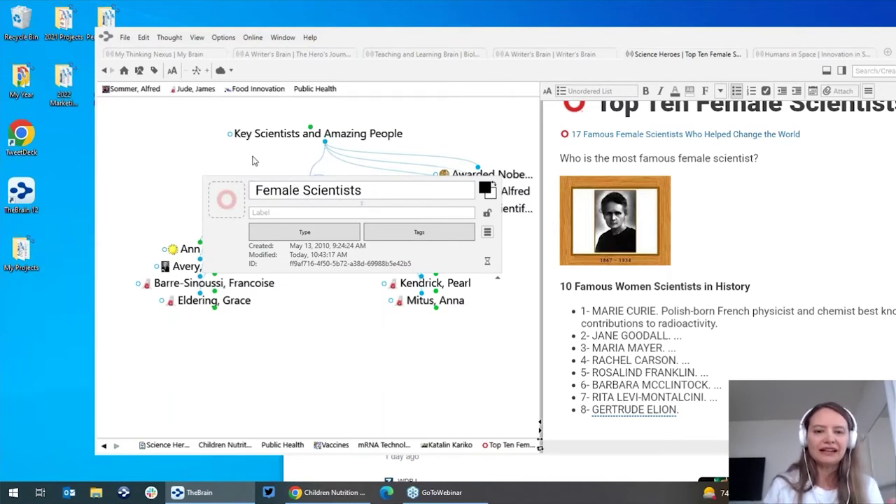
key(Escape)
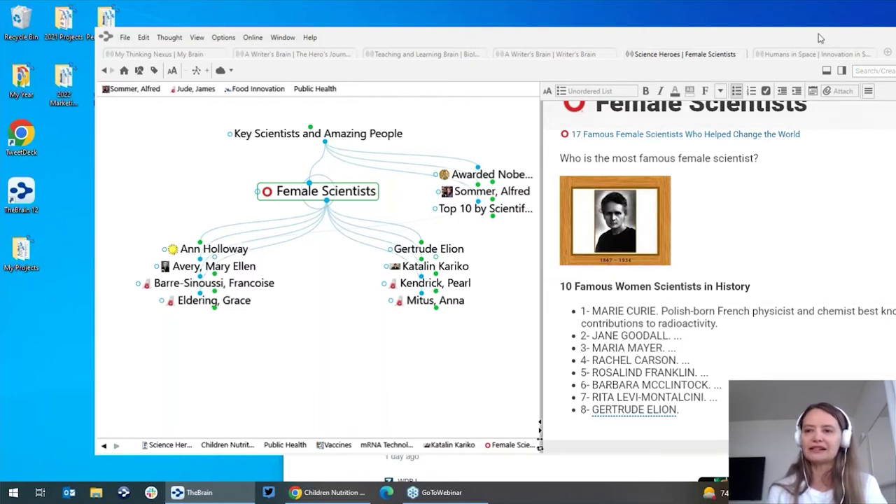
Add the line "This section can be really helpful for student in high school...." above the opening question in the Female Scientists note.
drag(819, 41, 777, 51)
click(516, 167)
key(Return)
key(Return)
key(Return)
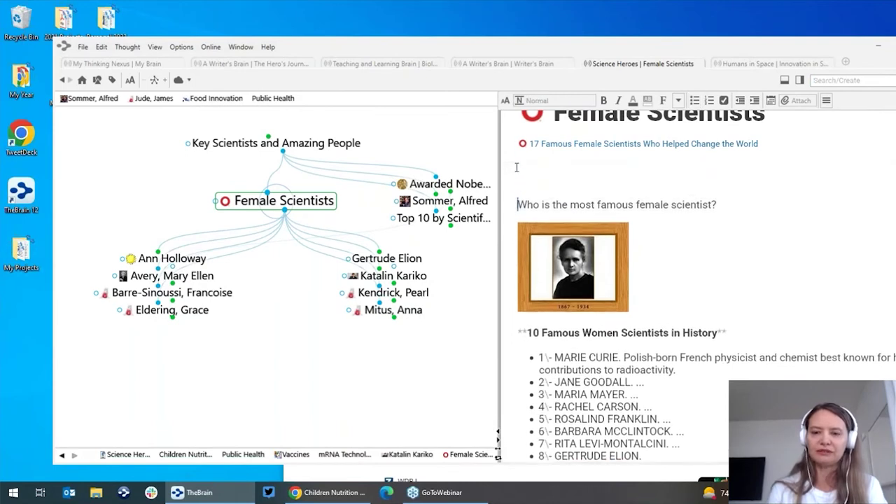
key(Up)
key(Up)
key(Up)
text(This )
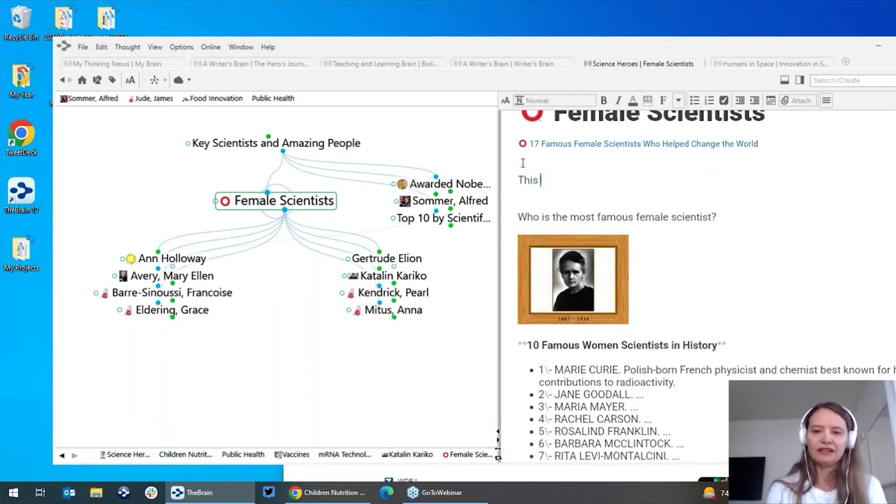
text(section can be really help)
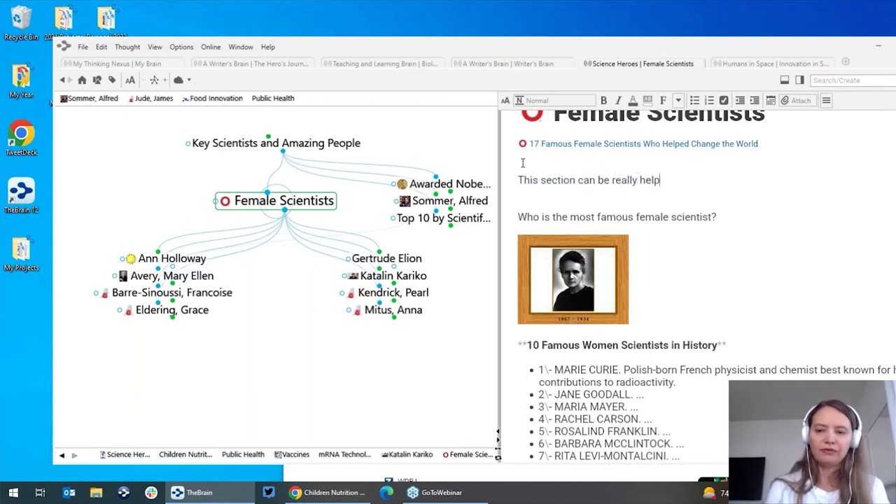
text(ful for student in high school....)
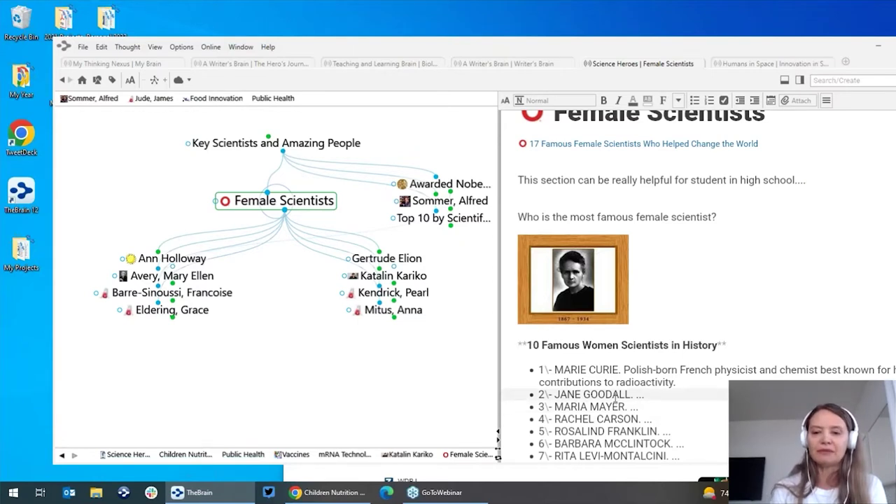
Create a child thought named JANE GOODALL under Female Scientists from the second name in the note's list.
drag(637, 394, 560, 395)
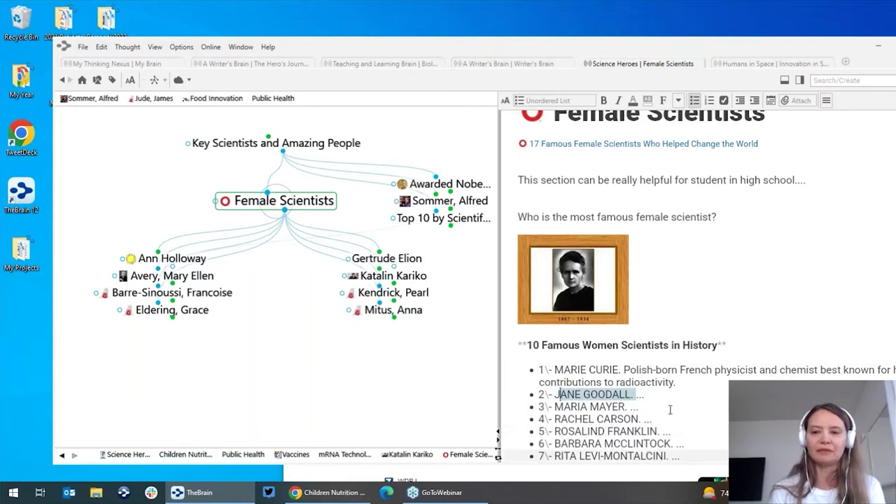
drag(595, 395, 281, 294)
key(Left)
key(Left)
key(Left)
key(Left)
key(Left)
key(Left)
key(Left)
key(Left)
key(Left)
key(Left)
key(Left)
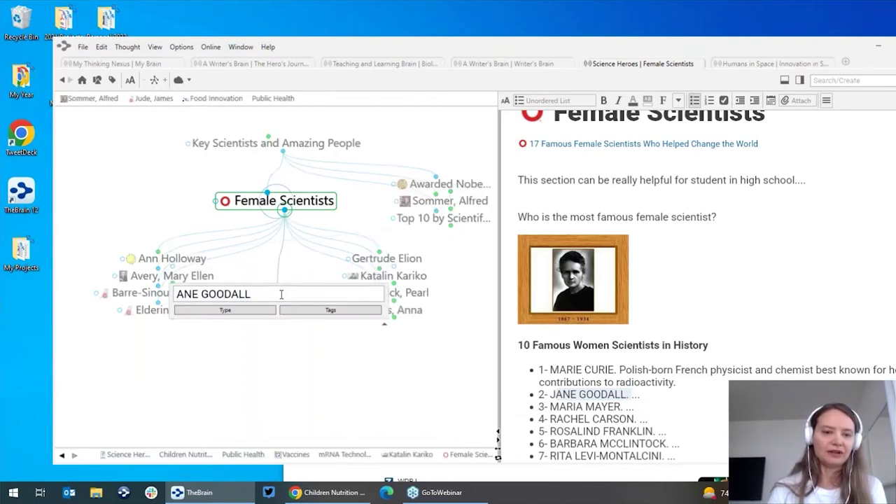
text(J)
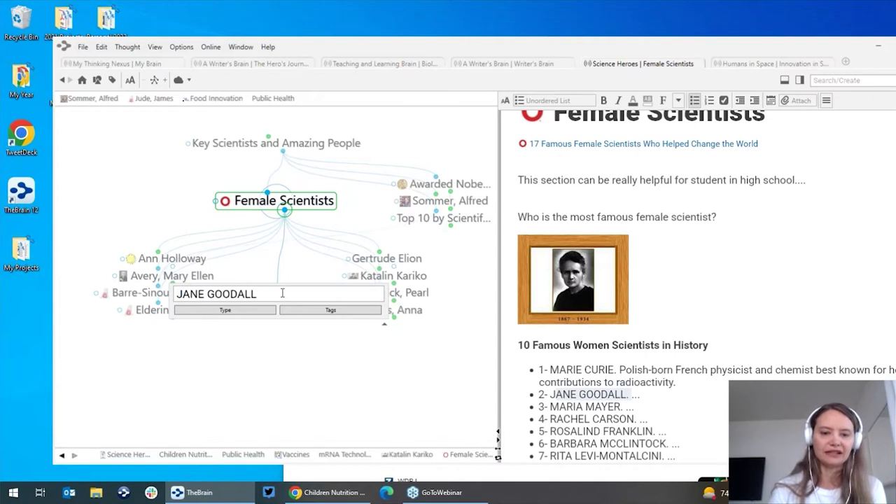
key(Return)
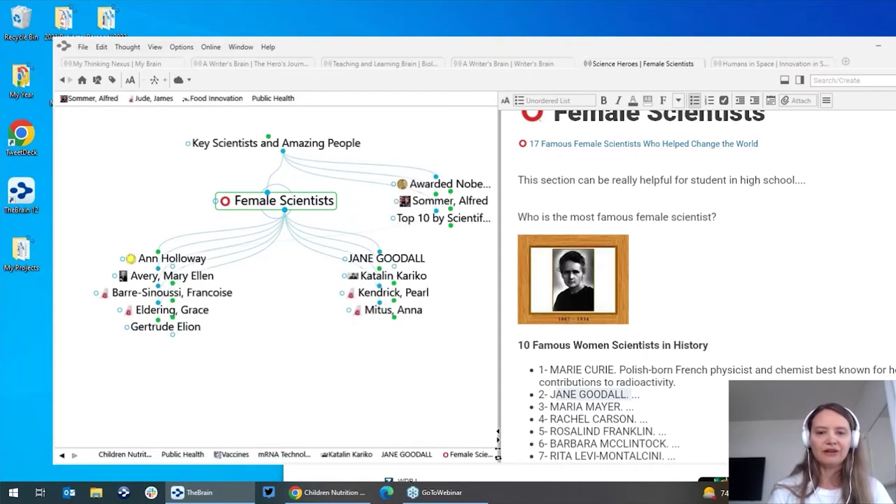
Activate the JANE GOODALL thought and run a Google web search for its name.
click(397, 260)
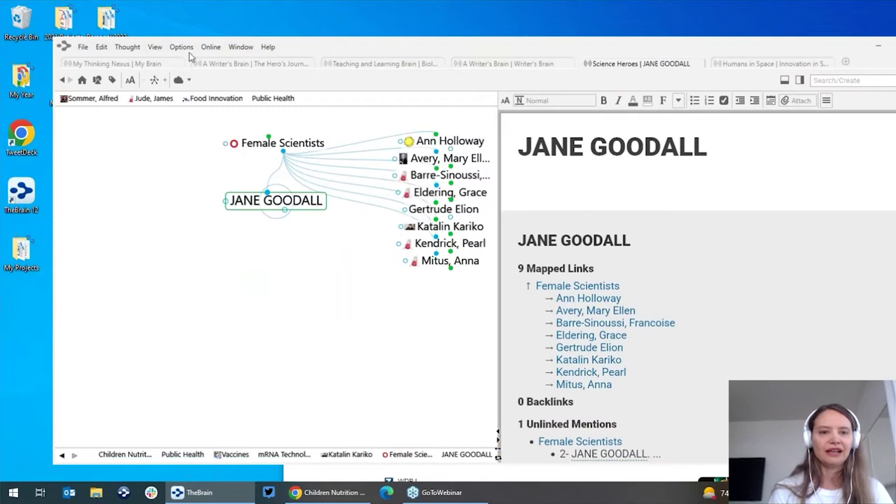
click(181, 47)
click(207, 73)
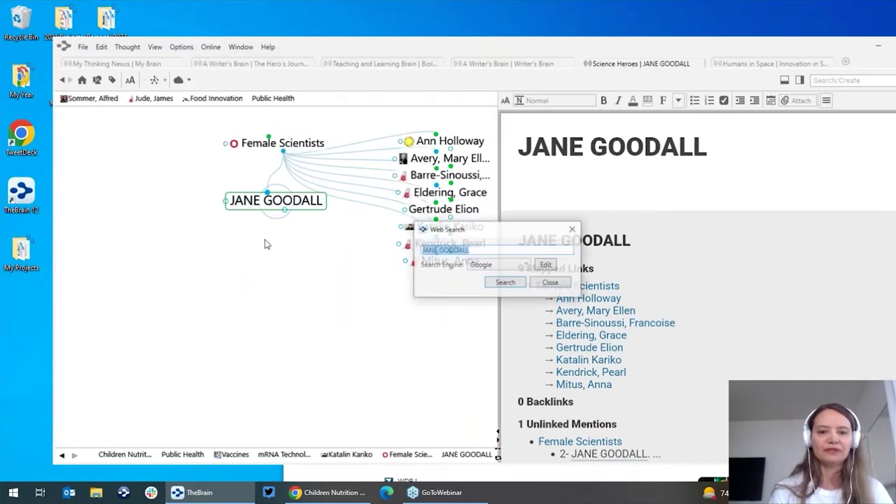
click(505, 285)
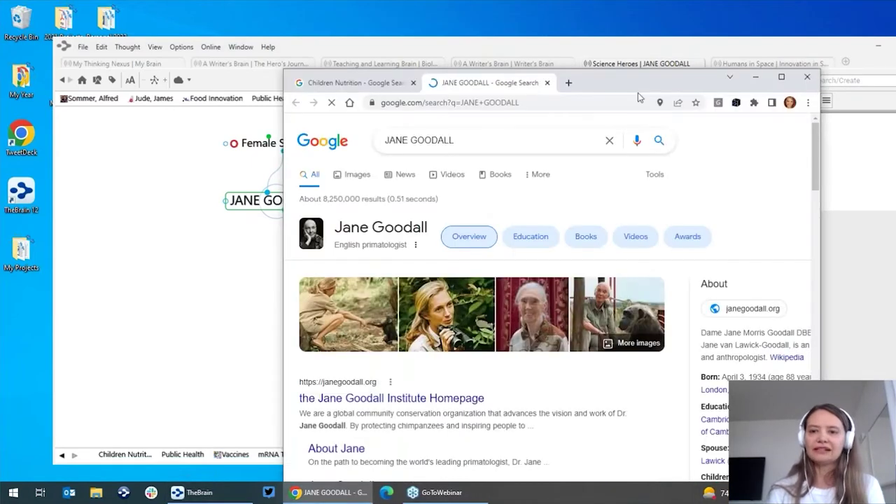
Open the Jane Goodall Institute homepage from the search results and attach it to the JANE GOODALL thought.
drag(694, 98, 874, 105)
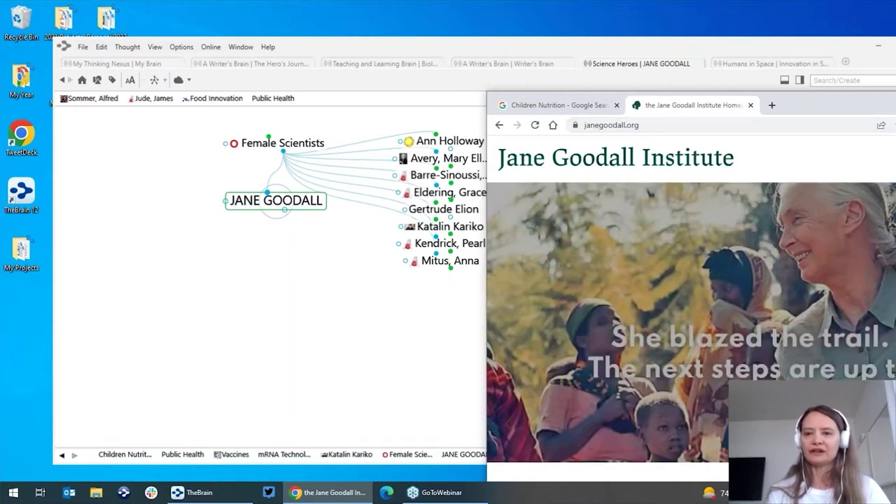
drag(637, 110, 273, 202)
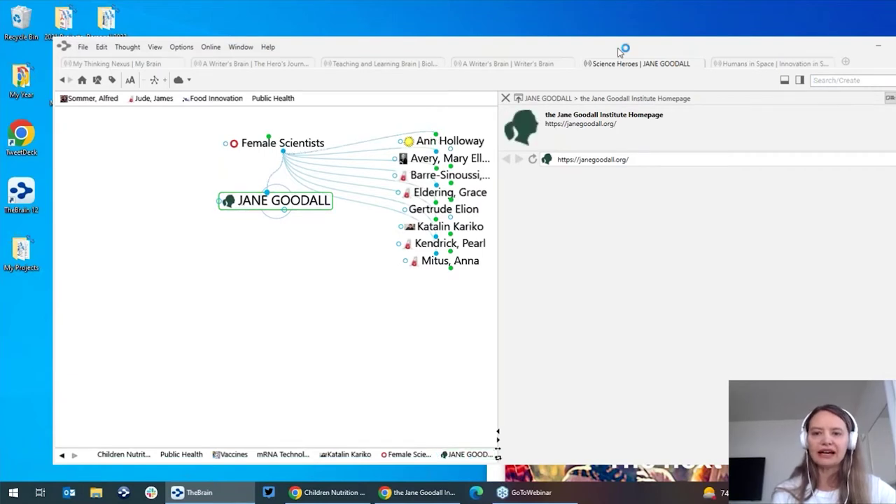
drag(580, 46, 514, 42)
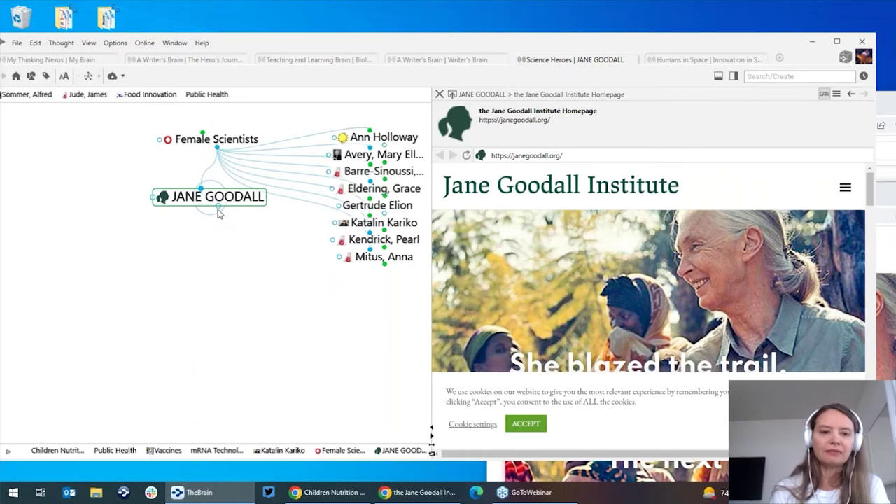
Create a child thought named Our Call to Climate Action under JANE GOODALL and activate it.
drag(218, 208, 201, 253)
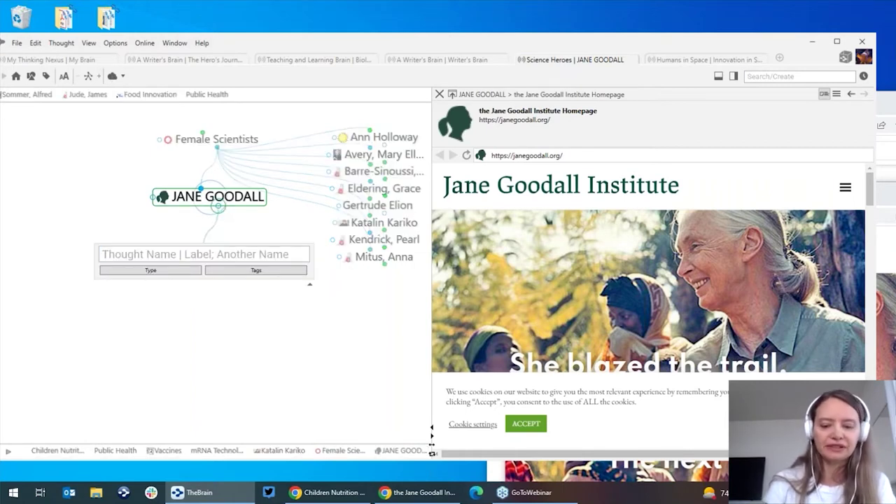
text(Our )
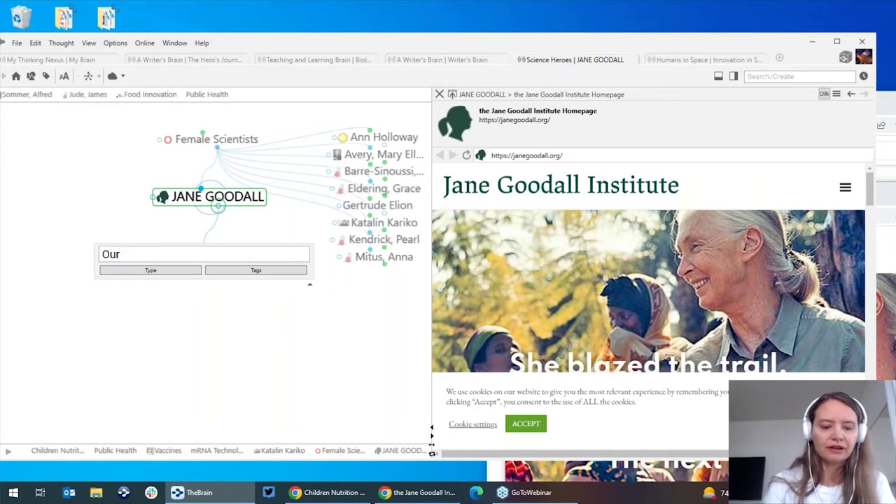
text(Ca)
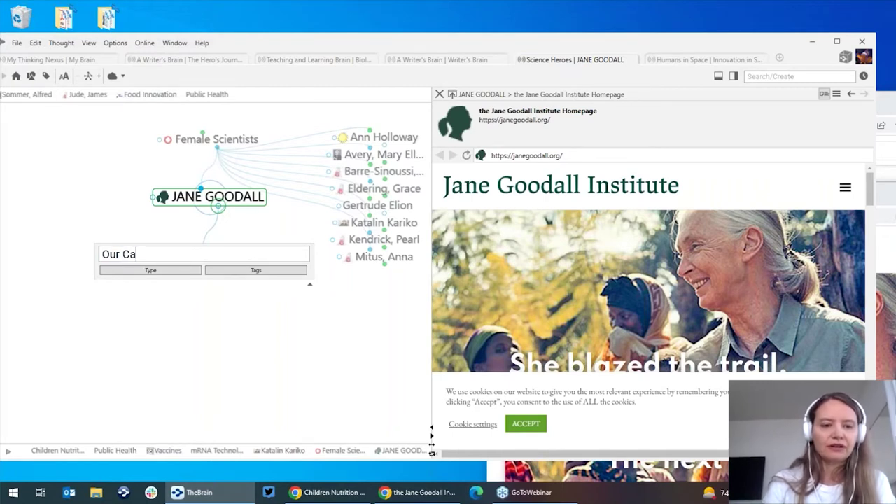
text(ll to )
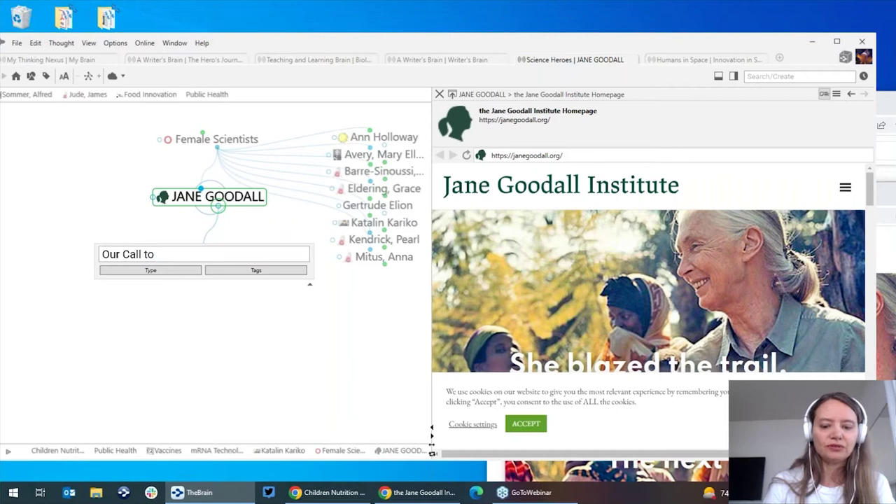
text(Climate Action)
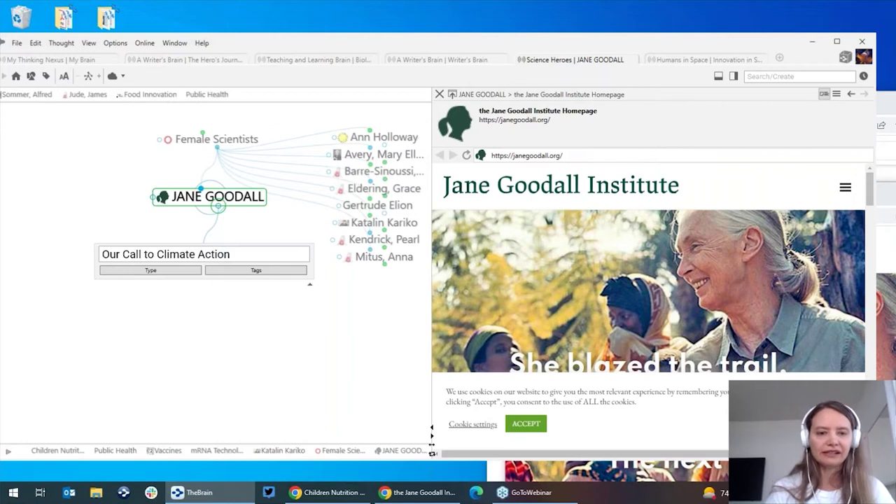
key(Return)
click(217, 254)
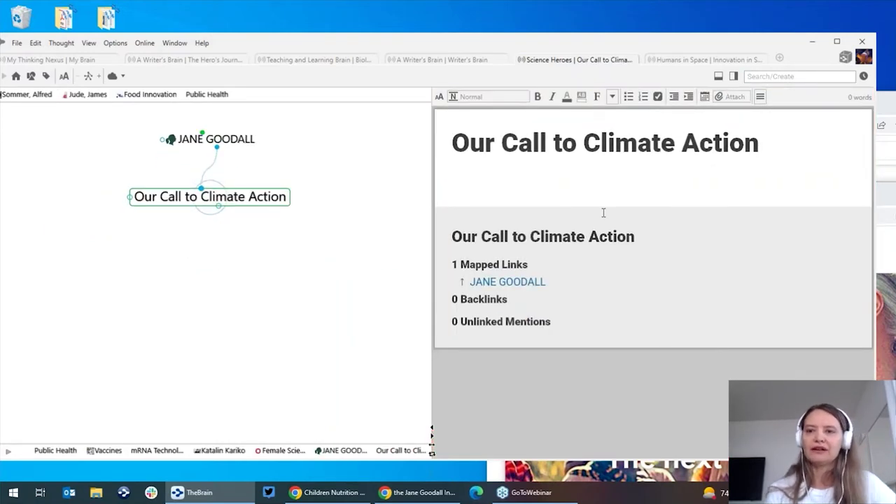
Write the note "This is pretty inspiring I am think about doing......" for Our Call to Climate Action, correcting the misspelled word.
click(731, 98)
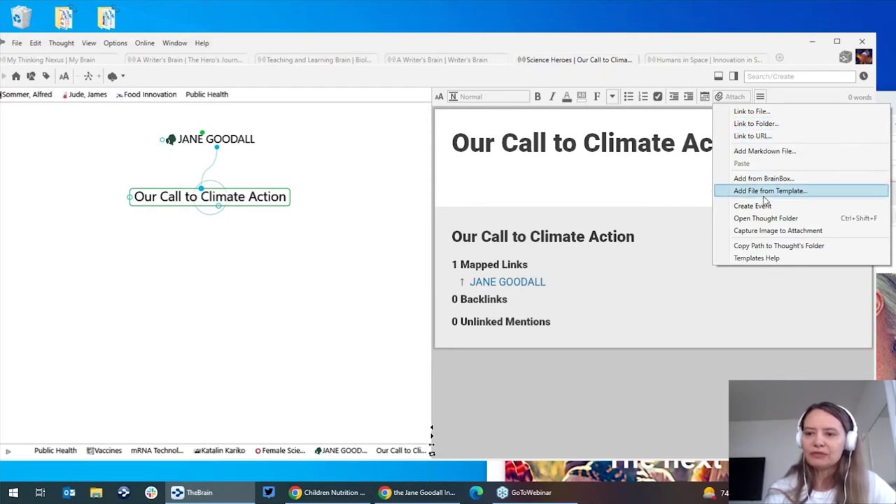
click(531, 169)
click(776, 147)
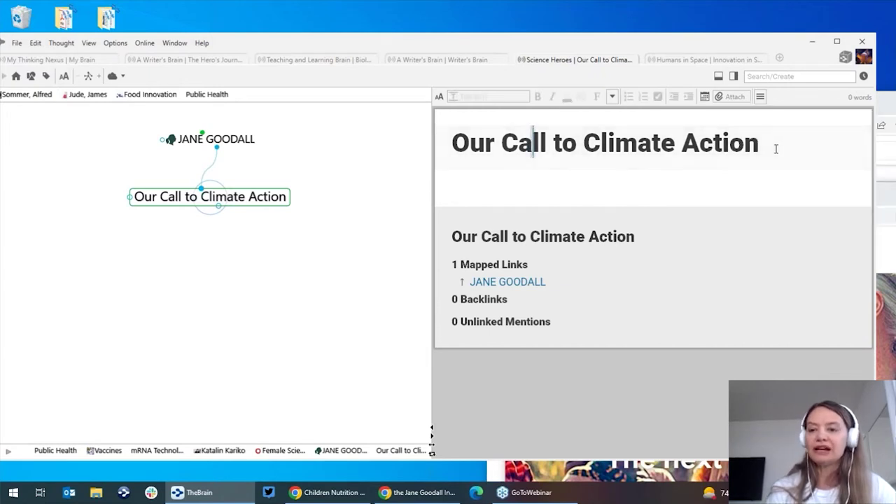
key(Return)
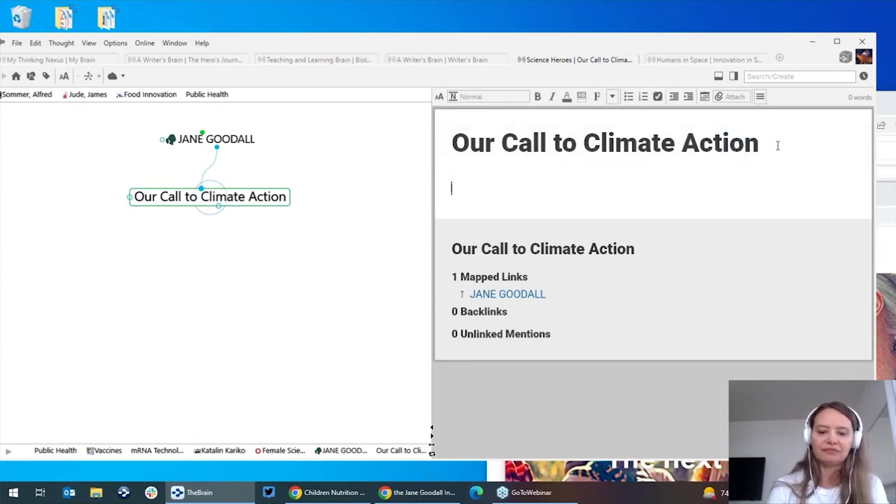
text(This is )
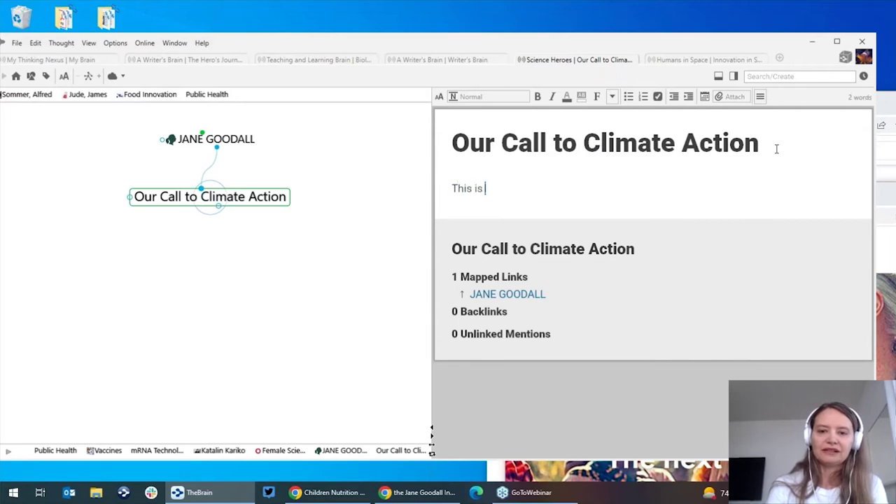
text(pretty ins)
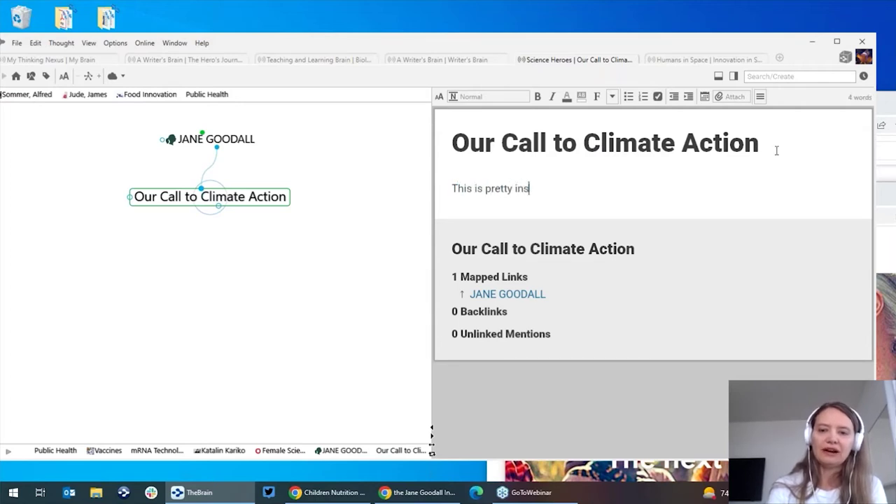
text(pring)
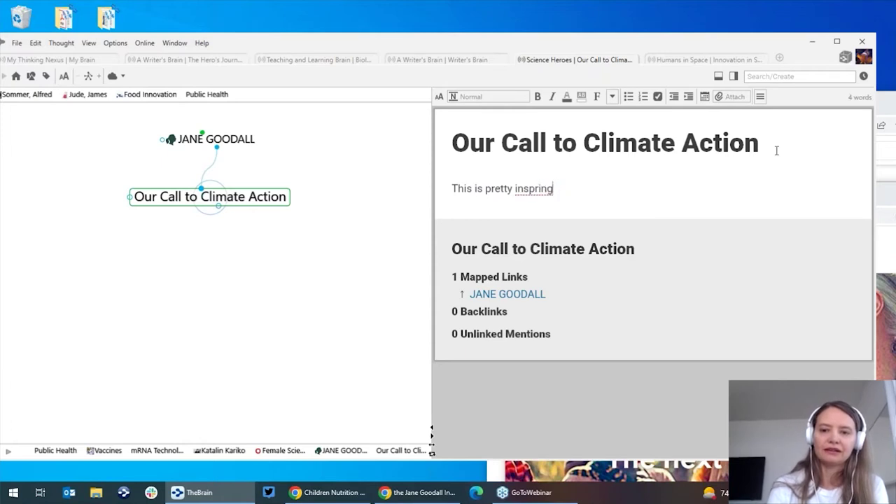
click(536, 189)
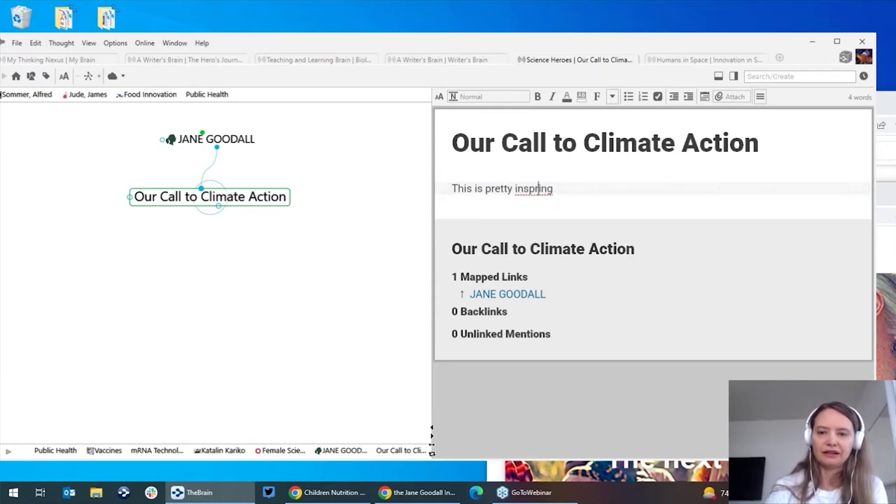
right_click(538, 189)
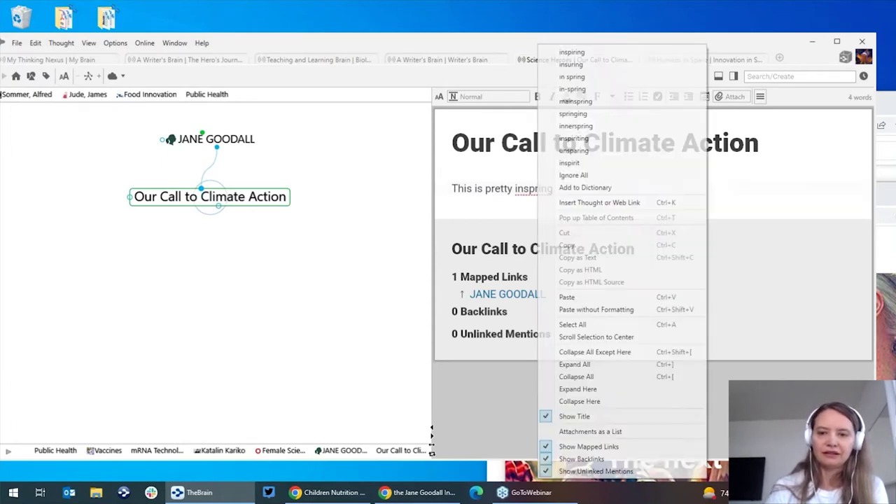
click(578, 53)
text(I am think about doing)
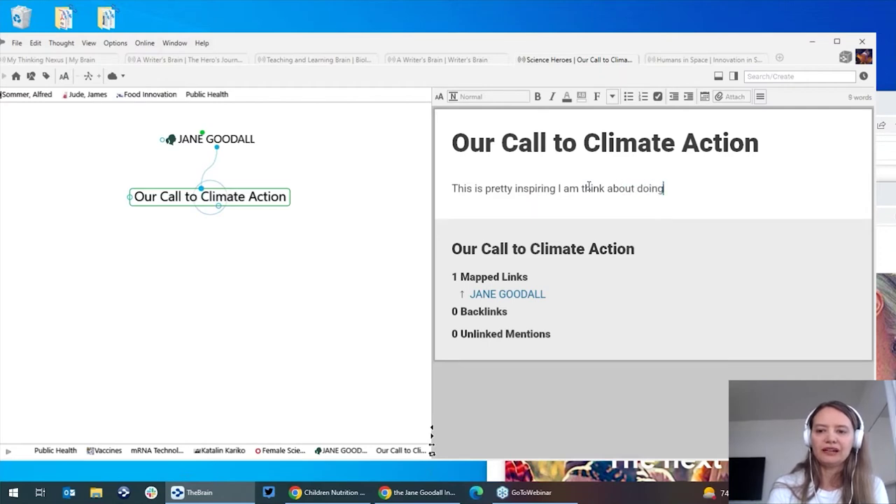
text(......)
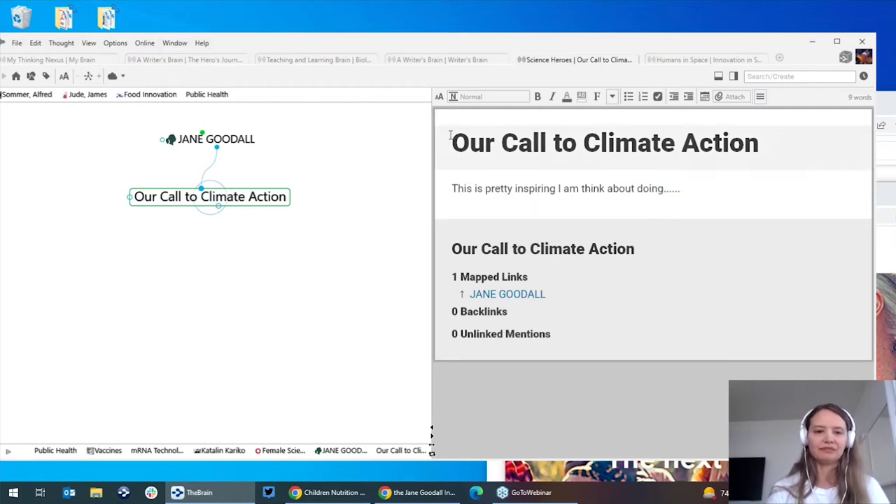
Return to the JANE GOODALL thought and preview the note of its child Our Call to Climate Action.
click(242, 139)
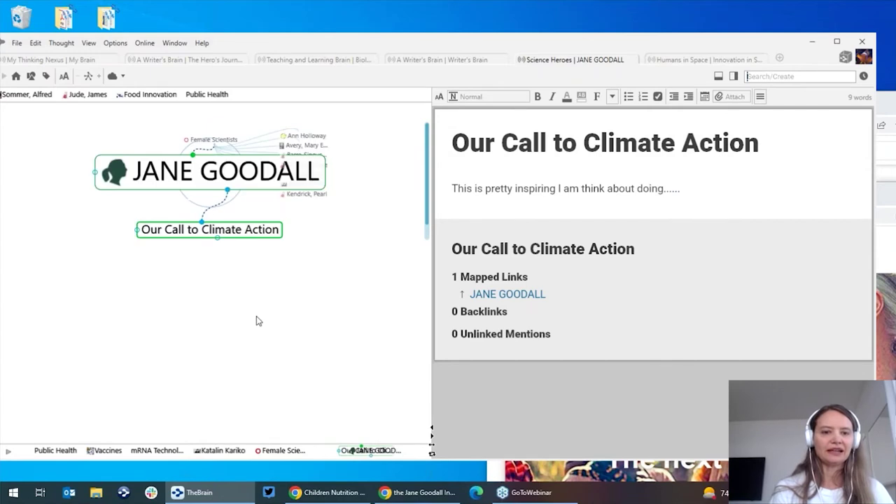
click(245, 264)
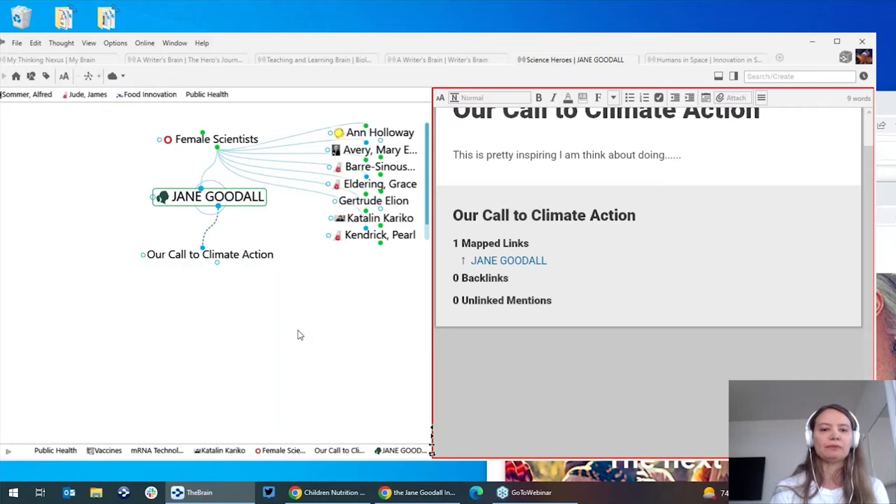
Activate Our Call to Climate Action and link it to the existing thought Public Health < Science Heroes as a second parent.
key(Return)
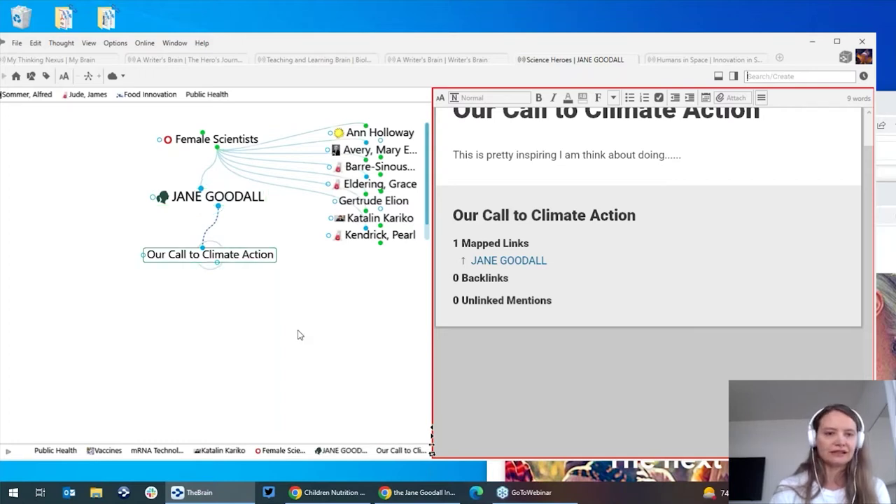
text(Public Health < Science Heroes;)
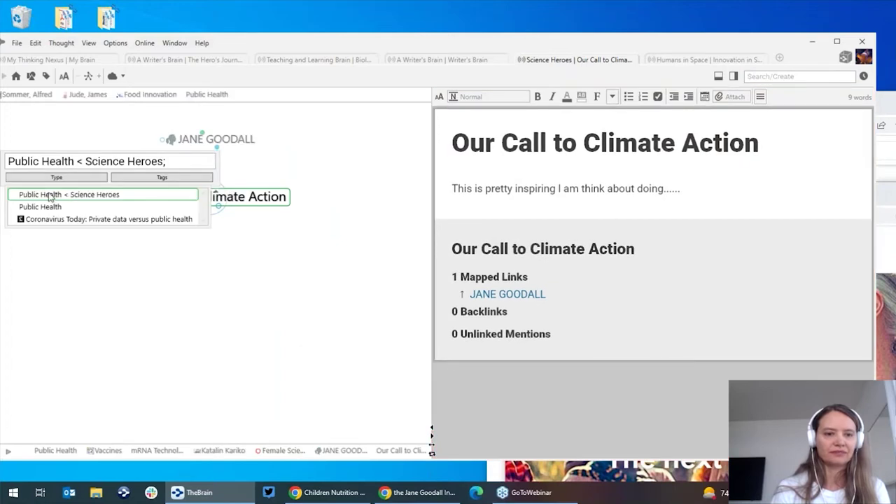
click(49, 196)
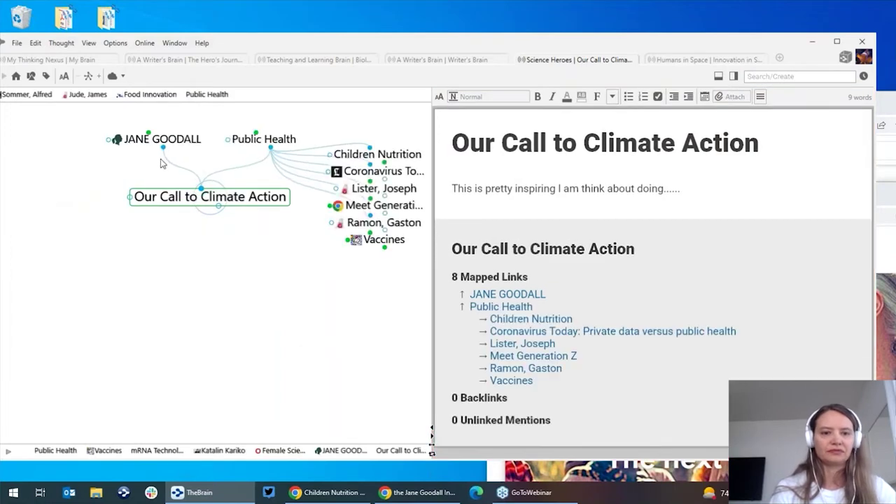
Trace Public Health through Vaccines and mRNA Technology to the Pfizer-BioNTech COVID-19 Vaccine thought, and go back to Vaccines.
click(271, 145)
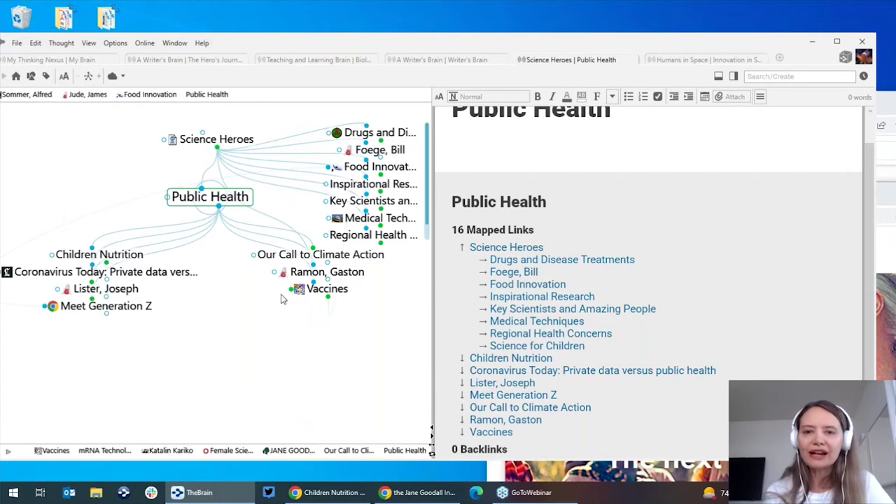
click(326, 290)
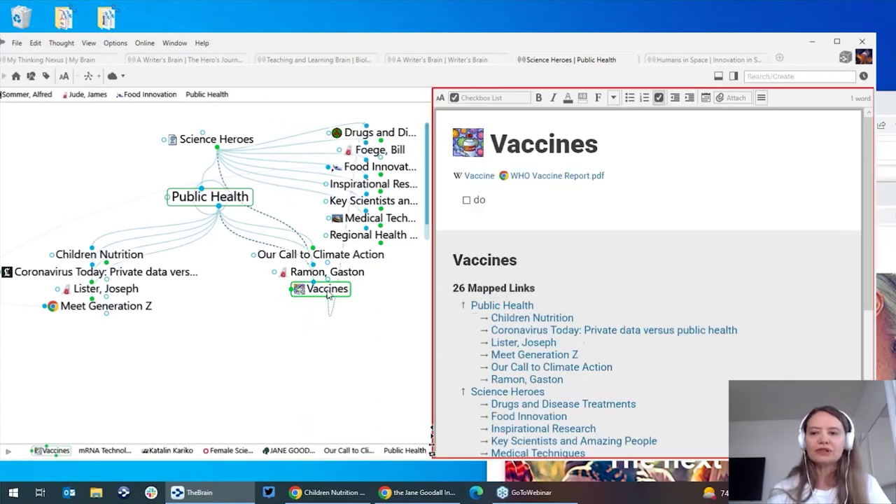
click(326, 290)
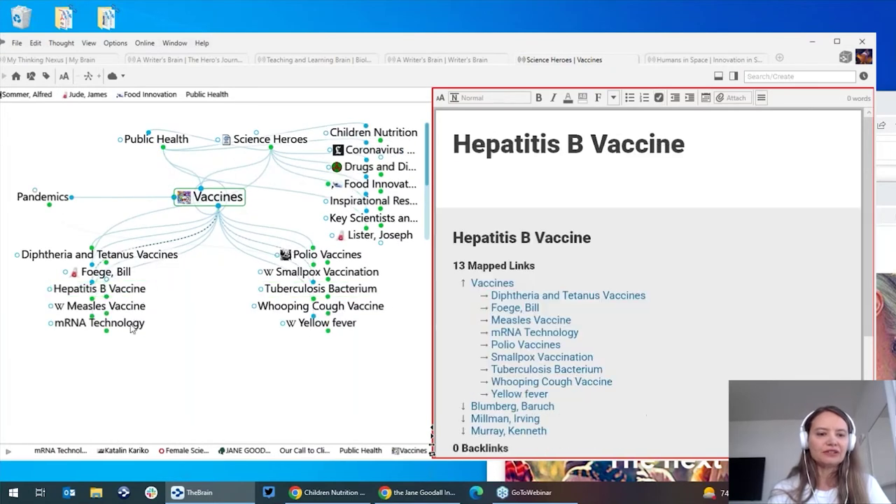
click(99, 323)
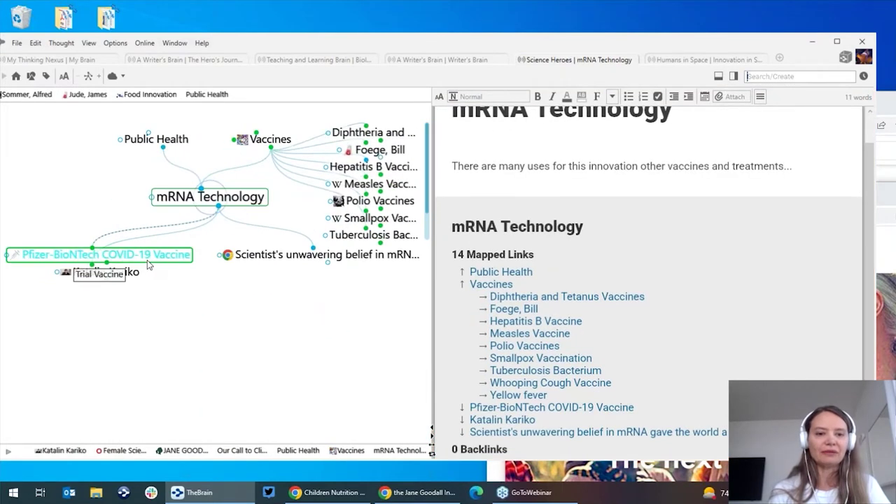
click(91, 255)
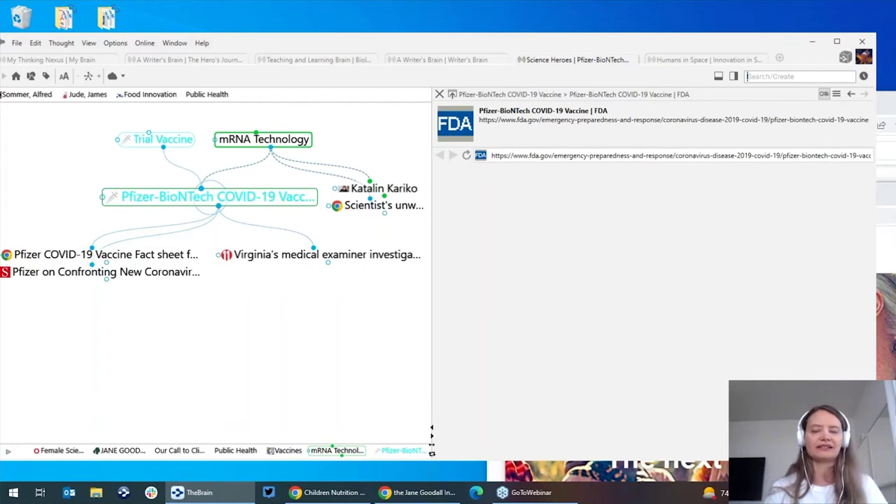
click(337, 450)
click(288, 450)
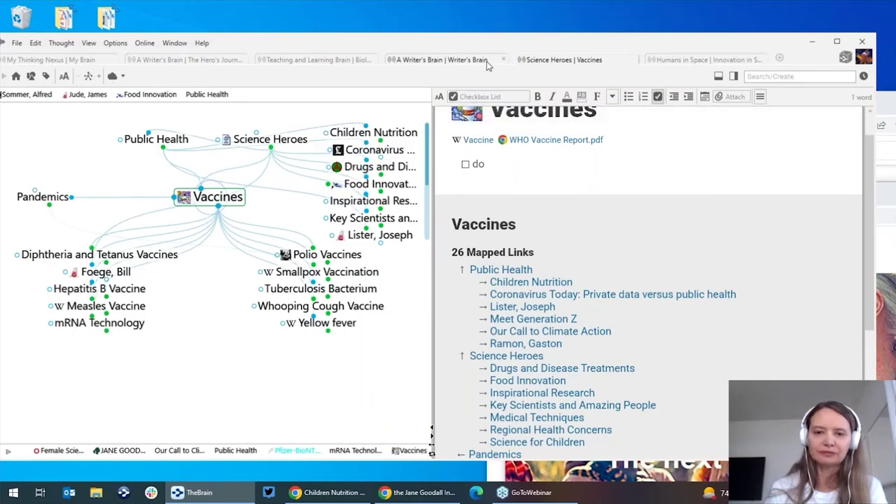
Switch to A Writer's Brain and explore its My Writing Projects and I am Inspired by thoughts.
click(487, 61)
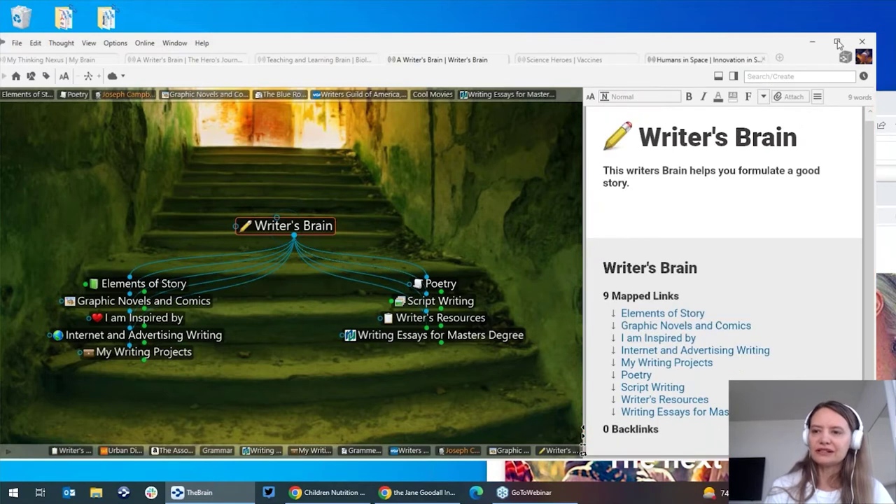
scroll(724, 281, down, 1)
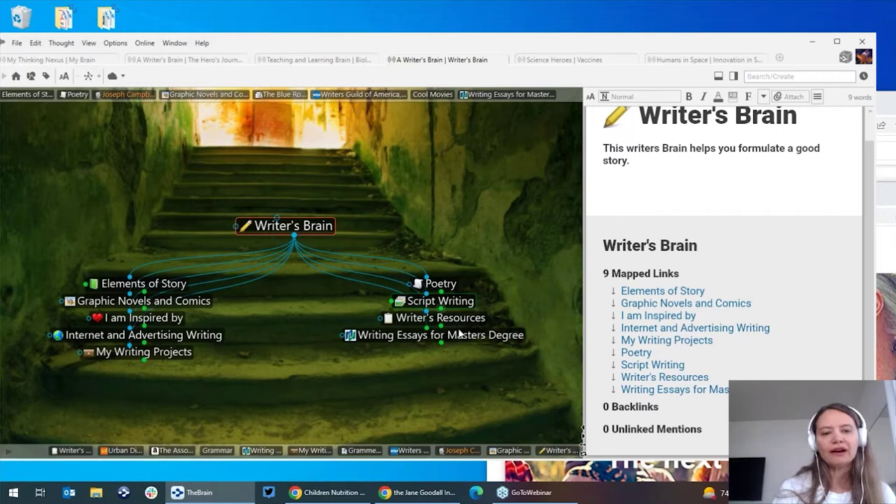
click(181, 357)
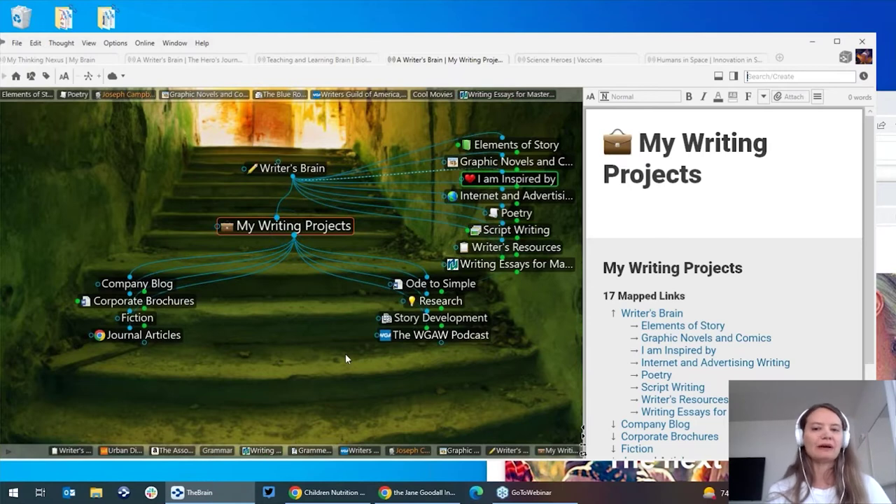
mouse_move(542, 178)
key(Return)
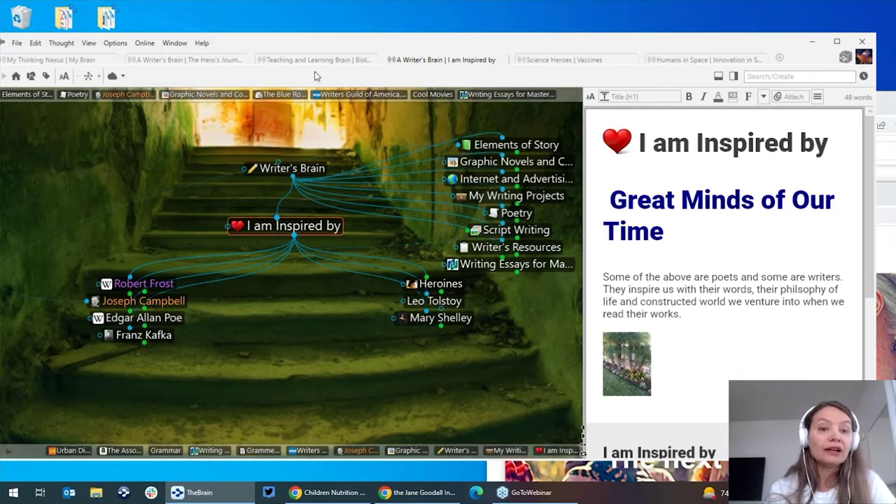
Return to the Science Heroes brain and activate its top-level Science Heroes thought.
click(552, 62)
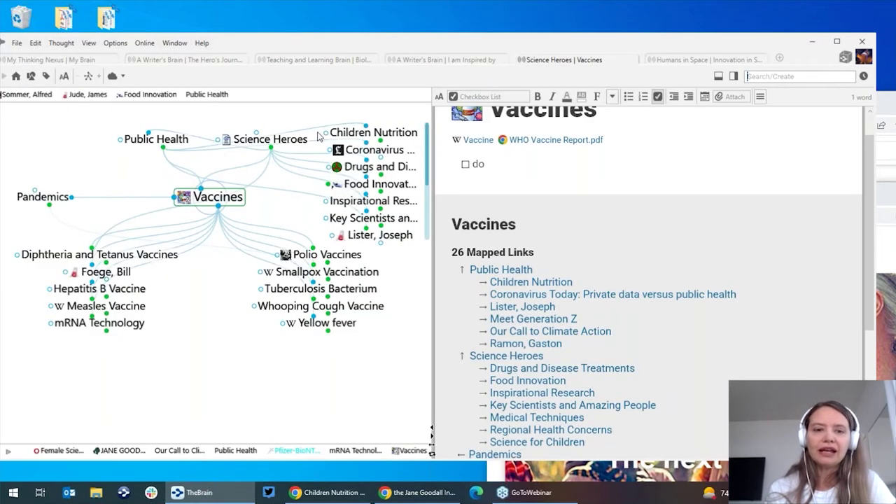
click(273, 150)
click(275, 145)
click(273, 140)
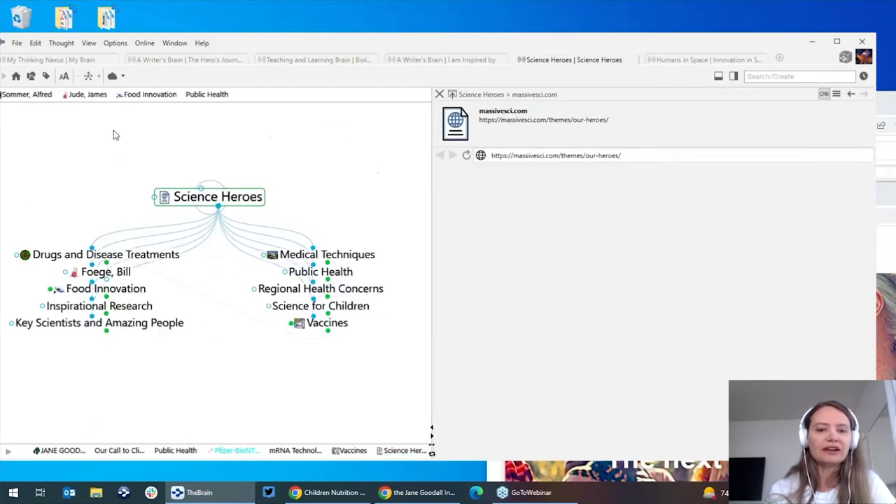
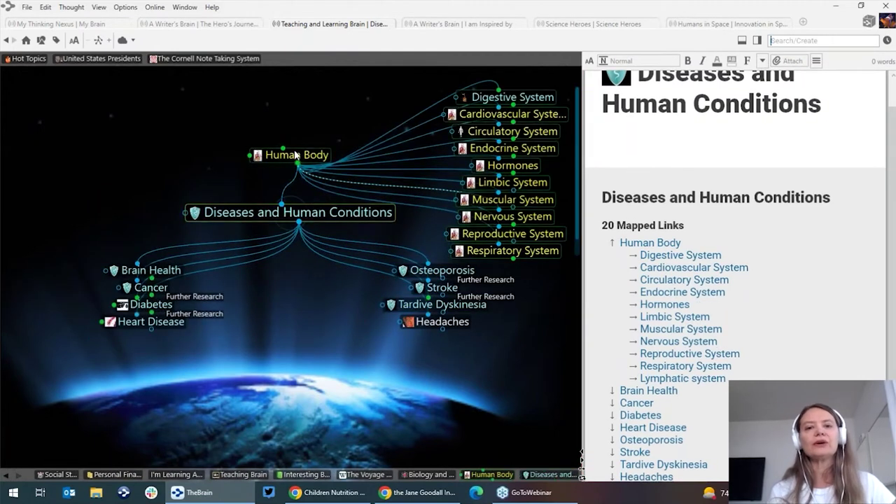
Activate Human Body in the Teaching and Learning Brain and open the Neurotransmitter type from the list of thought types.
click(296, 155)
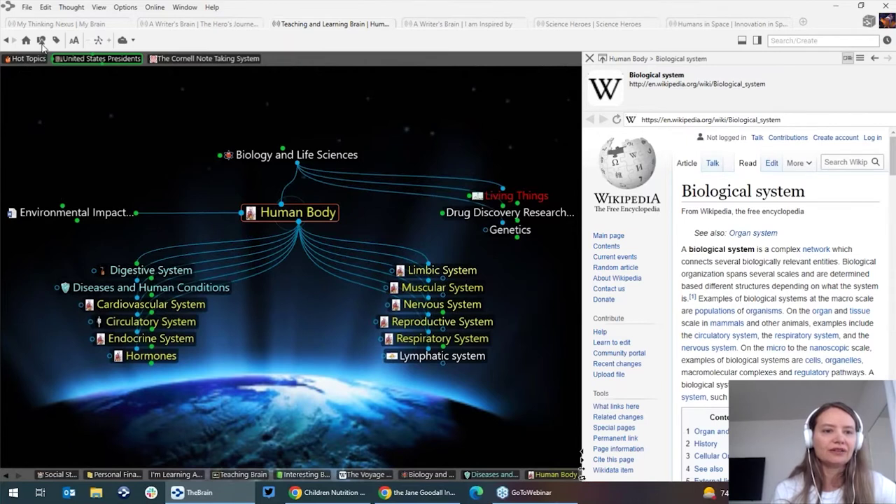
click(41, 40)
click(41, 40)
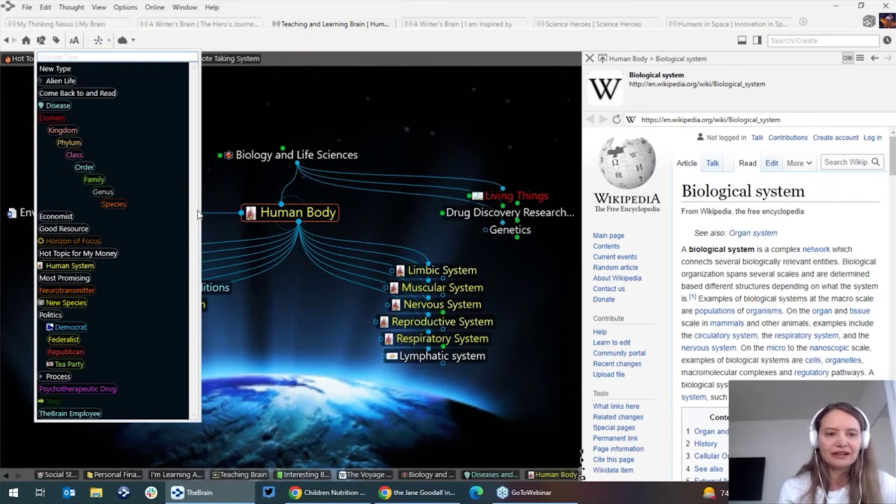
click(83, 293)
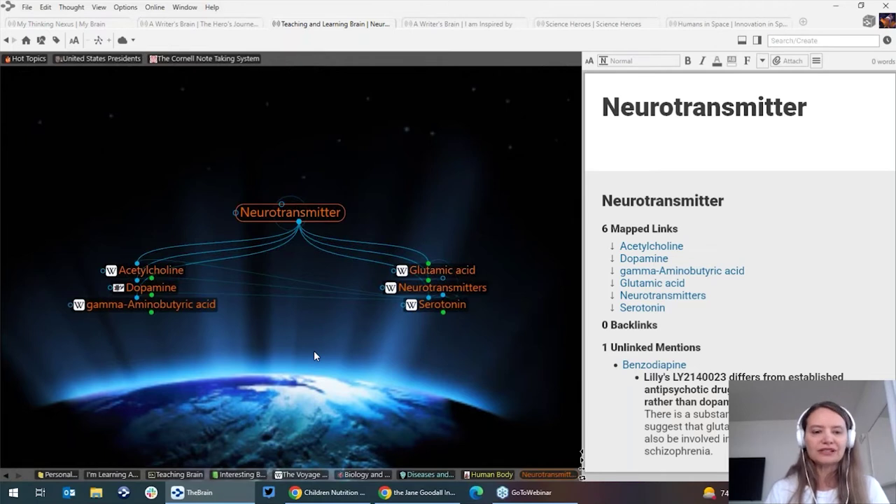
Follow Acetylcholine to Alzheimer's disease and activate its parent thought Hot Topics.
click(168, 269)
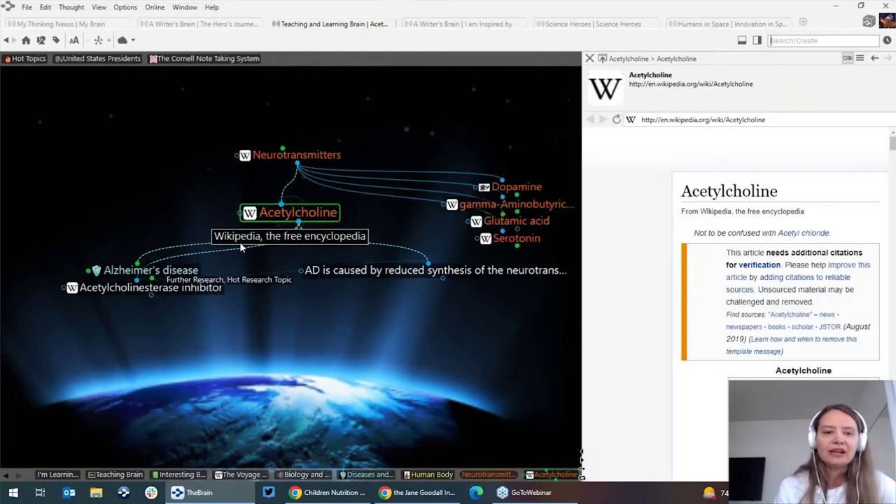
click(150, 271)
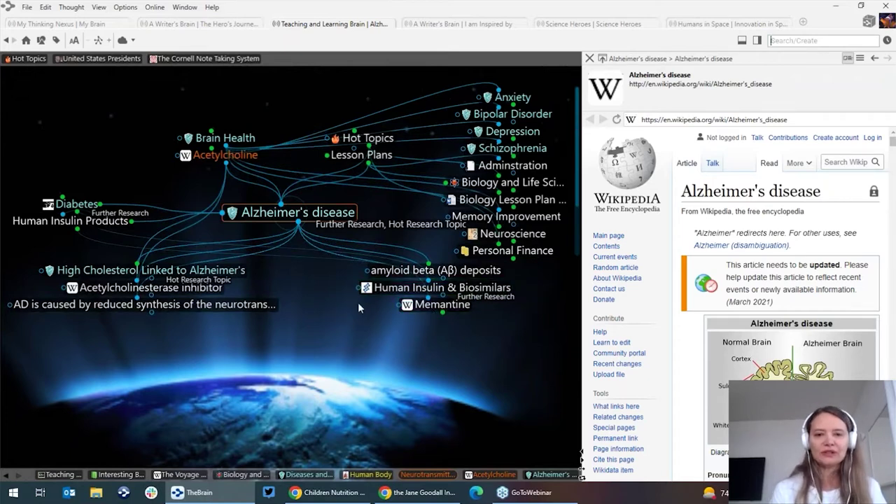
click(378, 157)
click(385, 141)
click(386, 141)
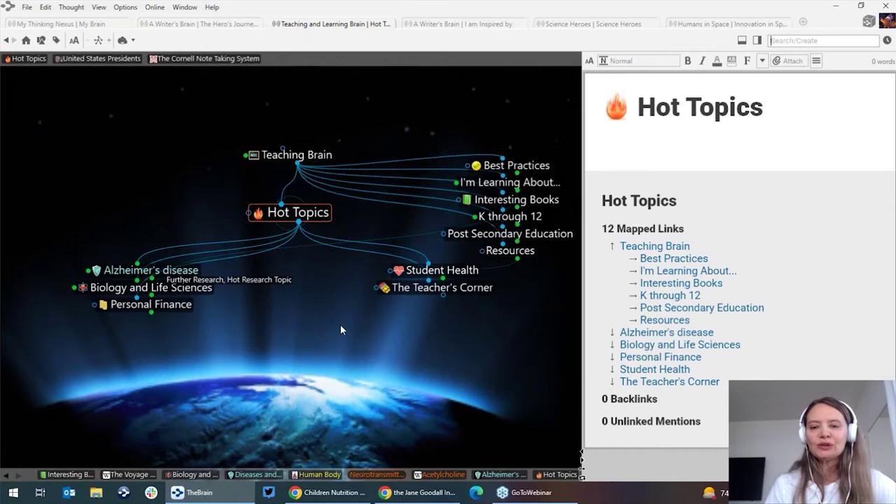
click(299, 223)
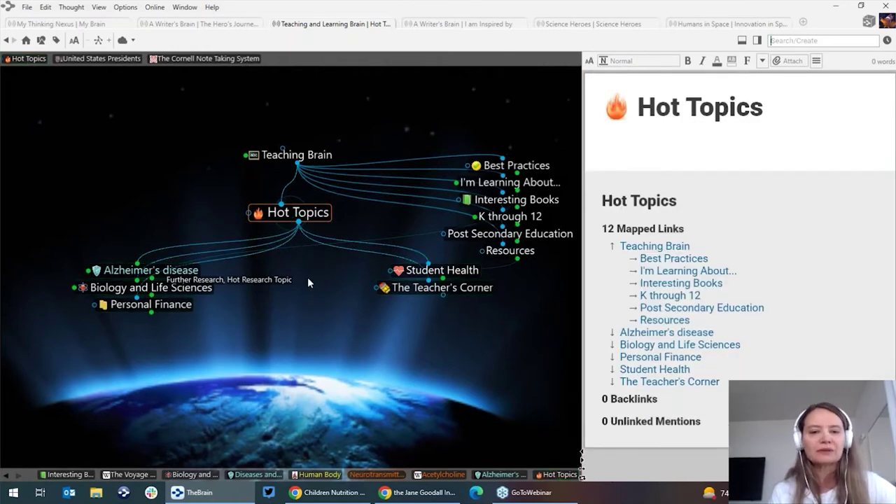
click(305, 219)
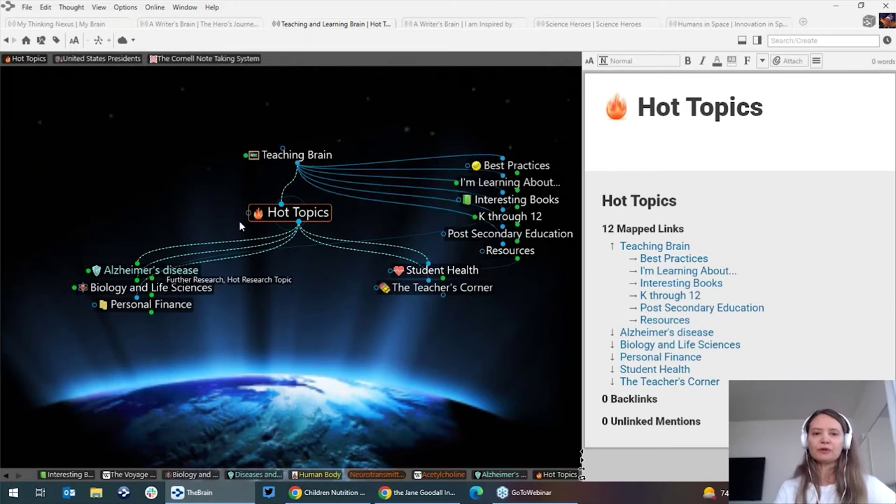
Activate Alzheimer's disease under Hot Topics and set its thought type to Horizon of Focus.
click(151, 269)
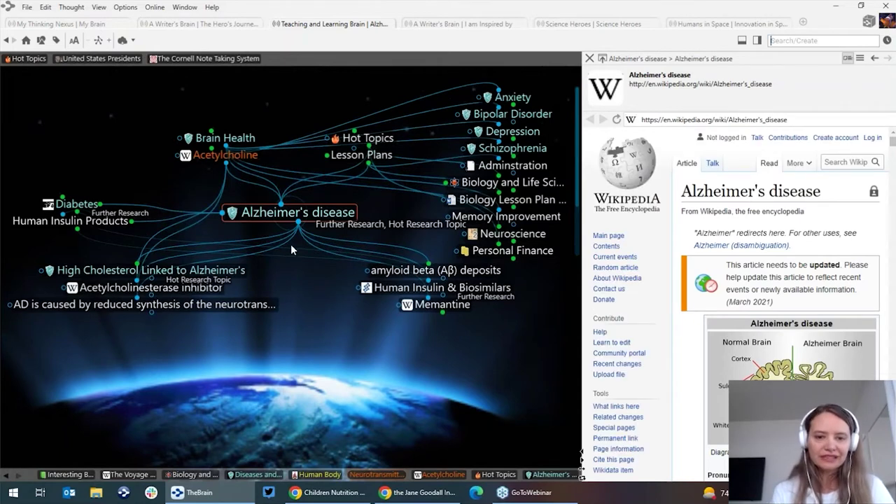
right_click(307, 221)
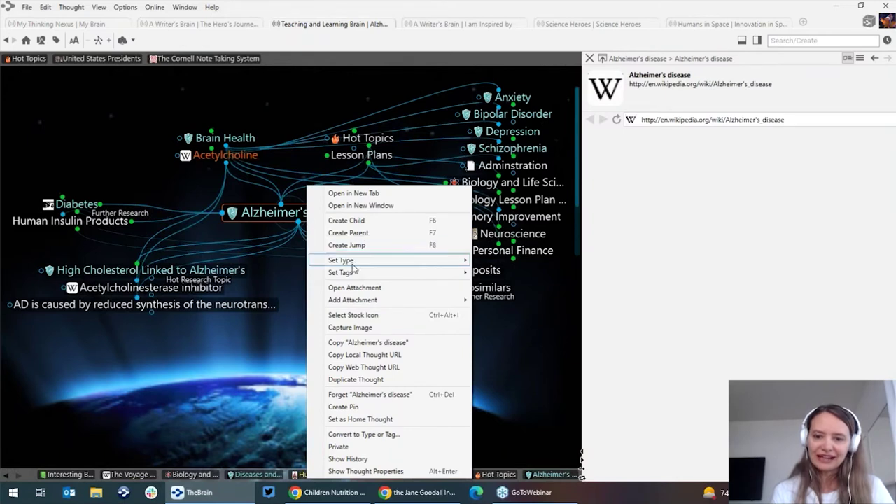
mouse_move(353, 263)
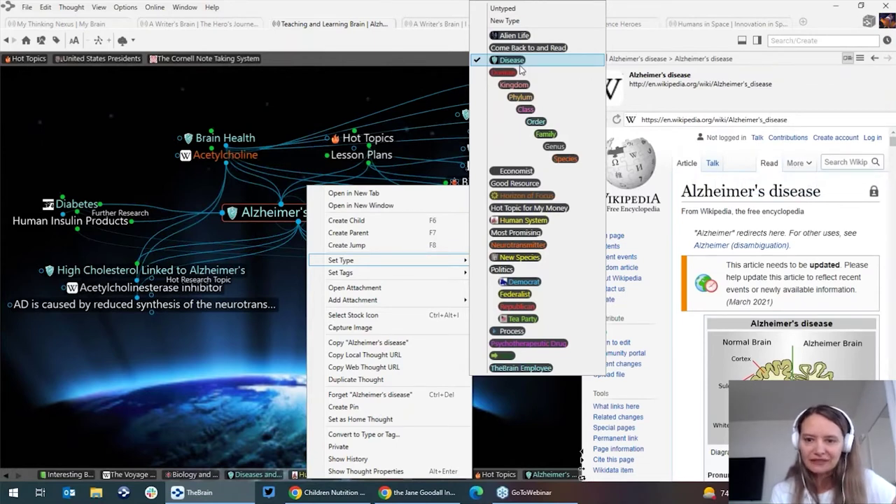
click(520, 201)
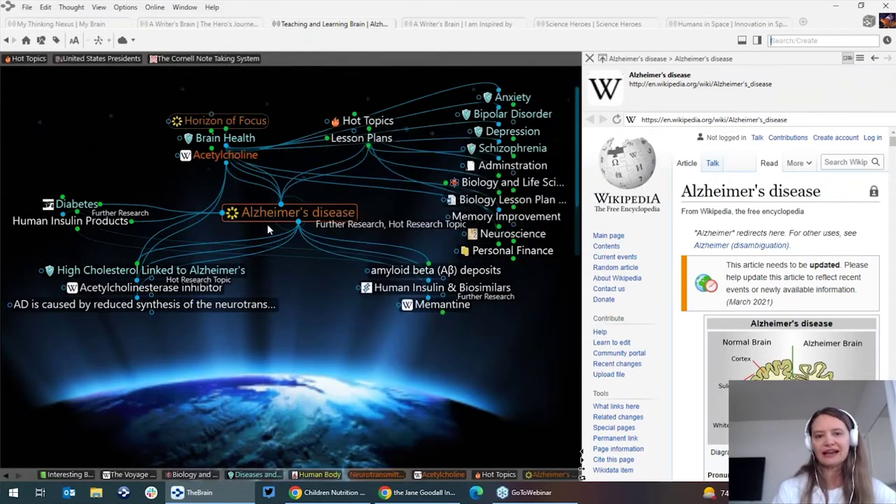
Preview the Horizon of Focus type, go back to Alzheimer's disease and look over the list of available tags.
click(270, 127)
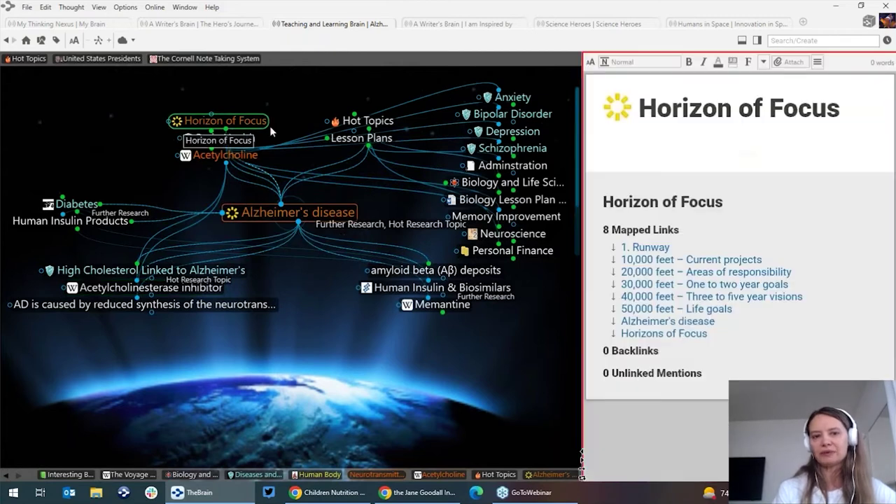
click(238, 213)
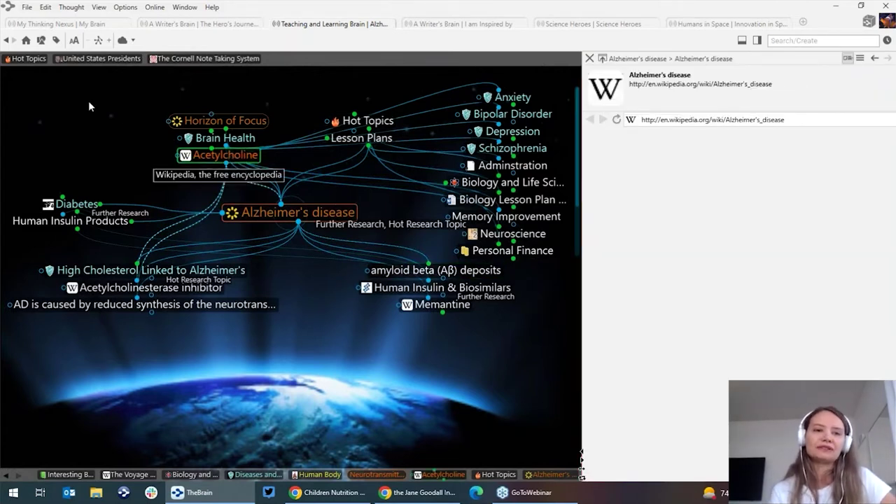
click(56, 40)
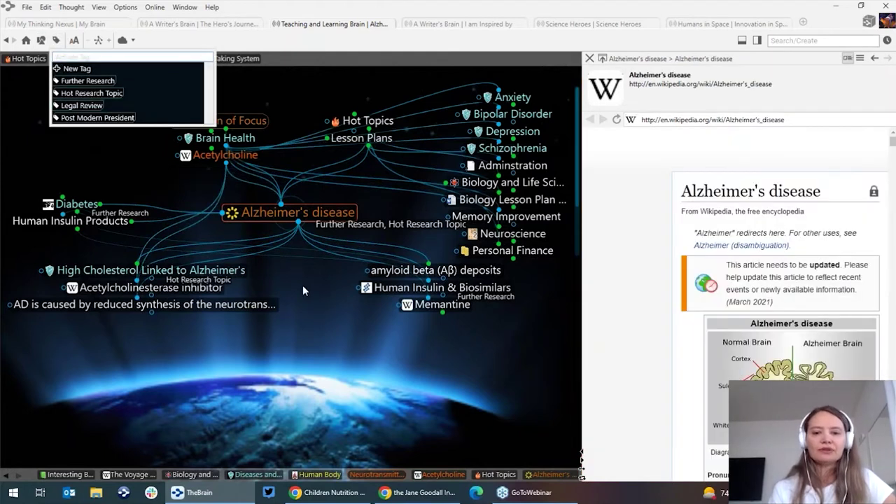
key(Escape)
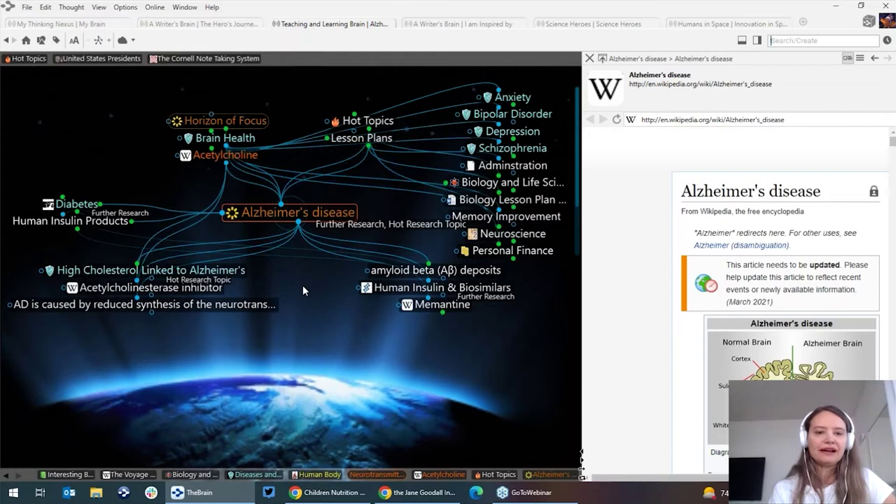
Activate High Cholesterol Linked to Alzheimer's and add the Further Research tag to it.
click(236, 273)
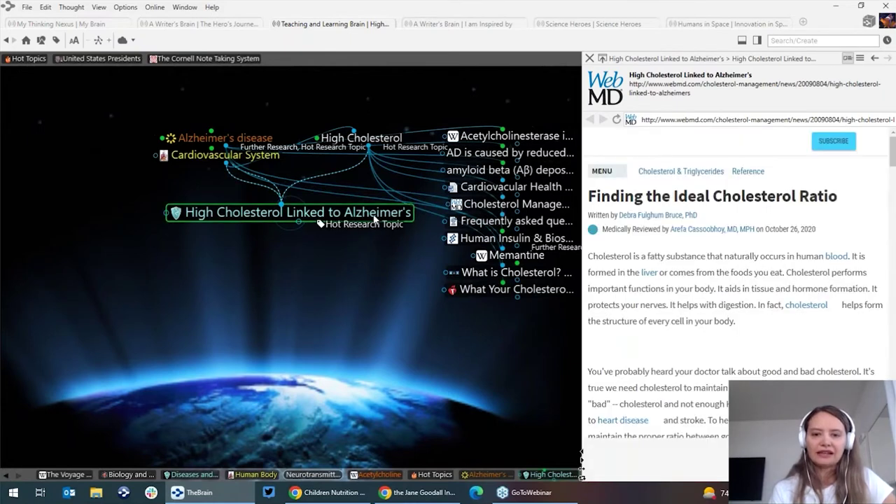
right_click(375, 219)
mouse_move(412, 273)
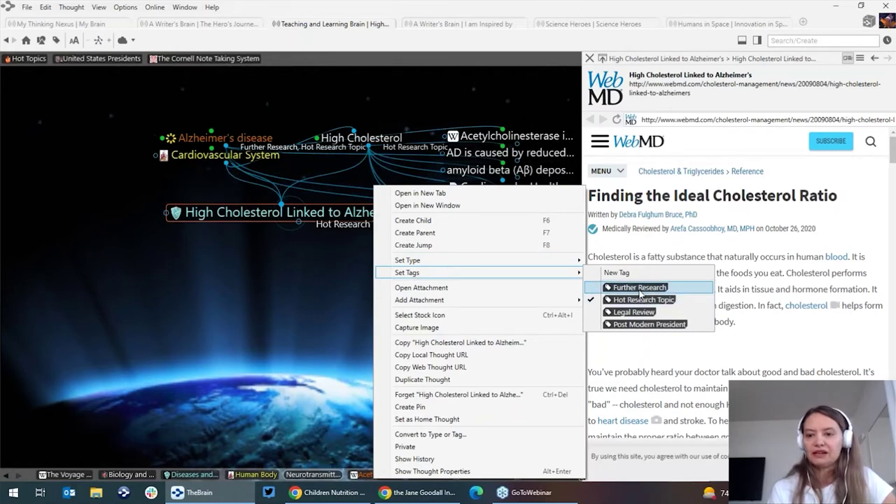
click(640, 293)
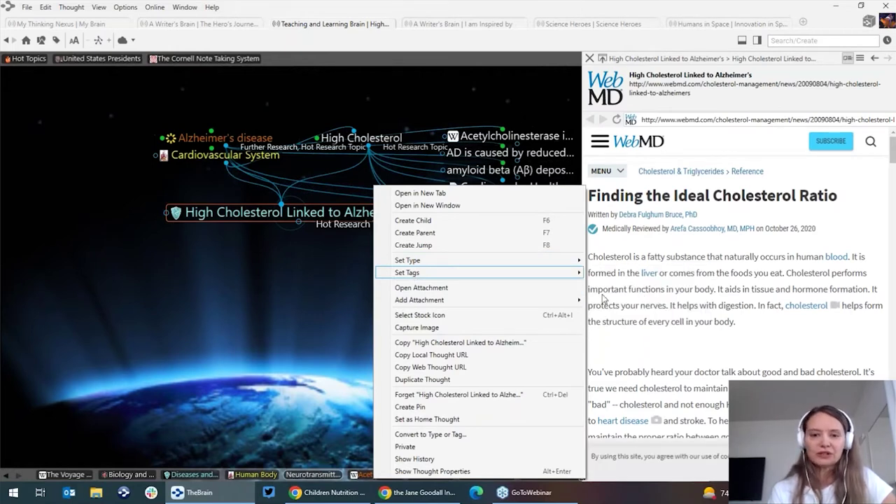
Activate Alzheimer's disease and follow its parent Brain Health up to Diseases and Human Conditions.
click(313, 355)
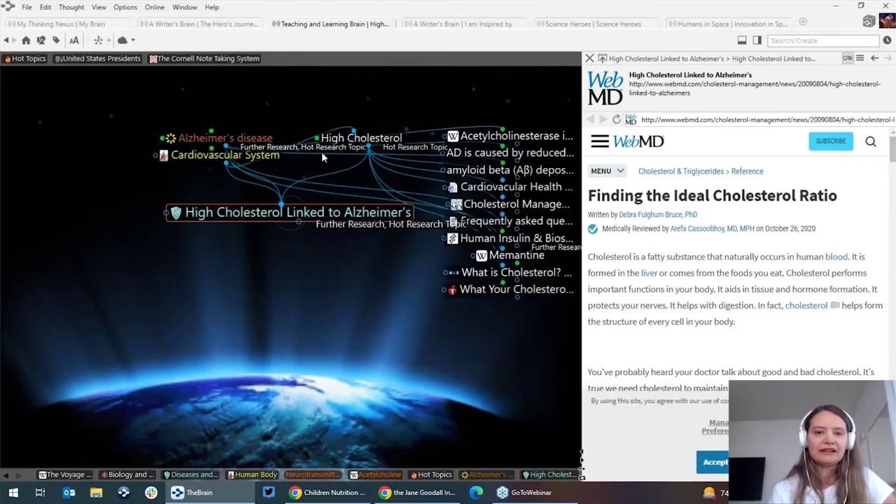
click(238, 140)
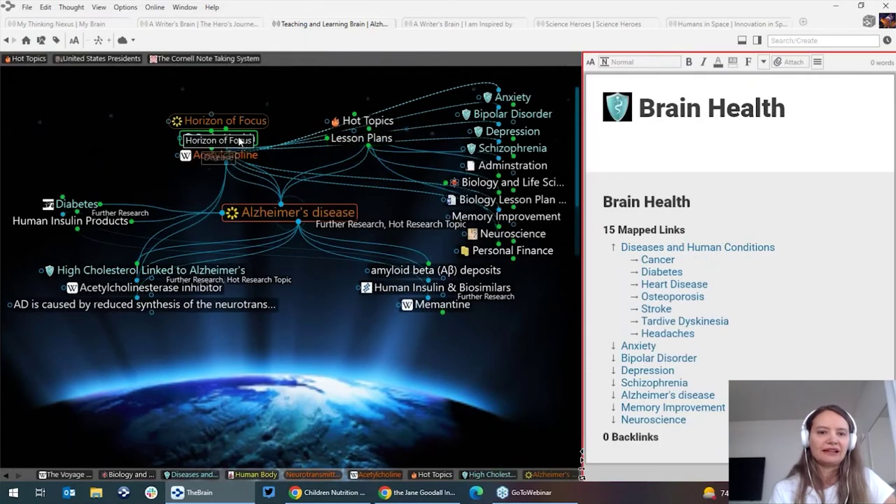
click(238, 139)
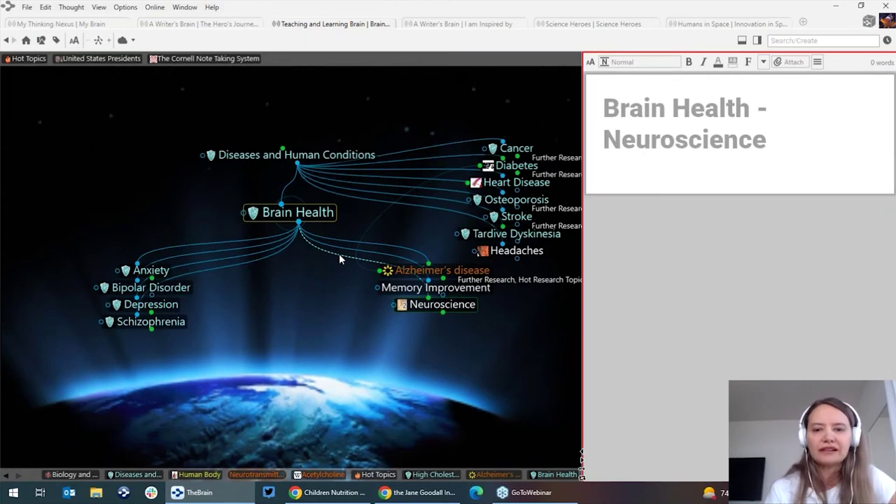
click(360, 162)
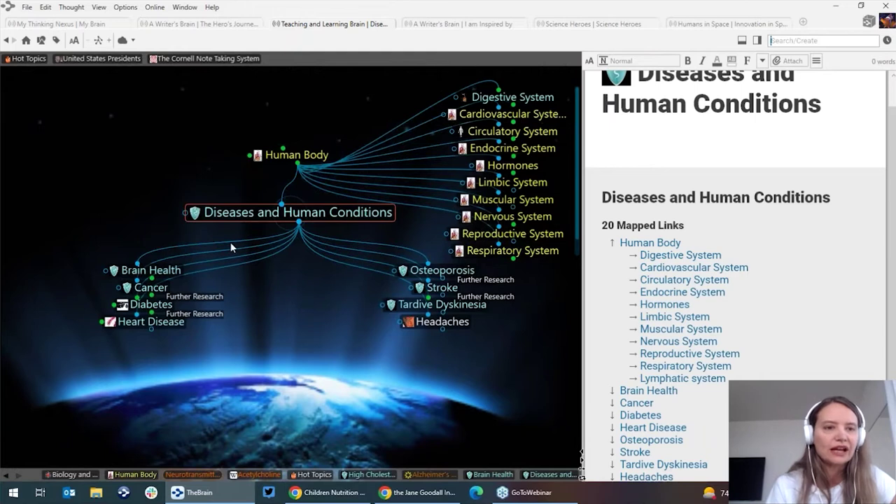
Show all thoughts that carry the Further Research tag.
click(56, 40)
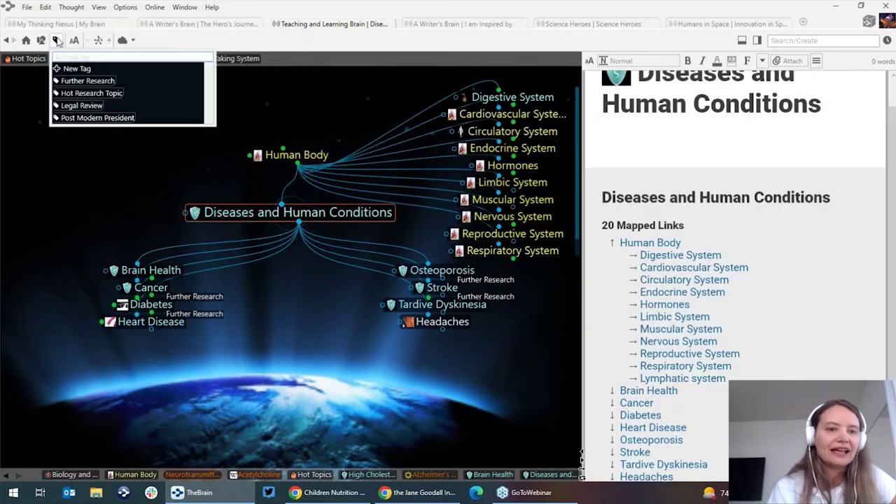
click(85, 82)
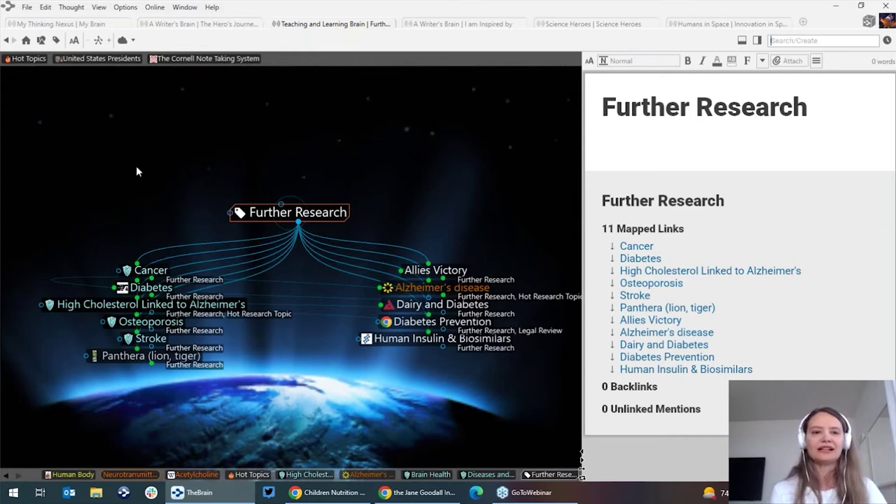
Activate the pinned United States Presidents thought and place the notes area beneath the map, giving the map more height.
mouse_move(105, 59)
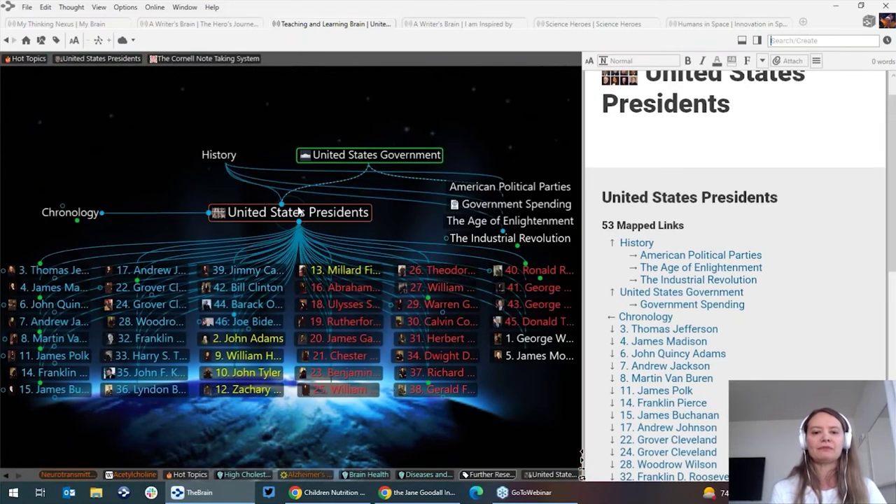
click(306, 155)
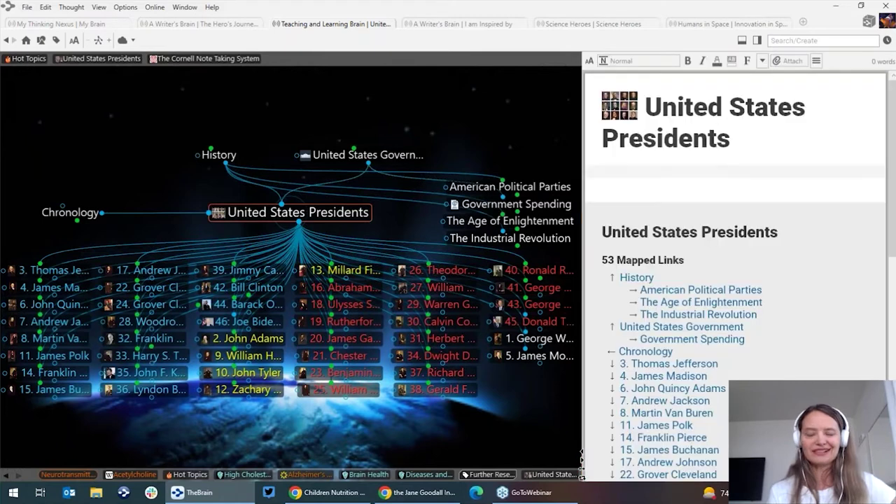
click(583, 481)
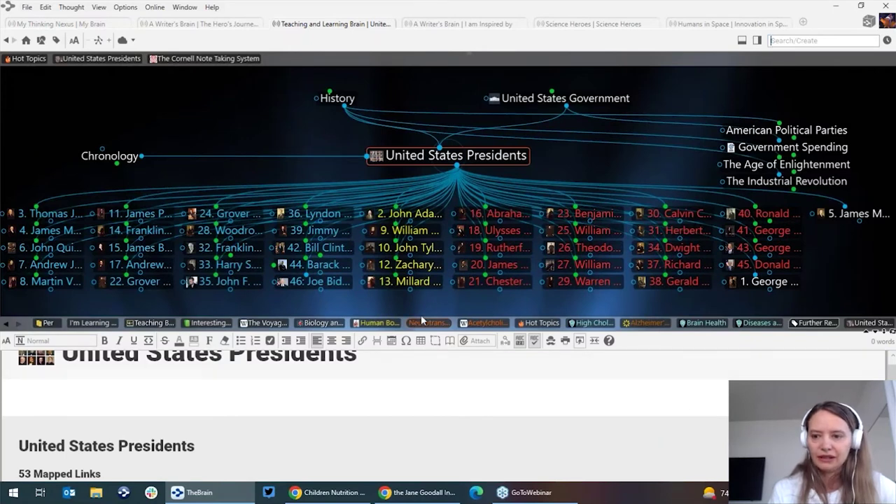
drag(422, 320, 400, 464)
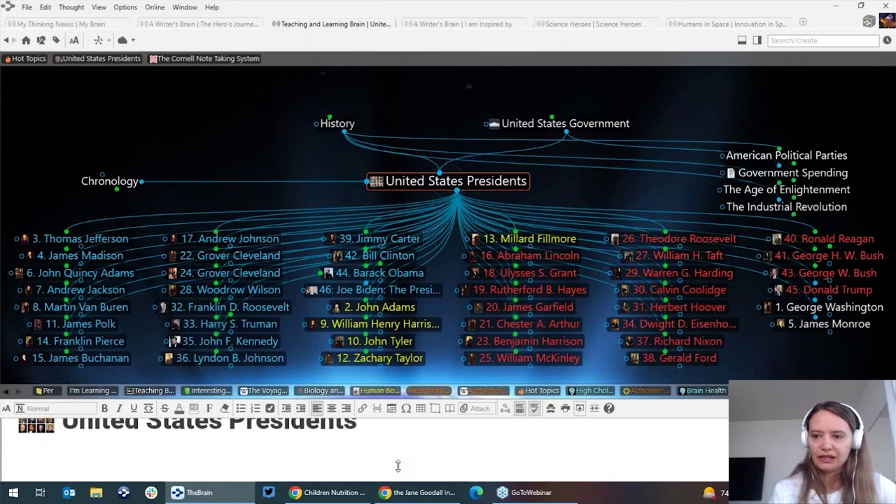
Shrink the map's text to the smallest size and enlarge it slightly from there.
click(800, 313)
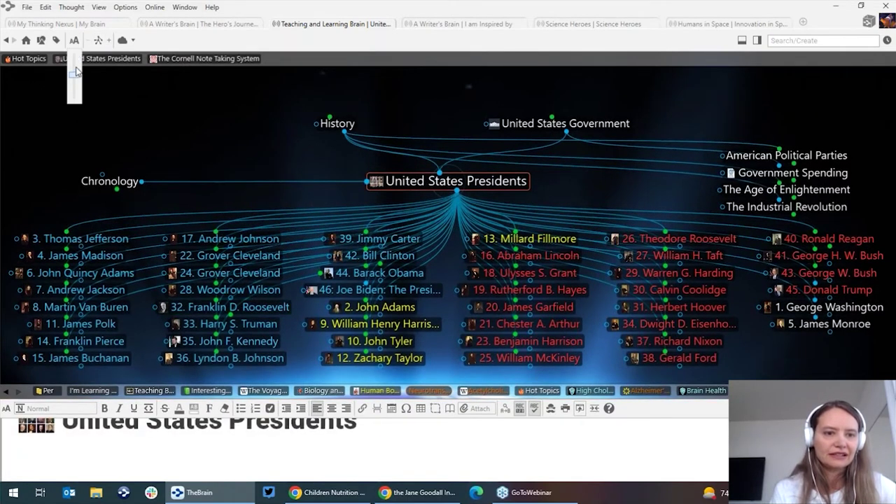
drag(75, 70, 74, 97)
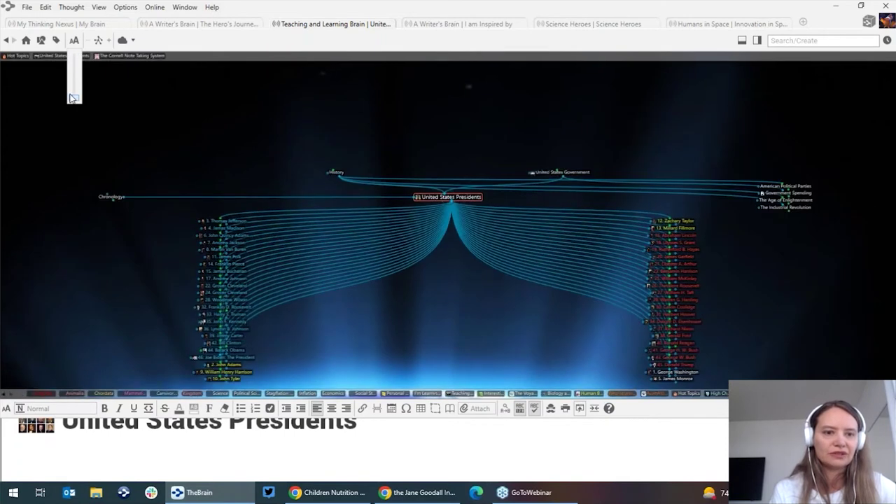
drag(74, 97, 75, 91)
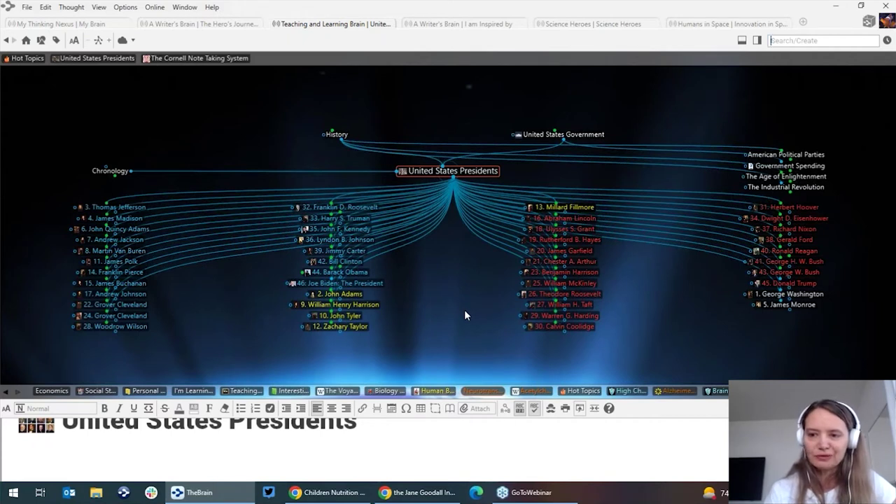
Arrange the thoughts by type and check the party types of presidents such as Barack Obama.
right_click(258, 146)
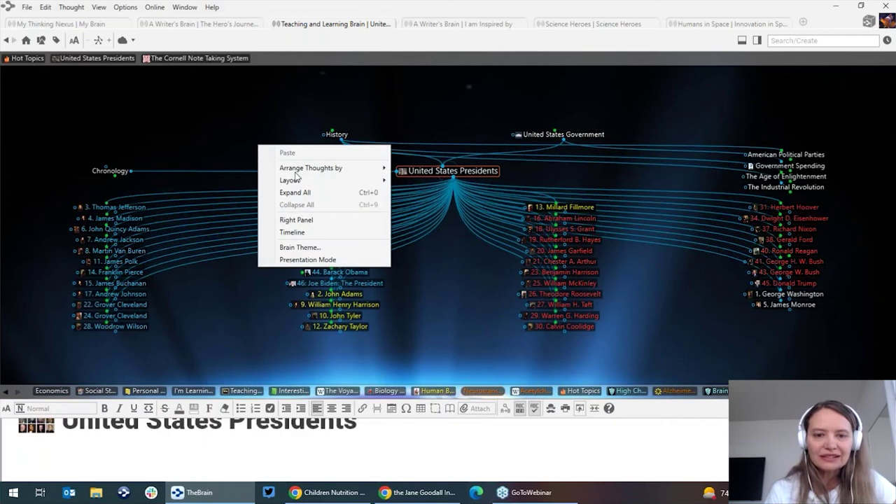
mouse_move(336, 169)
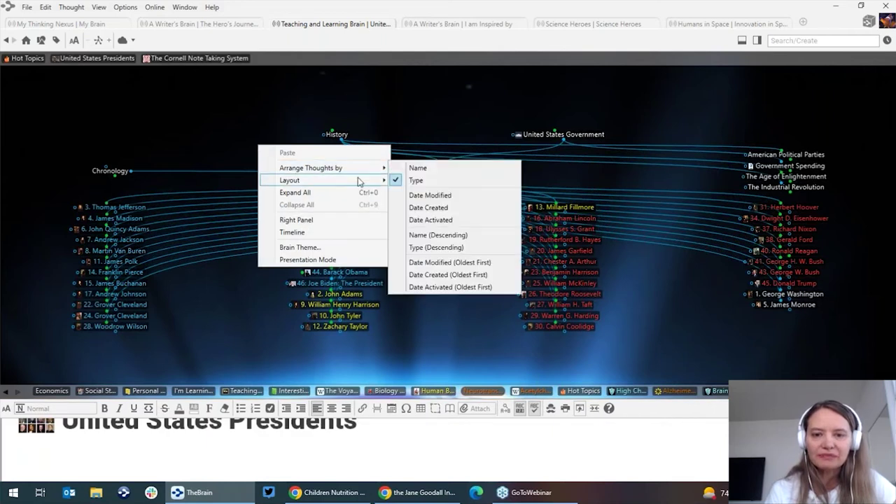
click(430, 184)
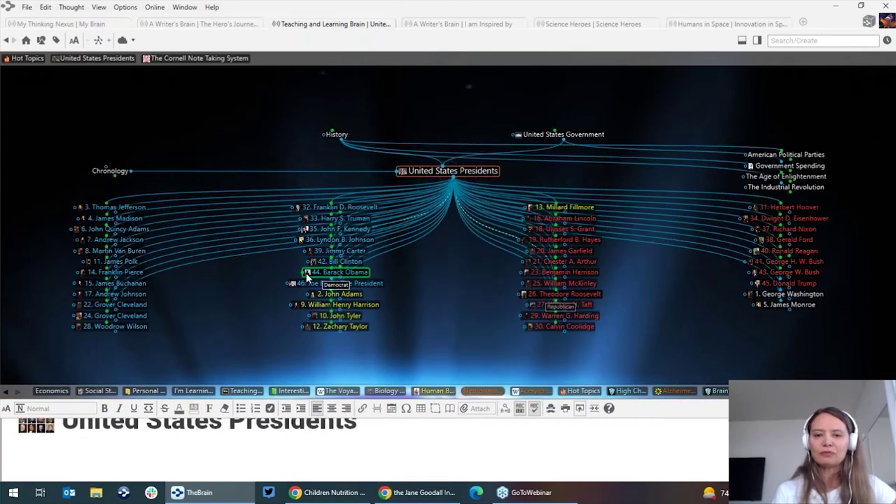
mouse_move(306, 276)
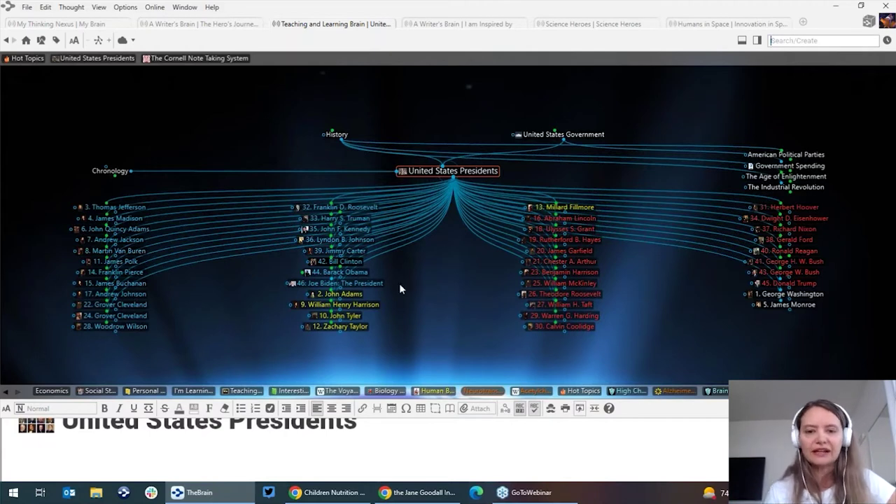
mouse_move(361, 218)
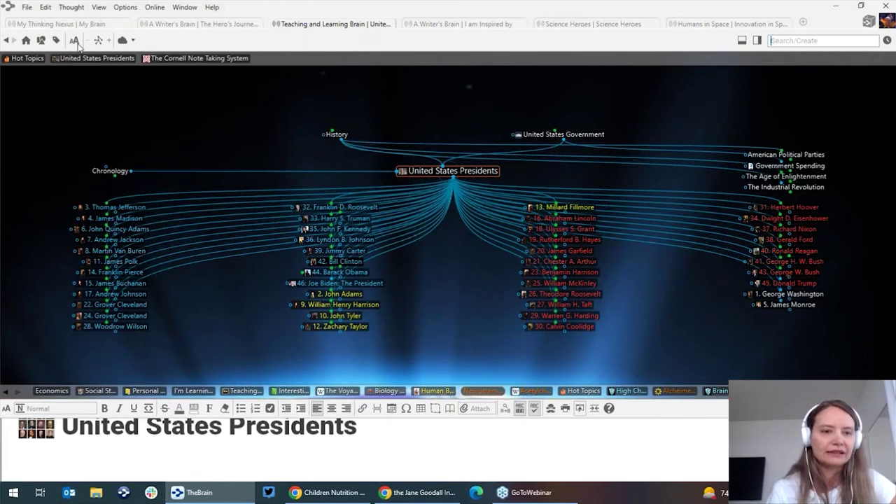
Enlarge the map's text for readability and preview the United States Presidents thumbnail image.
drag(77, 43, 75, 82)
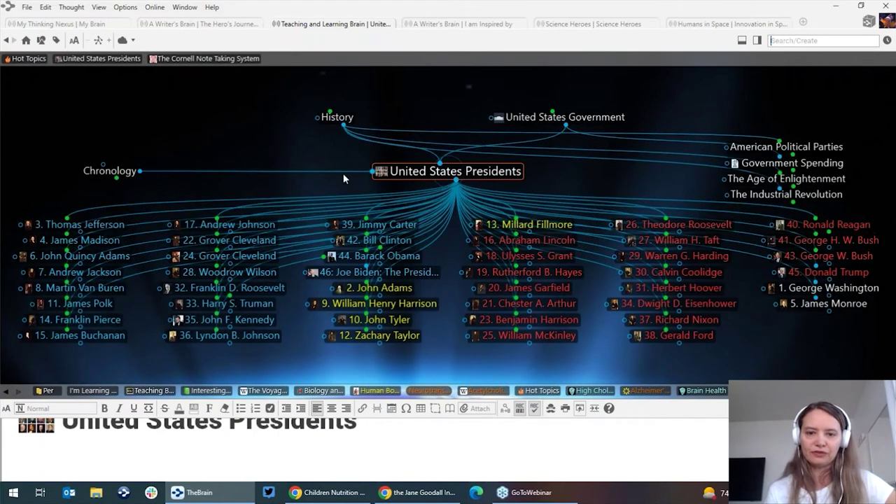
mouse_move(382, 174)
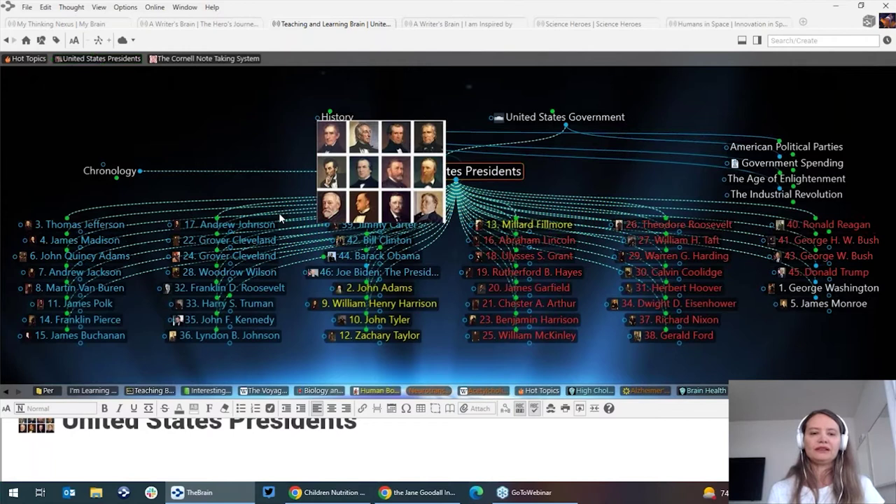
mouse_move(177, 260)
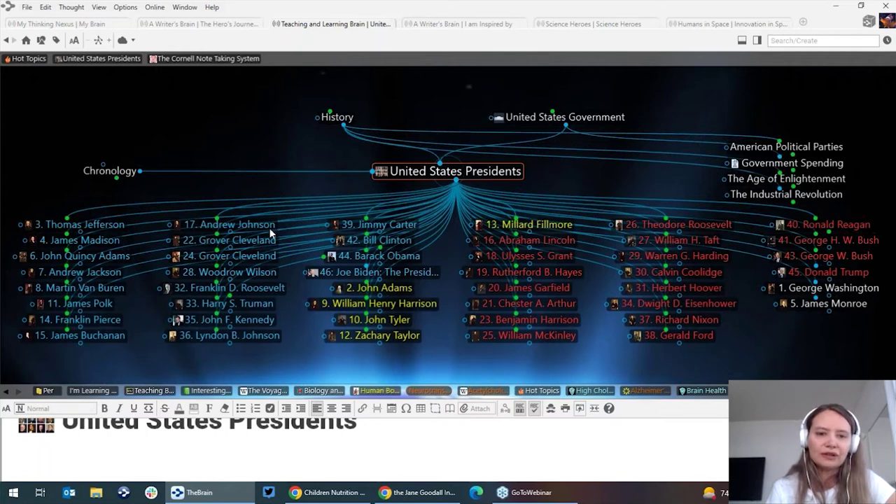
Arrange the thoughts by name and check the presidents' order from George Washington to Joe Biden.
right_click(248, 137)
mouse_move(288, 165)
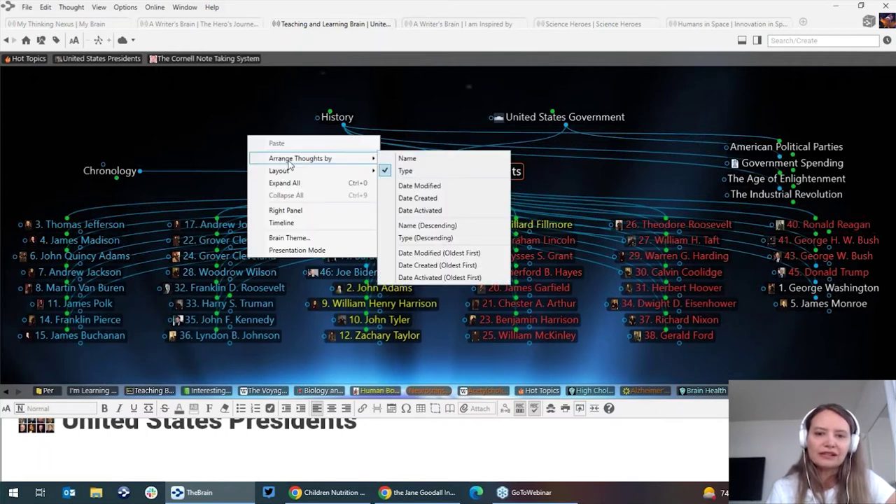
click(407, 159)
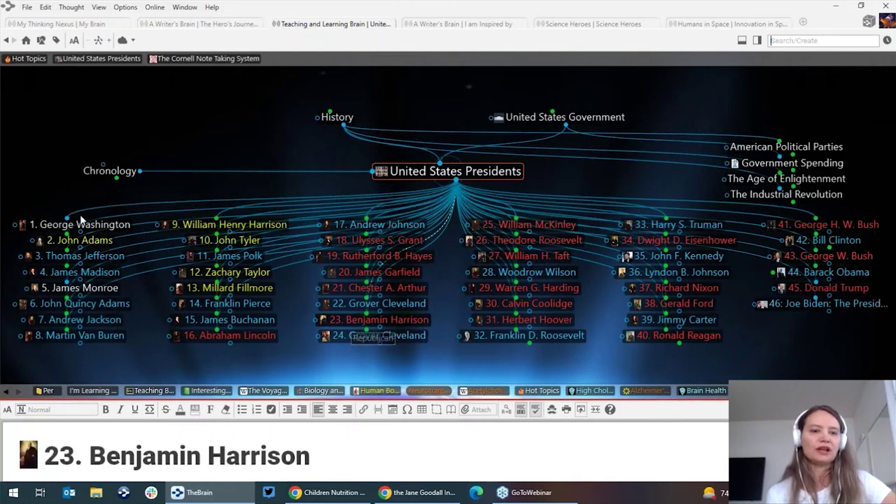
mouse_move(80, 223)
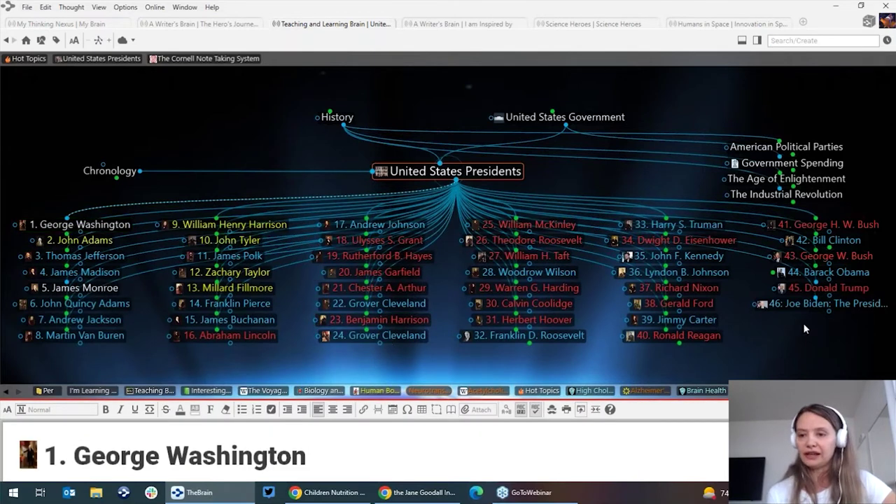
mouse_move(810, 308)
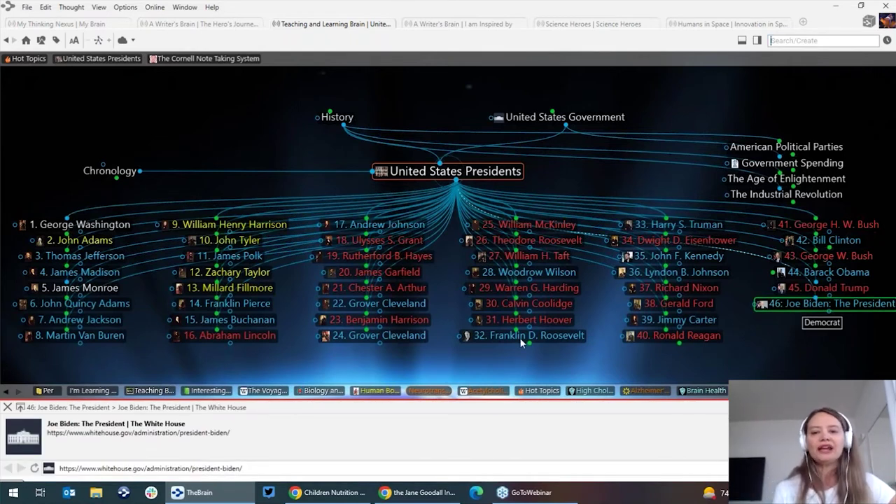
mouse_move(520, 337)
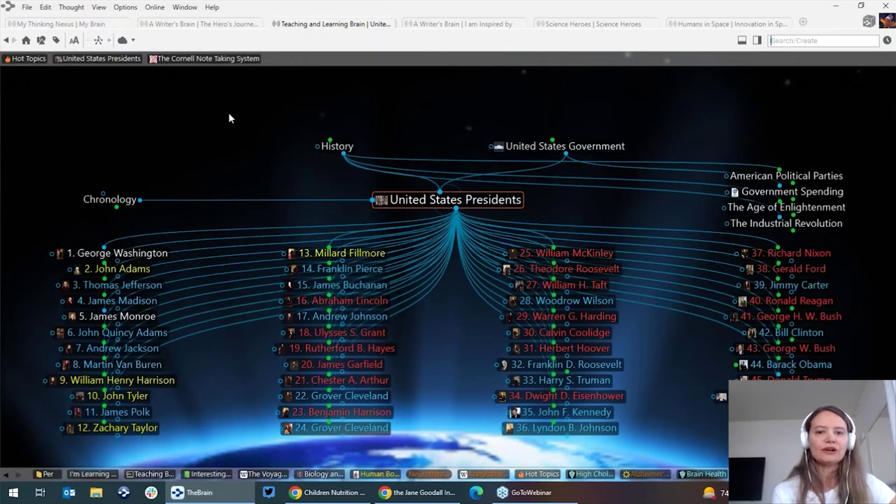
Switch from the expanded map to the outline layout and browse the United States Government branch down to its presidents.
click(109, 41)
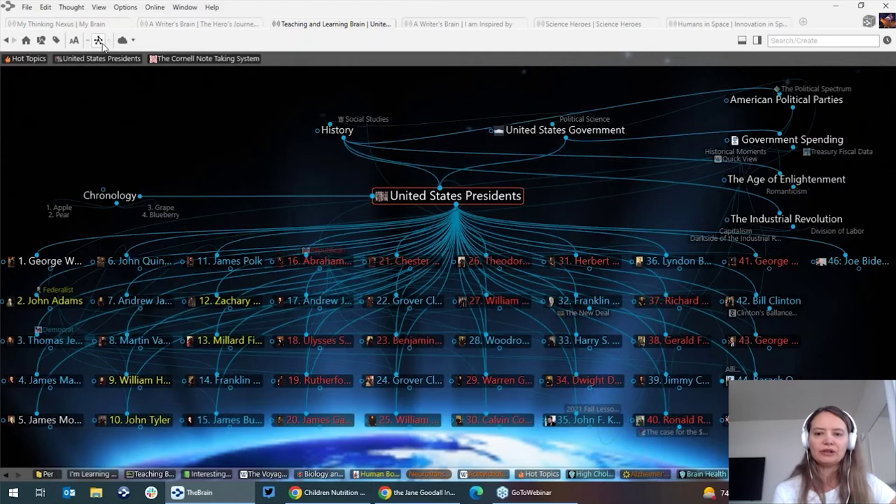
click(99, 41)
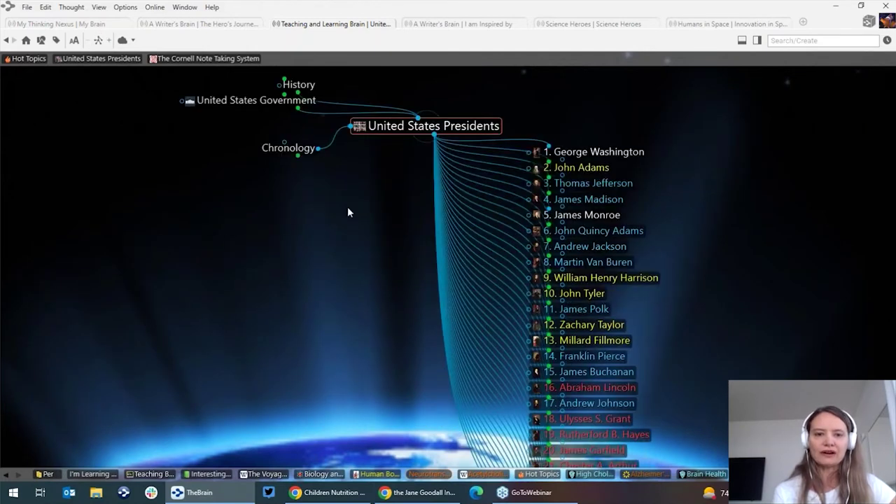
click(277, 101)
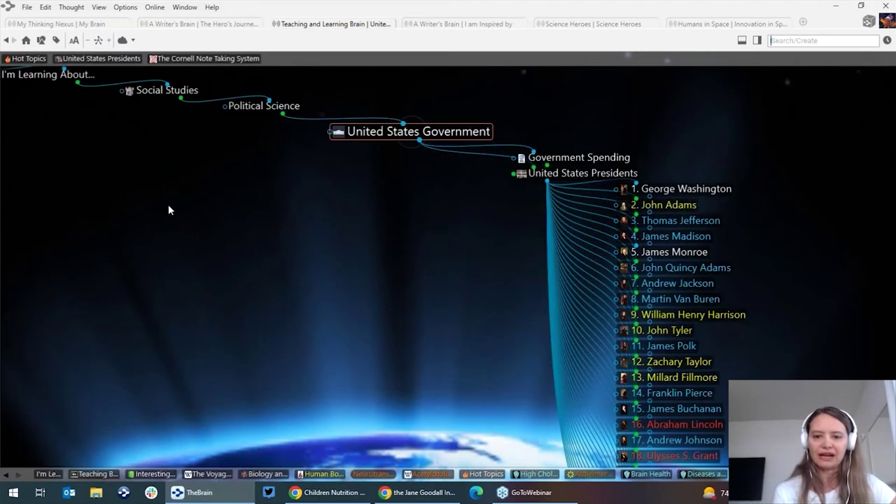
click(583, 173)
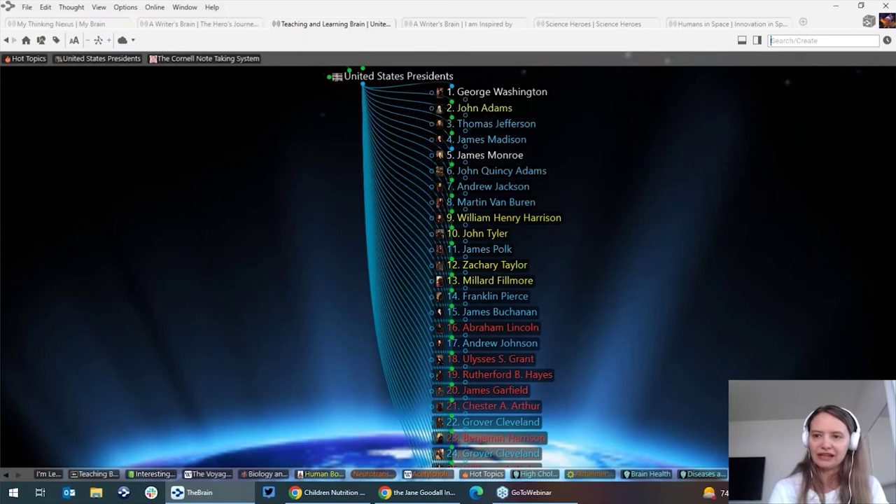
Search for "an" to activate the Animal thought, follow it to Living Things and preview that thought's image.
text(an)
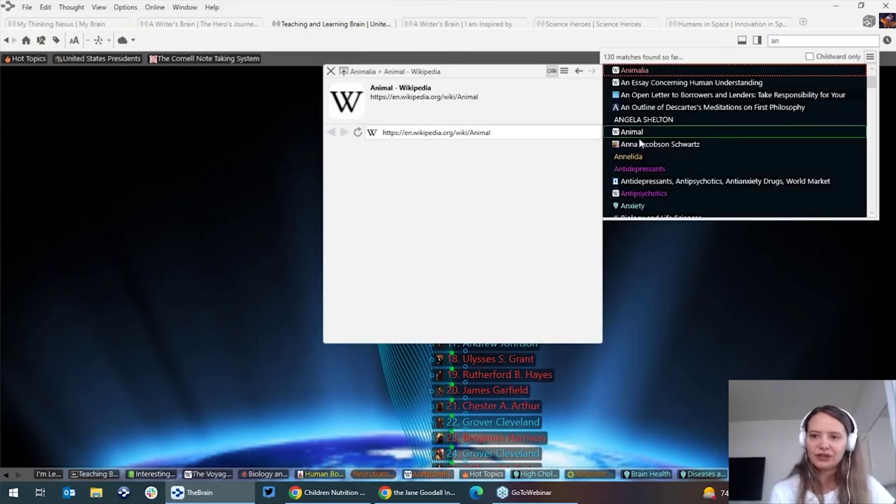
mouse_move(634, 136)
key(Escape)
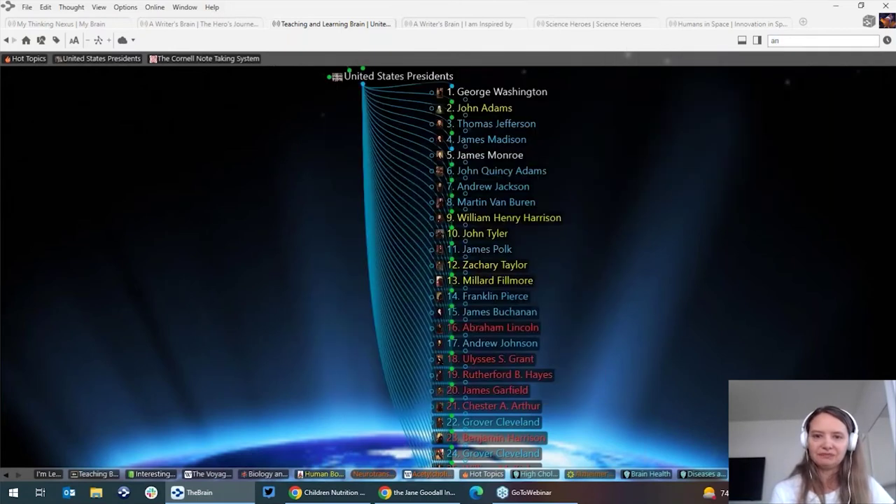
key(Return)
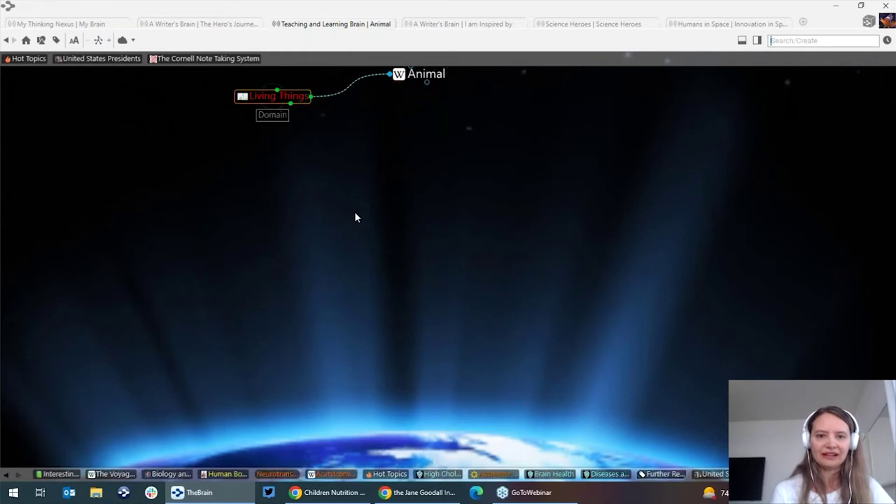
key(Return)
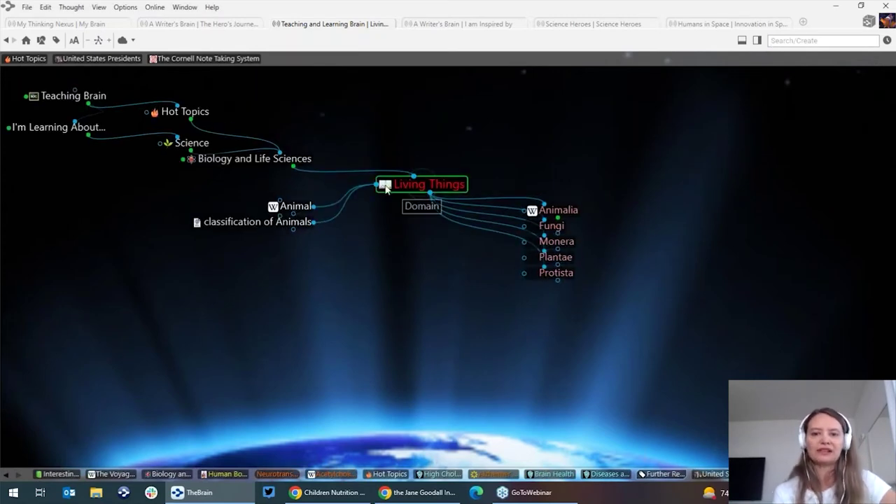
mouse_move(524, 207)
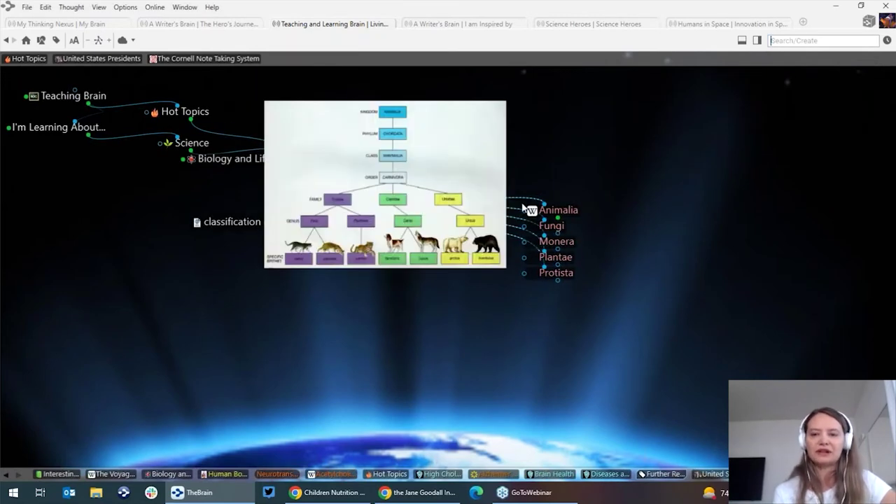
Expand Animalia in the outline layout and follow it to the Arthropoda phylum.
click(560, 202)
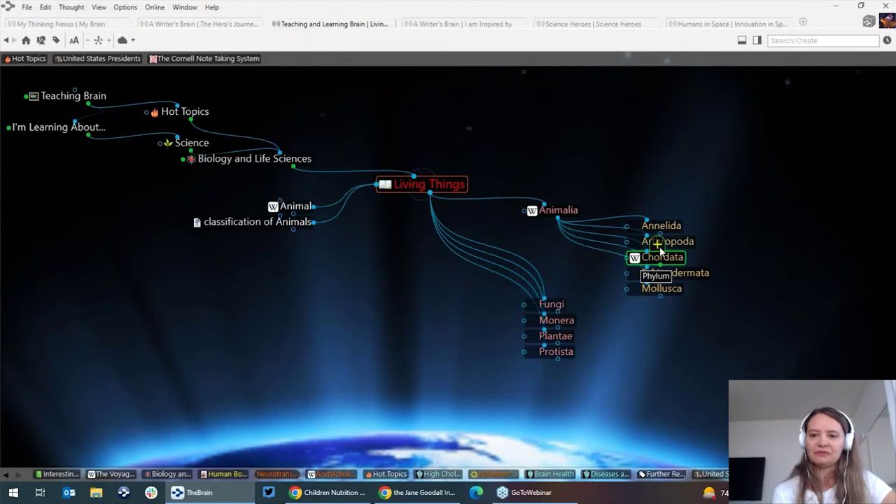
click(659, 245)
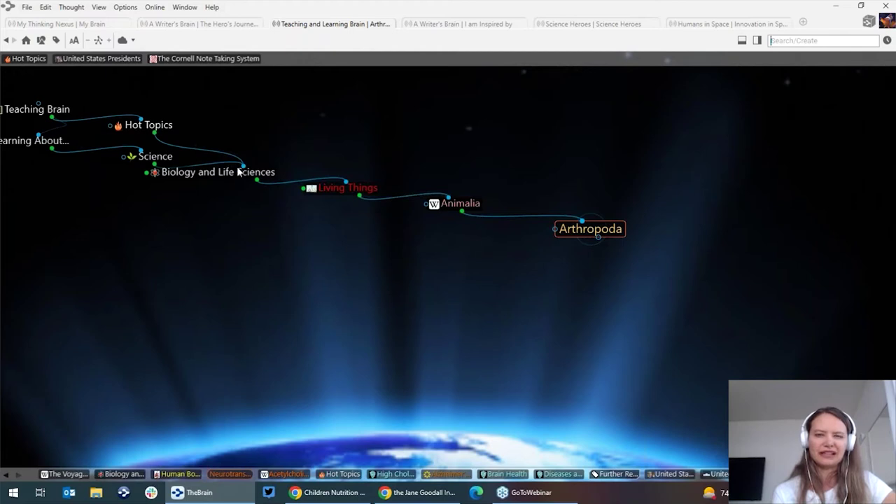
mouse_move(238, 173)
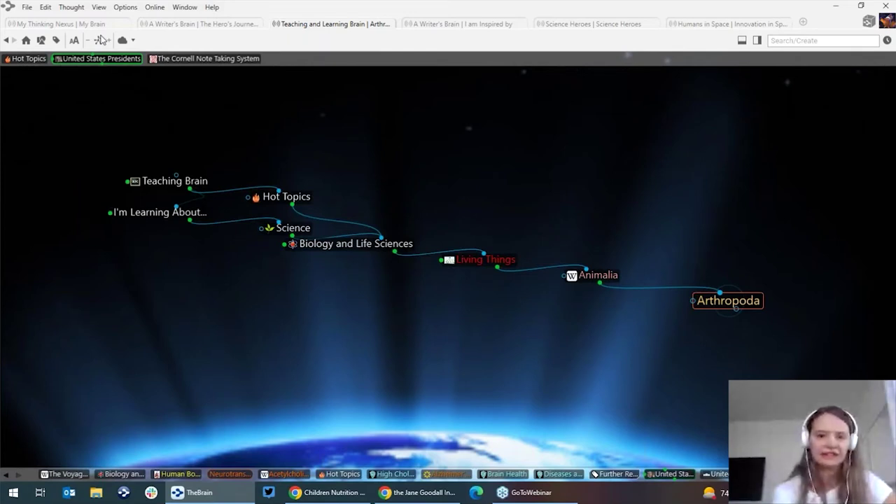
Return from the outline to the normal layout at Animalia, then activate its Chordata phylum and preview the links under Mammalia.
key(alt+Left)
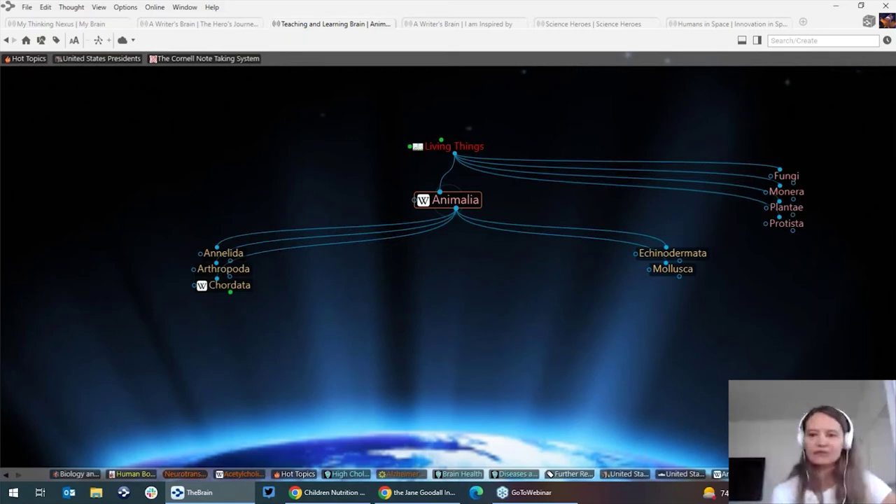
mouse_move(232, 349)
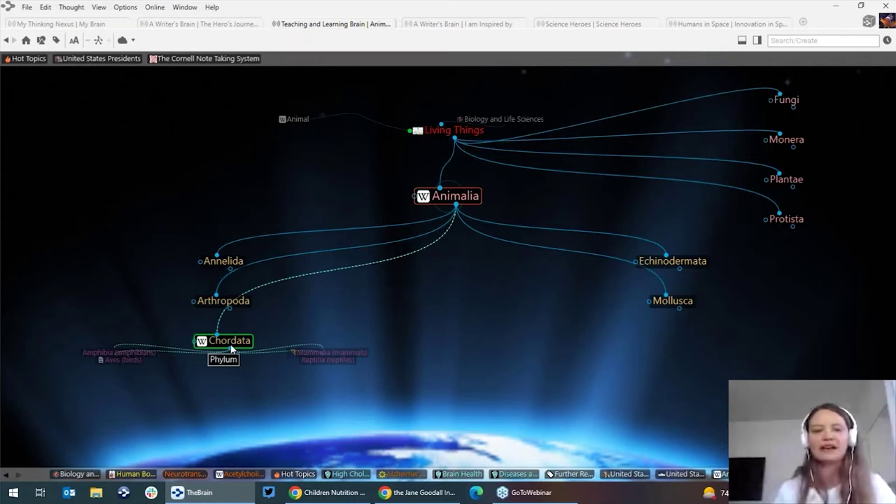
click(229, 343)
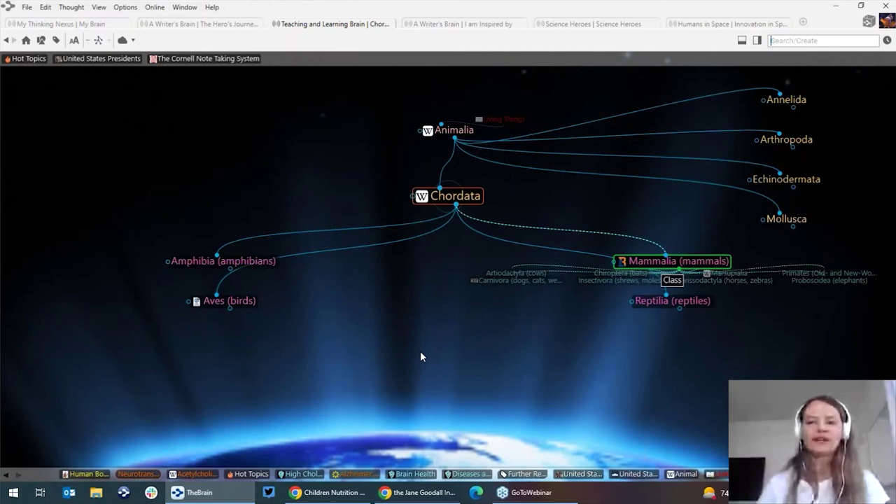
key(Return)
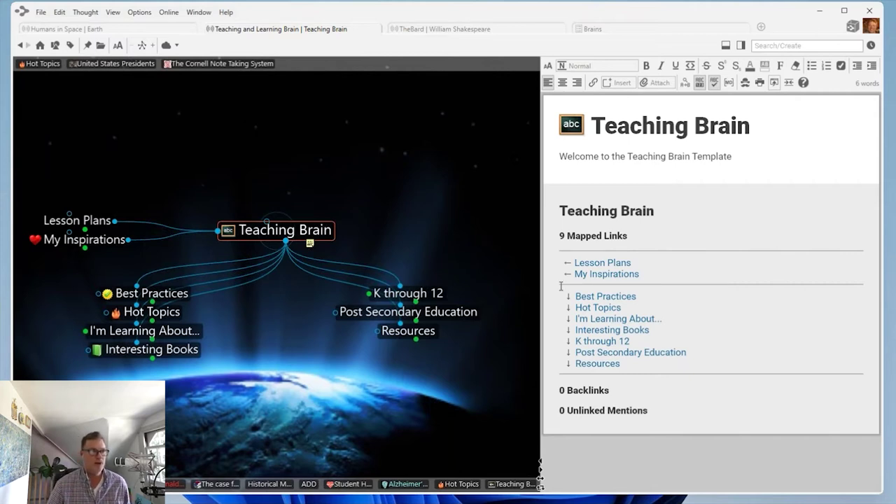
Follow I'm Learning About... to Science and narrow the notes area to give the map more room.
drag(541, 287, 462, 291)
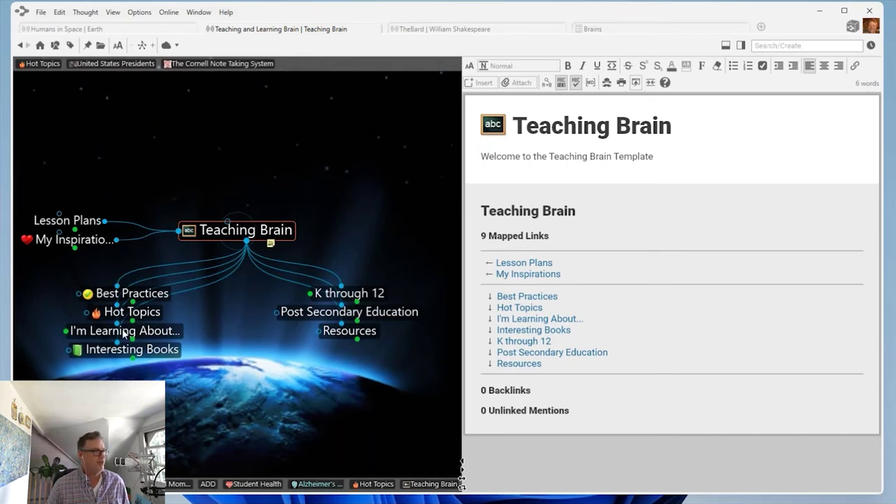
click(126, 332)
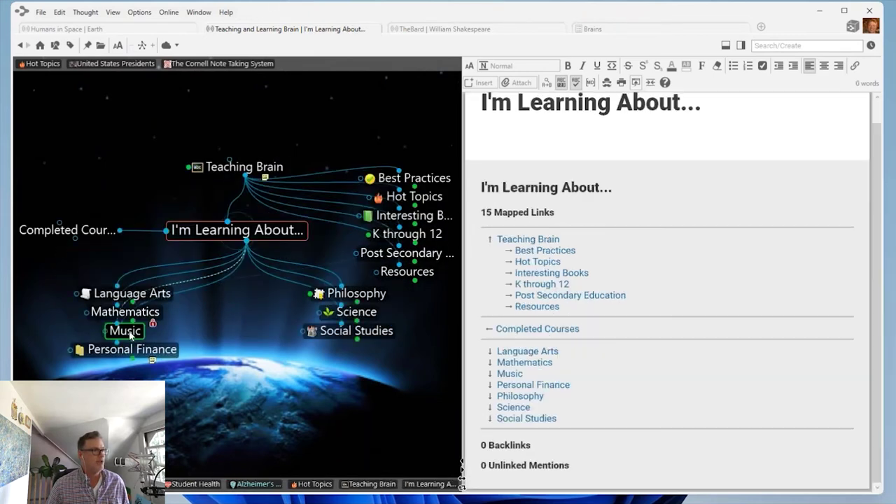
click(354, 319)
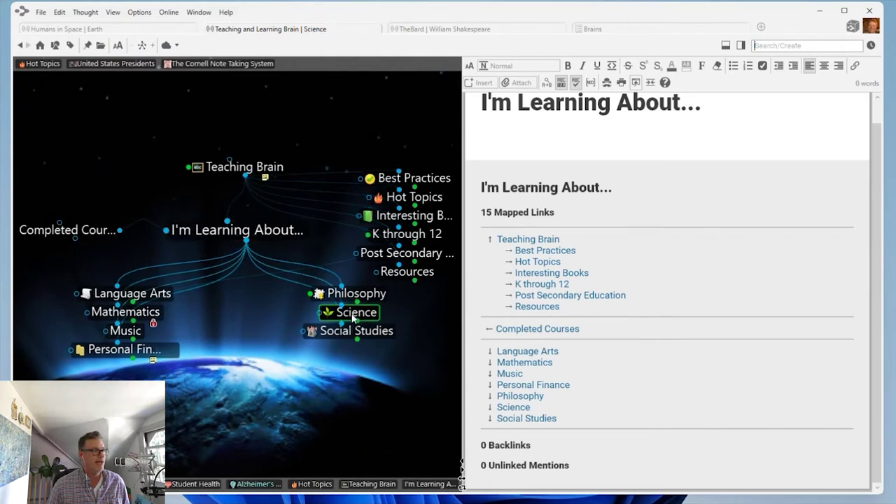
drag(462, 262, 626, 269)
drag(559, 475, 628, 476)
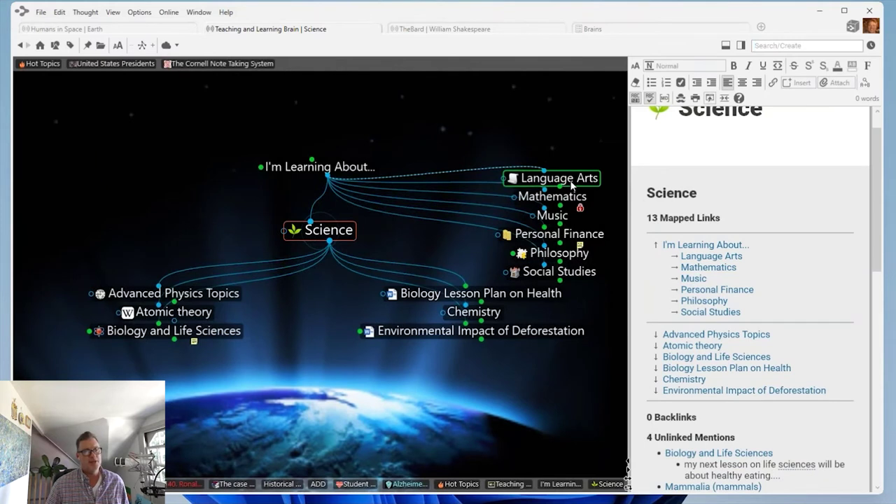
Browse the sibling subjects Mathematics and Social Studies, then return to Science.
click(566, 202)
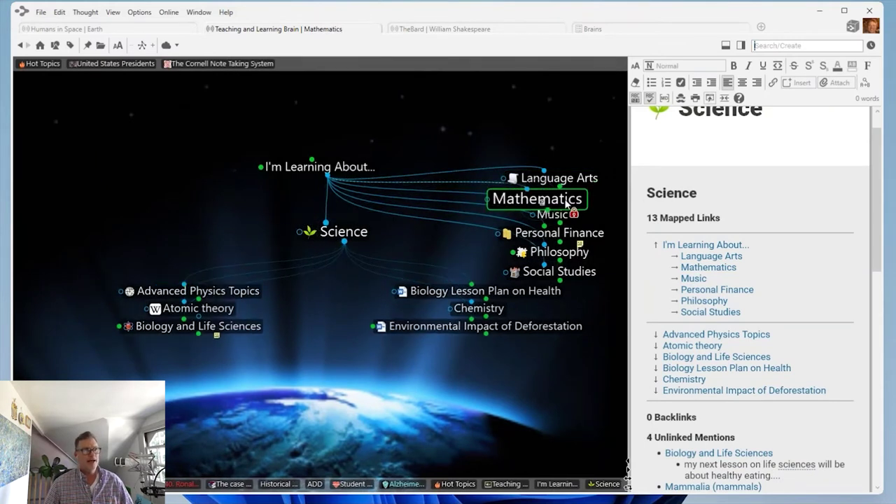
click(584, 273)
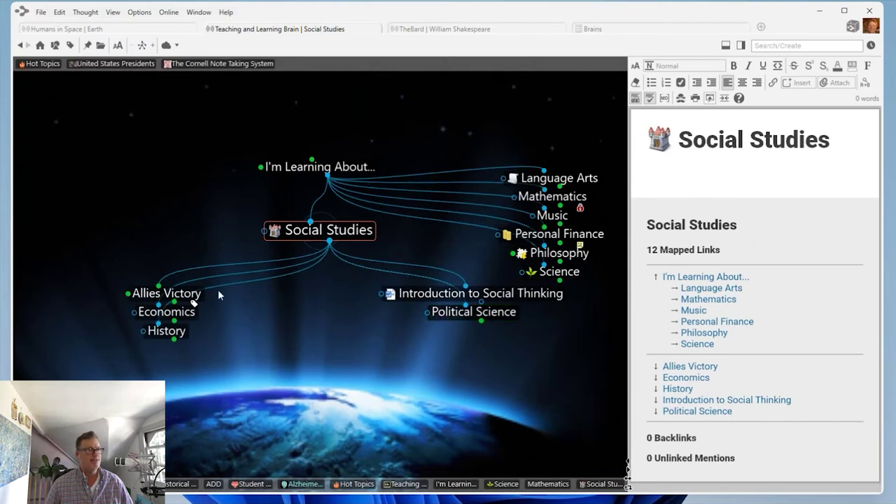
click(573, 276)
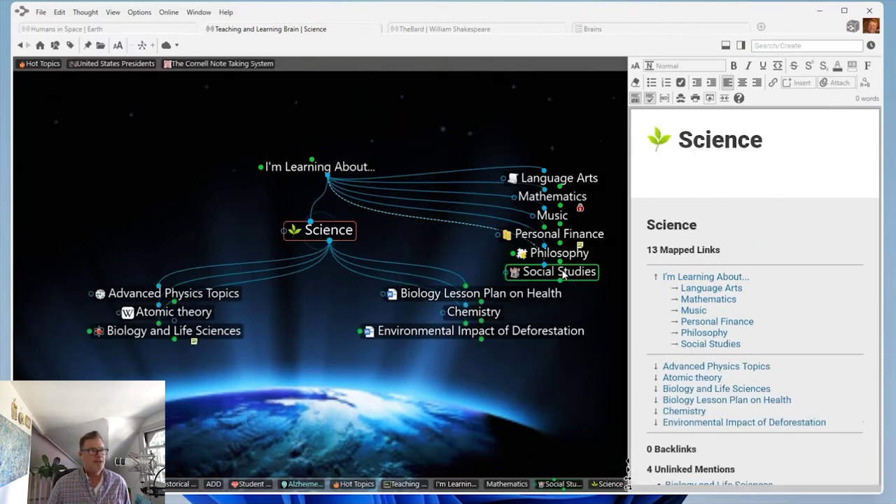
Open Biology and Life Sciences, view its linked thought The Voyage of the Beagle, and return to Biology and Life Sciences.
click(231, 330)
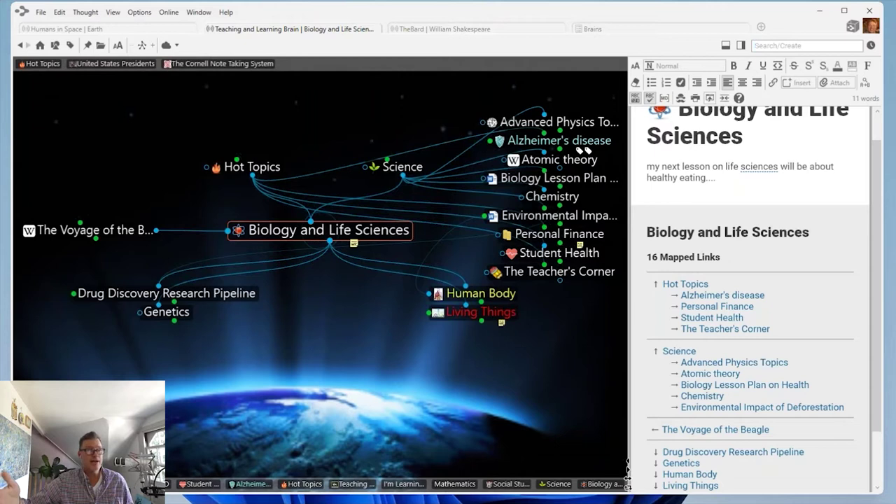
click(119, 230)
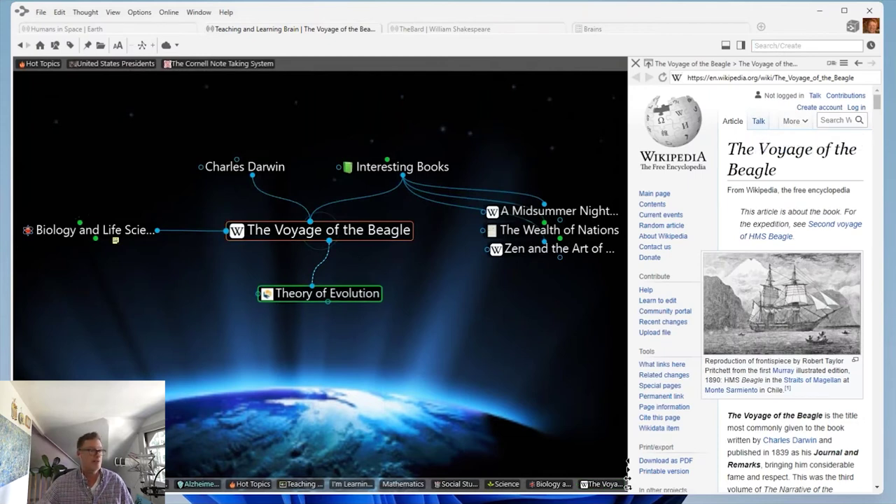
click(112, 231)
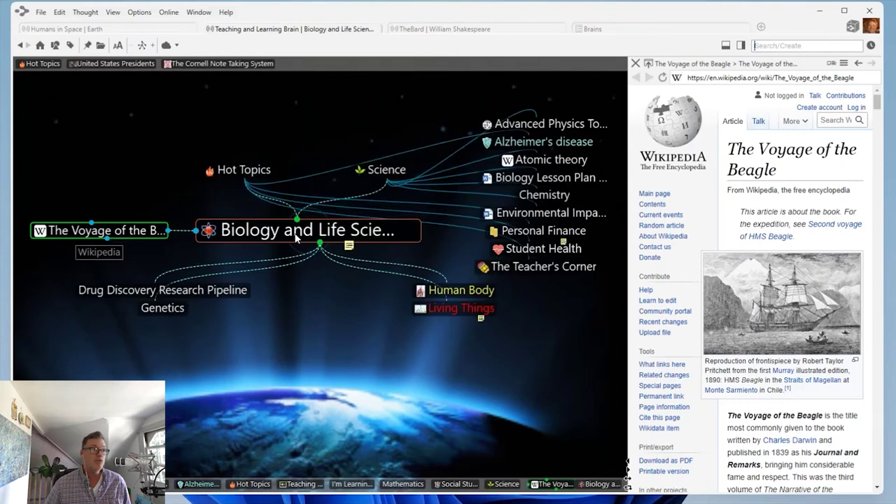
drag(138, 261, 63, 209)
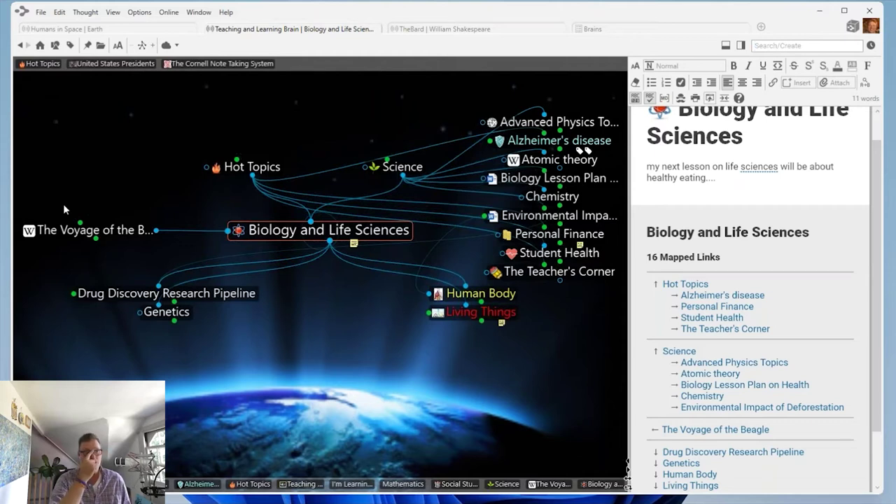
Follow the classification from Living Things through Animalia, Chordata and Mammalia down to Marsupialia.
click(501, 317)
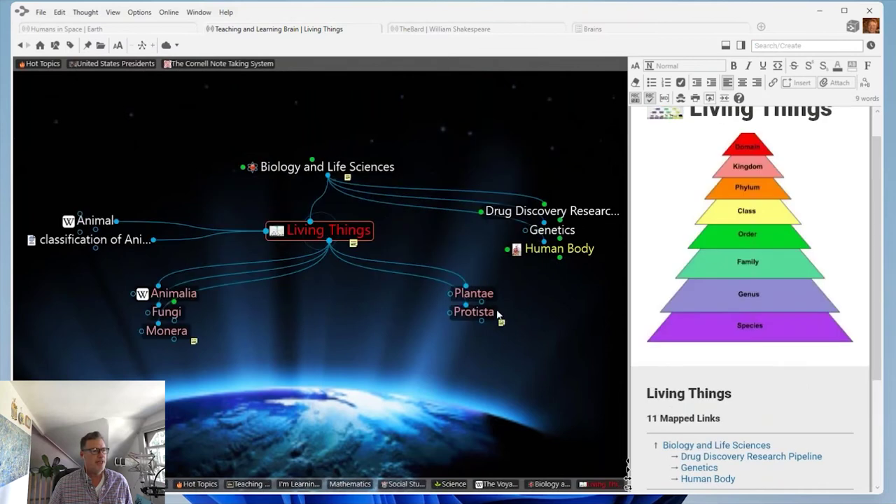
click(172, 293)
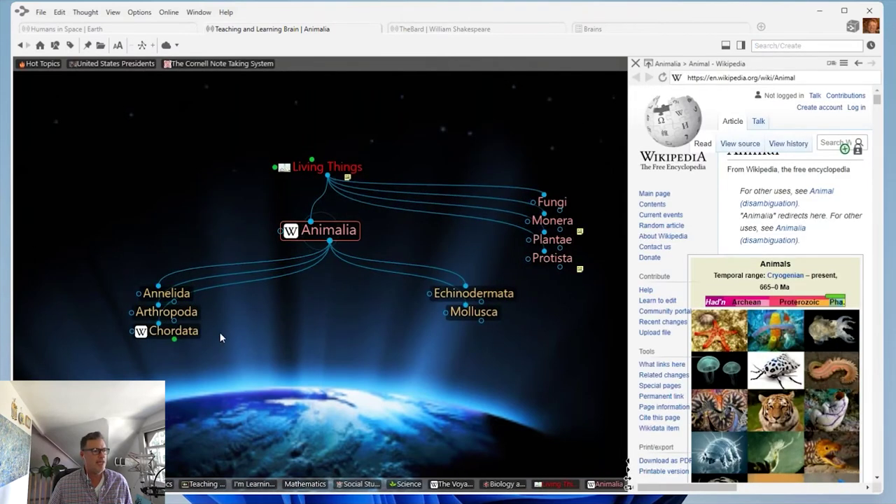
click(194, 336)
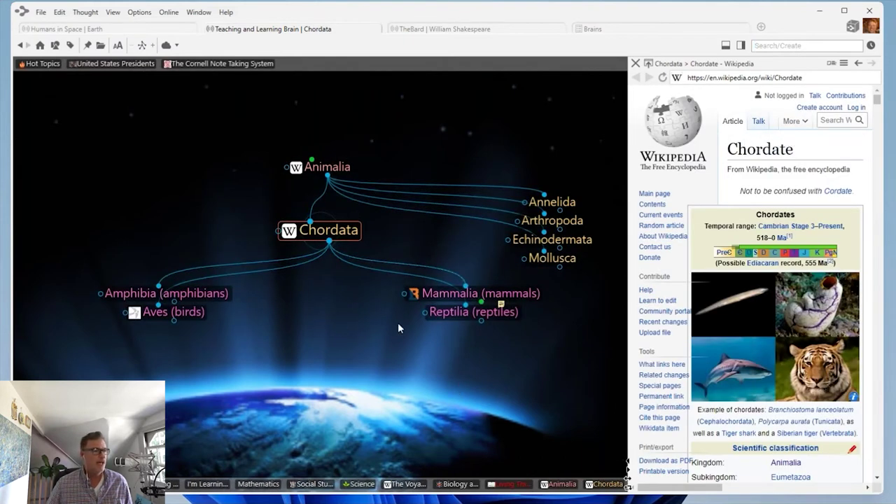
click(481, 294)
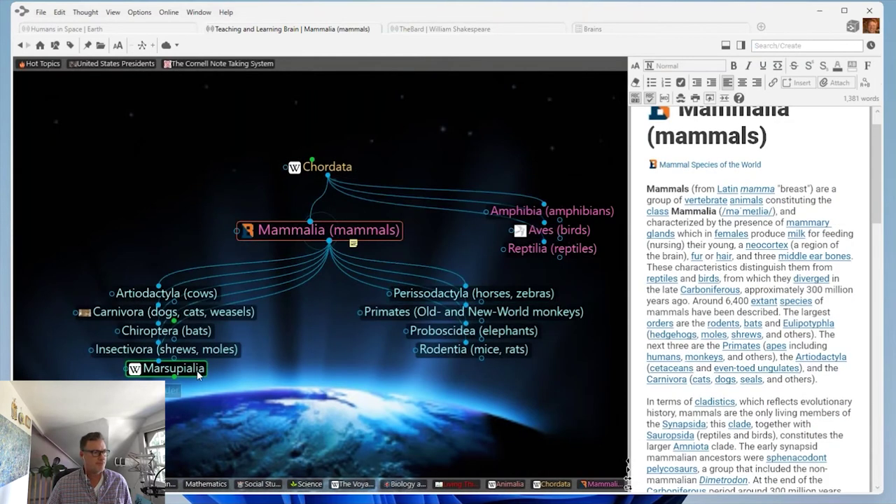
click(196, 371)
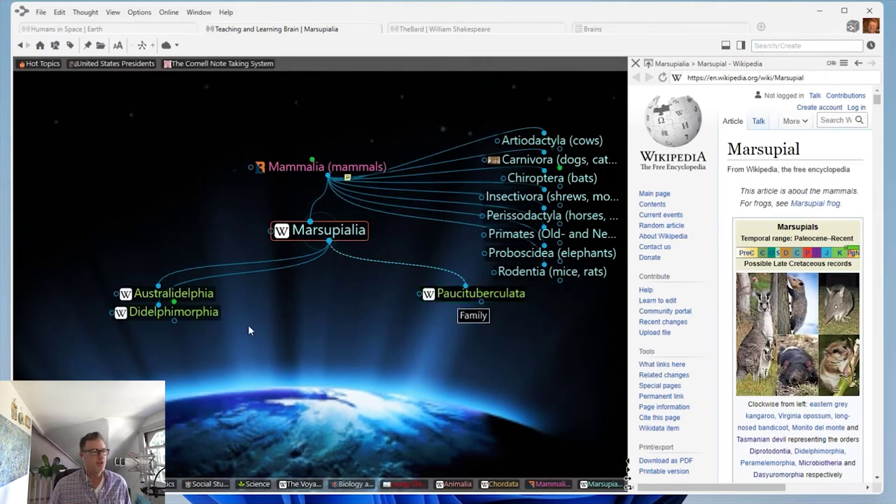
Compare the Wikipedia pages of the marsupial groups Didelphimorphia, Paucituberculata and Australidelphia.
click(201, 317)
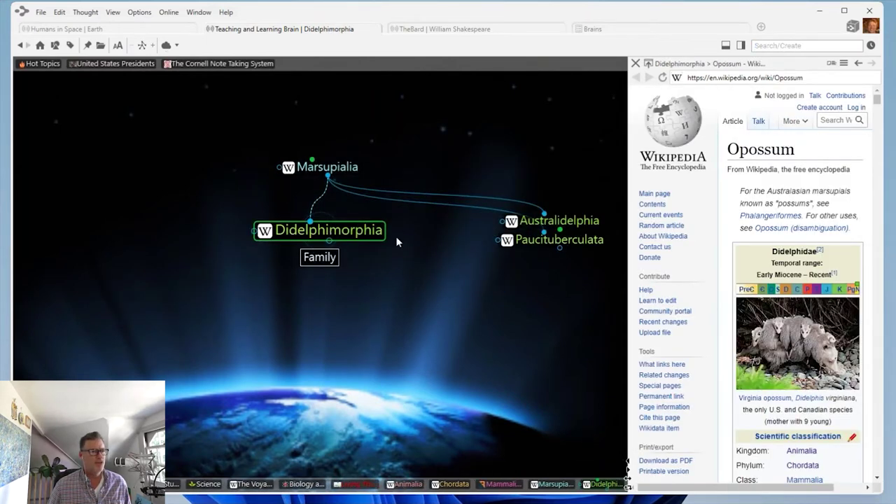
click(562, 240)
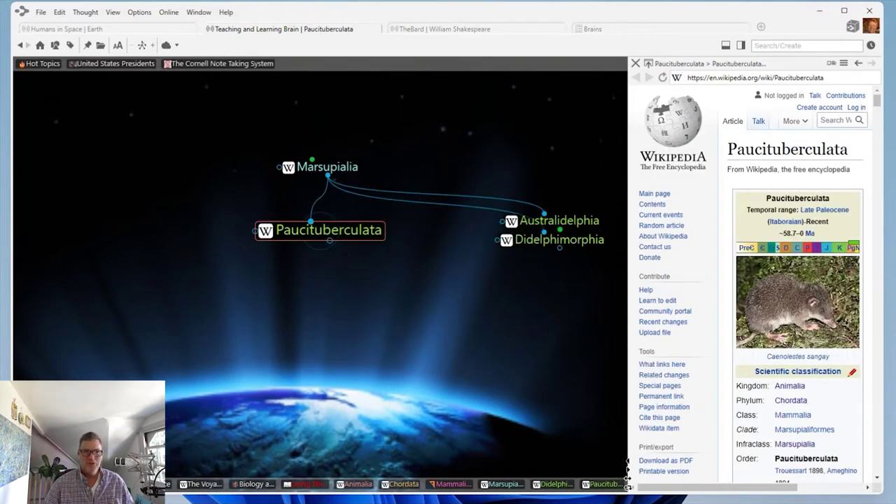
click(557, 221)
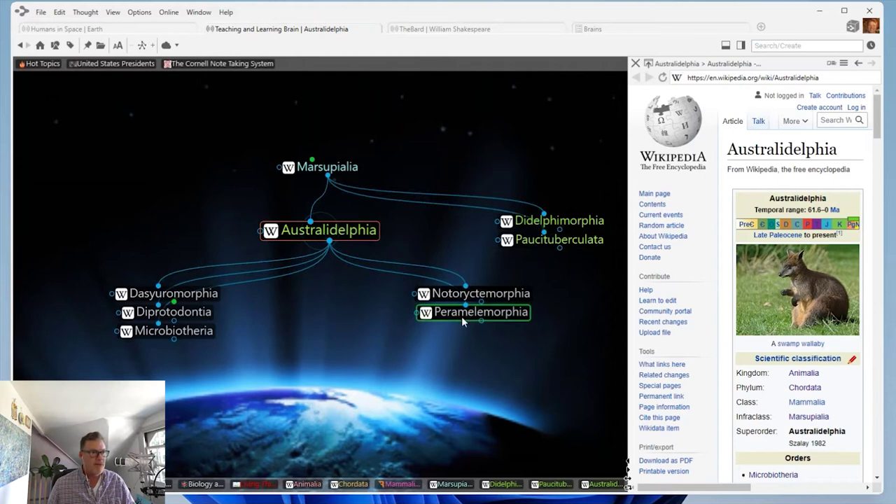
Open Dasyuromorphia under Australidelphia and examine the animal pictures on its Wikipedia page.
click(191, 294)
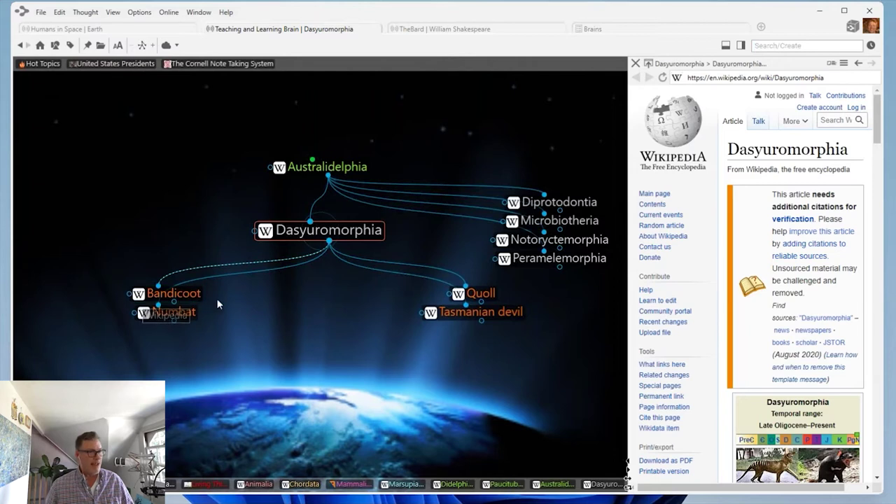
scroll(787, 375, down, 2)
scroll(787, 374, down, 3)
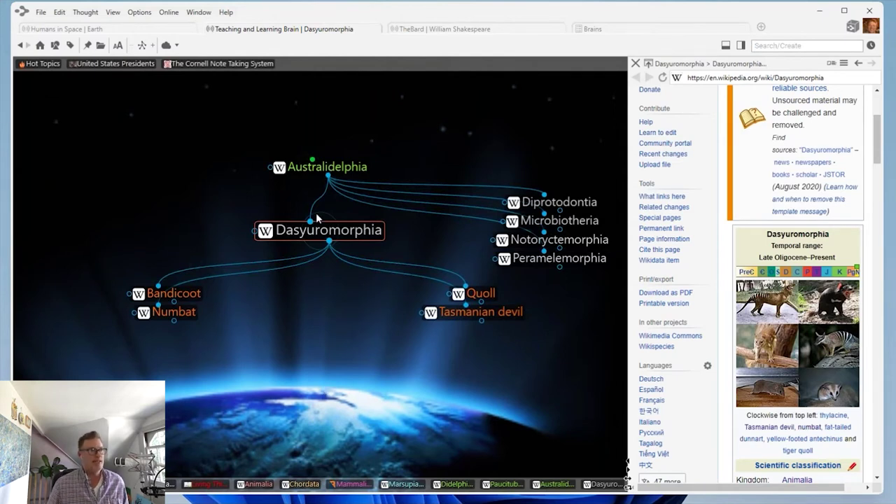
Create a jump thought named Thylacine linked to Dasyuromorphia.
drag(254, 231, 122, 235)
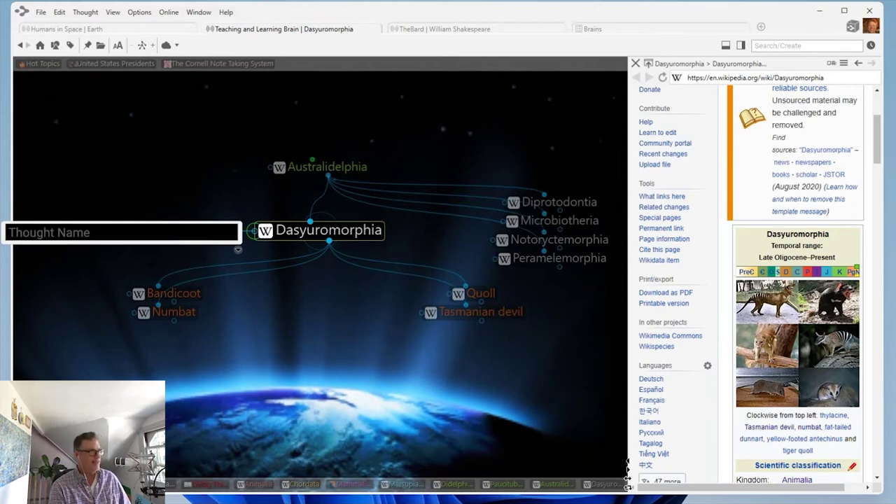
text(Thy)
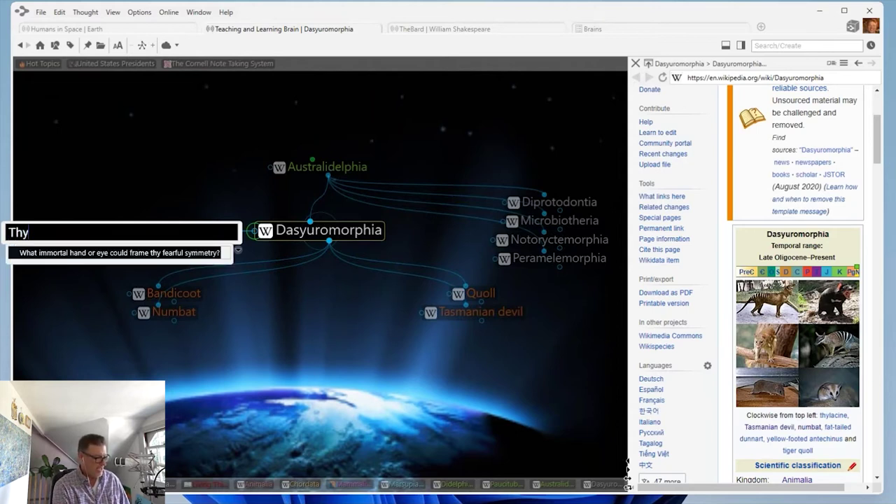
text(lacine)
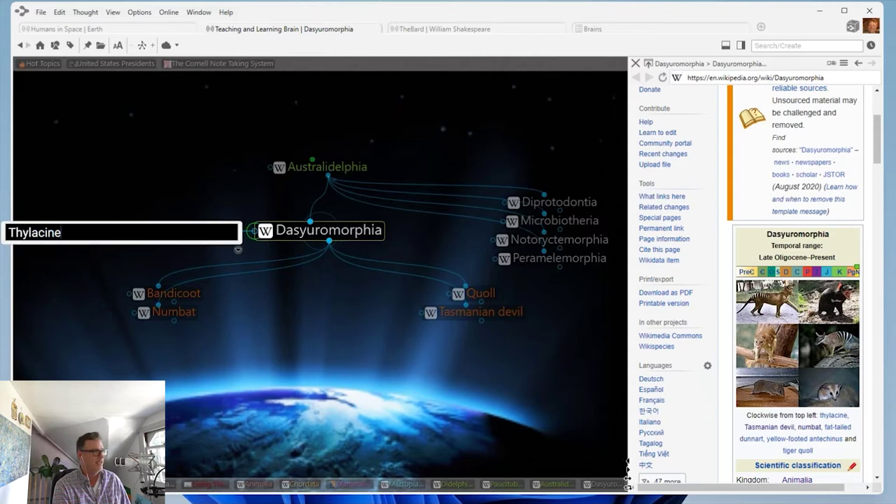
key(Return)
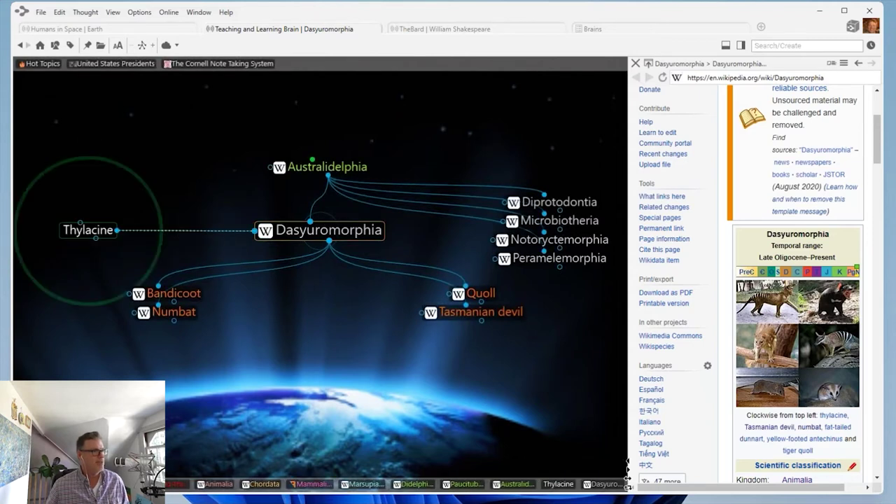
Activate Thylacine and, from Dasyuromorphia's jump gate, create a linked thought named Extinct.
click(98, 234)
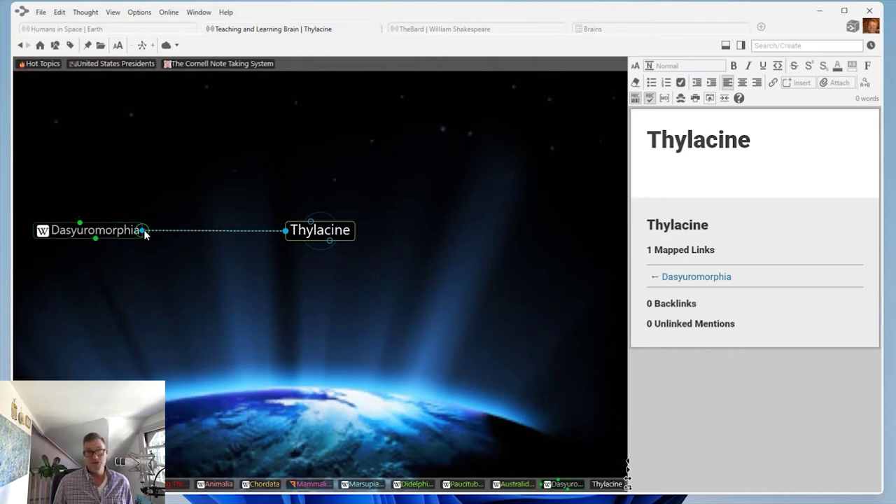
drag(143, 231, 339, 177)
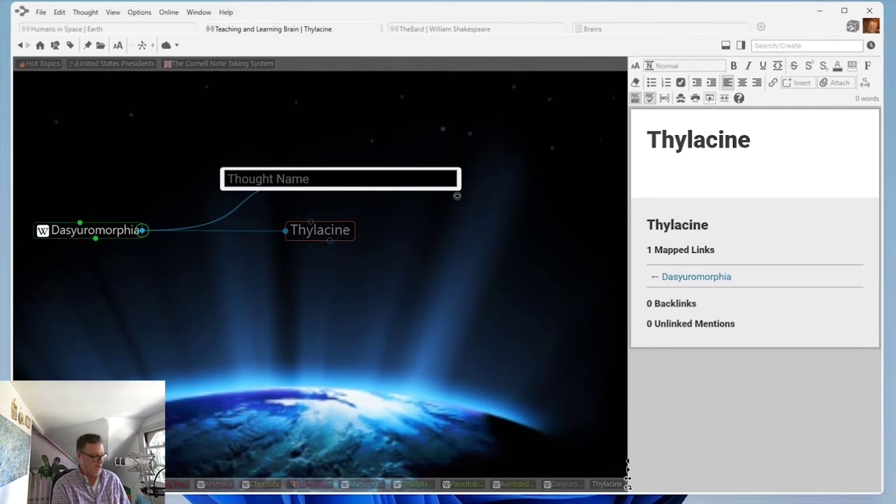
text(Extinct)
key(Return)
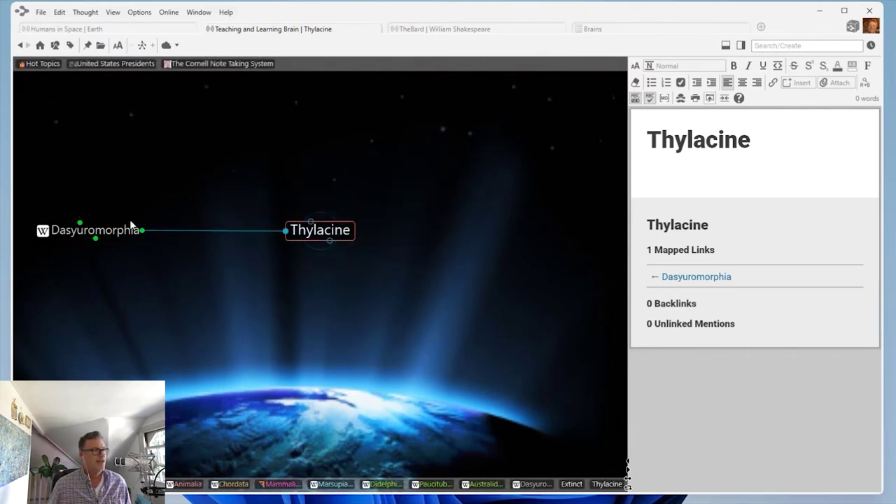
Check both of Dasyuromorphia's jump thoughts, then activate Extinct and link the existing Thylacine thought as its child.
click(105, 229)
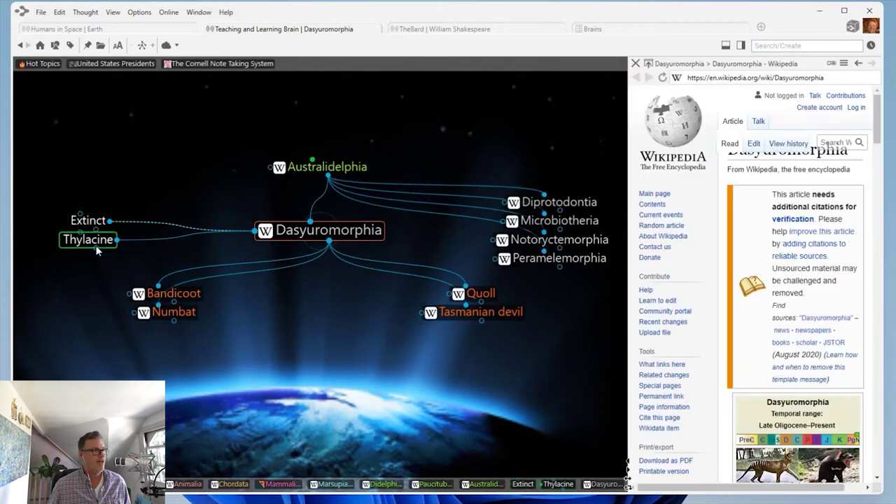
mouse_move(80, 237)
mouse_down()
mouse_move(30, 235)
mouse_move(32, 226)
mouse_move(89, 224)
mouse_up()
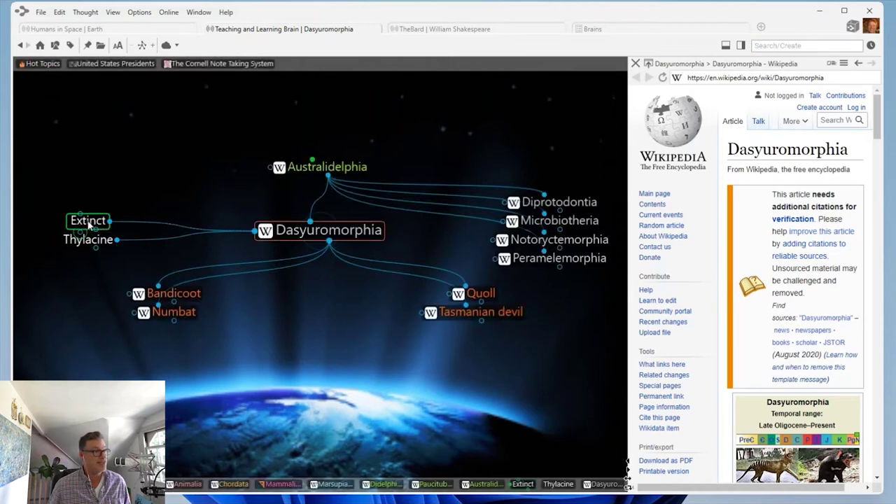
click(88, 221)
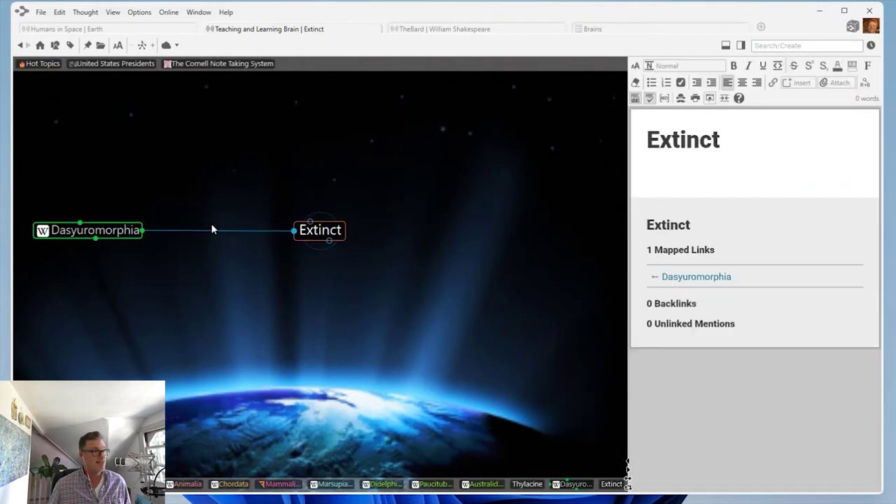
drag(330, 241, 330, 305)
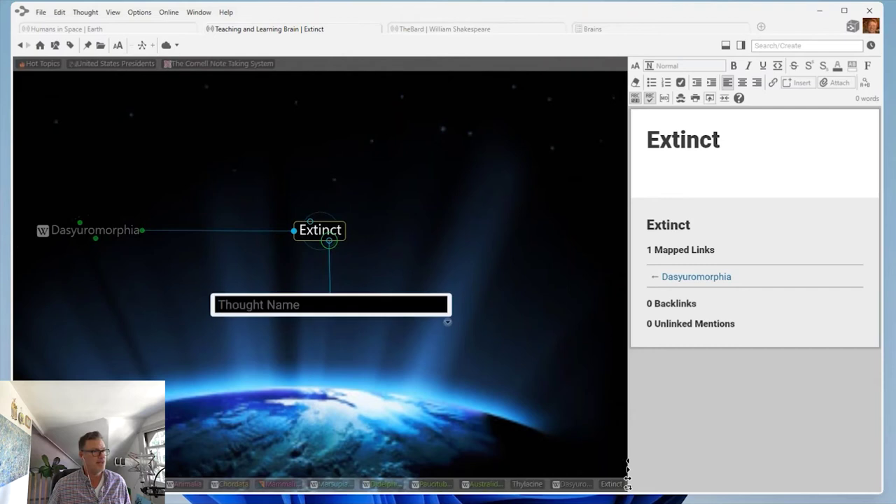
text(thy)
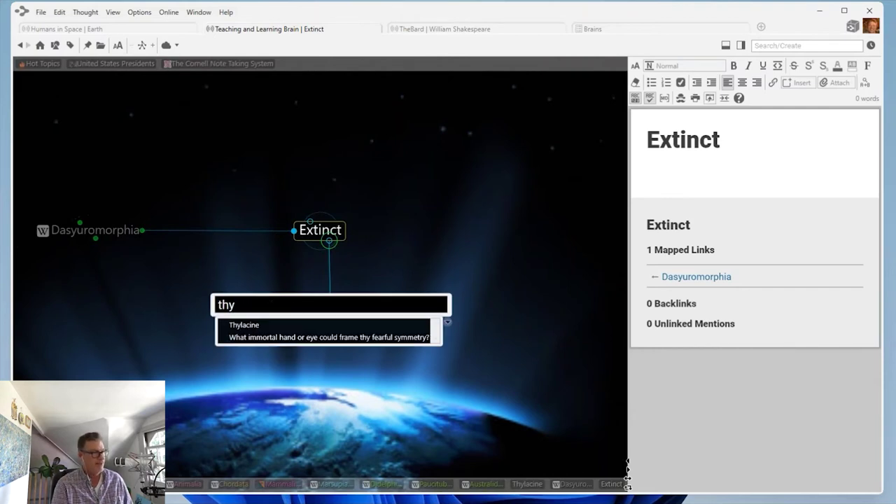
click(245, 326)
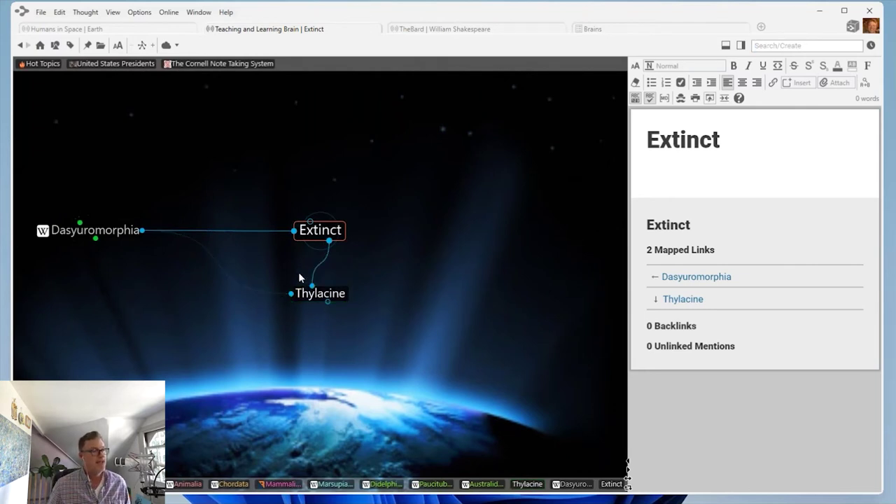
Unlink Thylacine from Dasyuromorphia and check the connection through Extinct by navigating from Dasyuromorphia to Thylacine.
right_click(224, 274)
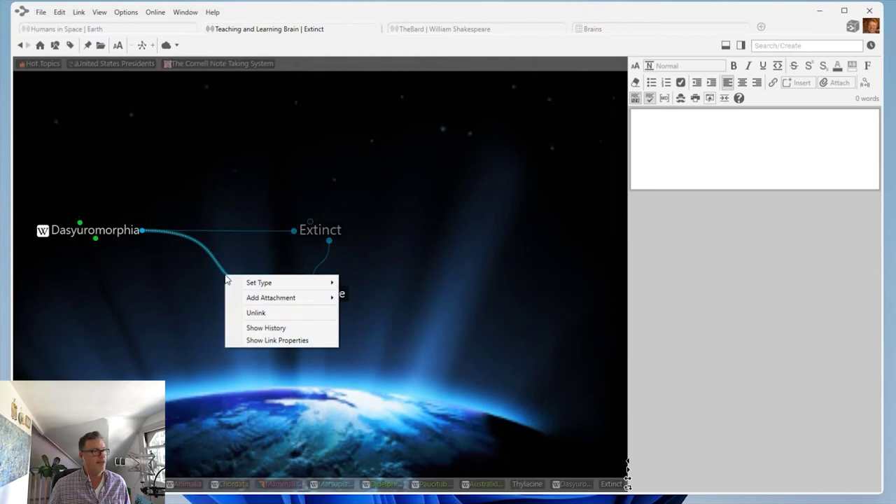
click(266, 313)
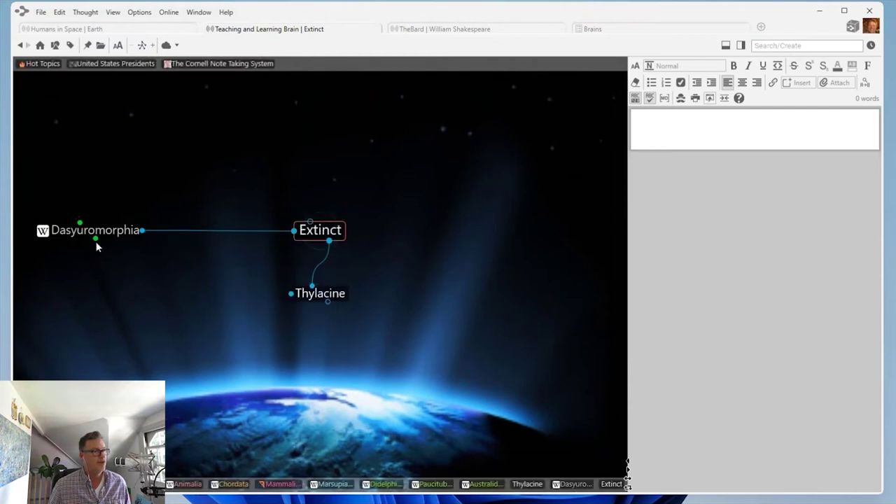
click(84, 236)
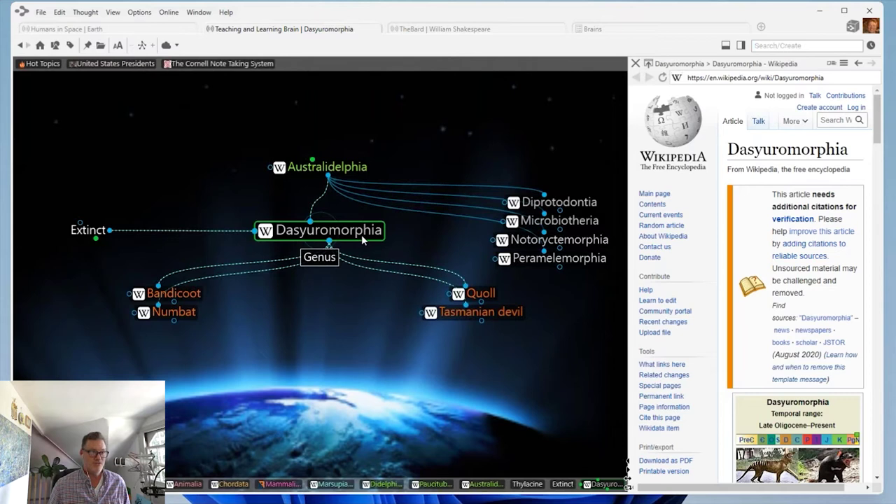
click(87, 231)
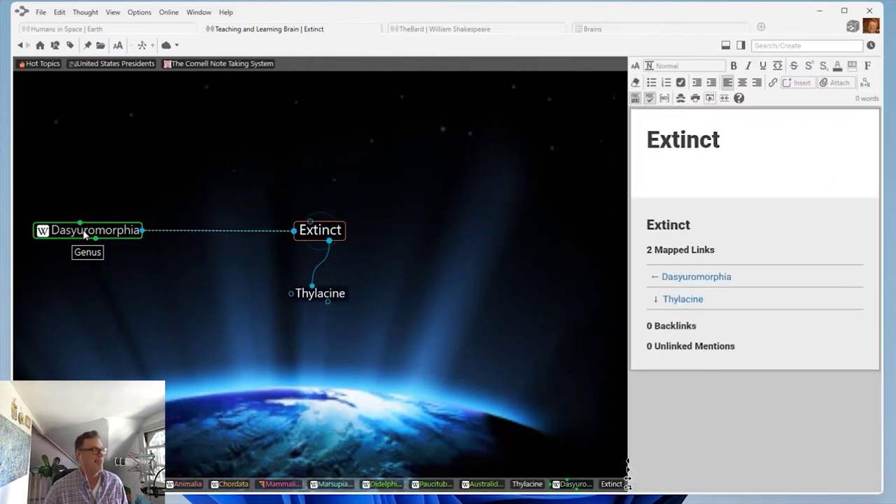
click(337, 296)
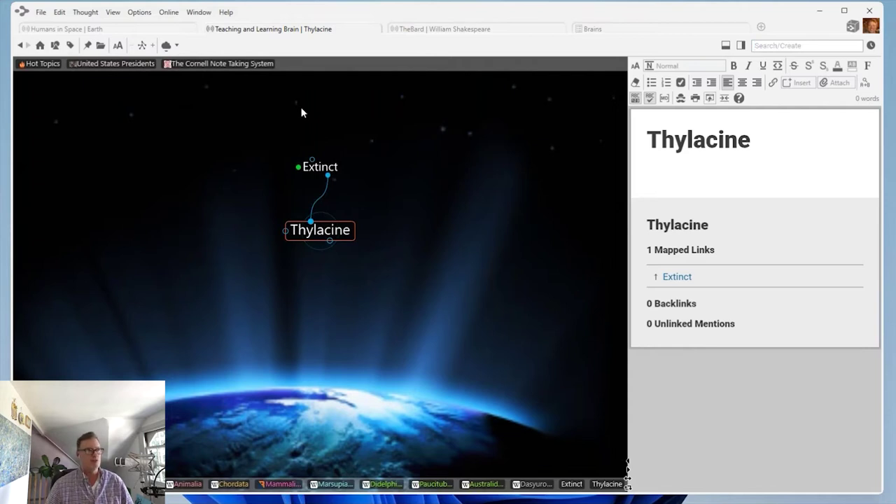
Narrow the brain window to expose the Thylacine folder and add thylacine-wolf-photo-Hobart-Zoo-Australia-candidates-2014.webp as a child thought of Thylacine.
drag(65, 188, 208, 189)
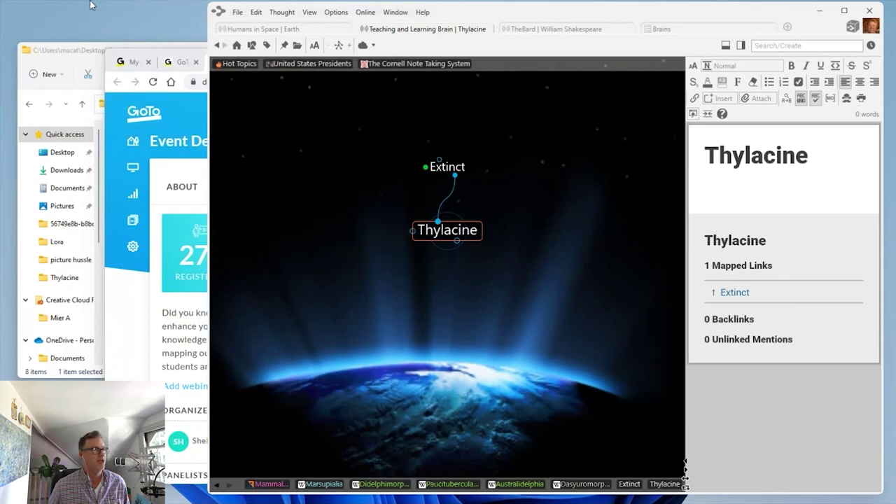
click(55, 50)
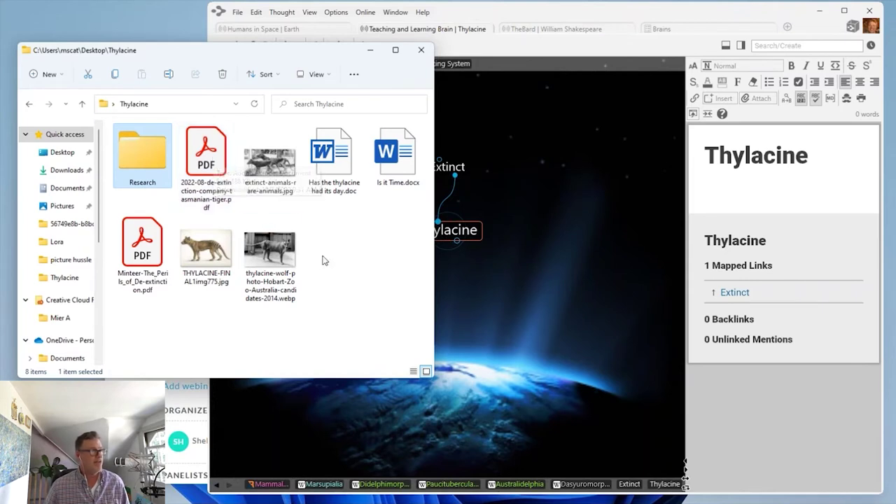
drag(281, 256, 485, 334)
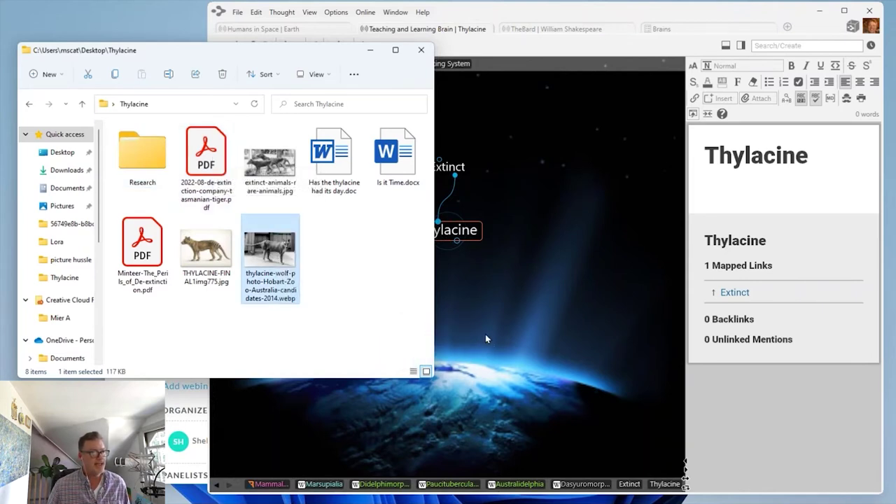
click(573, 240)
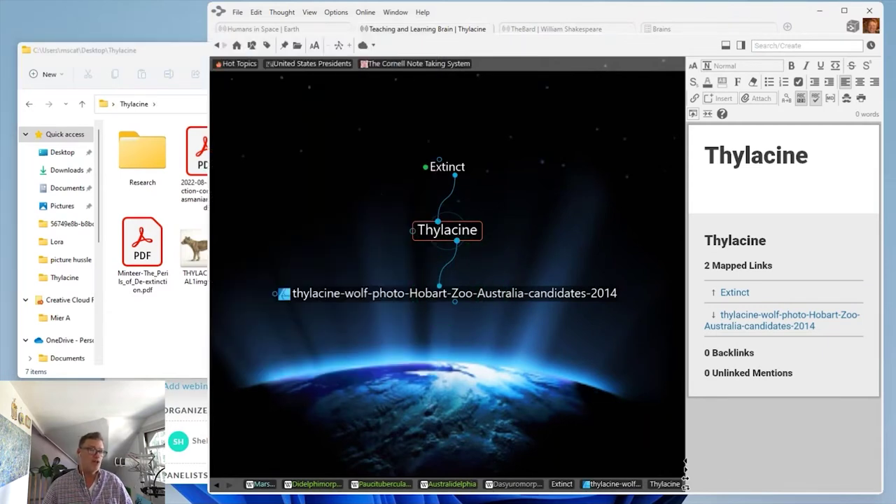
Activate the new wolf photo thought and widen the content area to display its picture larger.
click(166, 359)
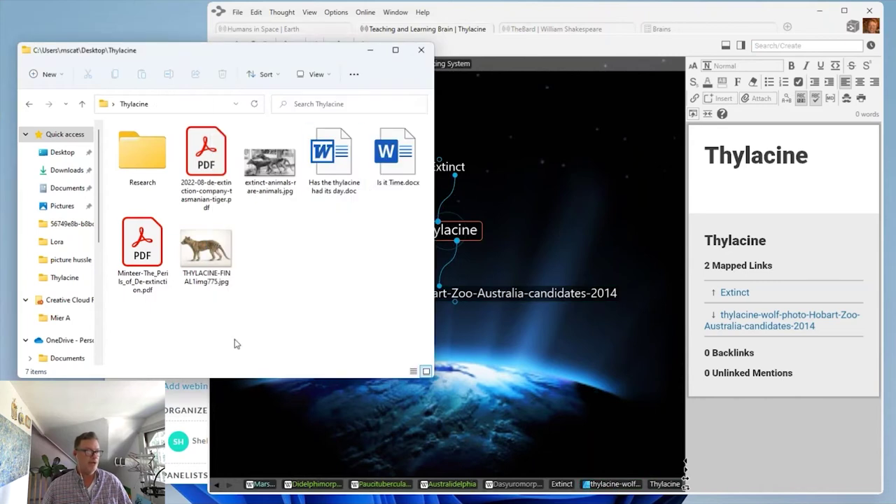
click(599, 373)
click(497, 294)
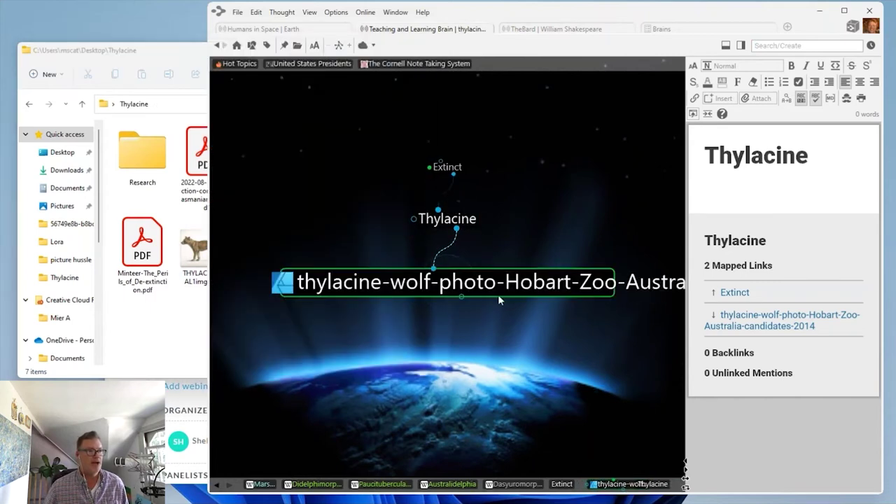
drag(686, 351, 509, 356)
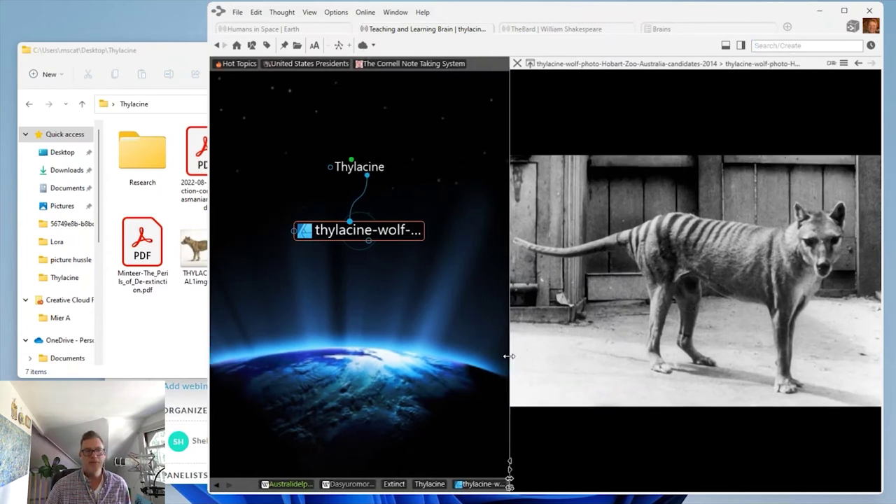
Rename the wolf photo thought as Pictures.
double_click(380, 235)
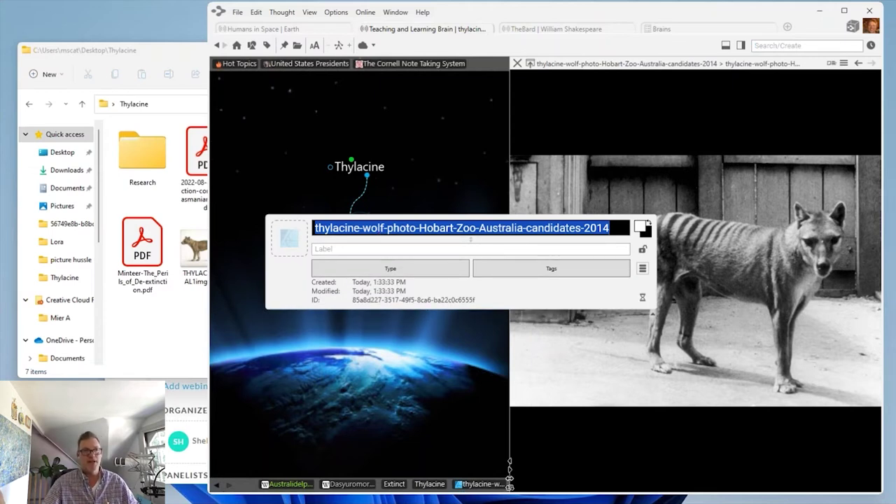
text(P)
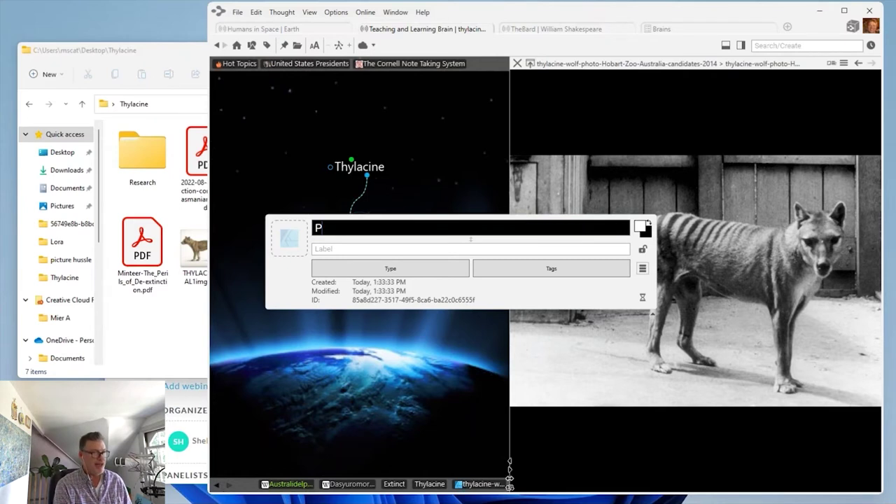
text(ictures)
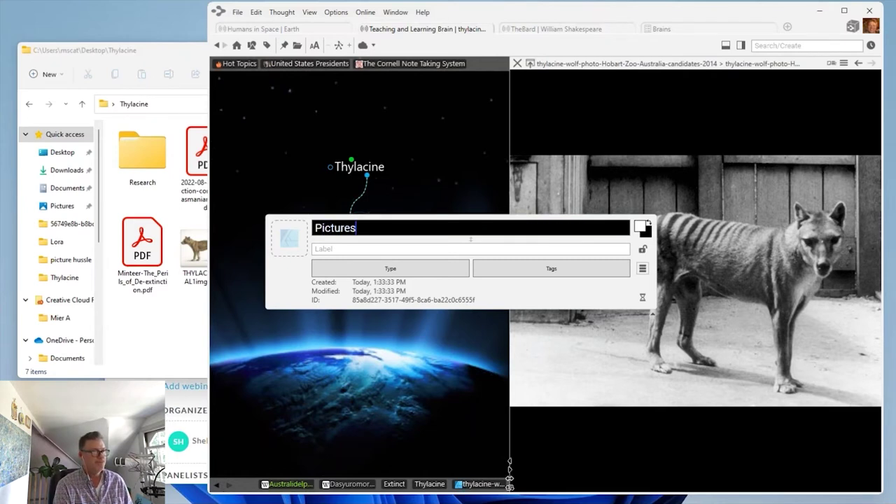
key(Escape)
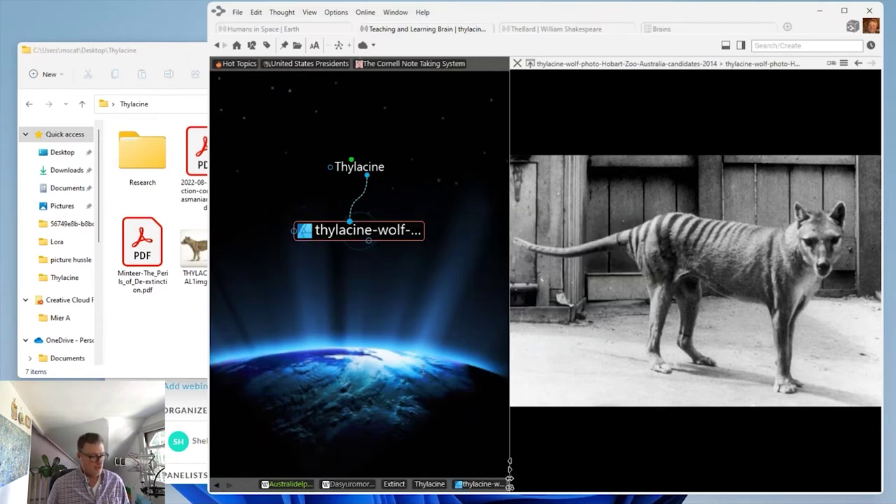
Attach extinct-animals-rare-animals.jpg and THYLACINE-FINAL1img775.jpg from the Thylacine folder to the Pictures thought.
click(177, 337)
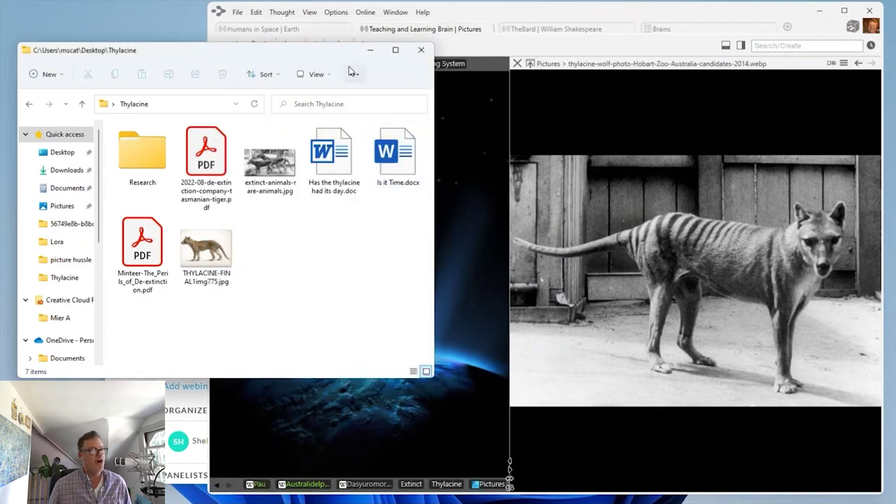
drag(294, 42, 292, 147)
drag(290, 180, 344, 257)
drag(313, 371, 370, 236)
drag(188, 452, 362, 235)
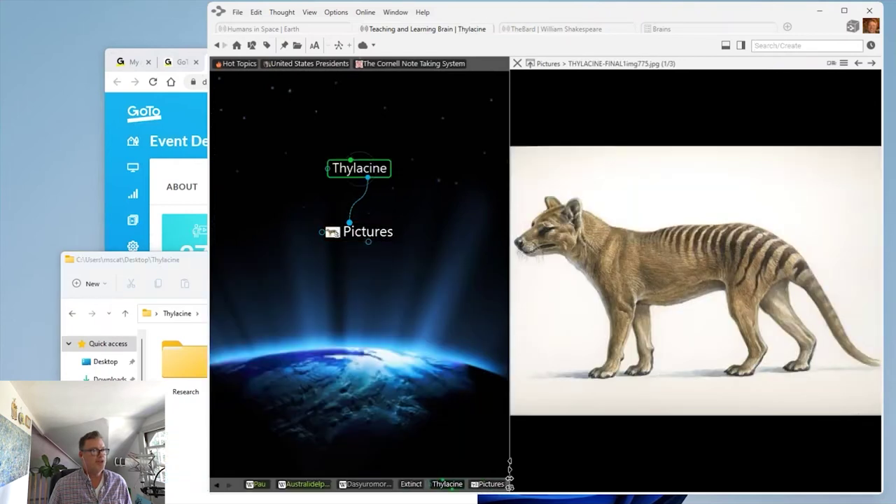
View the attachment list of the Pictures thought and browse through its attached thylacine images.
click(358, 168)
click(373, 293)
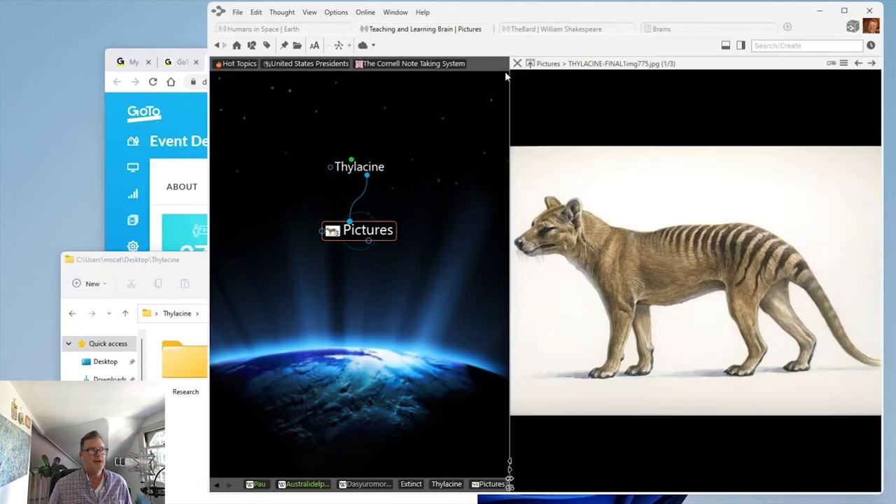
click(859, 64)
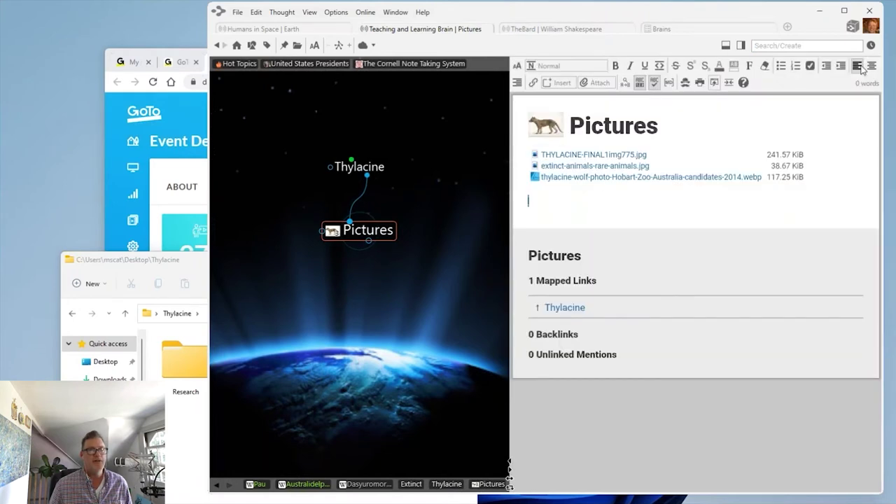
click(576, 159)
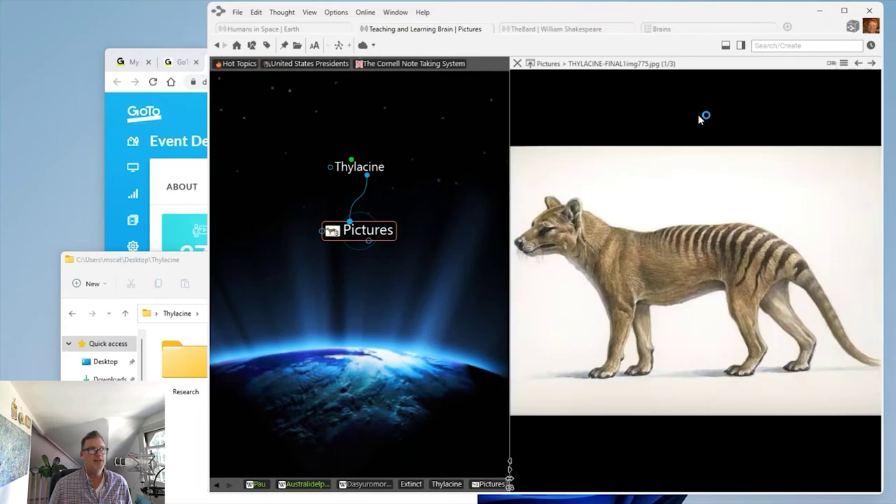
click(873, 66)
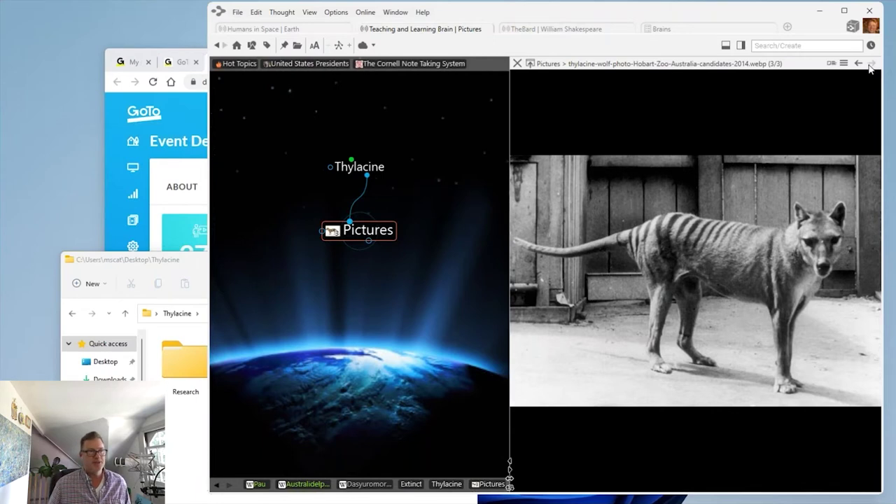
Activate Thylacine and add Is it Time.docx from the Thylacine folder as a child thought.
click(358, 167)
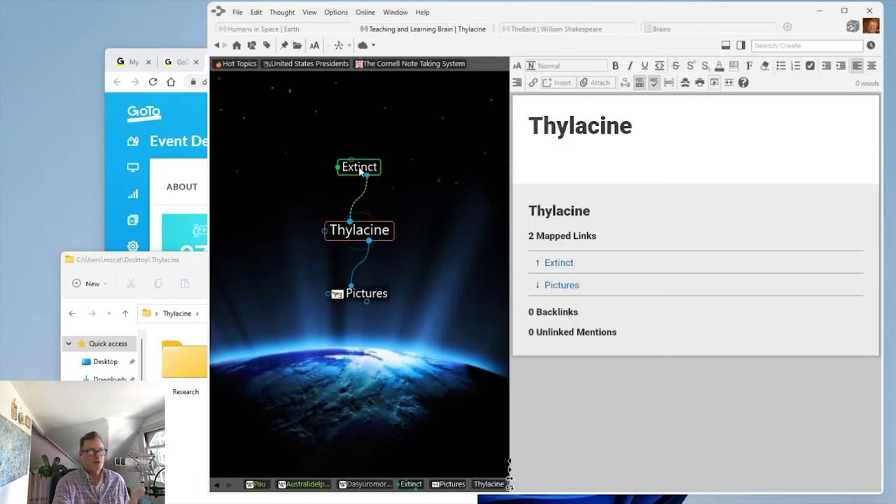
click(199, 261)
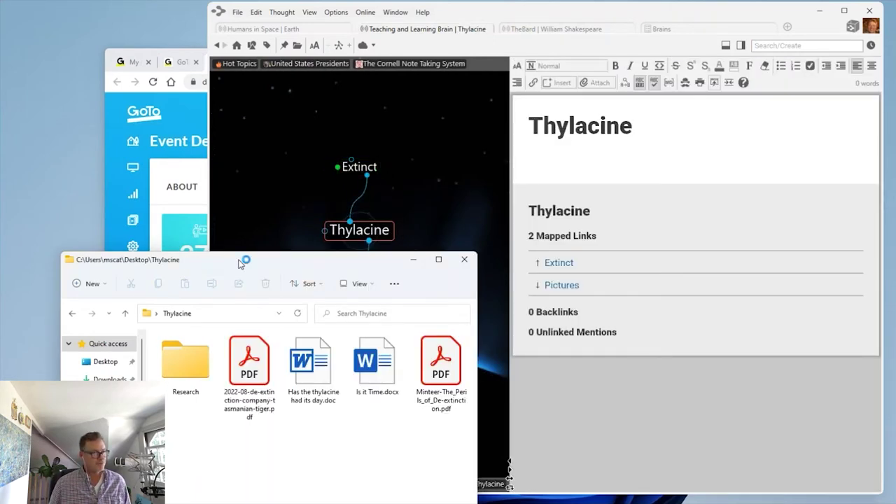
drag(246, 270, 125, 76)
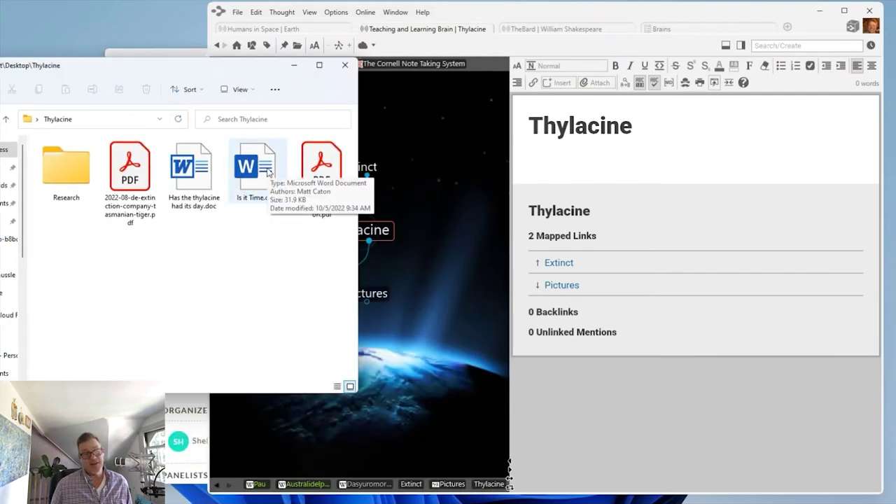
drag(259, 179, 459, 294)
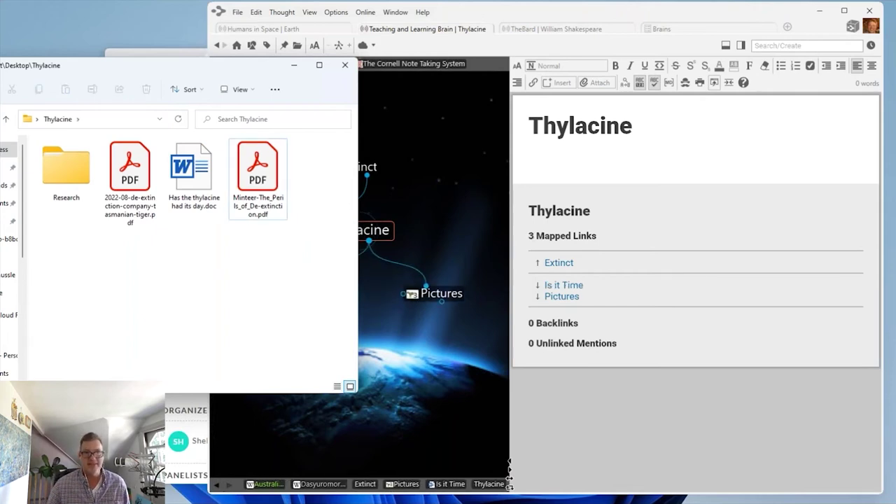
click(412, 366)
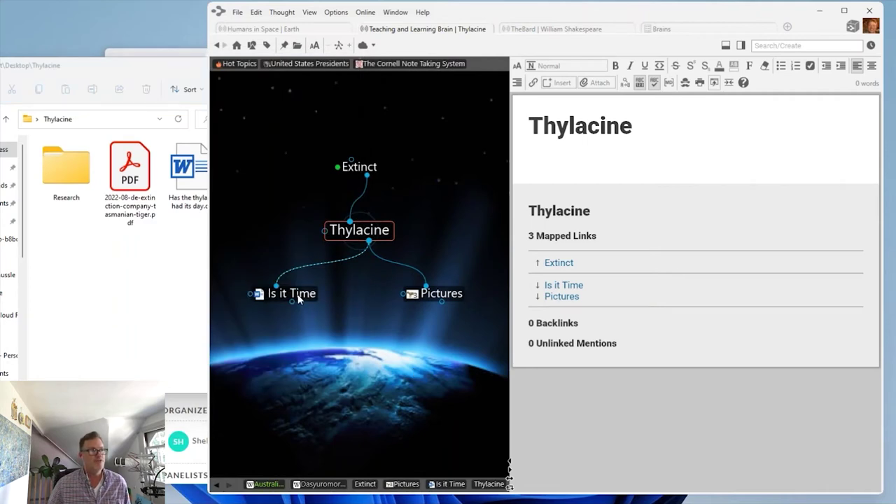
Open the Is it Time document in Word from its thought and examine its text.
click(299, 295)
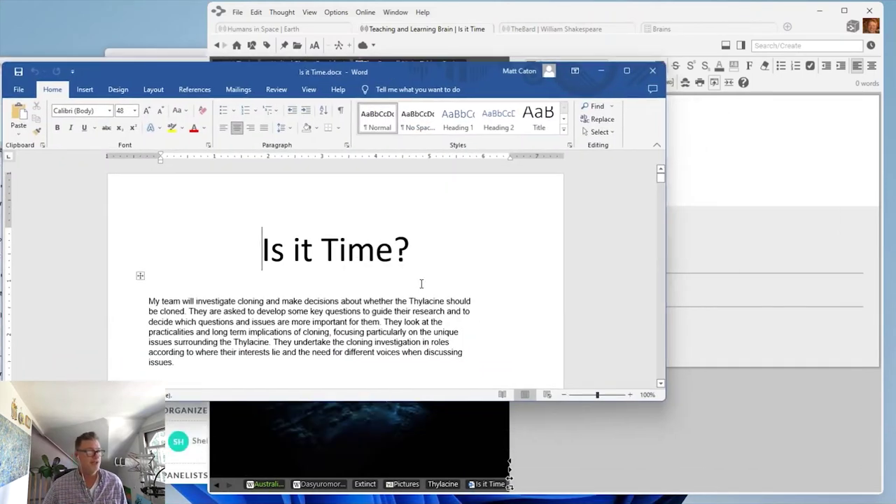
scroll(420, 286, down, 10)
scroll(422, 285, down, 15)
scroll(423, 280, up, 8)
drag(455, 71, 454, 107)
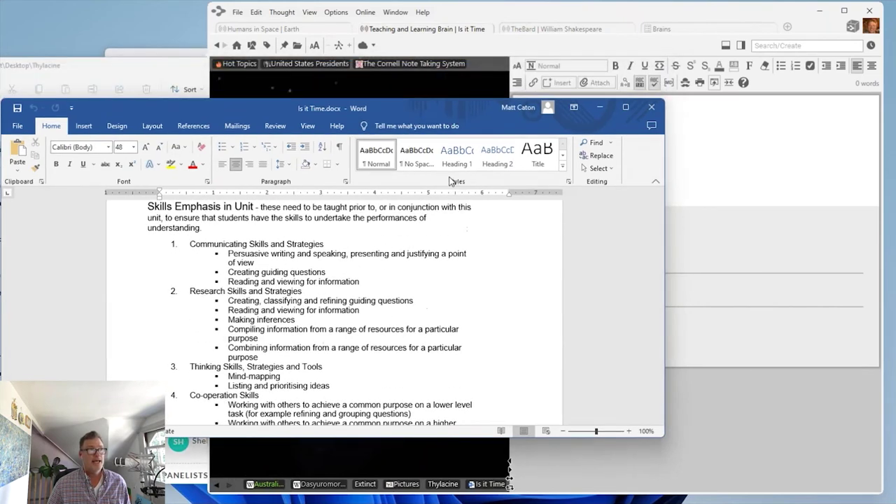
Switch to the browser and add the TEDxDeExtinction YouTube page as a child of Is it Time, and activate it to view the video.
drag(451, 180, 472, 337)
click(560, 186)
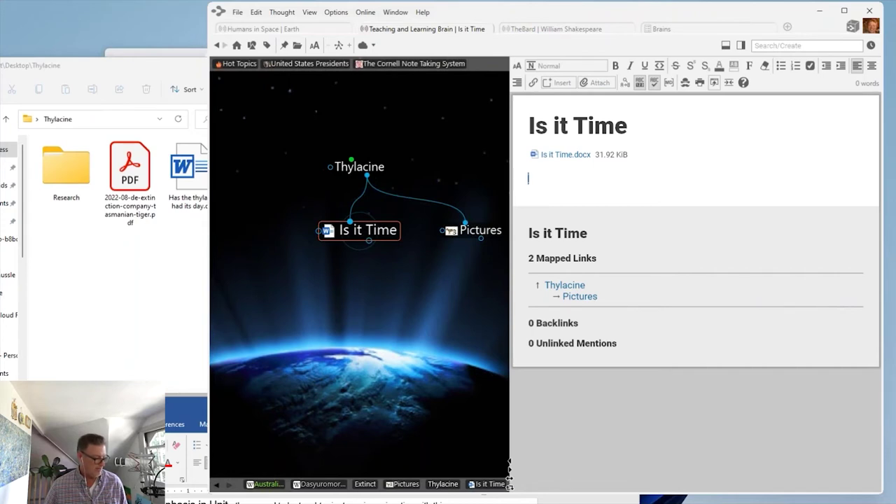
key(alt+Tab)
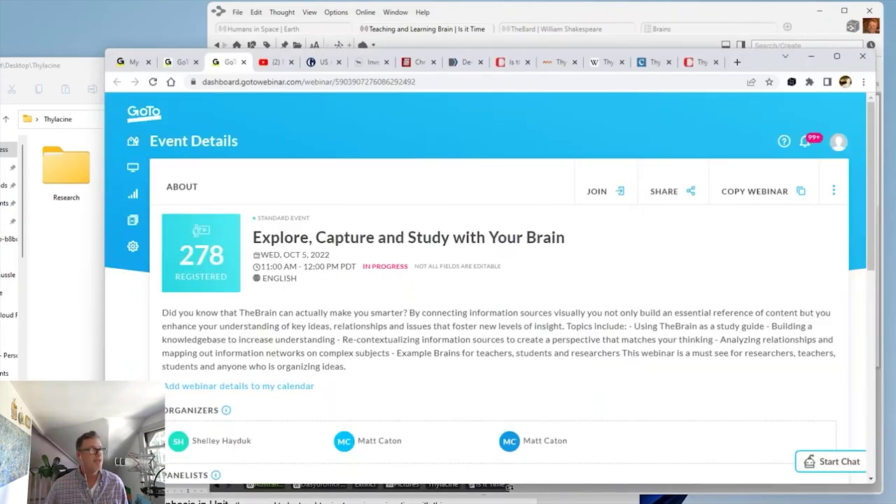
click(276, 62)
drag(752, 55, 628, 57)
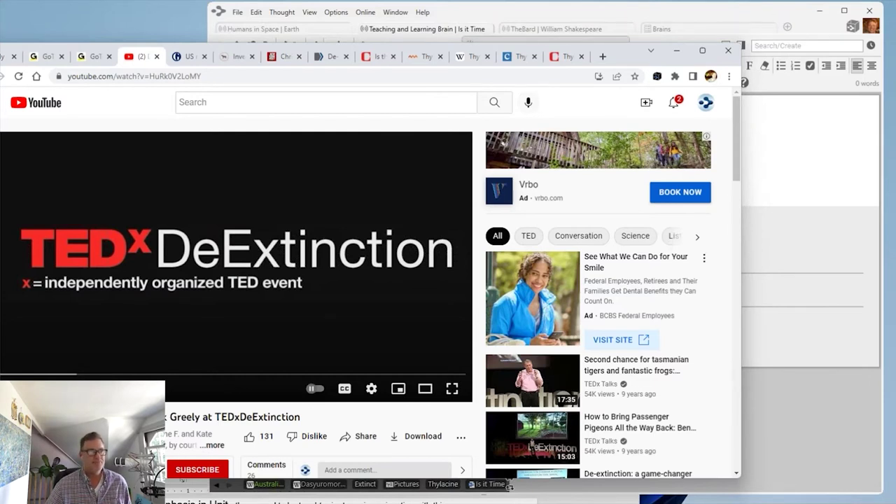
drag(626, 66, 580, 225)
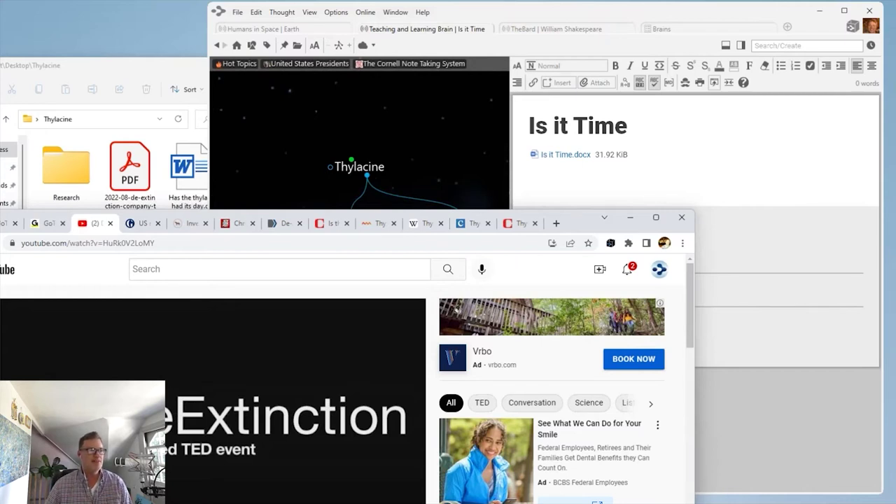
drag(574, 223, 581, 309)
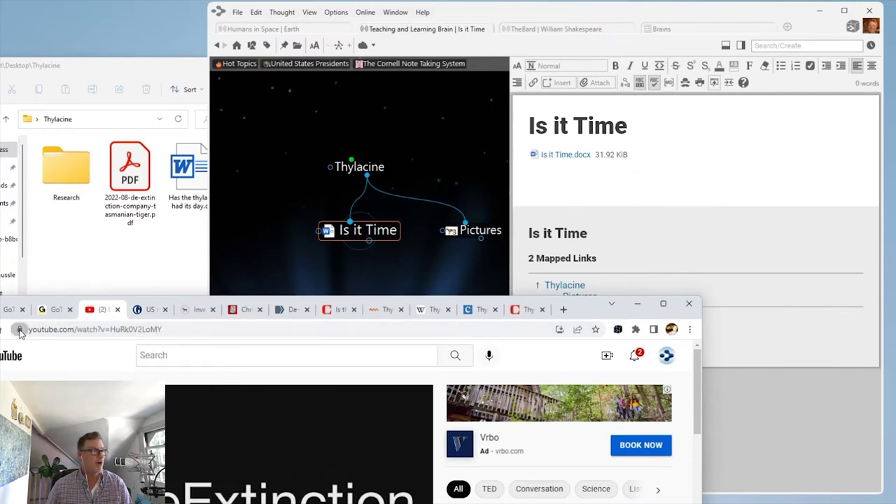
drag(308, 277, 309, 277)
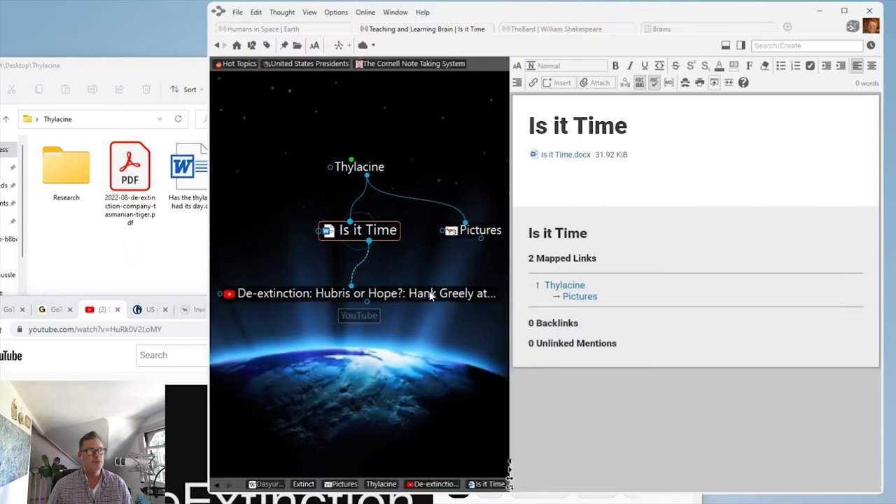
click(430, 293)
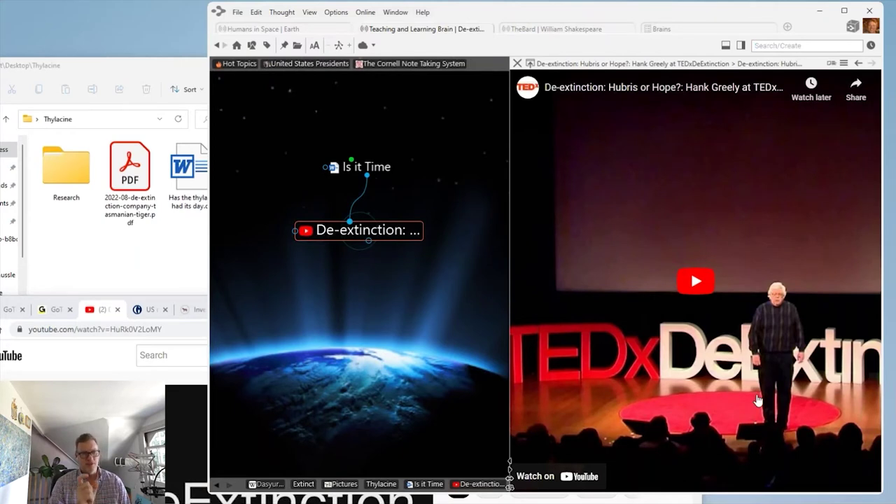
Return to Is it Time and add The Guardian article on the US military agency's genetic extinction investment as a child thought.
click(392, 188)
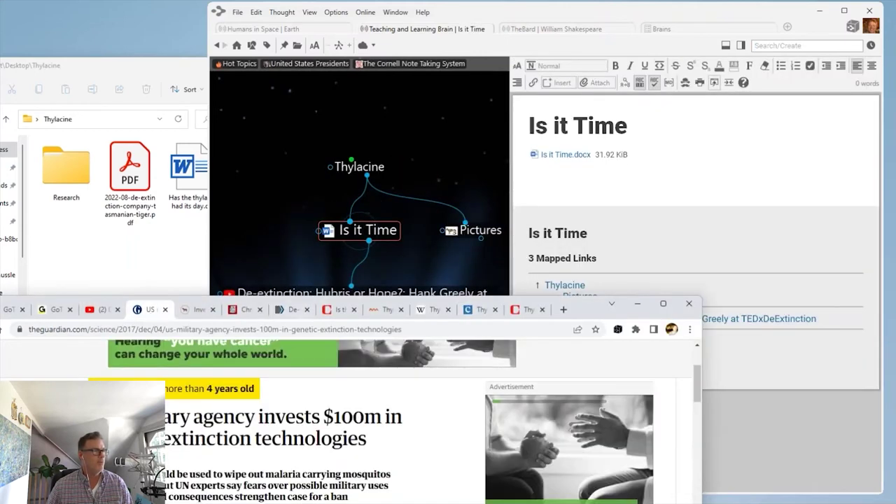
scroll(310, 432, up, 1)
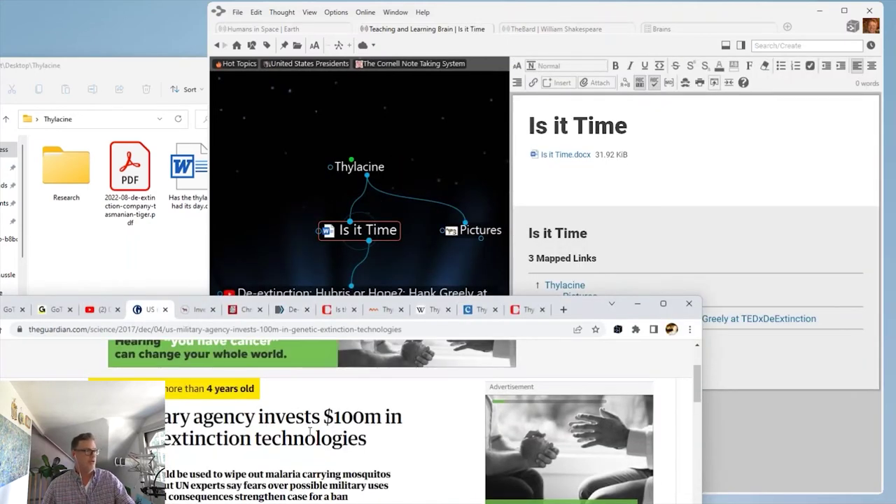
scroll(310, 432, down, 2)
scroll(310, 432, up, 3)
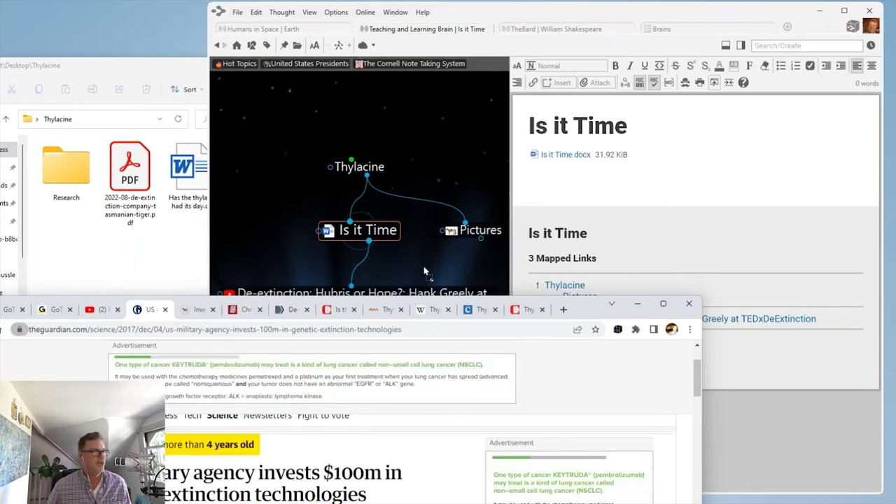
drag(357, 273, 475, 278)
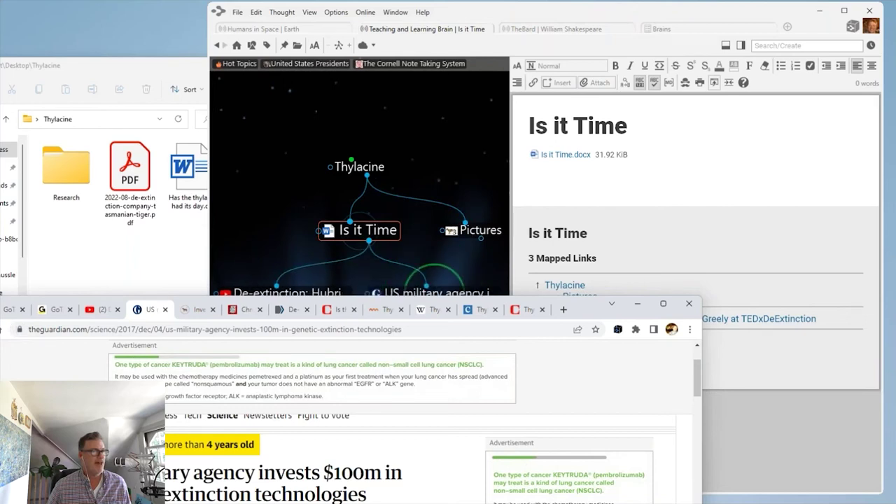
Look through the thylacine.com and New York Post pages and add the New York Post Tasmanian tiger article as a child of Is it Time.
click(198, 310)
scroll(367, 446, down, 3)
scroll(561, 470, up, 4)
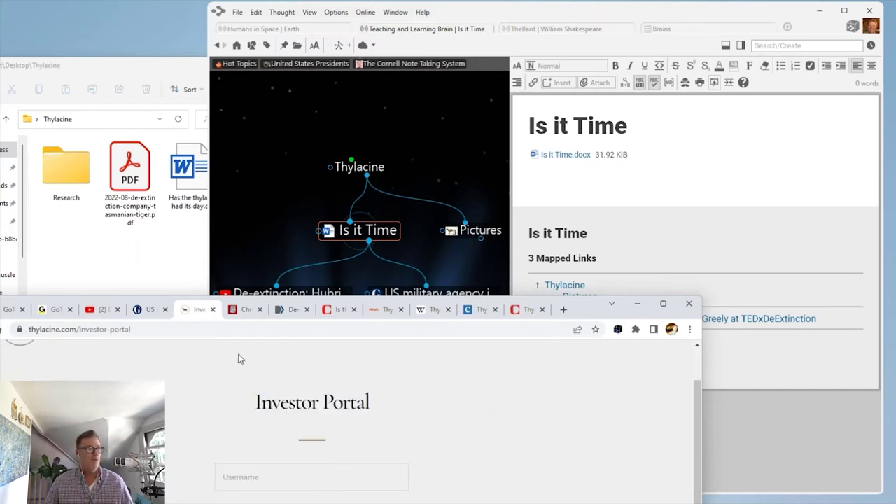
click(245, 309)
scroll(353, 431, down, 10)
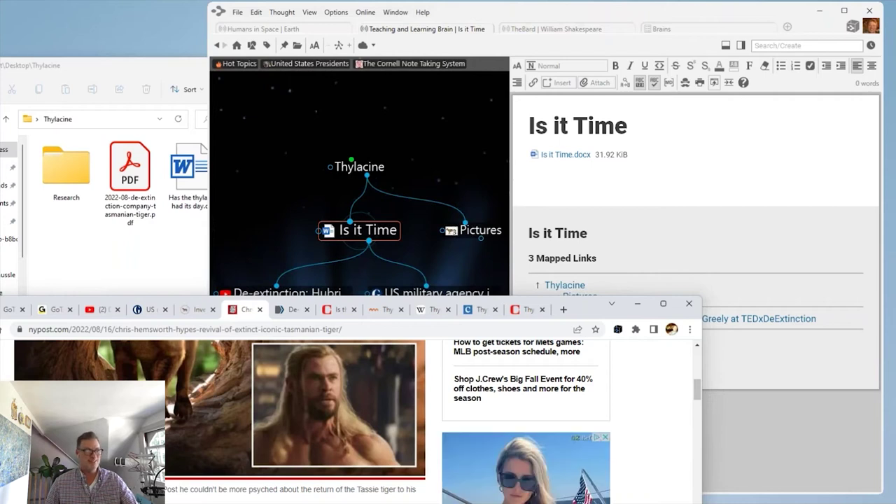
scroll(189, 418, down, 1)
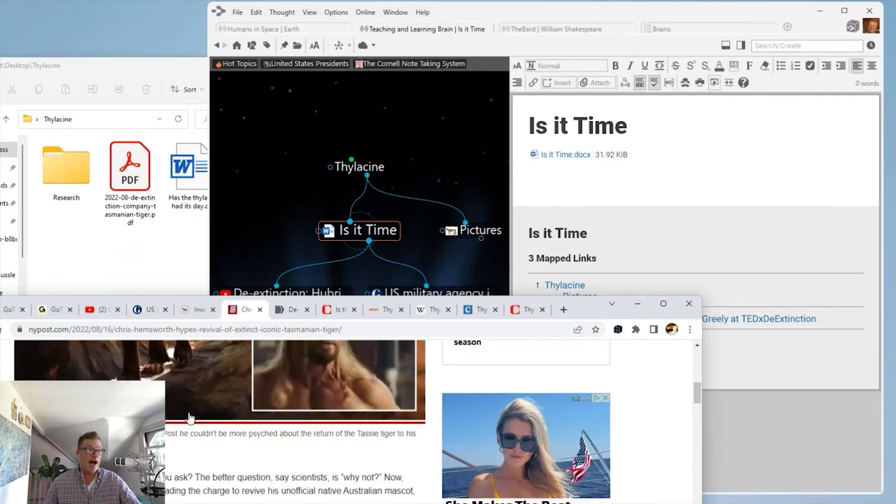
scroll(190, 418, up, 10)
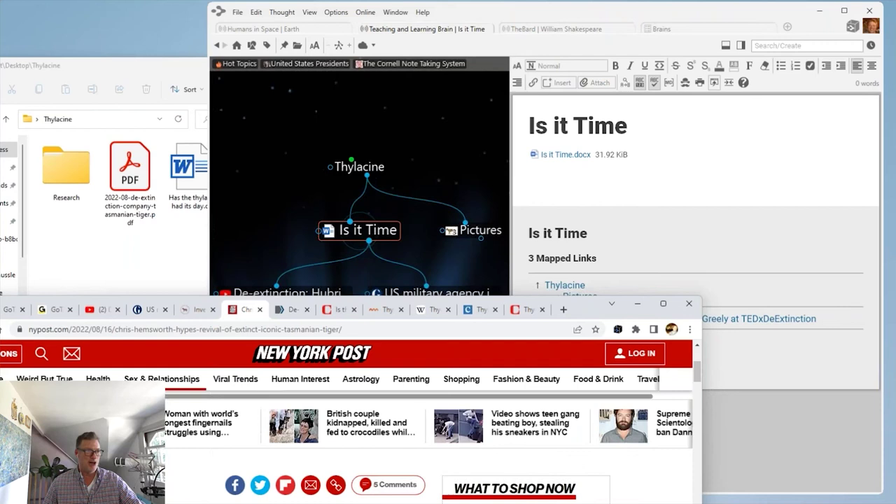
drag(585, 313, 714, 400)
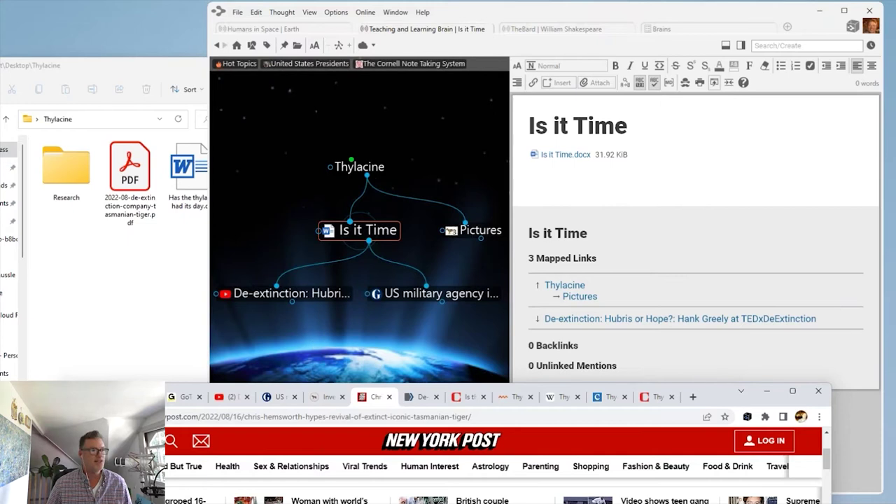
drag(276, 306, 276, 308)
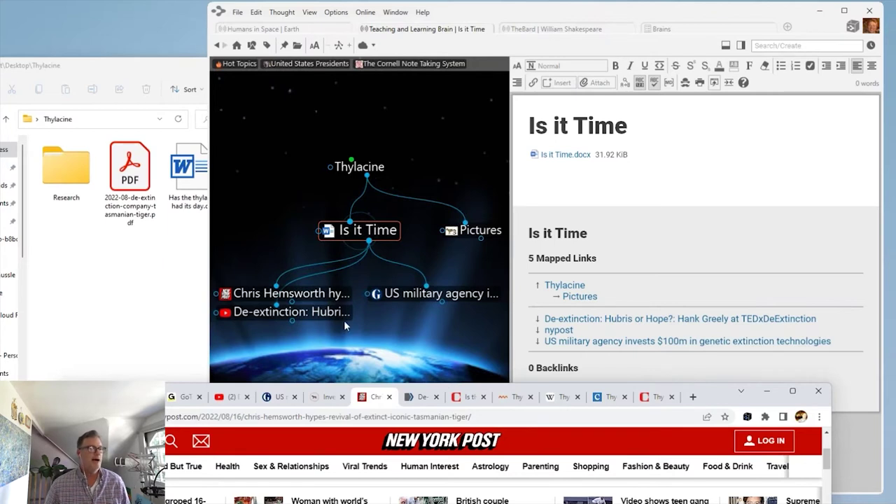
View the US military agency article, and browse from United States Presidents through United States Government, Government Spending and Historical Moments to the $435 hammer article.
click(422, 296)
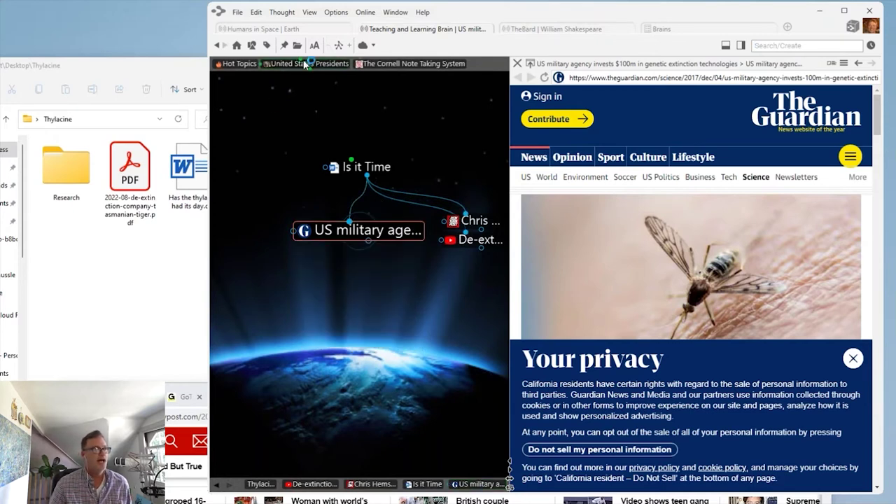
click(307, 64)
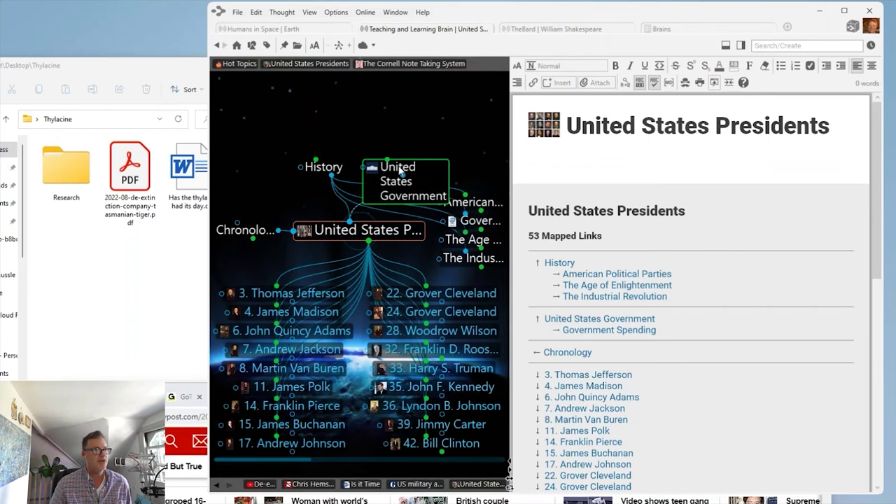
click(399, 170)
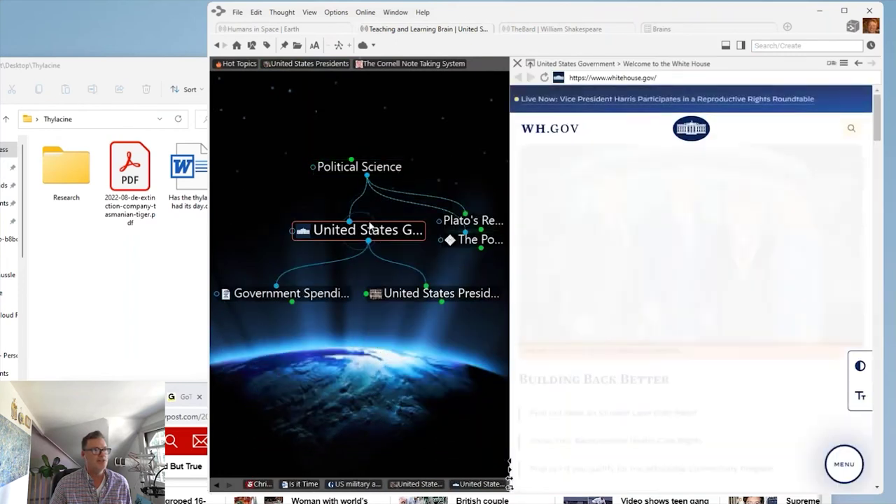
click(315, 295)
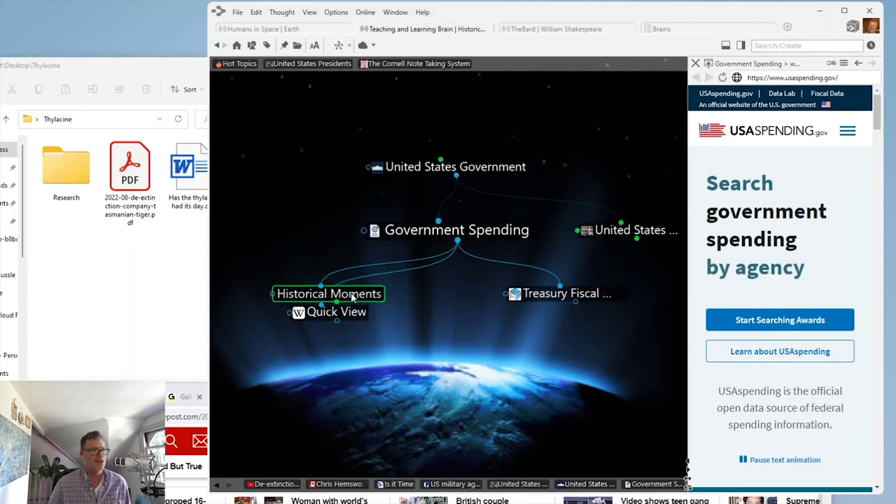
click(329, 293)
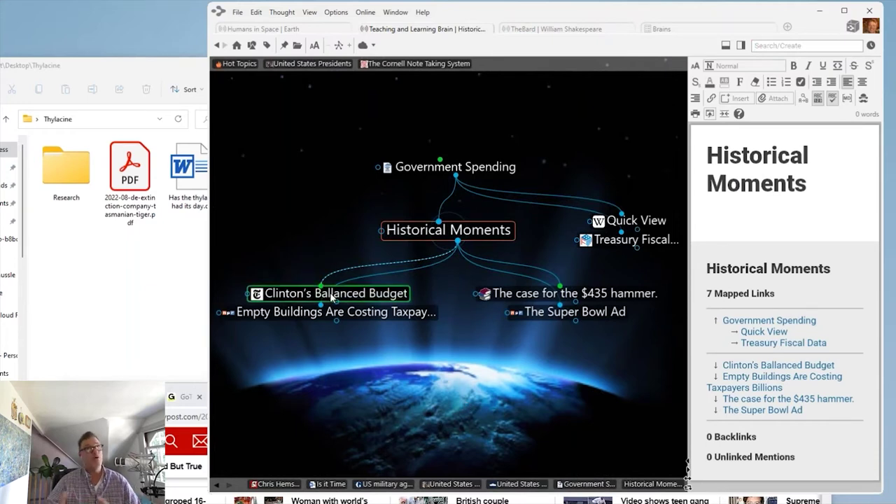
click(557, 295)
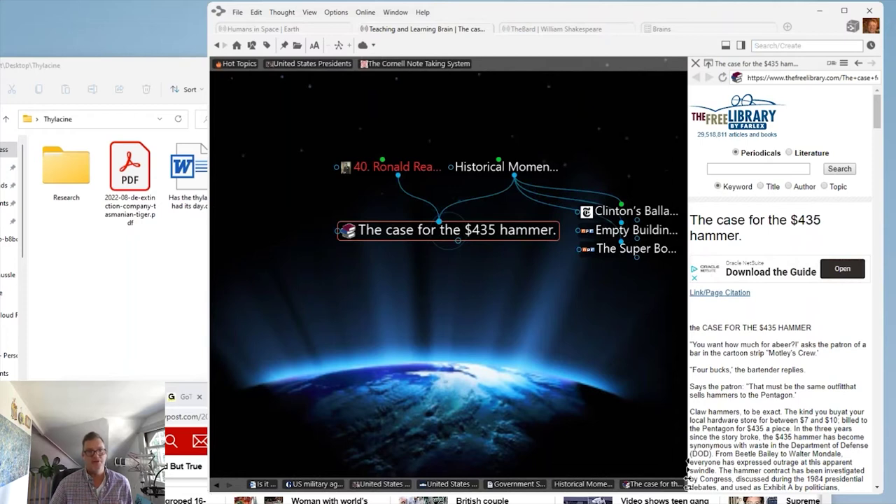
click(756, 45)
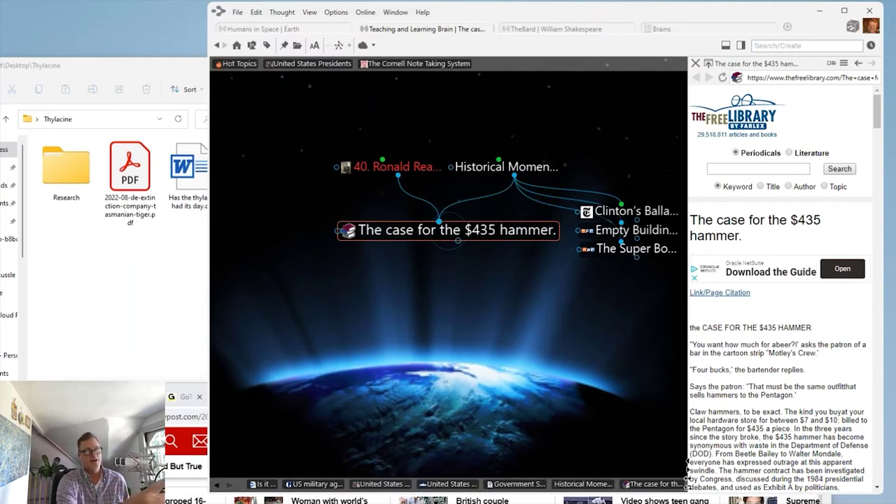
Link the US military agency article as a child of Historical Moments and follow it back to Is it Time.
click(524, 167)
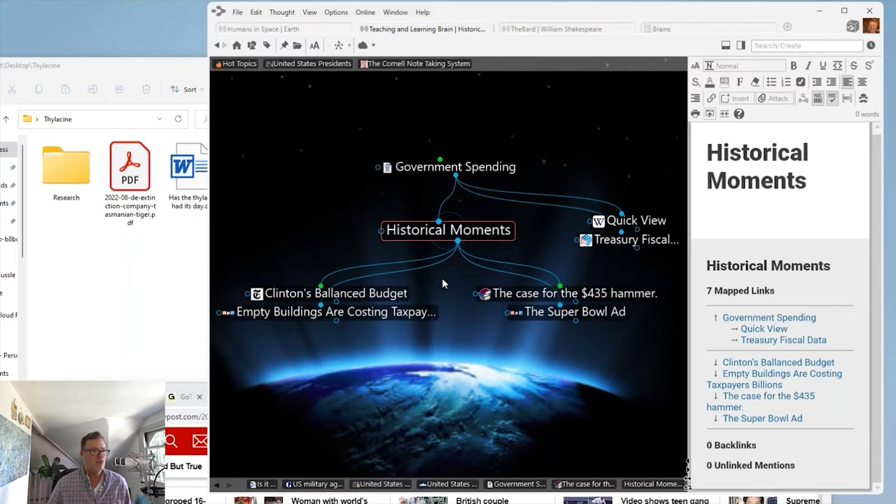
drag(457, 243, 318, 488)
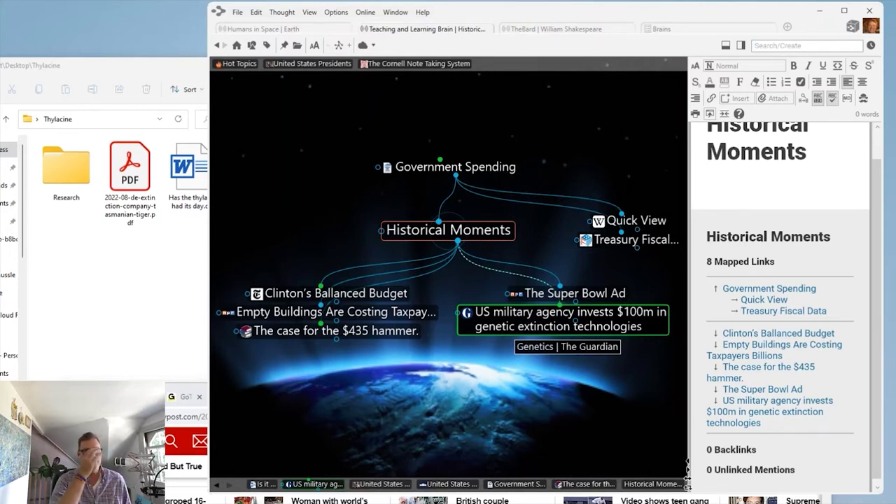
click(561, 319)
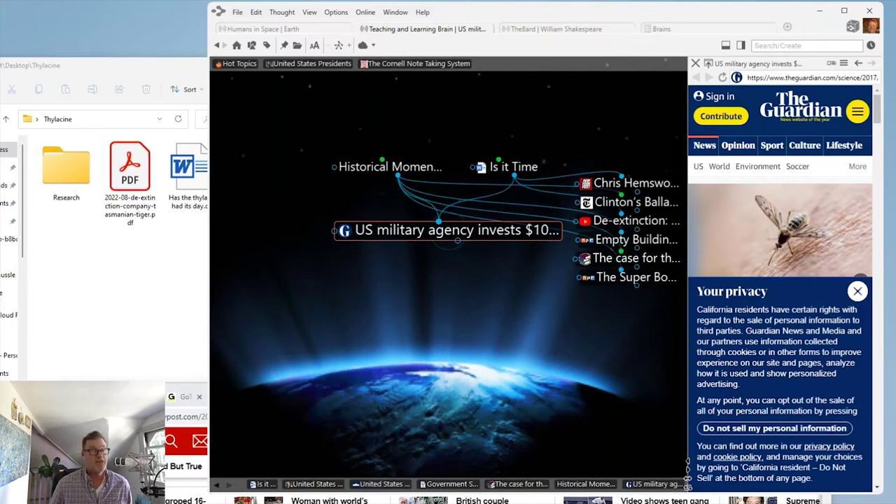
click(510, 167)
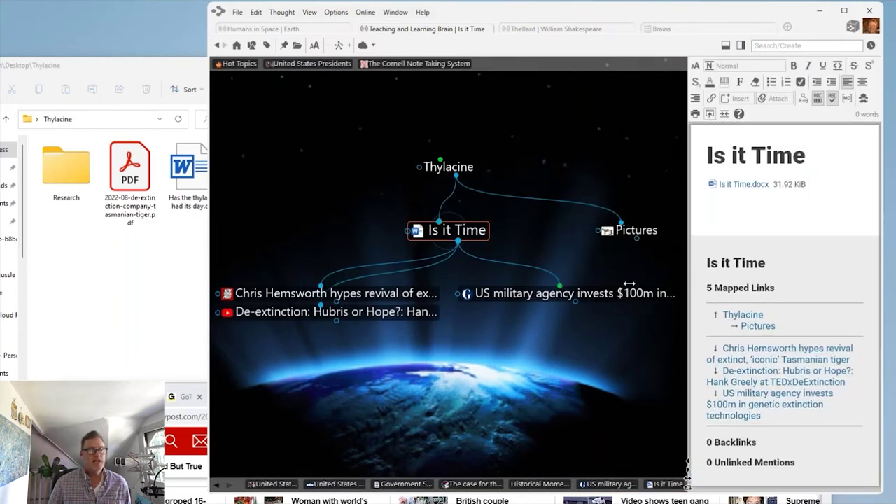
Widen the notes area and add a "My Thoughts" line in Heading 1 (H3) style to the Is it Time note.
drag(629, 284, 535, 284)
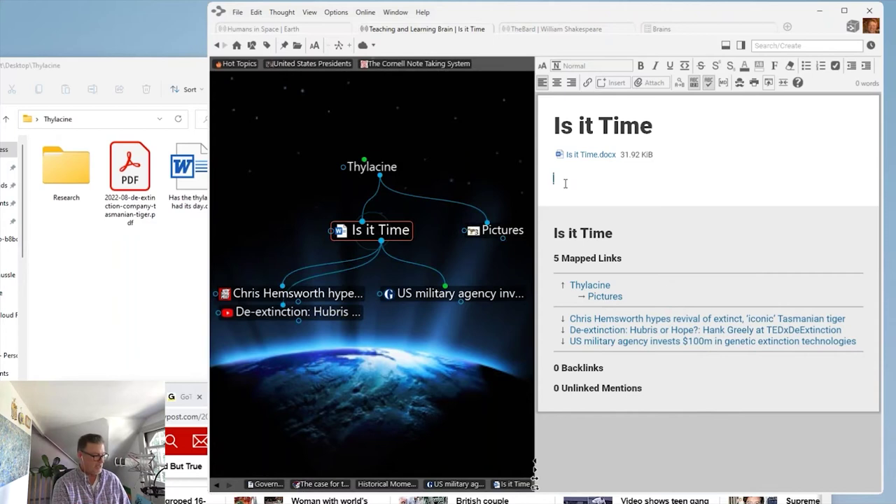
text(My)
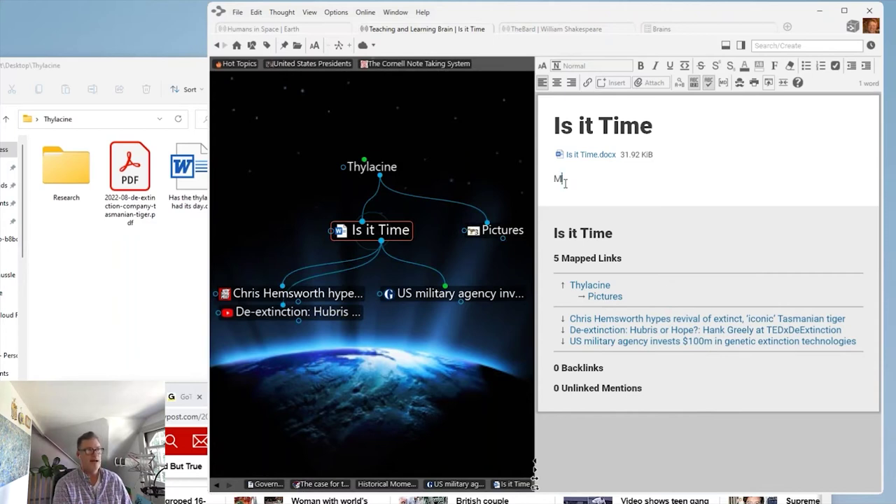
text( Thoughts)
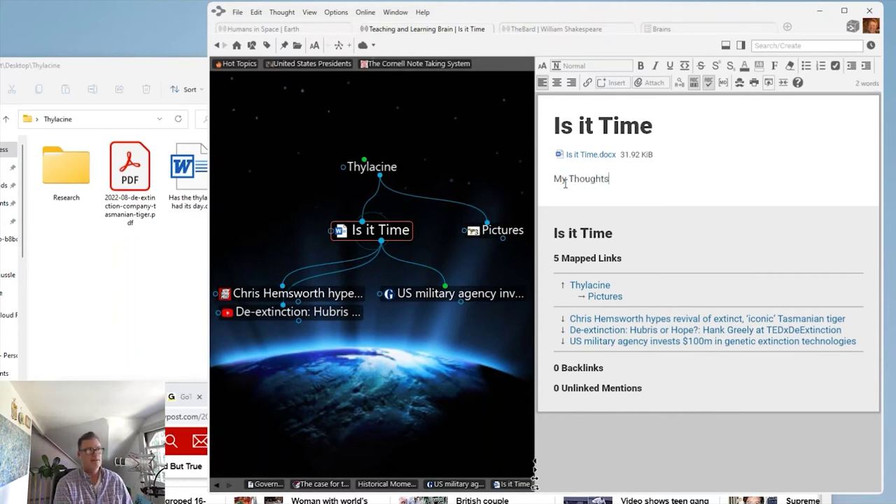
key(Return)
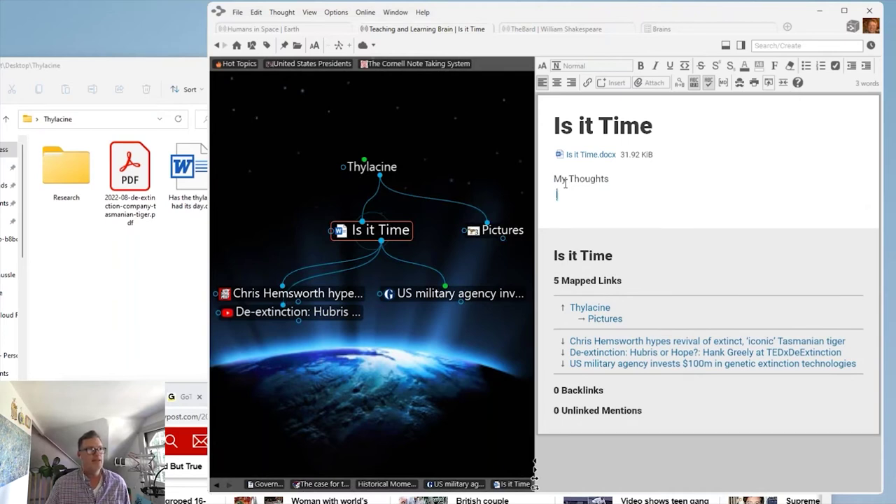
click(595, 65)
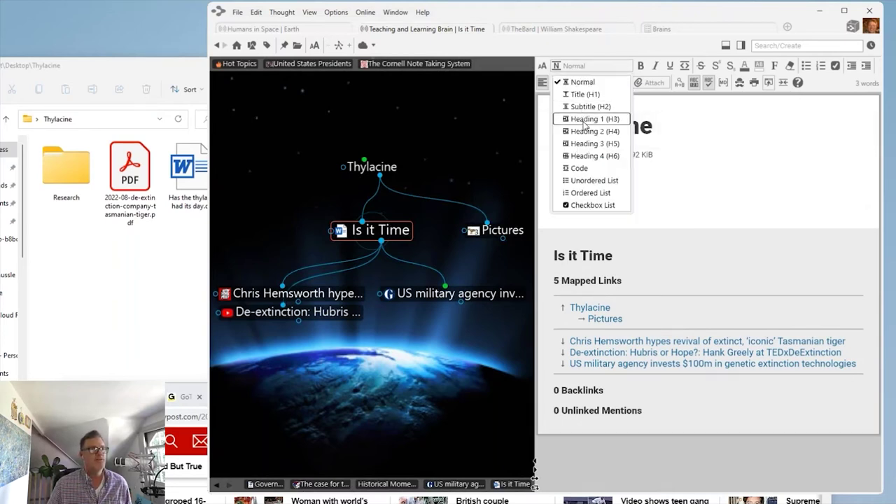
click(581, 117)
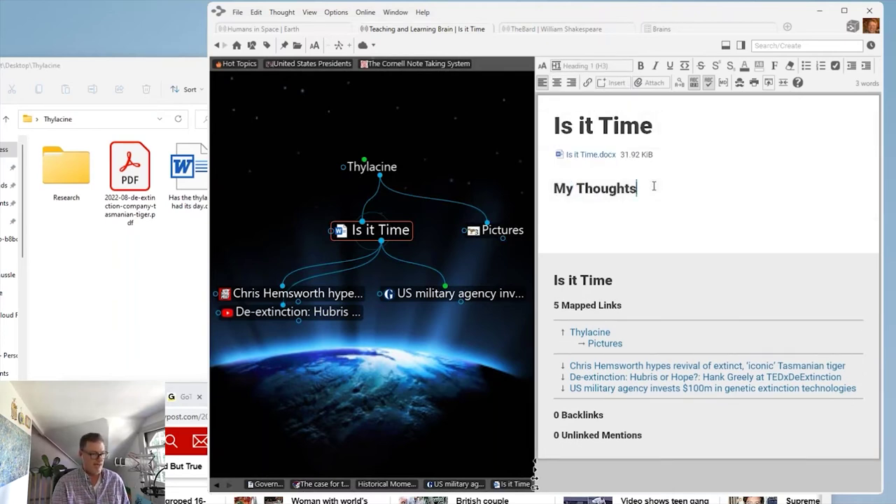
key(Return)
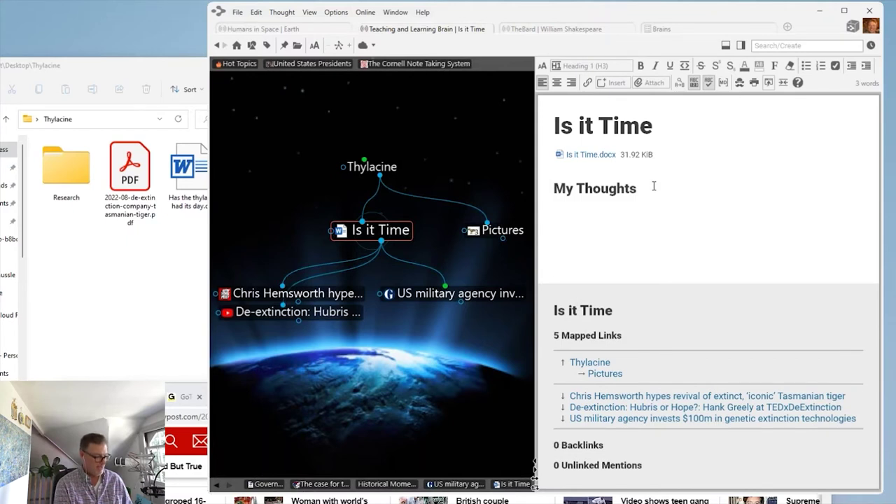
text(a)
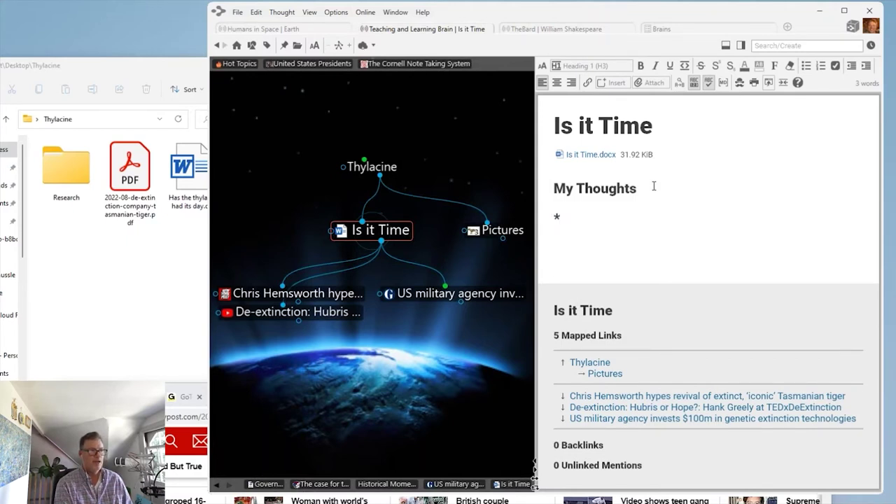
key(BackSpace)
key(BackSpace)
key(BackSpace)
key(Return)
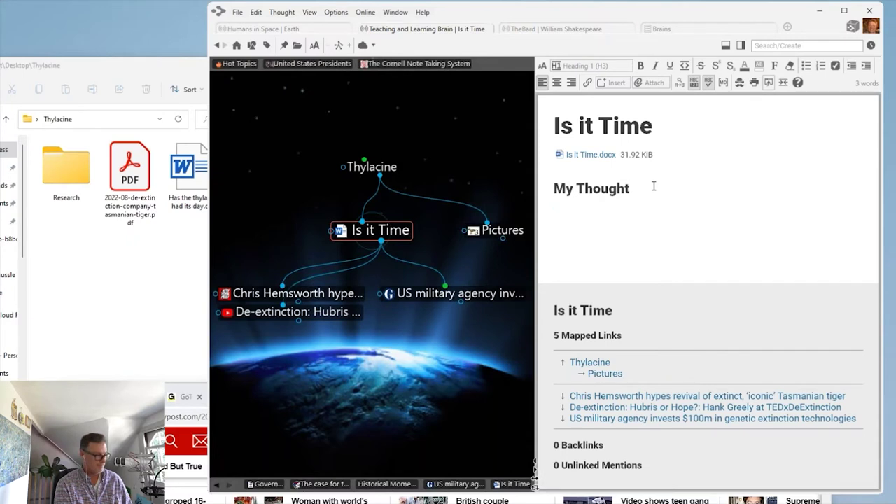
text(* yes)
key(BackSpace)
key(BackSpace)
key(BackSpace)
key(BackSpace)
key(BackSpace)
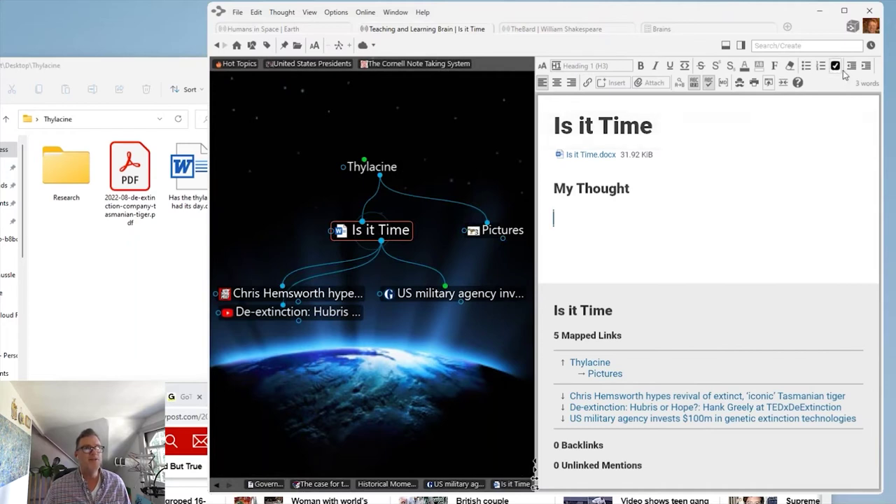
Add a bulleted list below the heading in the Is it Time note with the items "yes because...." and "no because Jurrasic park".
click(811, 71)
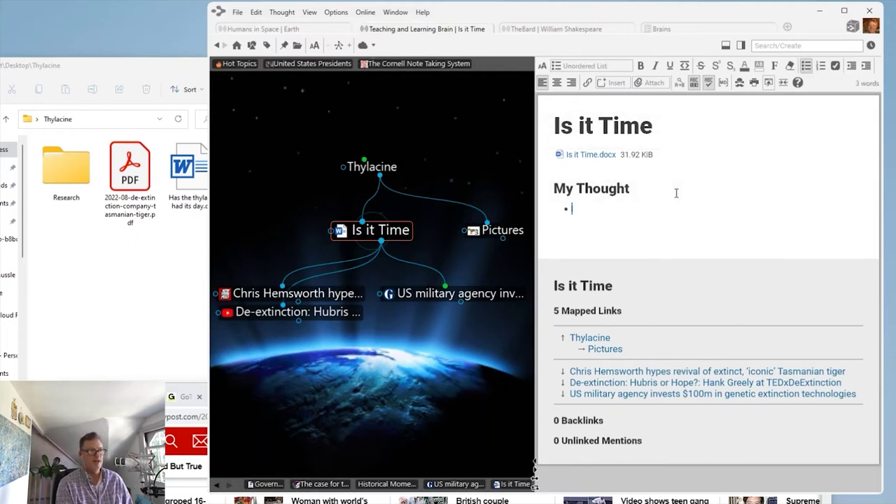
text(yes be)
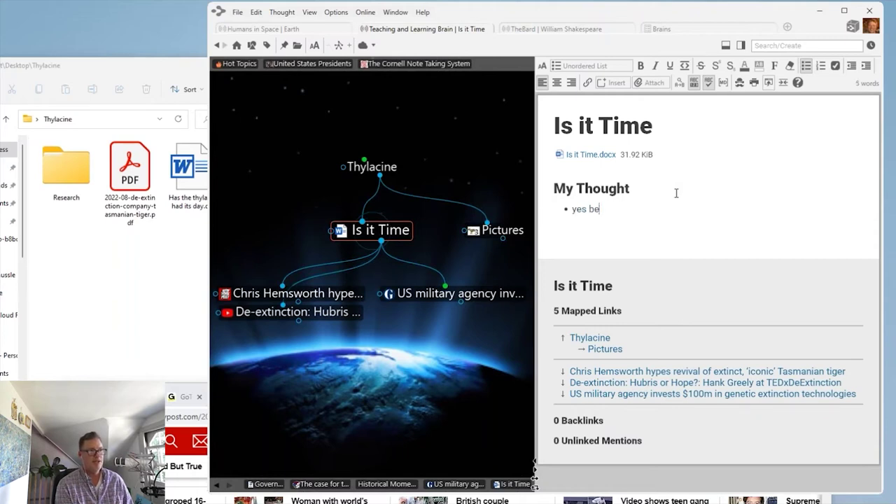
text(cause....)
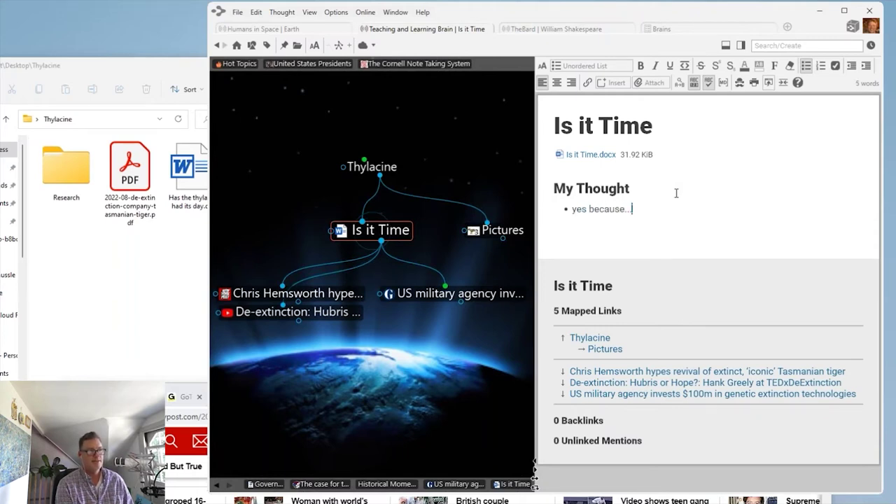
key(Return)
text(no be)
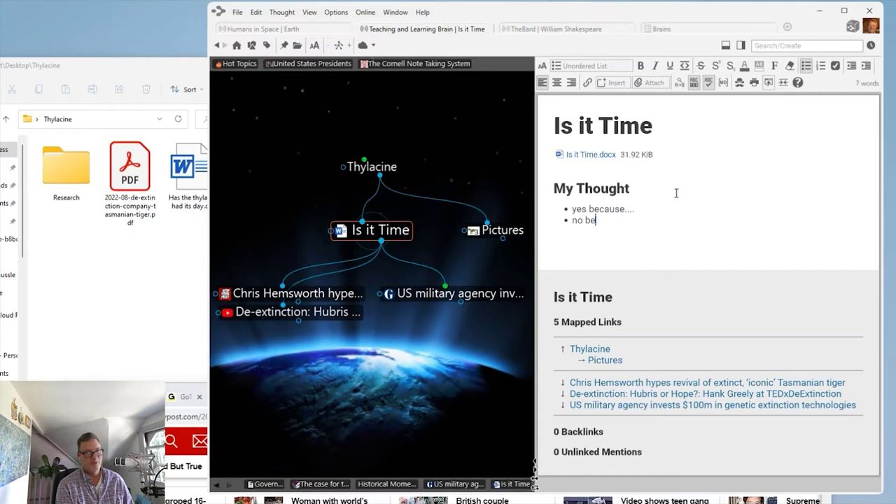
text(cause J)
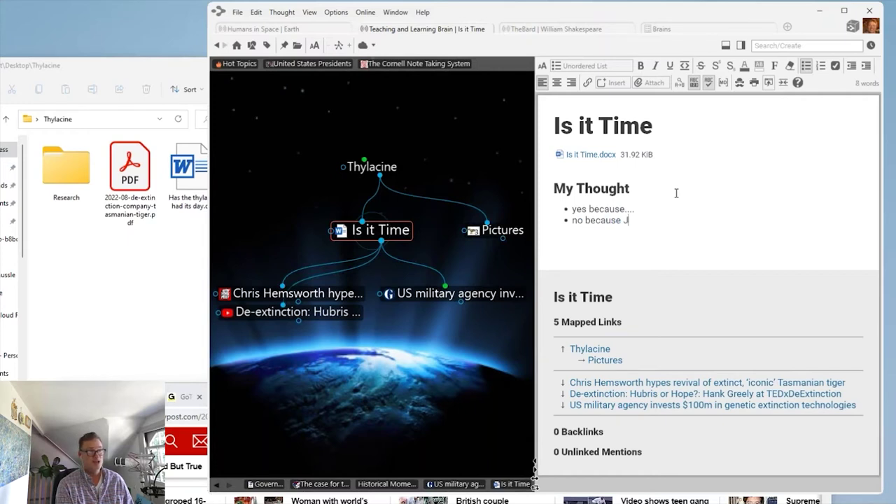
text(urrasic park)
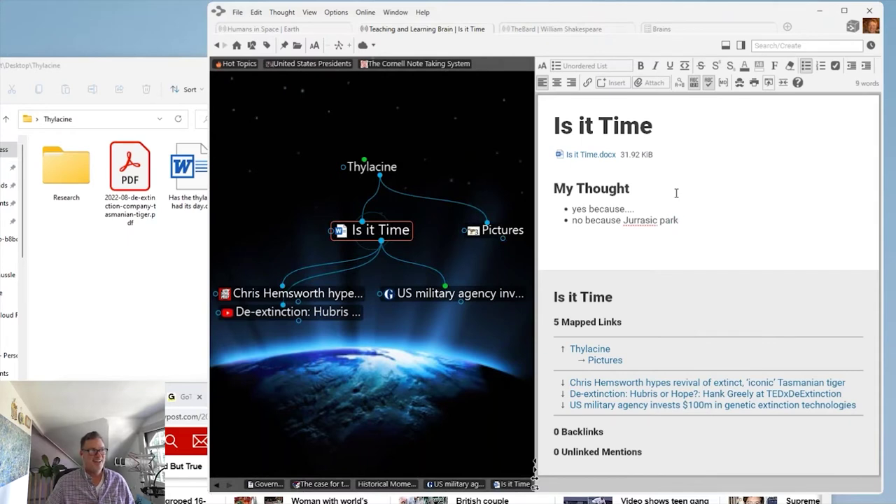
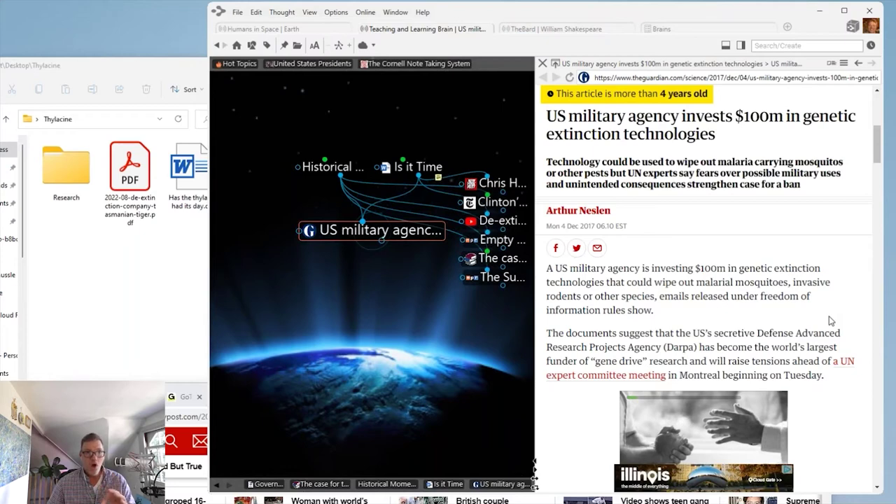
Look through the embedded US military agency article and select the paragraph about US army interest and the Jason group's secret report.
scroll(830, 320, down, 5)
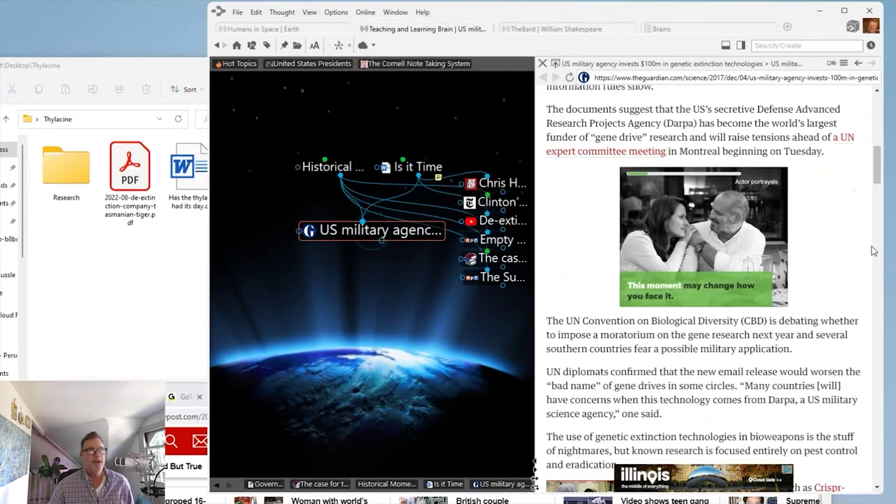
drag(878, 165, 876, 299)
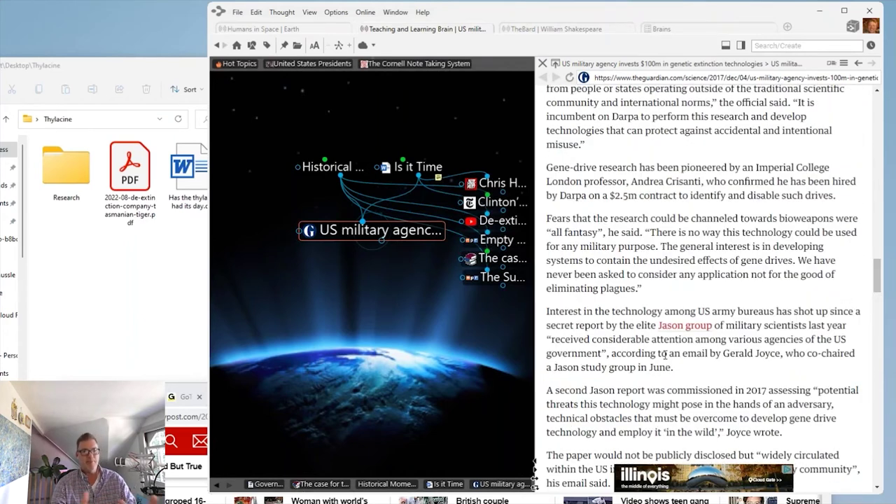
drag(688, 373, 547, 312)
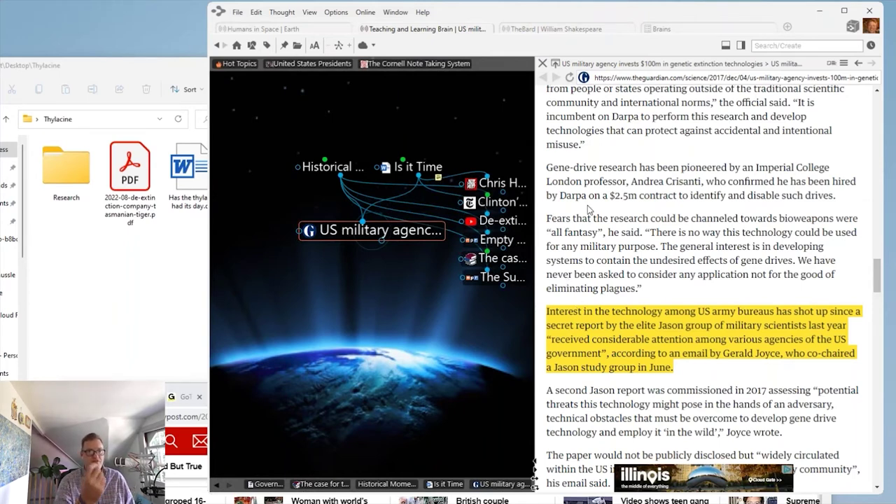
Open the US military agency article in the external web browser, dismiss the subscription banner and copy the paragraph about Crispr-Cas9 gene editing.
click(555, 63)
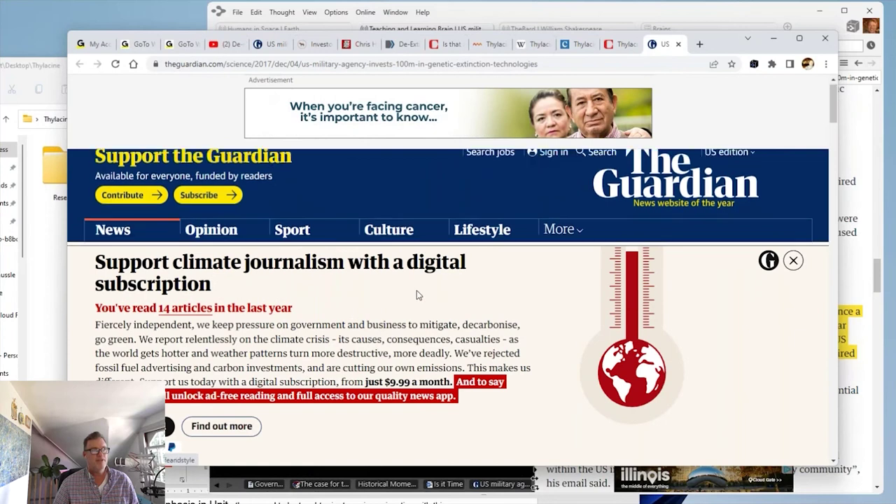
scroll(418, 296, down, 5)
scroll(418, 296, down, 1)
click(793, 260)
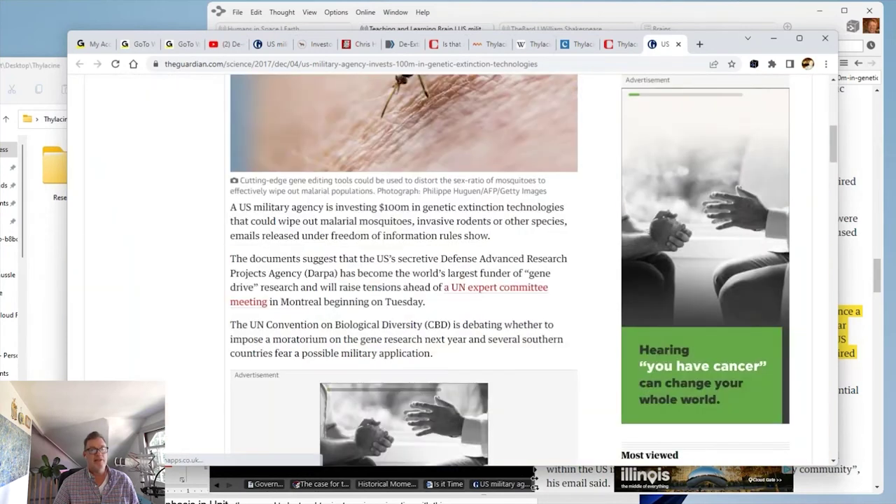
scroll(403, 281, down, 6)
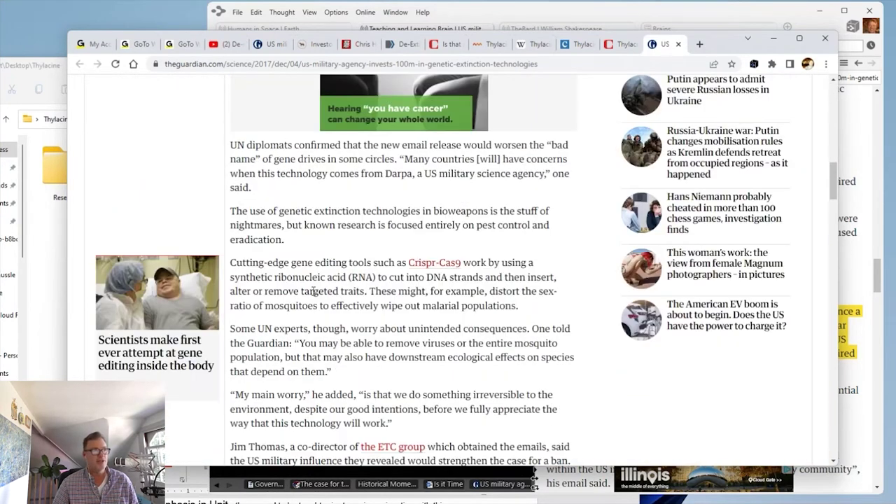
drag(522, 308, 231, 264)
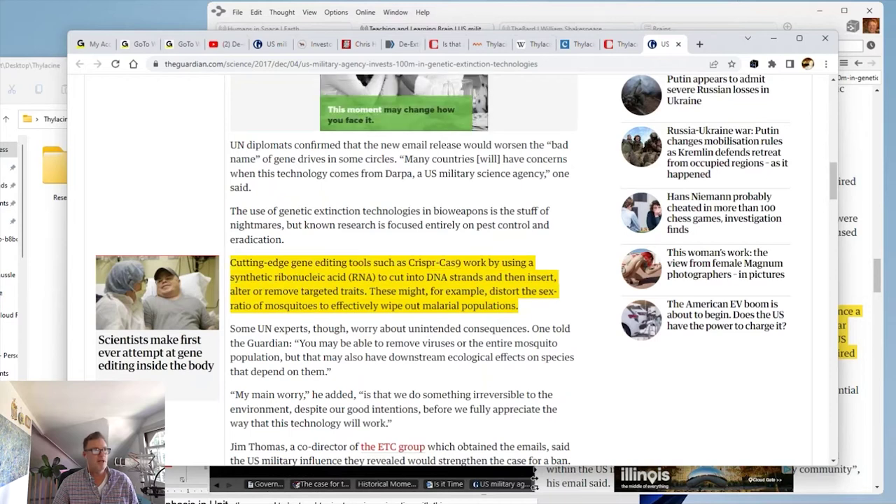
right_click(304, 280)
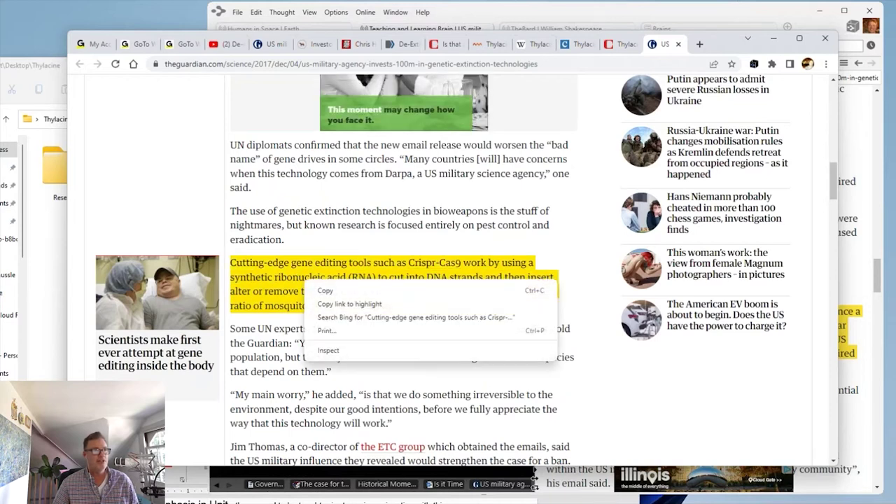
click(338, 296)
Switch back to TheBrain and paste the copied Crispr-Cas9 paragraph below the bulleted list in the Is it Time note.
click(634, 16)
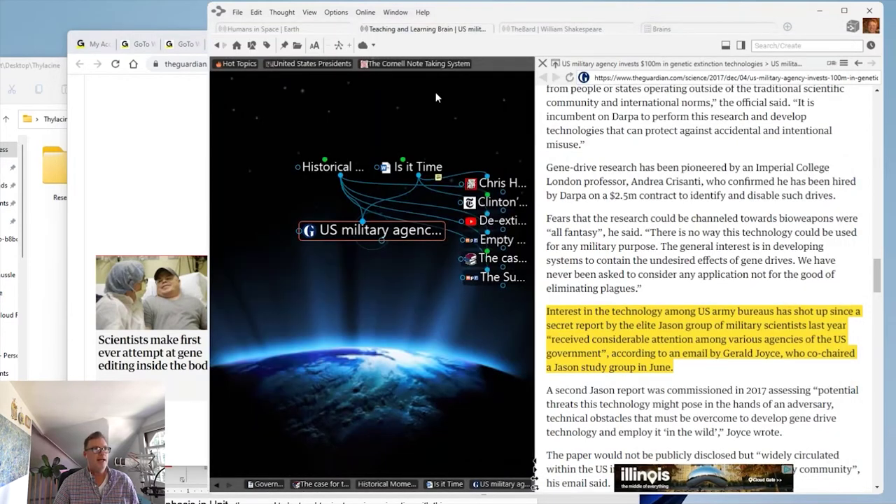
click(415, 168)
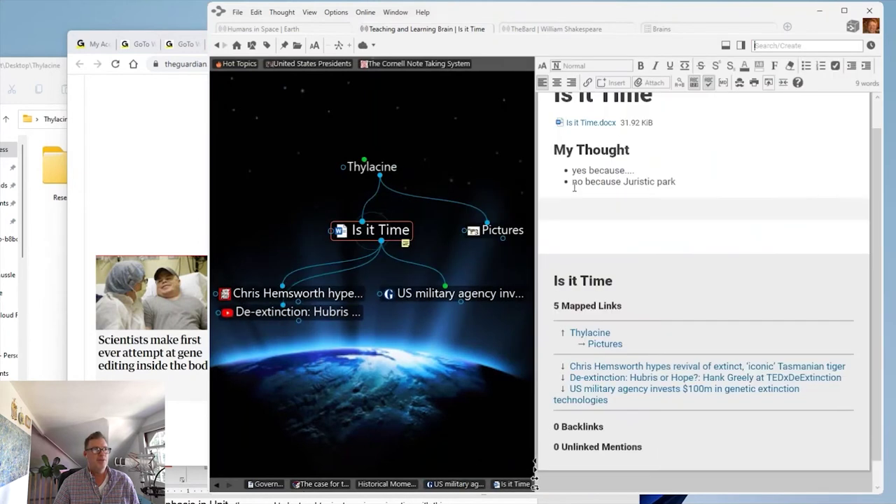
click(572, 222)
key(ctrl+v)
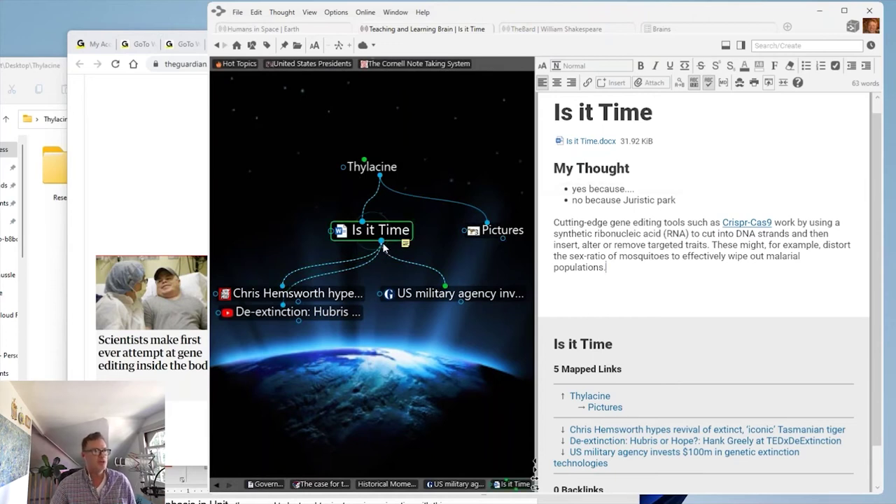
Open the Crispr-Cas9 link from the note and add the MedlinePlus Genetics page as a child of Is it Time.
drag(381, 242, 389, 371)
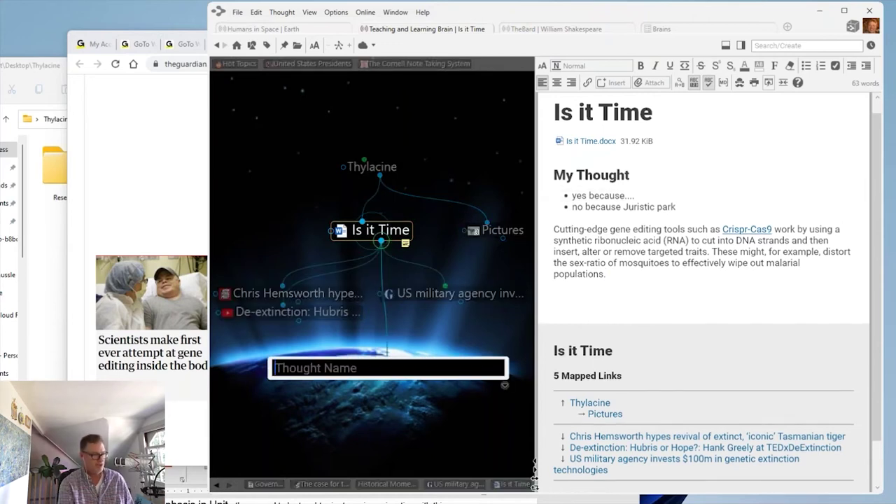
click(699, 311)
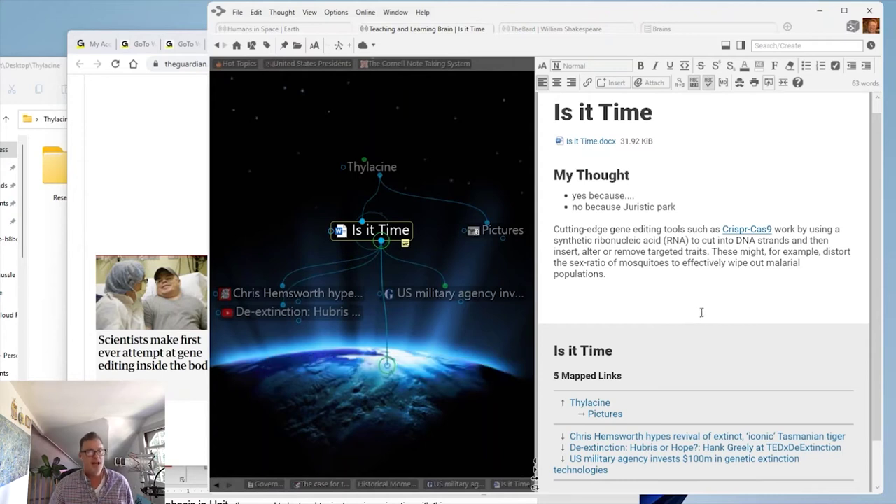
click(754, 229)
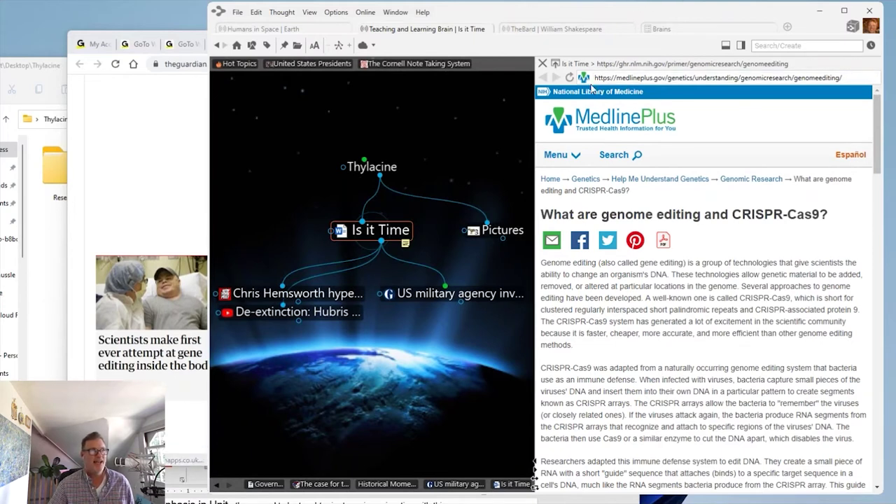
drag(449, 340, 450, 340)
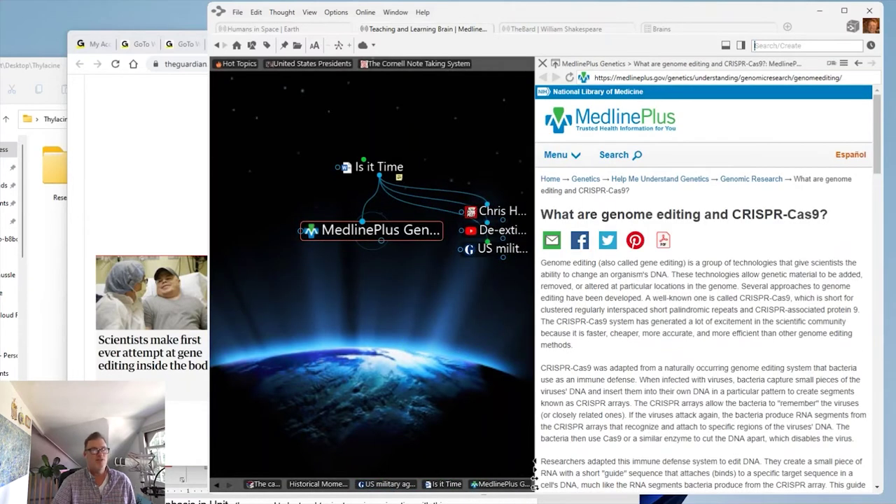
Return from MedlinePlus Genetics to Is it Time and go to the brain's home thought.
click(379, 167)
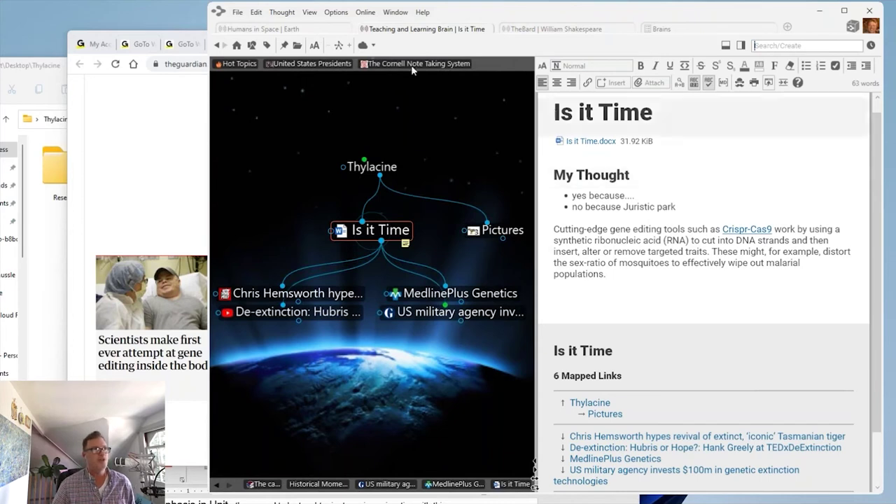
click(238, 46)
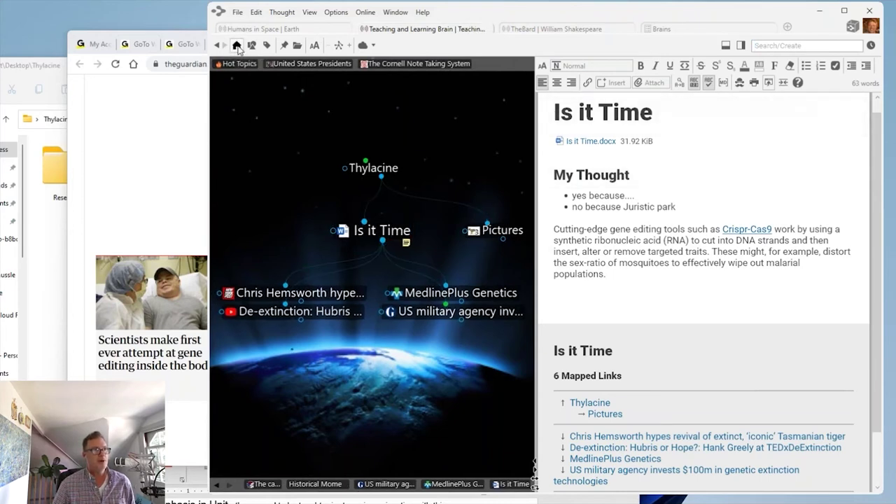
Browse the Best Practices thought and its David Allen's Getting Things Done child, then activate The Cornell Note Taking System.
click(311, 295)
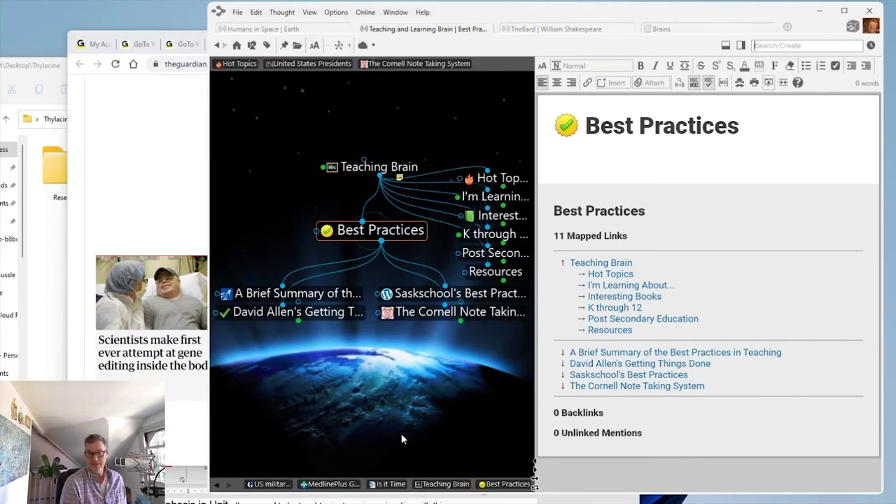
click(322, 312)
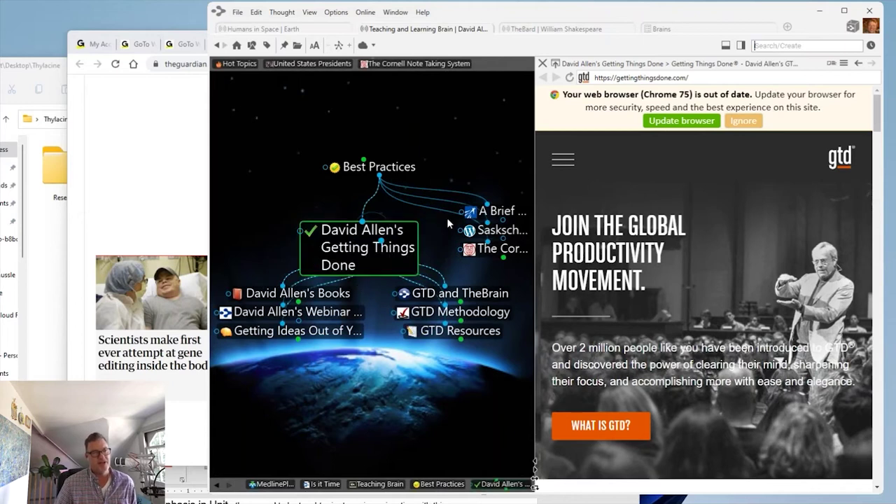
click(504, 258)
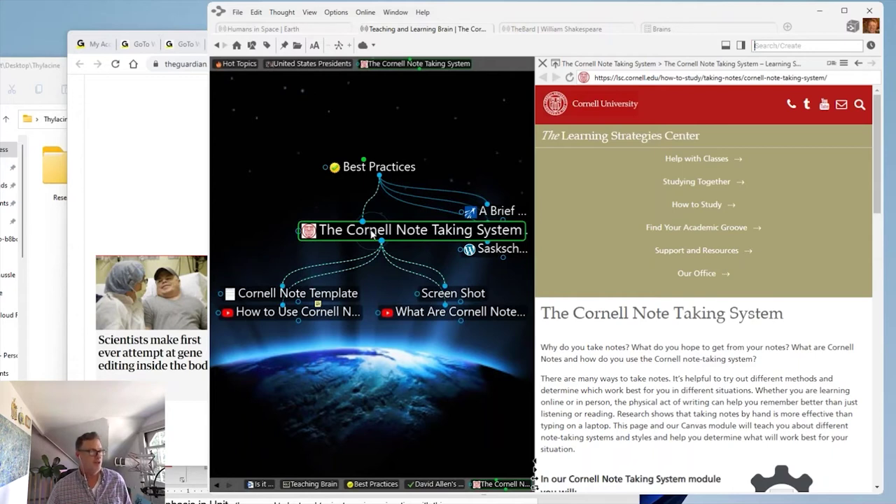
Look at the What Are Cornell Notes? and How to Use Cornell Notes videos, then open the Cornell Note Template note.
click(420, 313)
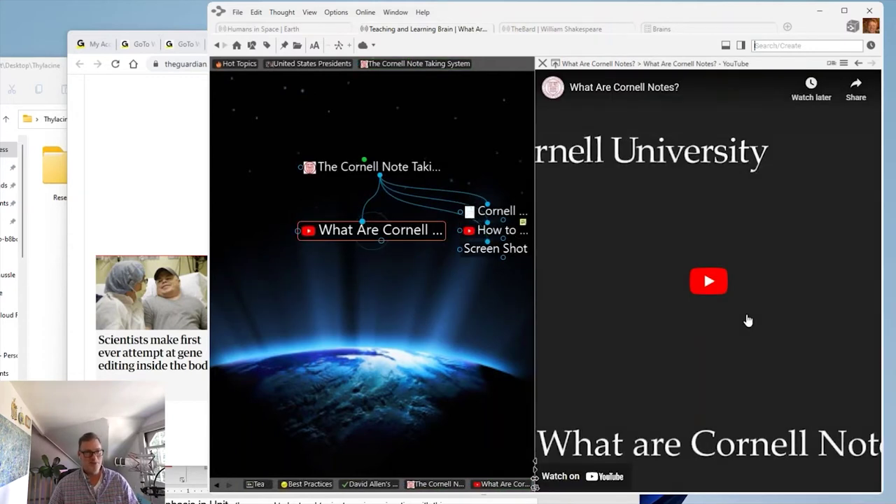
click(498, 230)
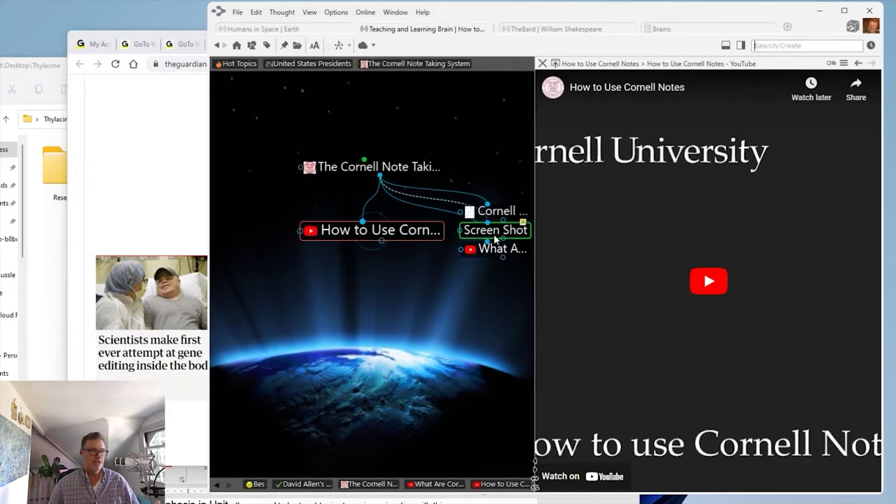
click(498, 212)
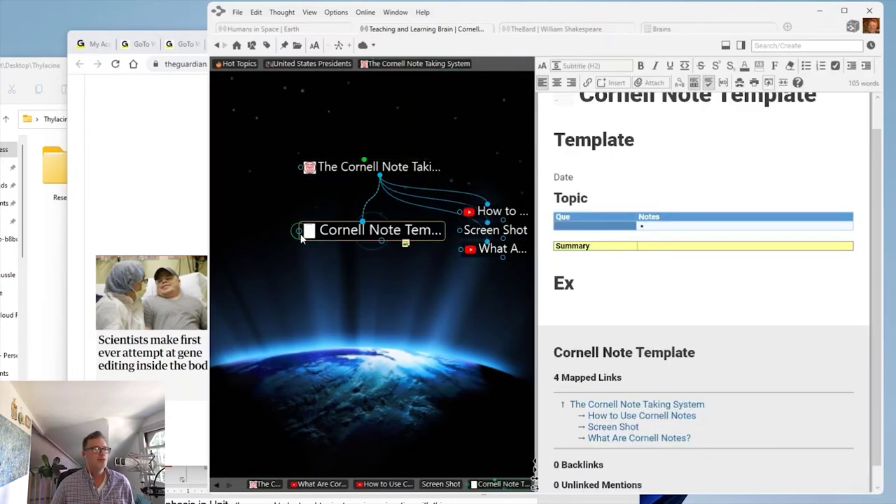
mouse_move(310, 234)
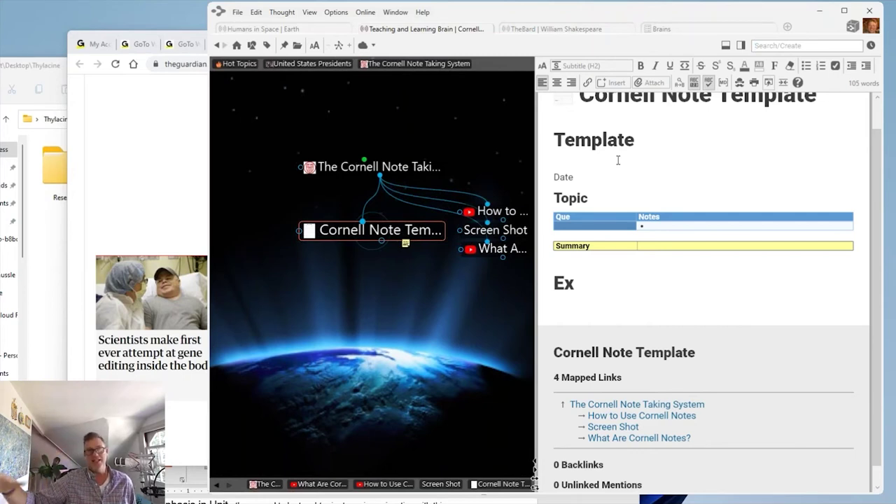
Remove the leftover "Ex" heading from the template note and copy the block from Date through the Summary table.
drag(588, 283, 552, 199)
key(Delete)
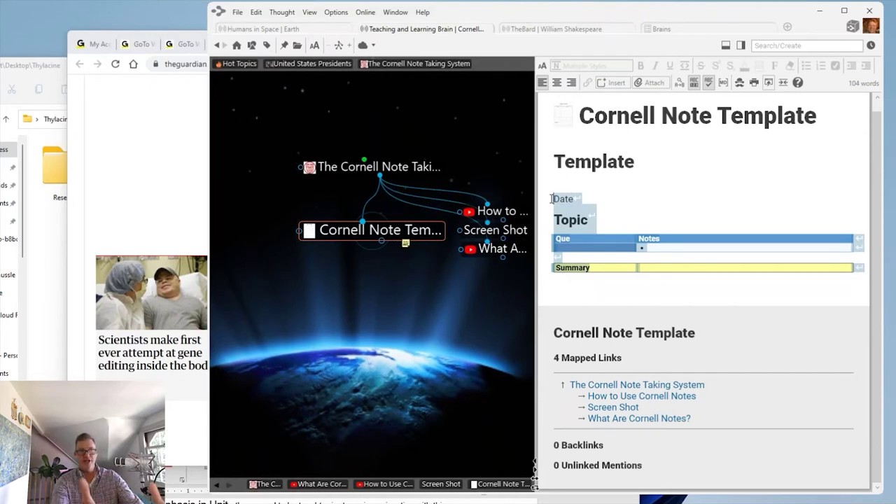
right_click(577, 231)
click(614, 241)
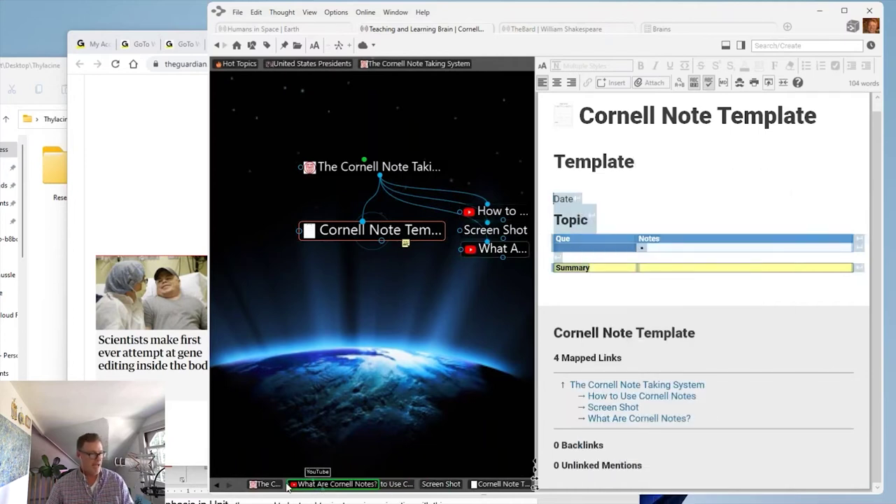
Return to the Is it Time thought through the history of recently visited thoughts.
click(217, 489)
click(217, 489)
click(217, 489)
click(217, 489)
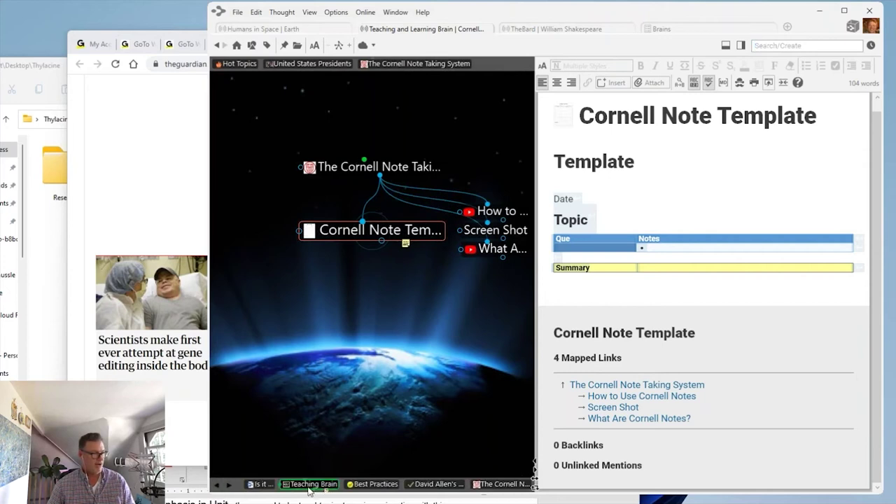
click(266, 485)
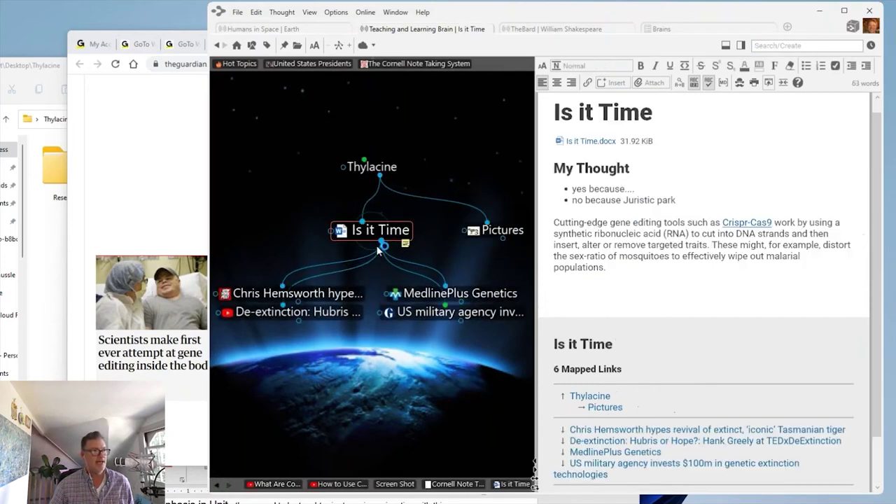
Paste the copied Cornell template on a new line below the last paragraph of the Is it Time note.
click(634, 276)
key(Return)
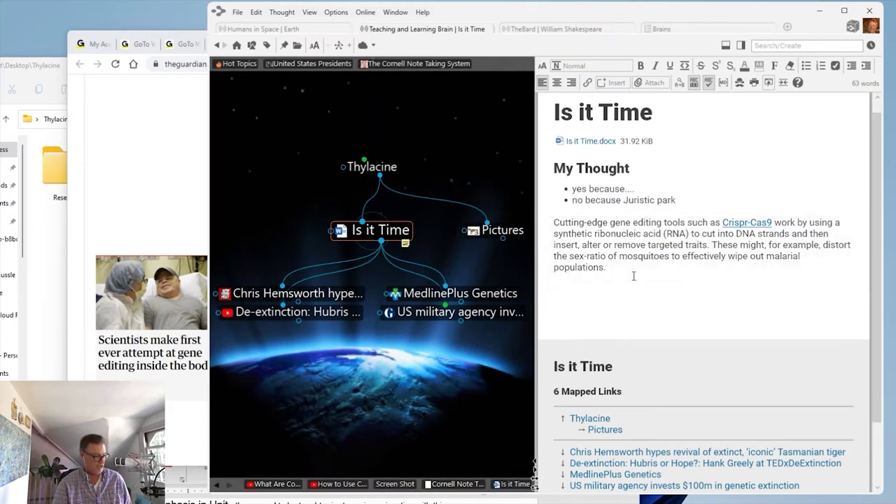
key(ctrl+v)
Insert the date October 5, 2022 after the Date label and check the Date/Time entry among the insert options.
click(590, 302)
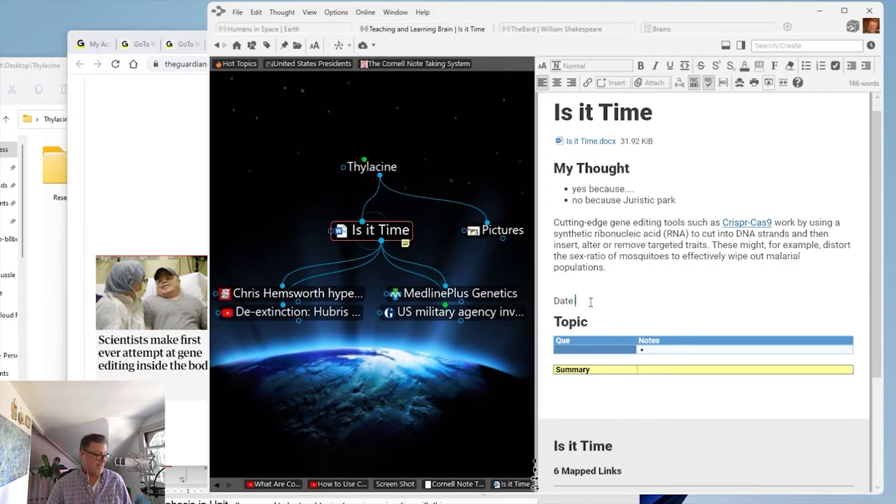
key(ctrl+v)
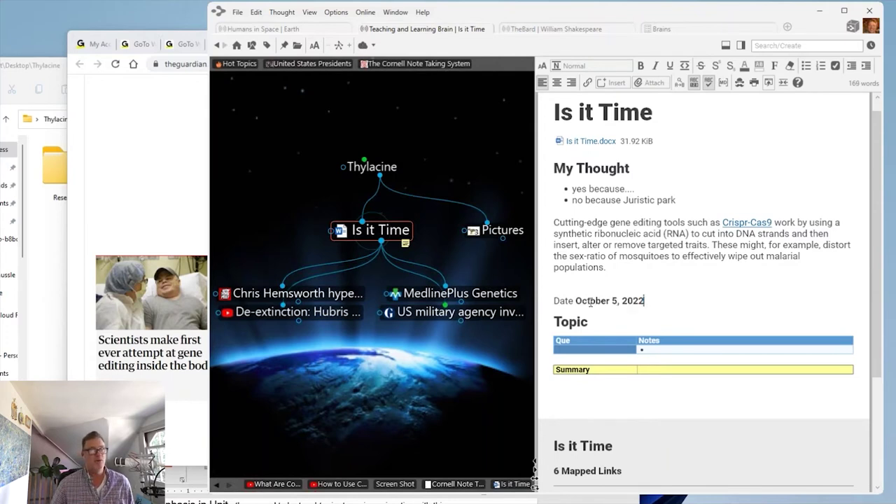
click(614, 83)
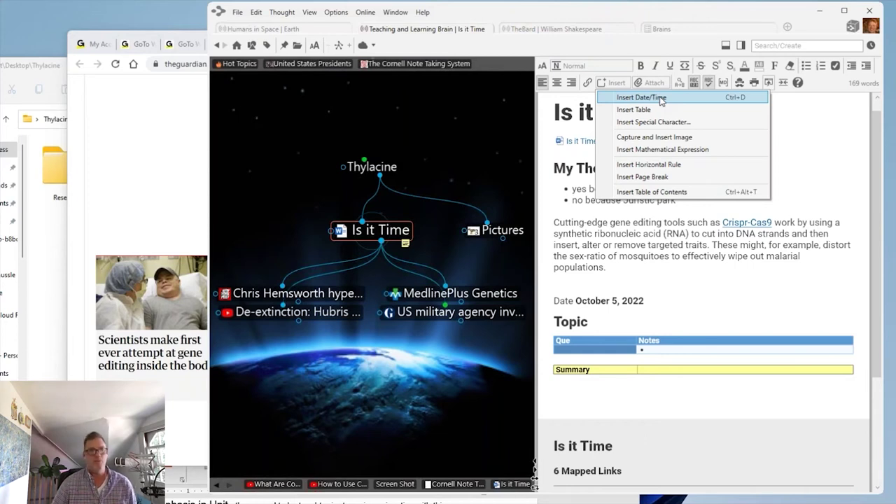
click(659, 301)
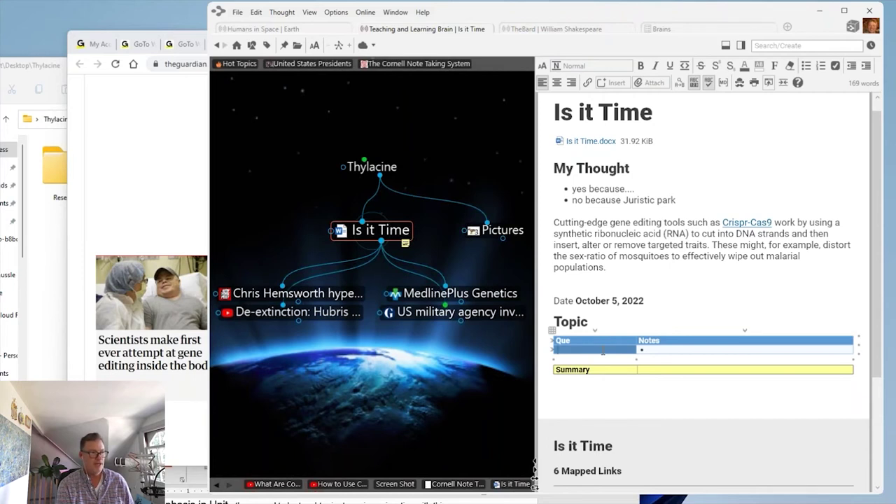
Enter "Is the Taz Tiger Extinct" in the empty cell under Que in the Cornell table.
text(Is the T)
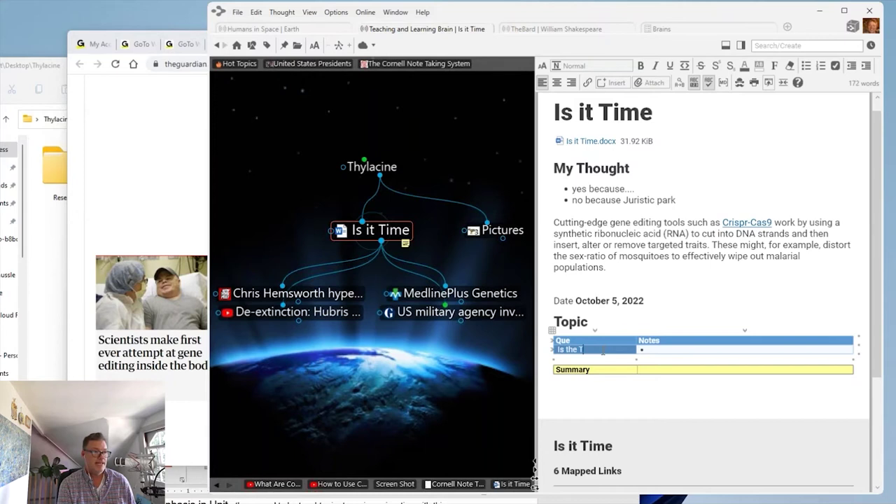
text(T)
key(BackSpace)
text(az Ti)
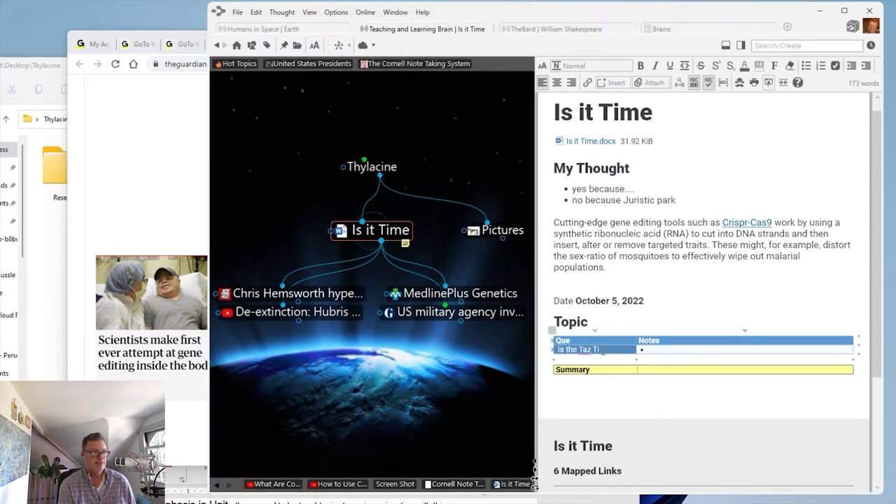
text(ger Exting)
key(BackSpace)
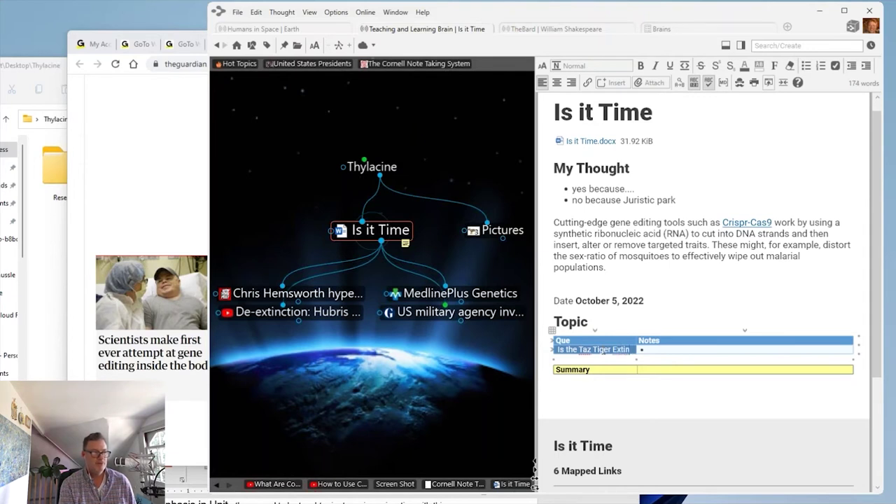
text(ct)
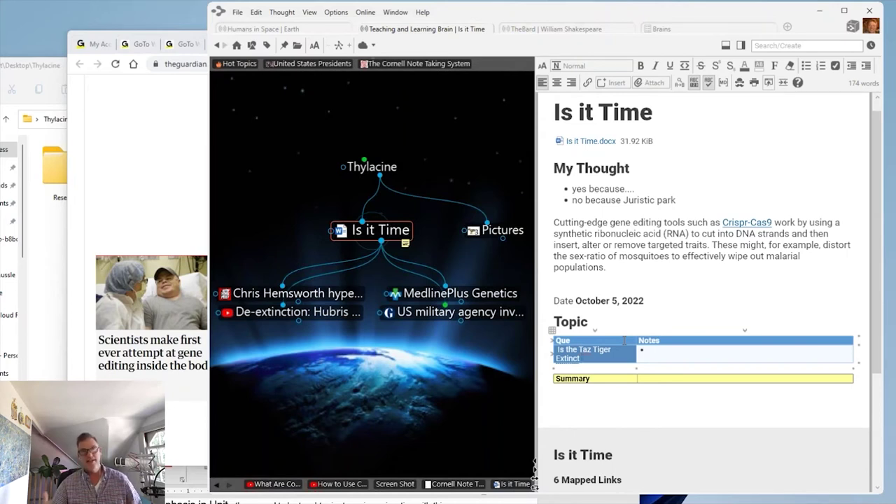
List "Farmers" and "Scientists..." as bullets in the Notes cell and add an empty row at the table's end.
click(678, 351)
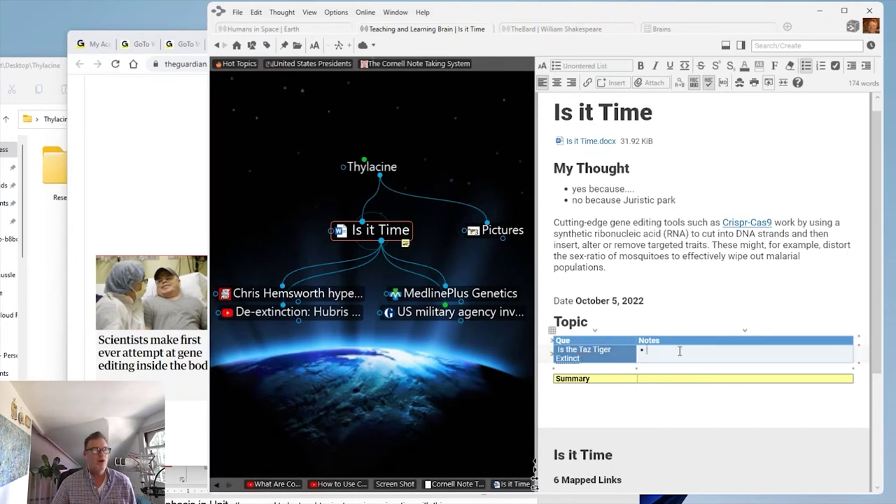
text(Farmers)
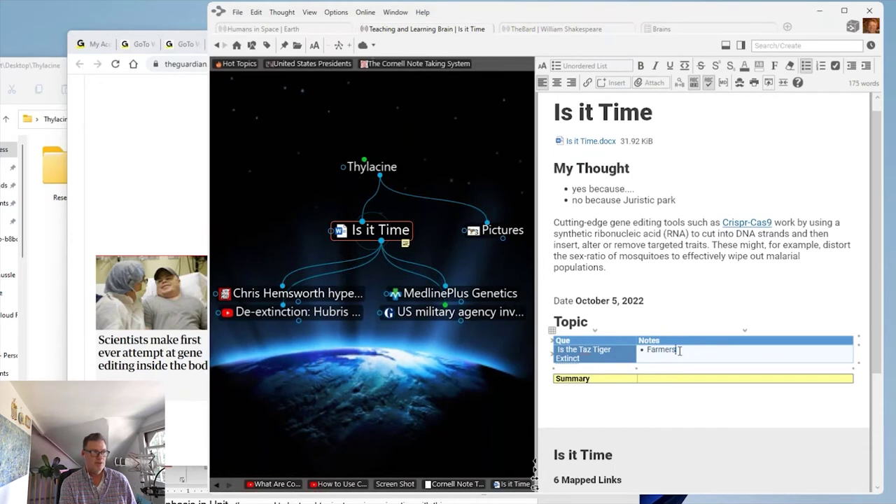
key(Return)
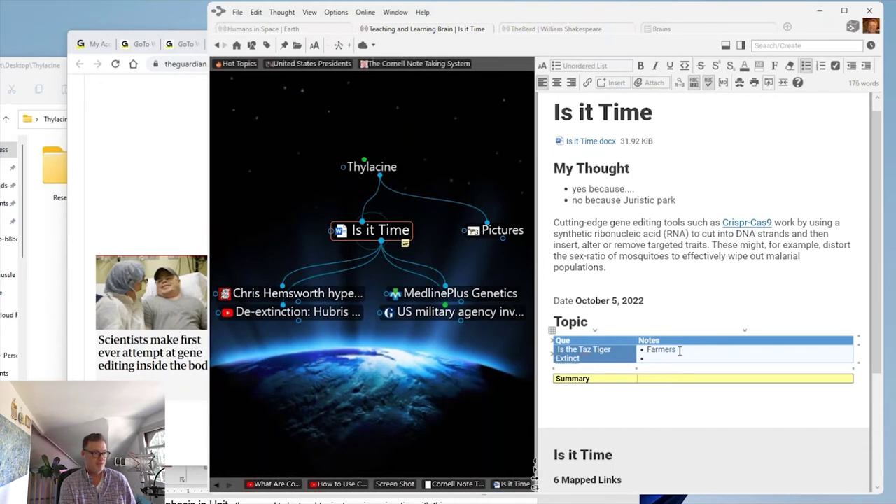
text(Si)
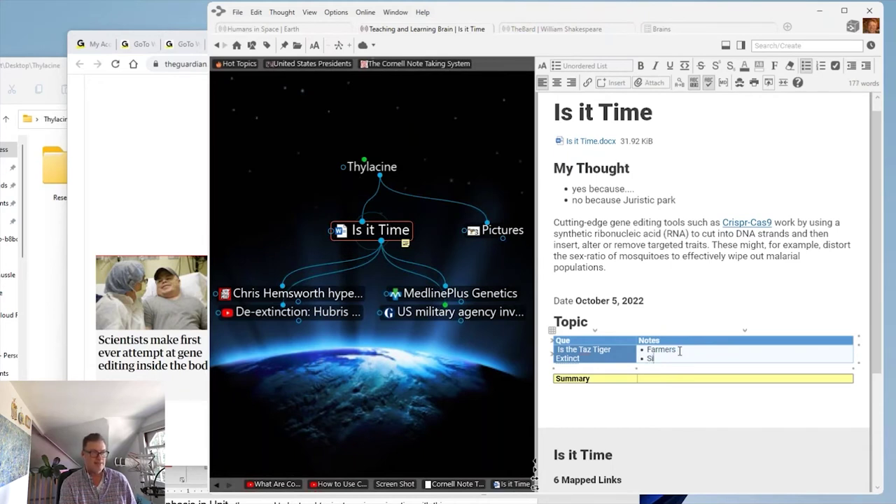
text(cientis)
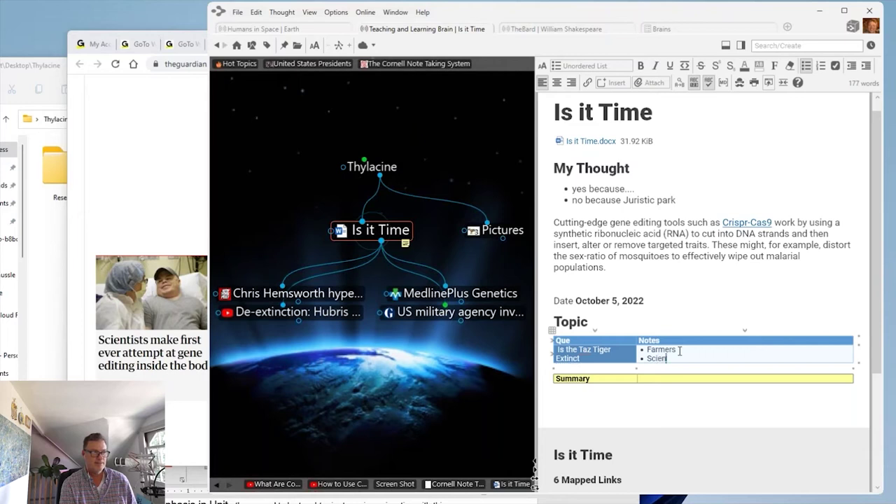
text(ts...)
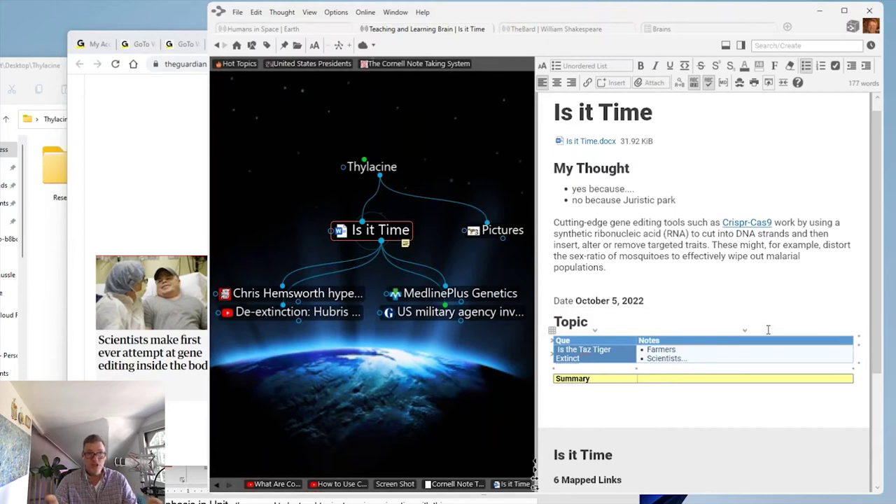
click(860, 365)
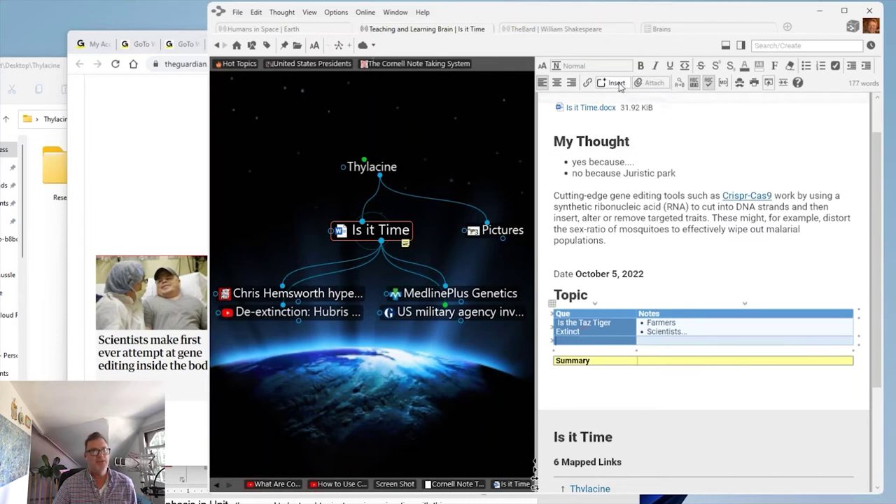
Insert a table with five columns and eight rows below the Summary table and extend it by two rows.
click(571, 386)
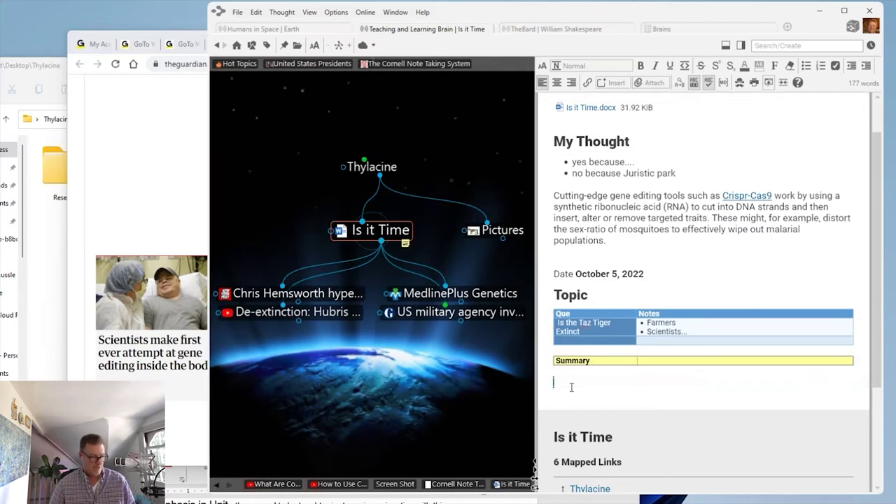
key(Return)
key(Return)
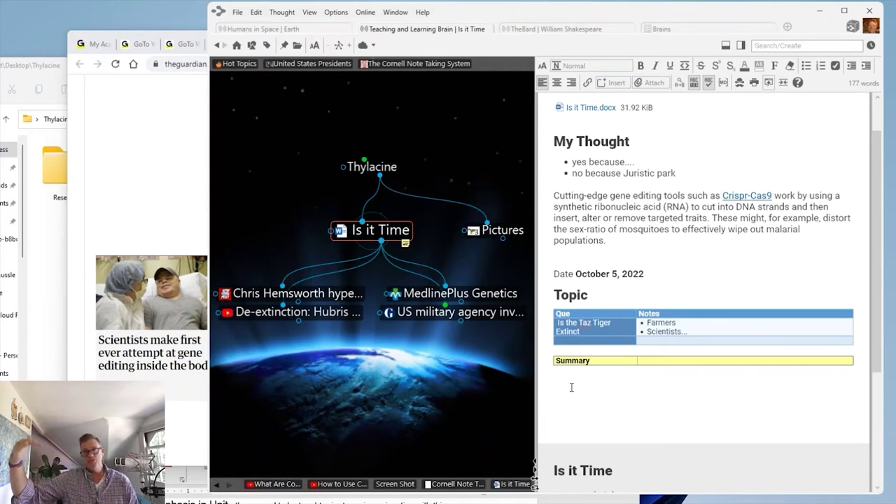
click(609, 83)
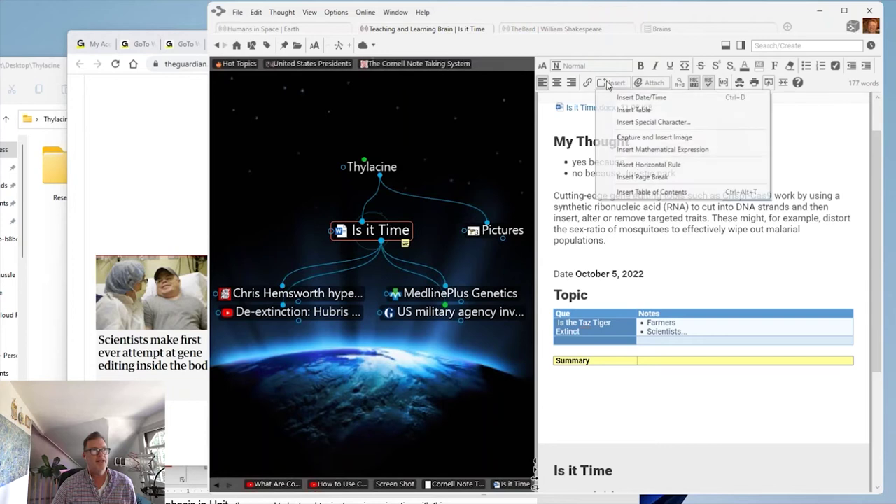
click(634, 109)
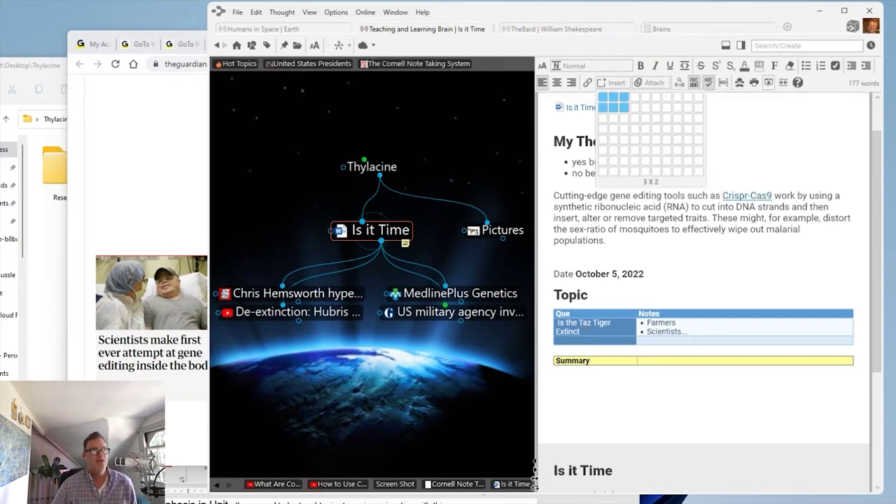
click(648, 179)
scroll(687, 414, down, 3)
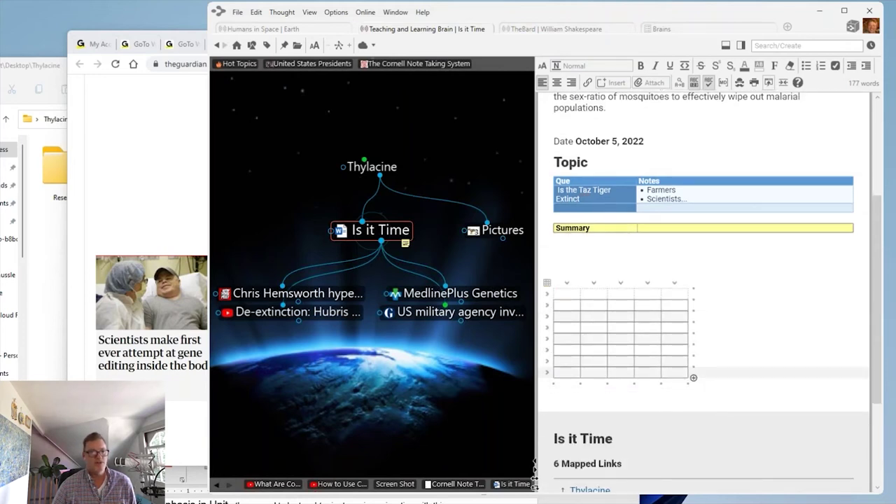
drag(694, 380, 697, 401)
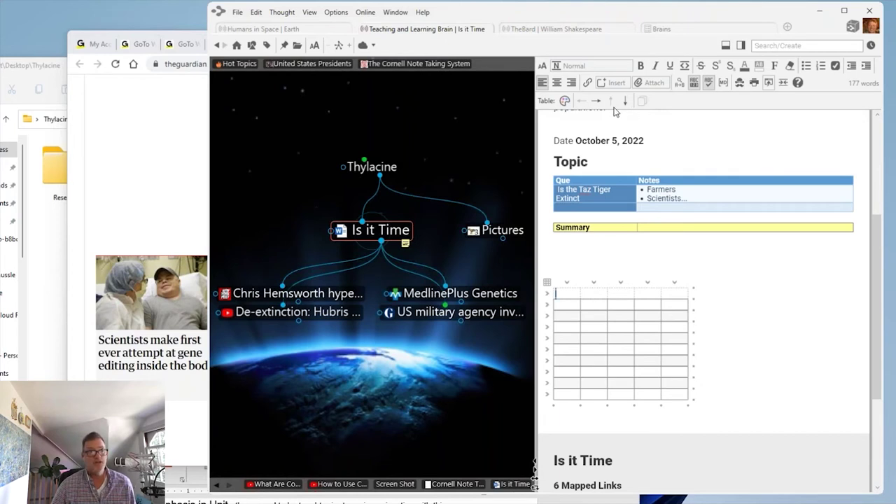
Apply the light Seafoam prebuilt style to the new five-column table.
click(565, 101)
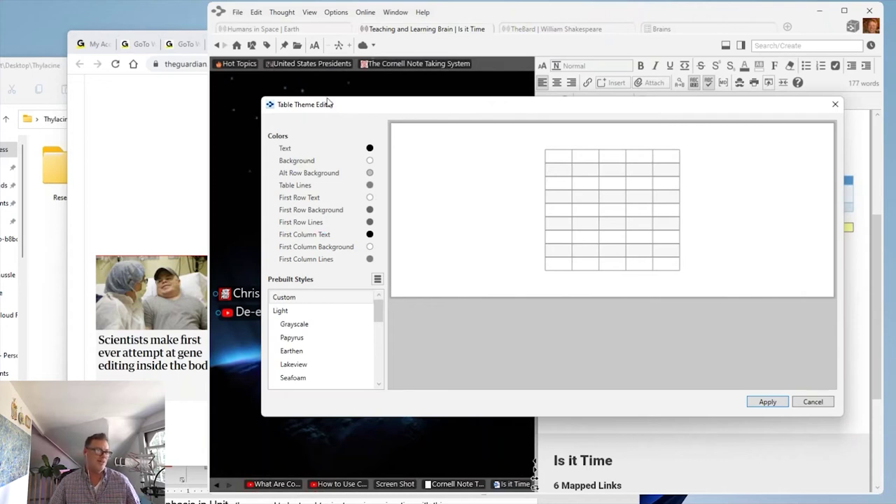
click(294, 340)
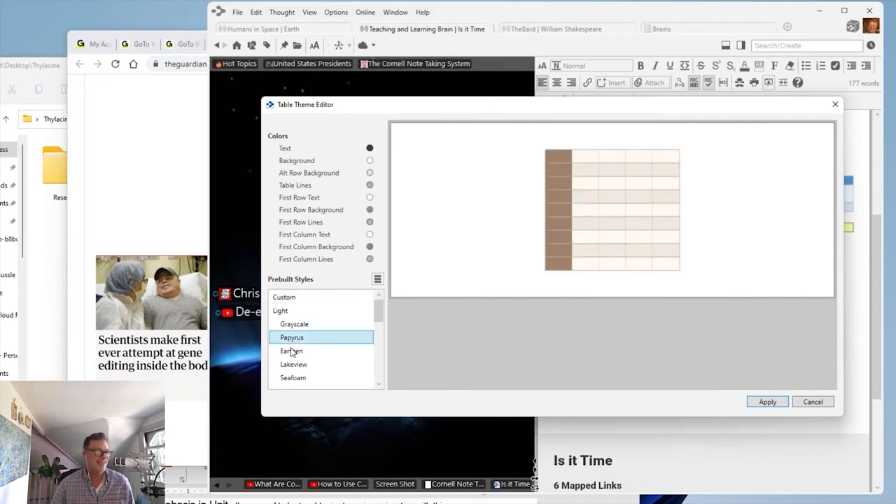
click(293, 365)
click(291, 378)
click(768, 402)
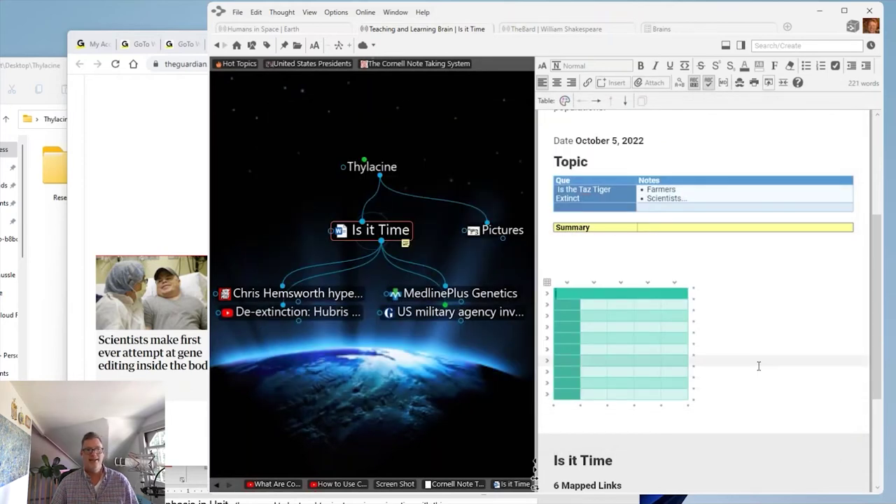
Delete the entire five-column table below the Summary table.
drag(754, 406, 578, 280)
key(Delete)
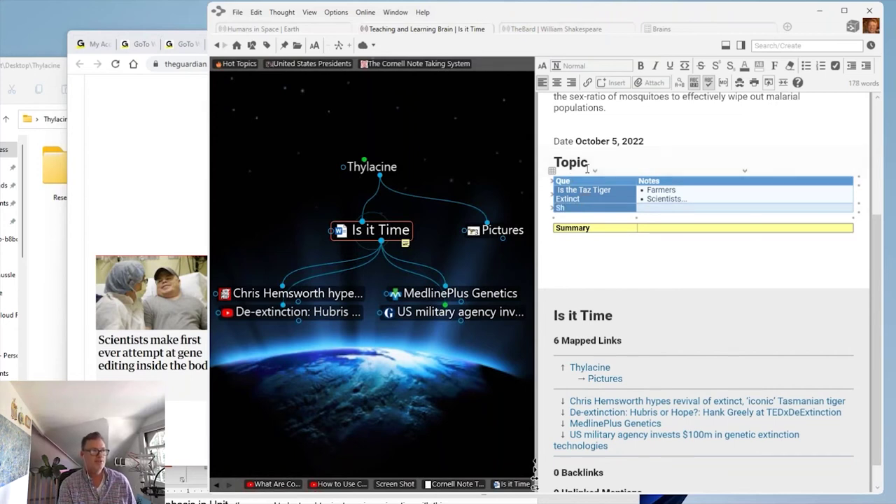
Enter "Should it..." in the empty Que cell, then add a row below it containing "Can we...".
text(Shou)
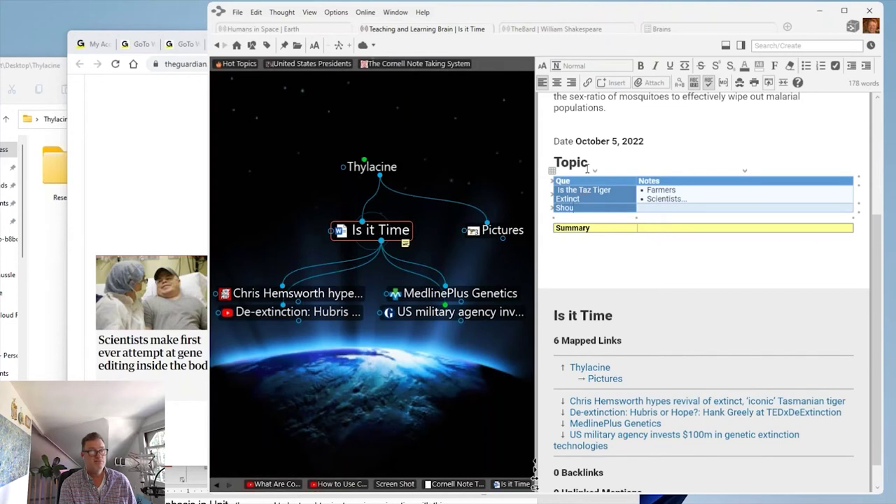
text(ld it b)
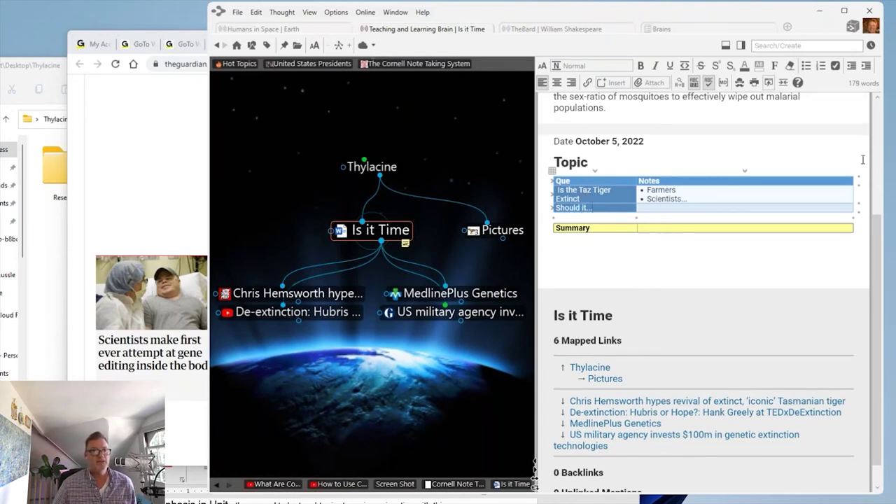
click(861, 213)
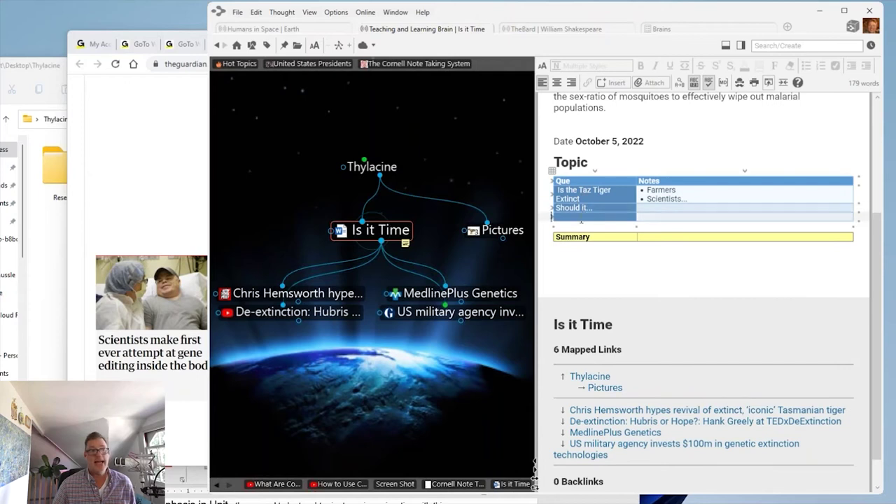
click(584, 217)
text(Can we...)
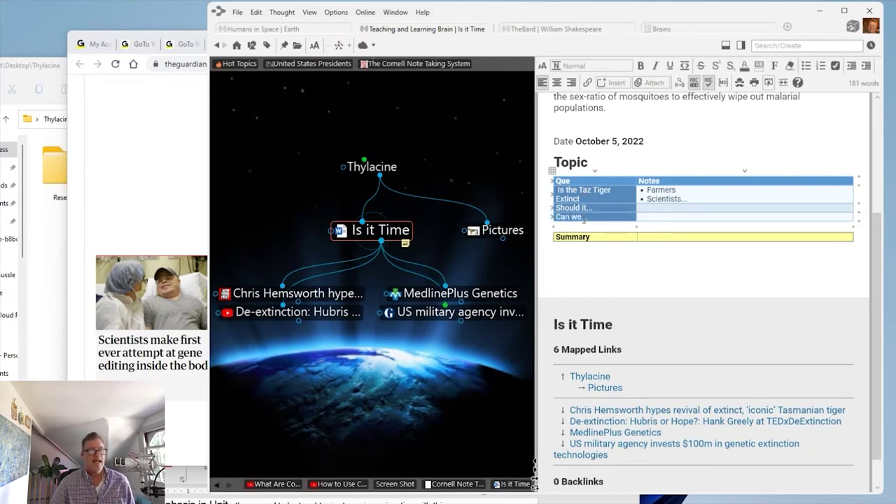
Paste the completed Cornell notes on De-Extinction of the Thylacine below the empty Summary table.
click(669, 209)
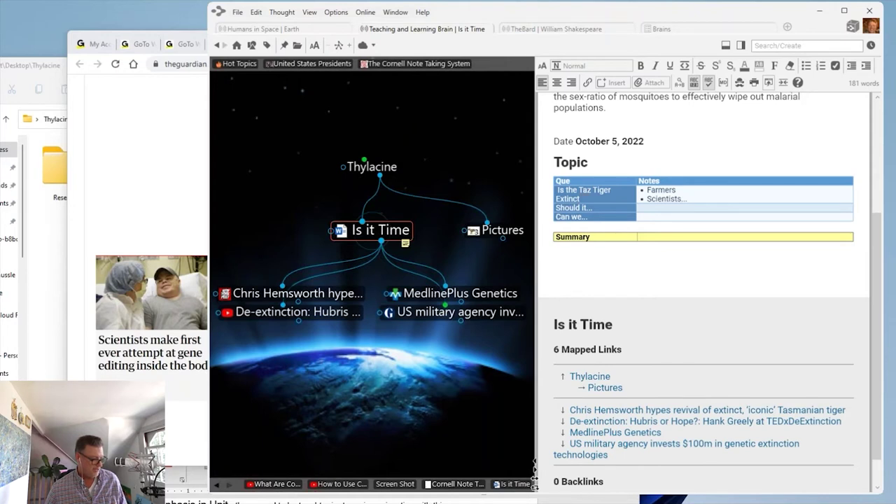
key(ctrl+v)
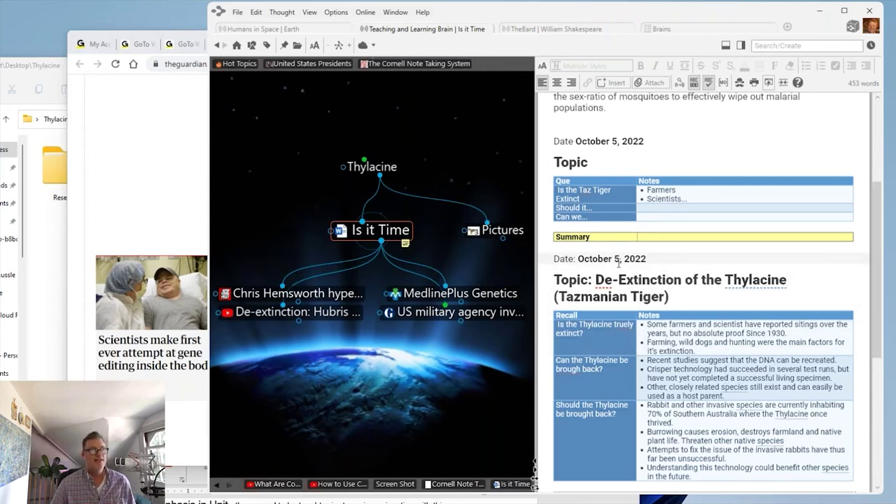
Correct the misspellings in the pasted Recall column to "brought" and "truly" using the spelling suggestions.
scroll(665, 263, down, 1)
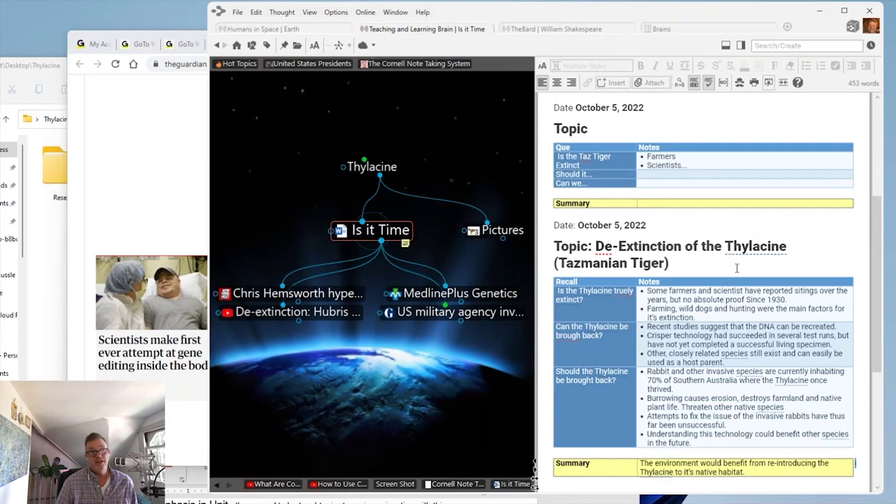
scroll(736, 267, down, 1)
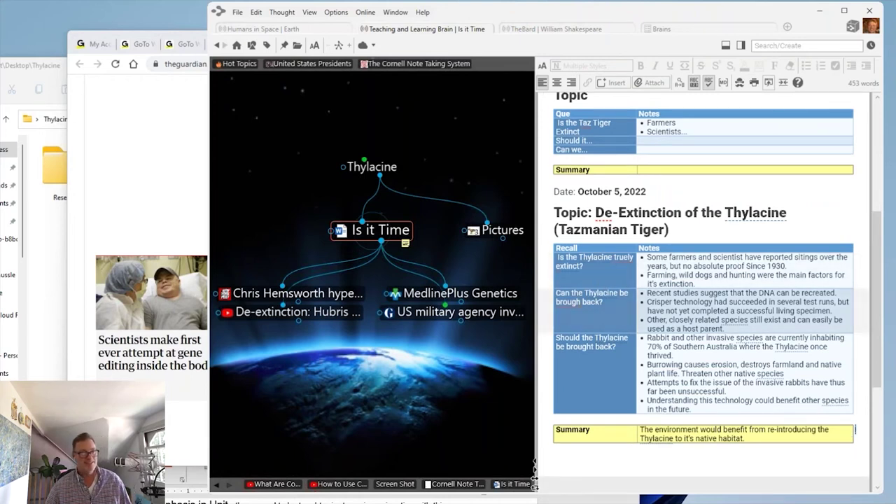
right_click(569, 301)
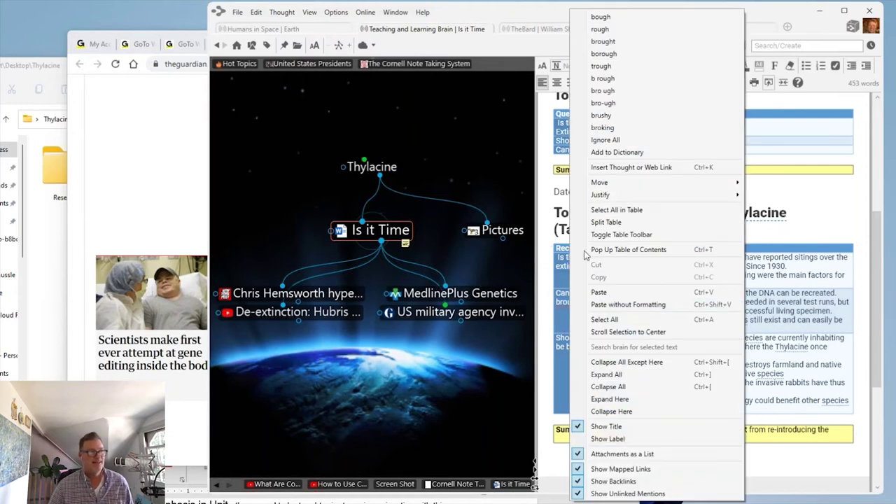
click(604, 41)
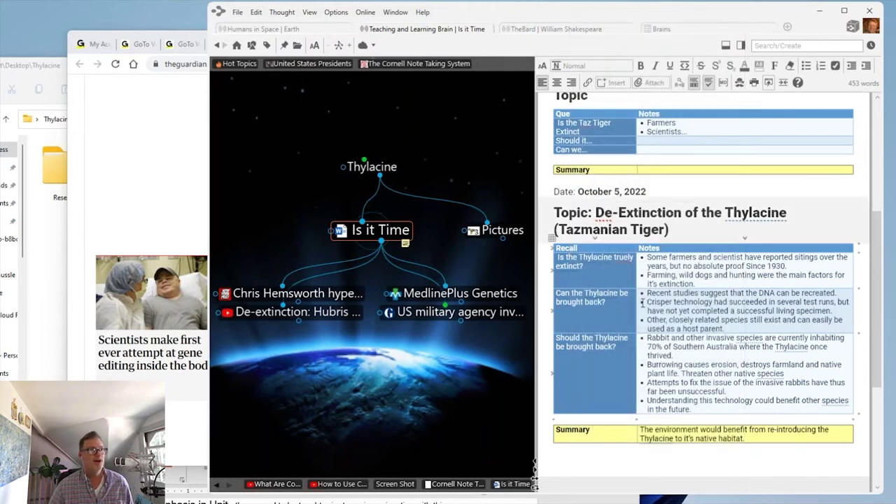
right_click(617, 257)
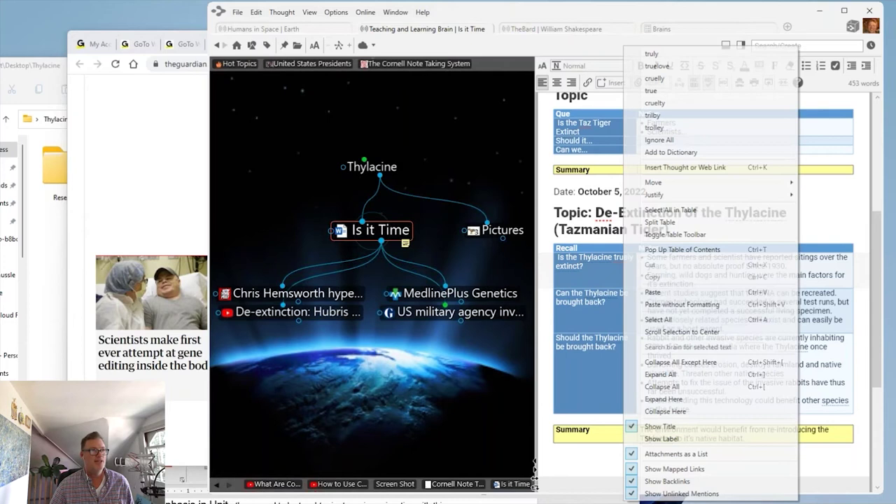
click(652, 54)
scroll(786, 396, down, 2)
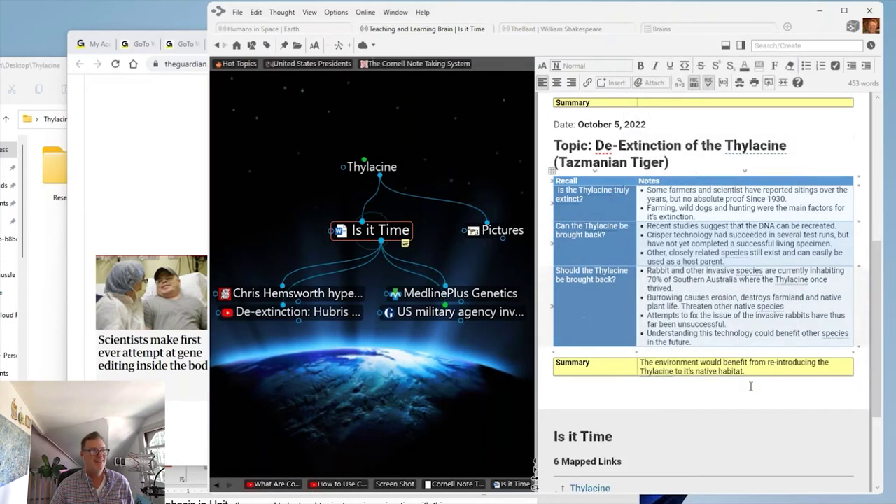
scroll(787, 395, up, 1)
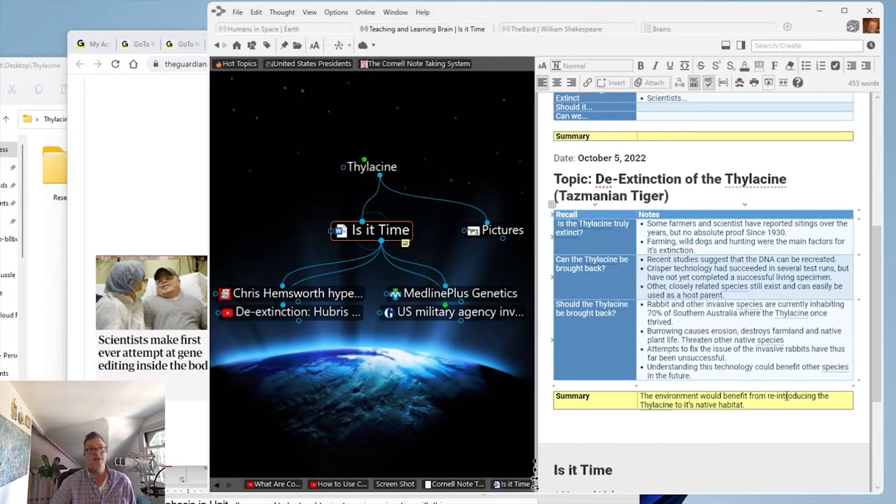
scroll(787, 396, up, 5)
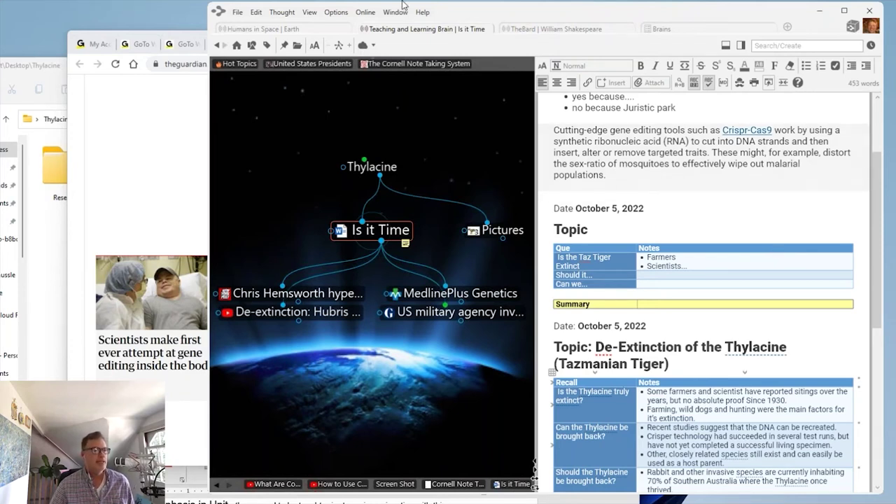
Switch to TheBard brain, view the Literature thought and its Comedy child, and return to Literature.
click(573, 32)
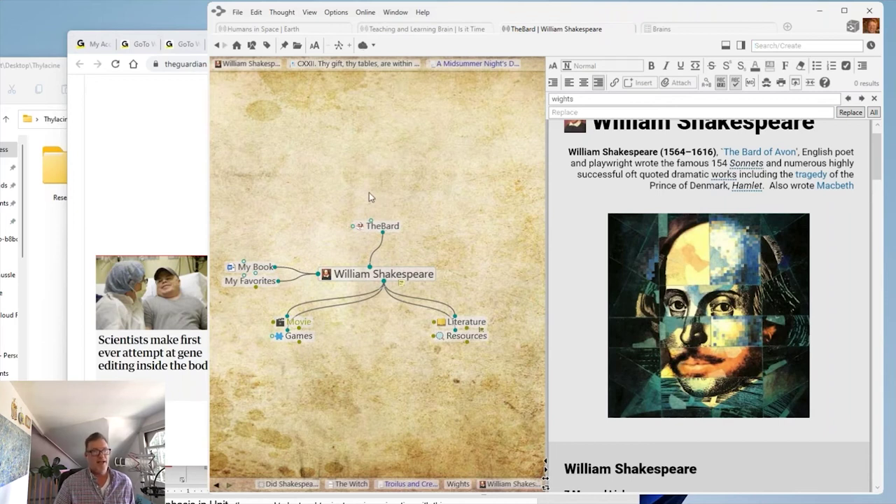
click(470, 322)
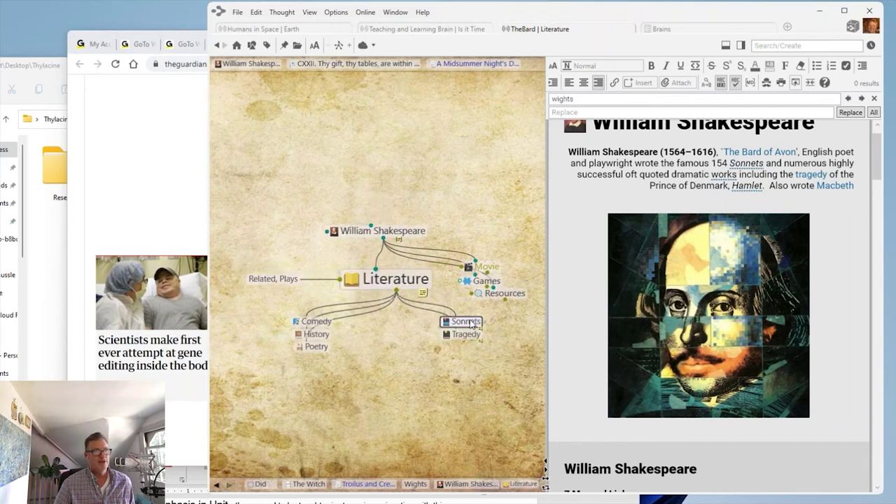
key(Down)
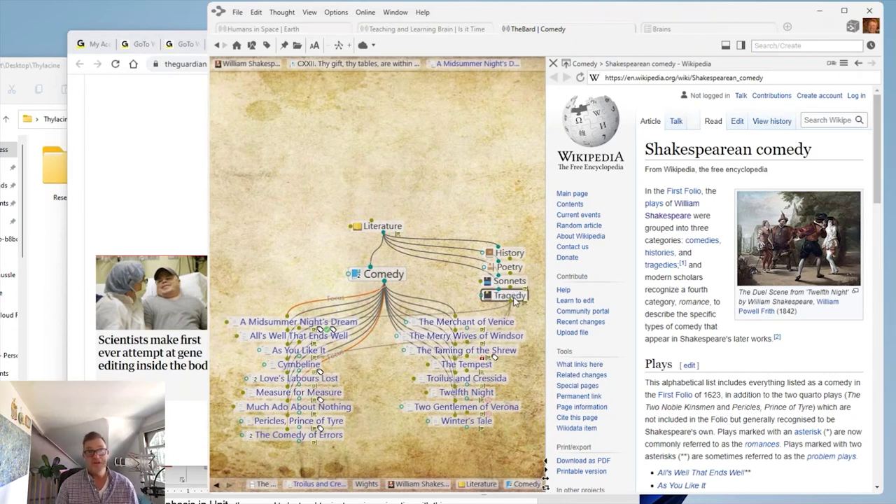
key(ctrl+f)
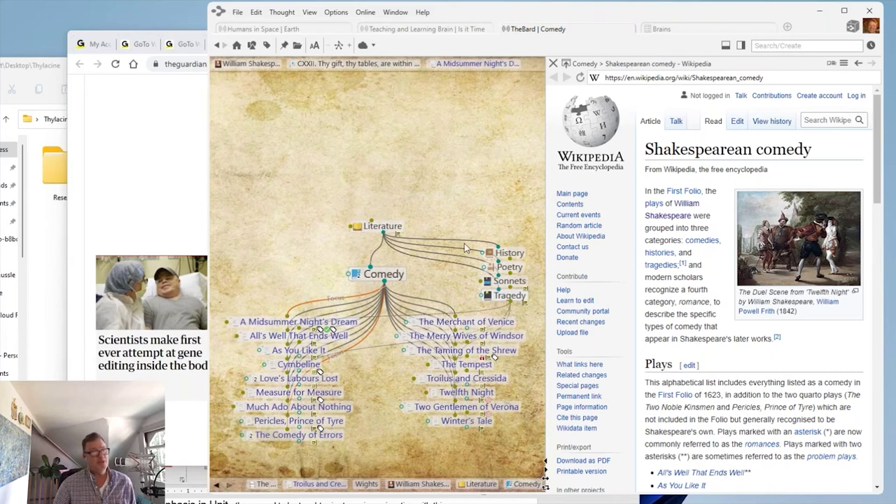
click(388, 232)
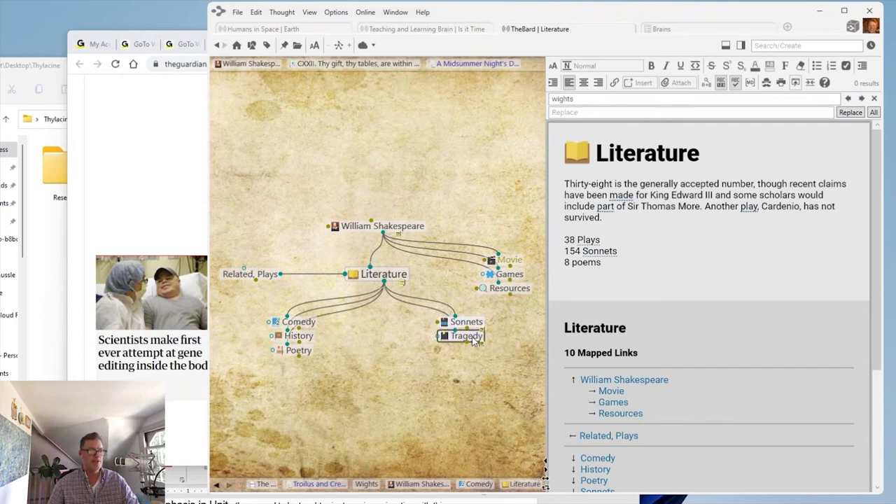
Open the Timeline thought under Resources and view its entries for 1592, 1594, 1616 and 1611.
click(511, 289)
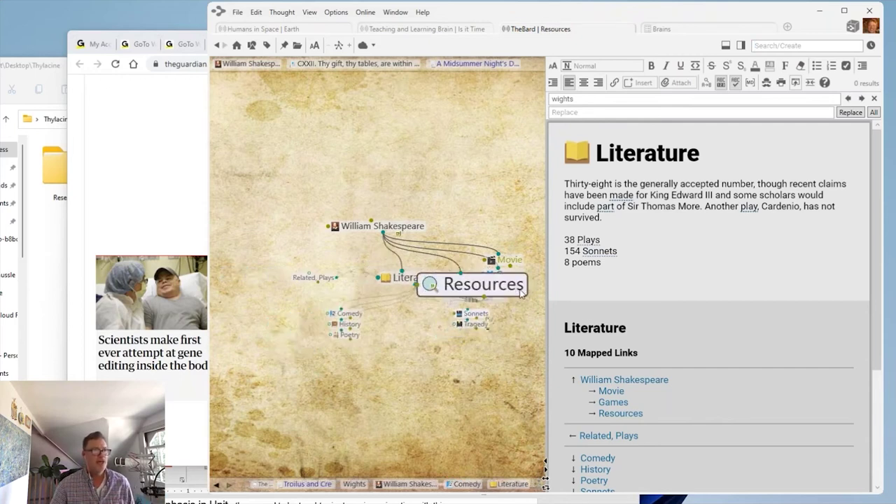
click(461, 350)
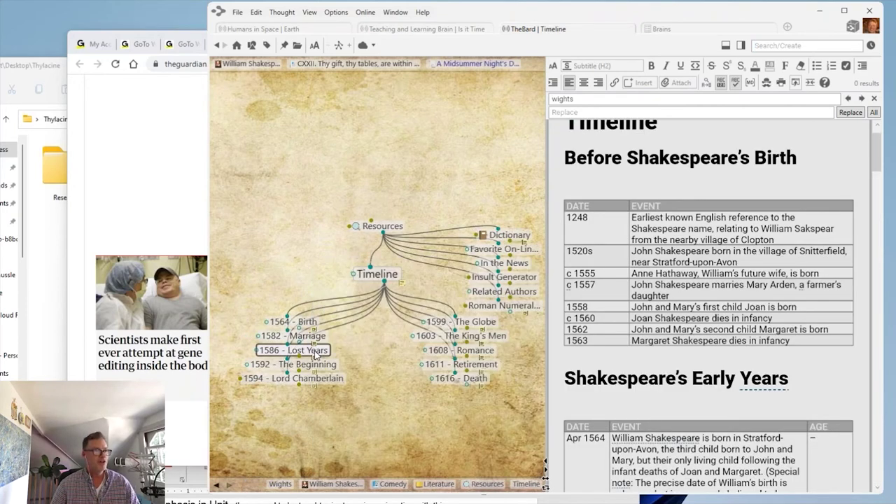
click(324, 370)
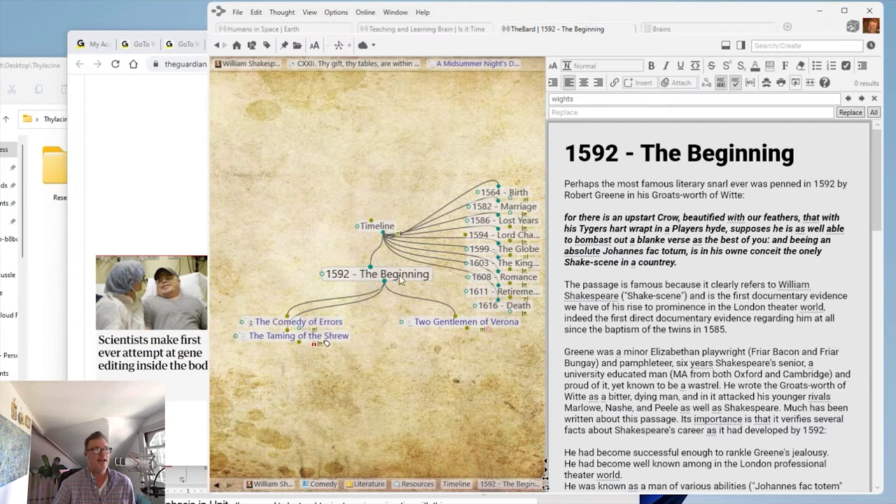
click(509, 239)
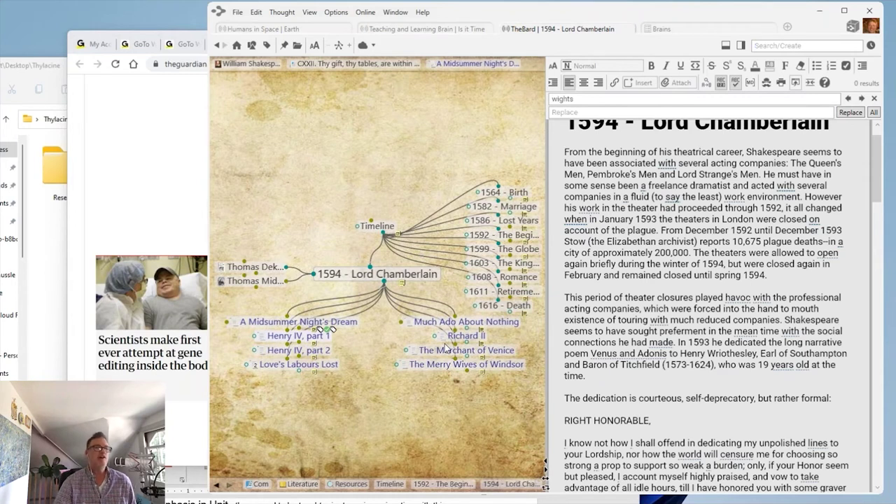
click(515, 308)
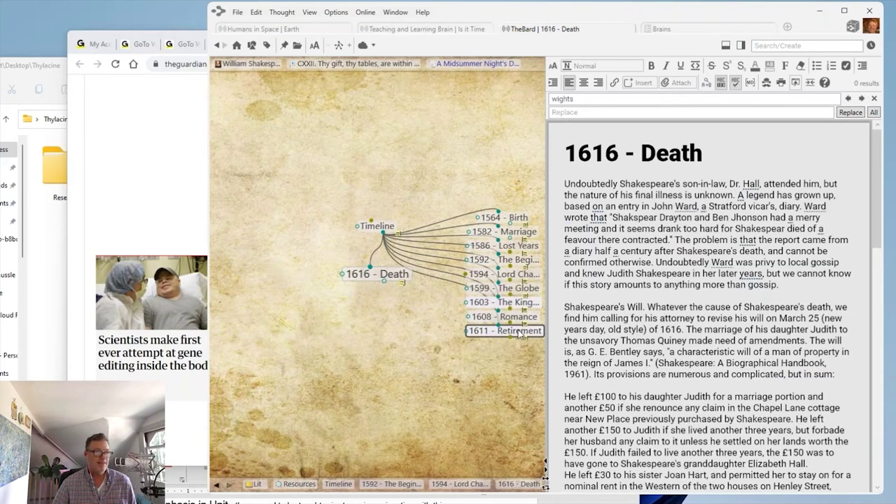
click(520, 331)
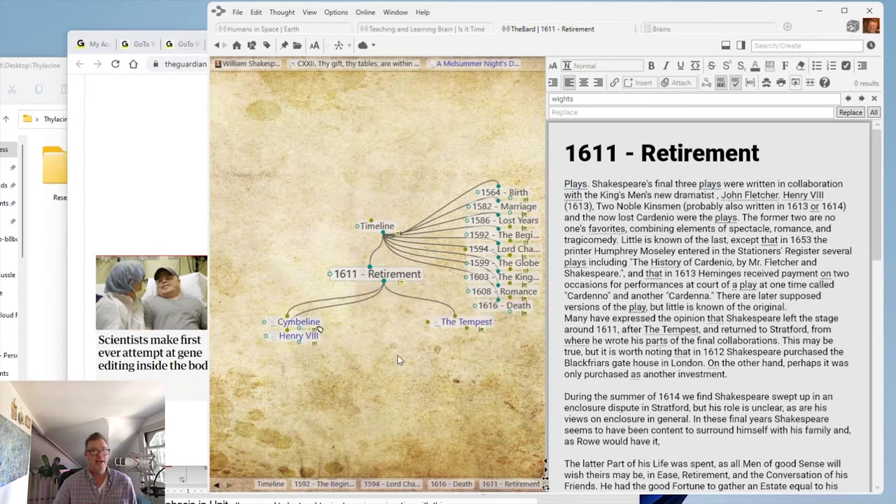
View The Tempest and Comedy, then follow A Midsummer Night's Dream through Technical Study and its character studies to Oberon.
click(467, 321)
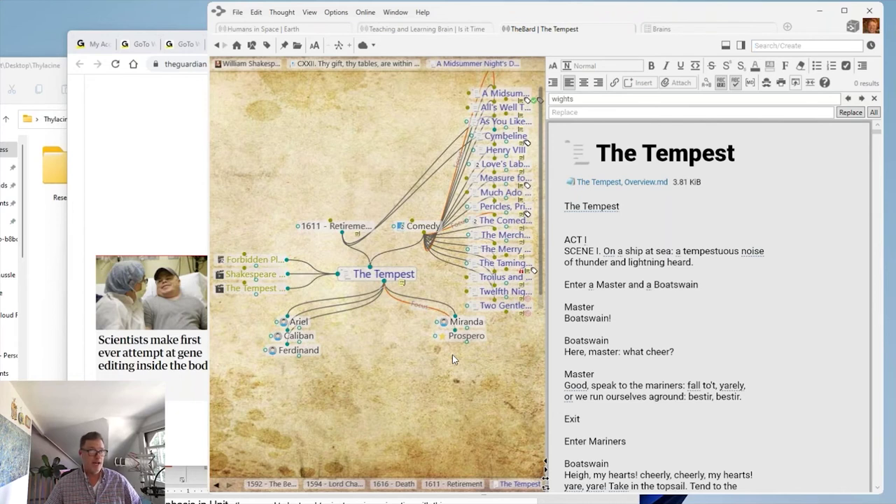
click(422, 227)
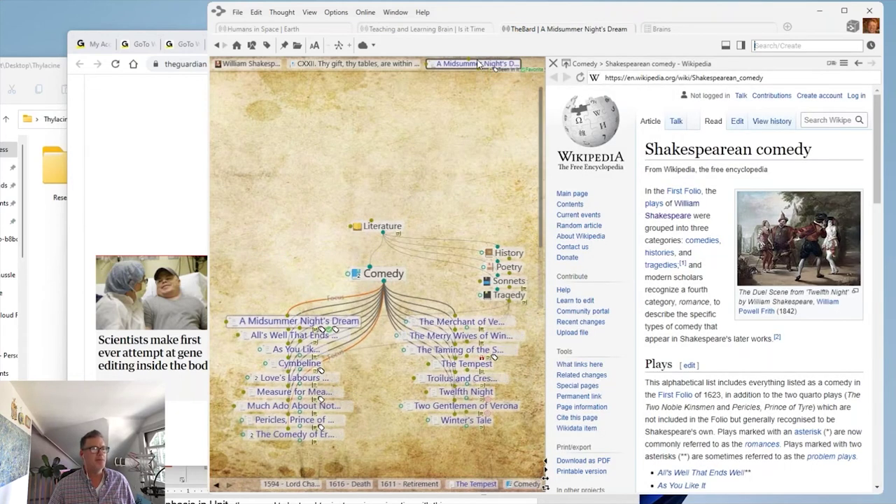
click(476, 64)
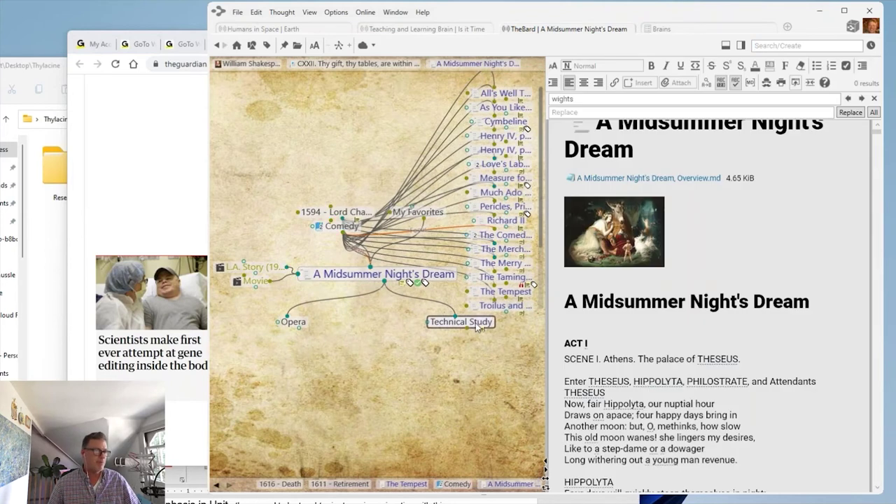
click(475, 323)
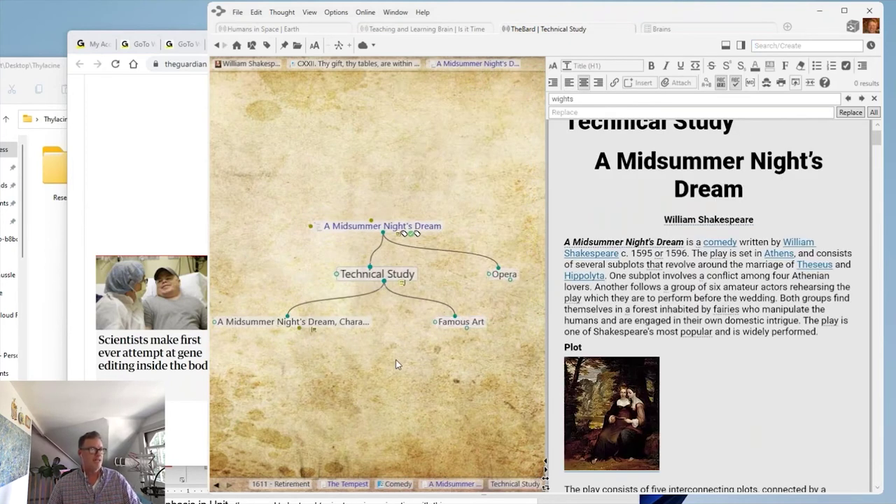
click(353, 322)
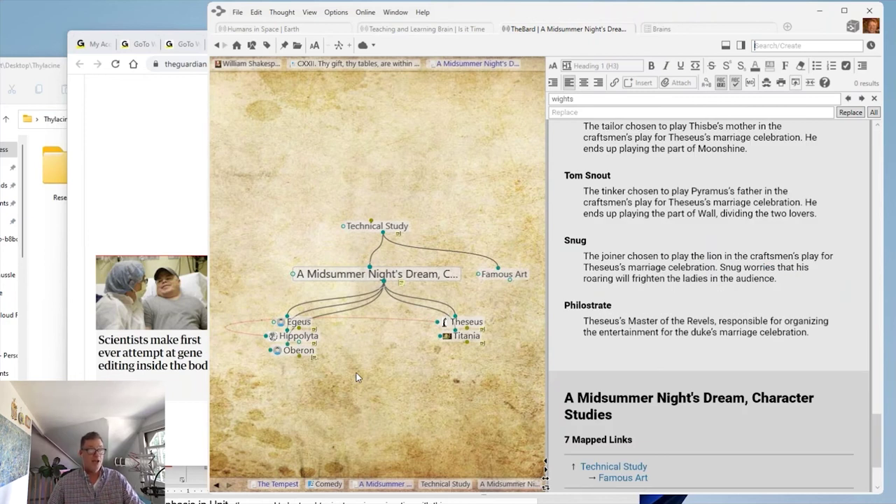
drag(299, 337, 304, 357)
click(304, 356)
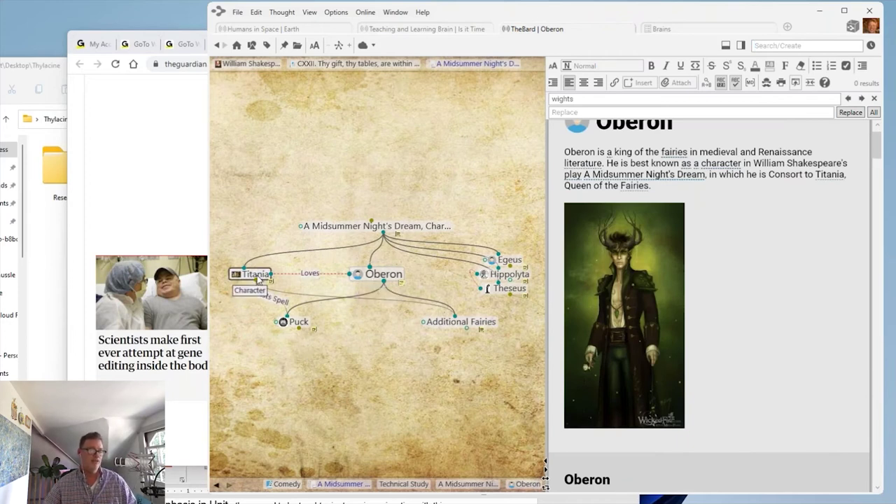
View Puck, Lysander, Helena, Demetrius and Hermia by following their links, and return through Lysander to Puck.
click(298, 323)
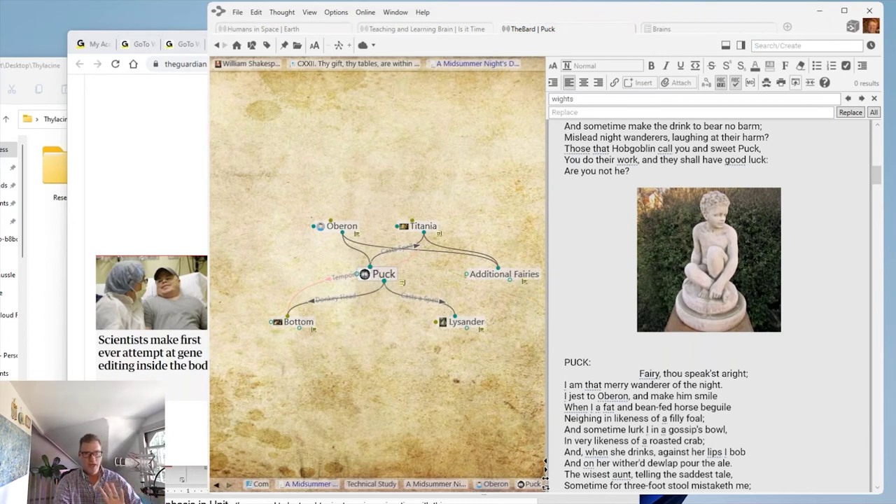
click(463, 322)
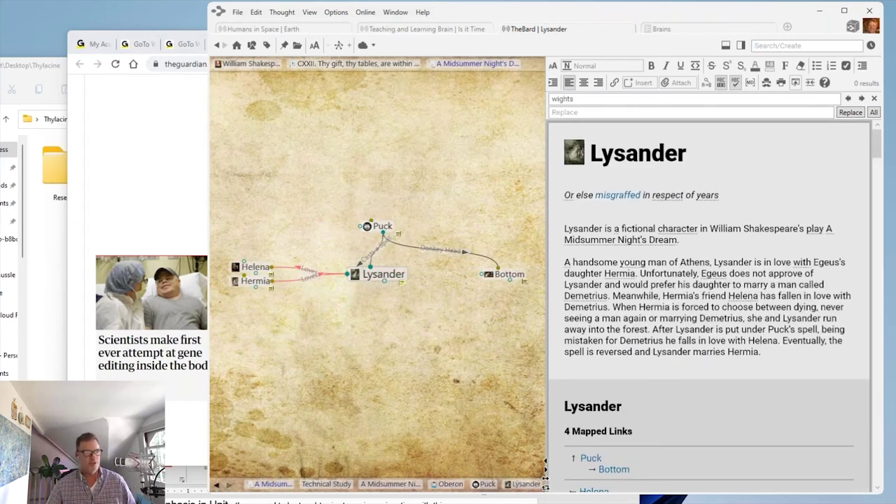
click(255, 267)
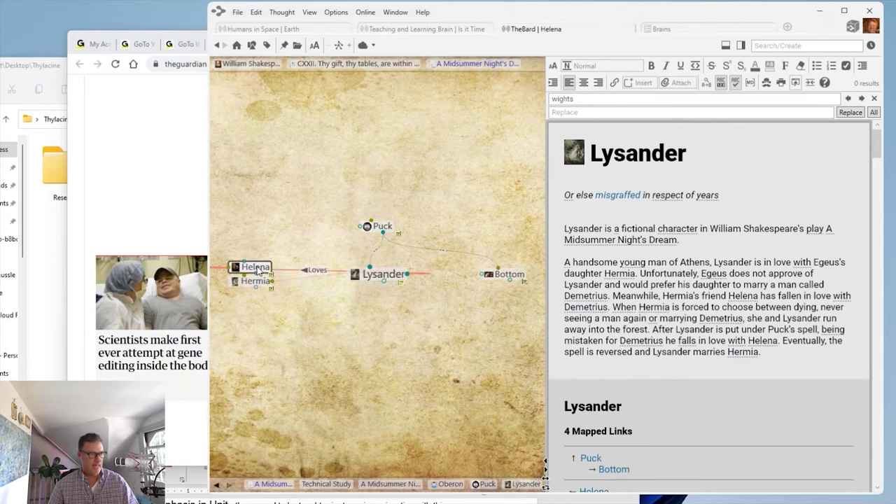
click(256, 268)
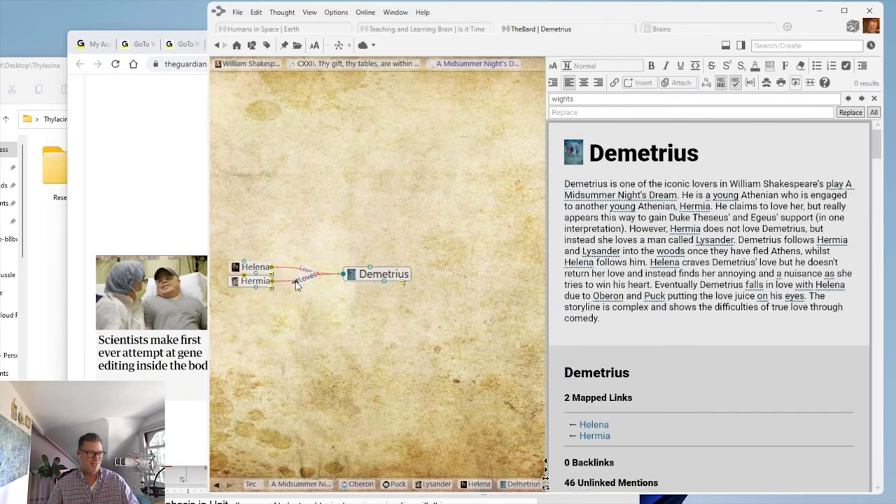
click(255, 286)
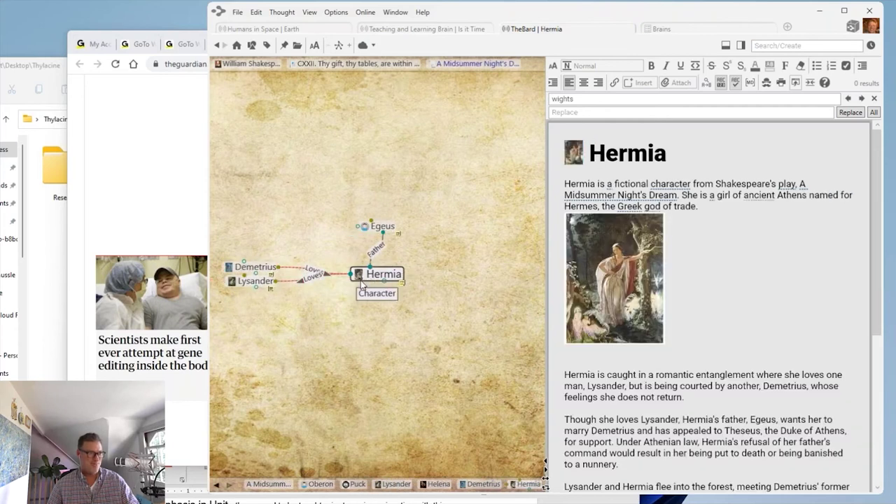
click(263, 285)
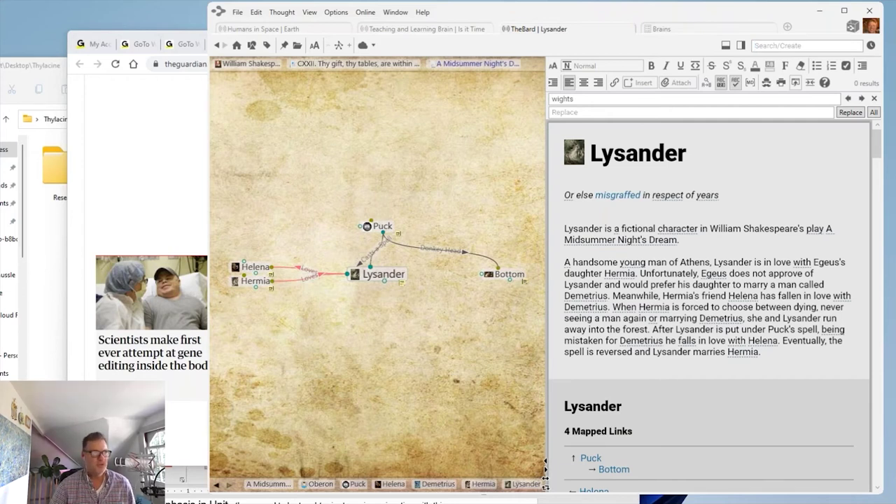
click(381, 226)
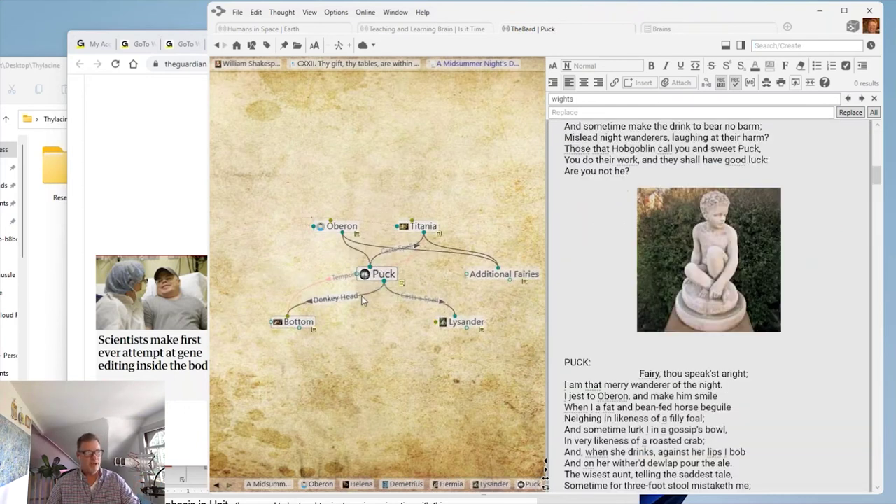
Cycle the Donkey Head link between Puck and Bottom through its direction options and close its properties.
click(363, 299)
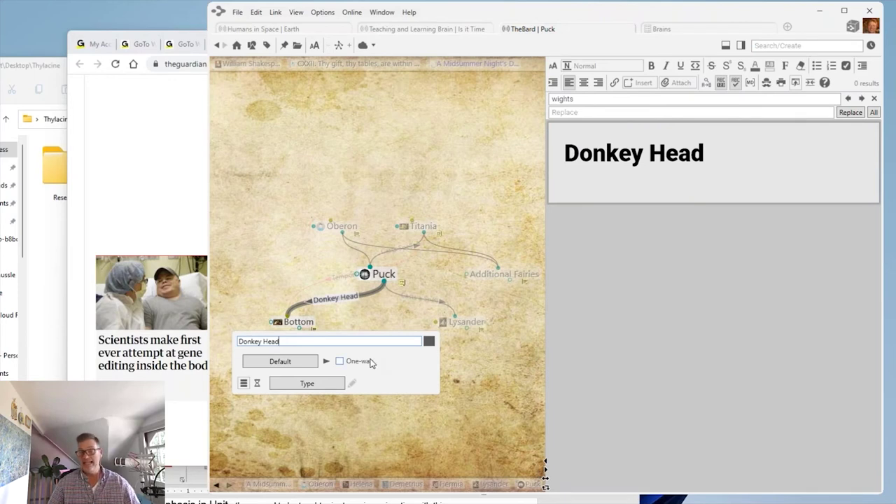
click(326, 361)
click(326, 361)
click(326, 361)
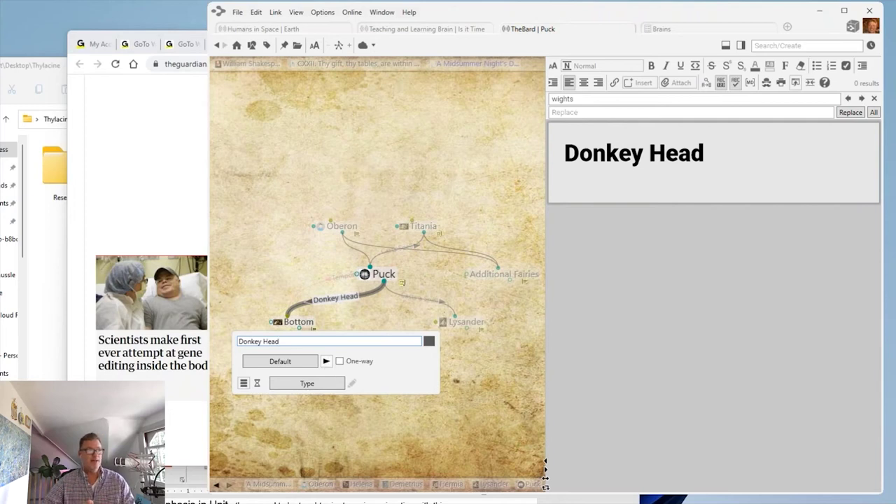
click(326, 362)
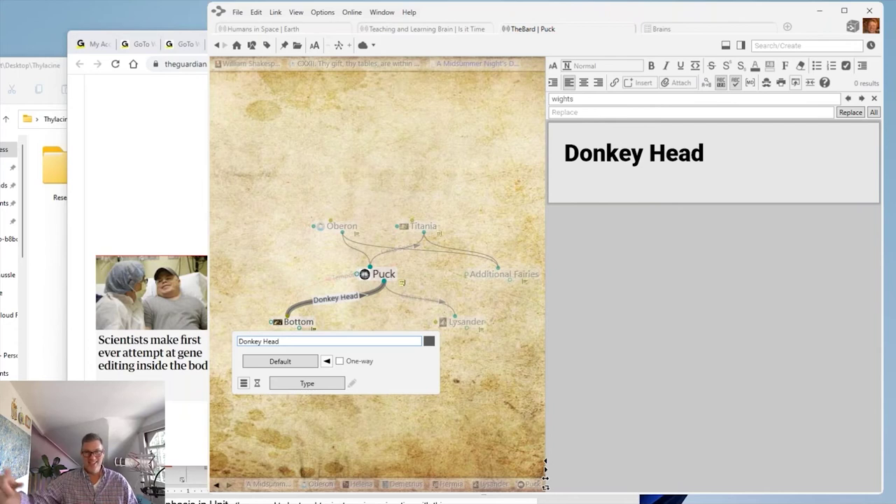
click(327, 361)
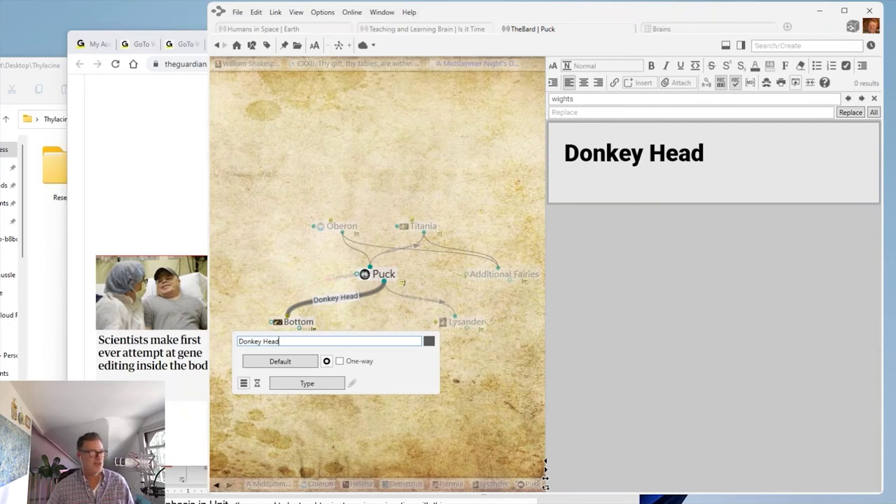
click(481, 389)
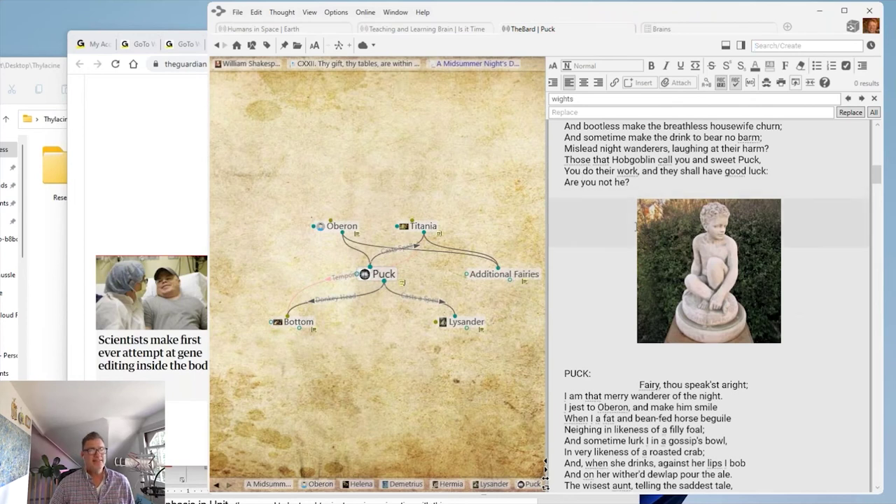
Go to the beginning of Puck's note and review the available paragraph styles and insert options.
scroll(633, 224, up, 10)
scroll(635, 227, up, 1)
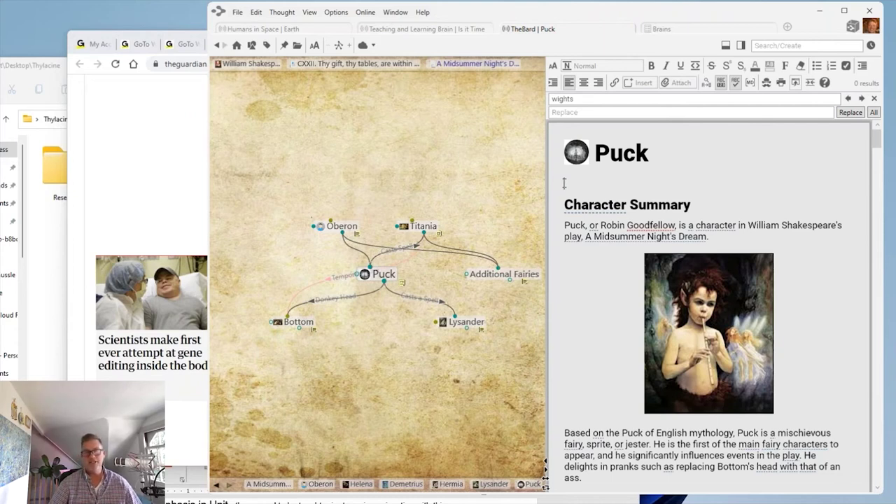
click(603, 70)
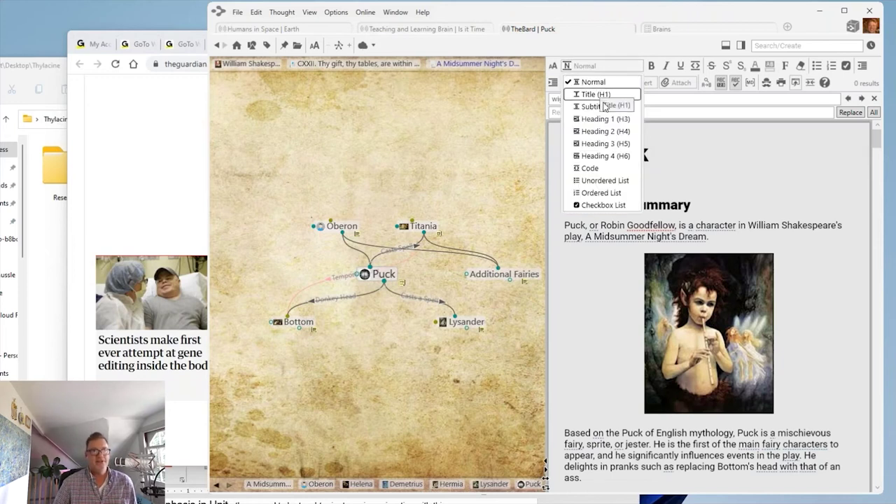
click(876, 140)
mouse_move(876, 140)
mouse_down()
mouse_move(891, 273)
mouse_move(884, 171)
mouse_move(869, 136)
mouse_up()
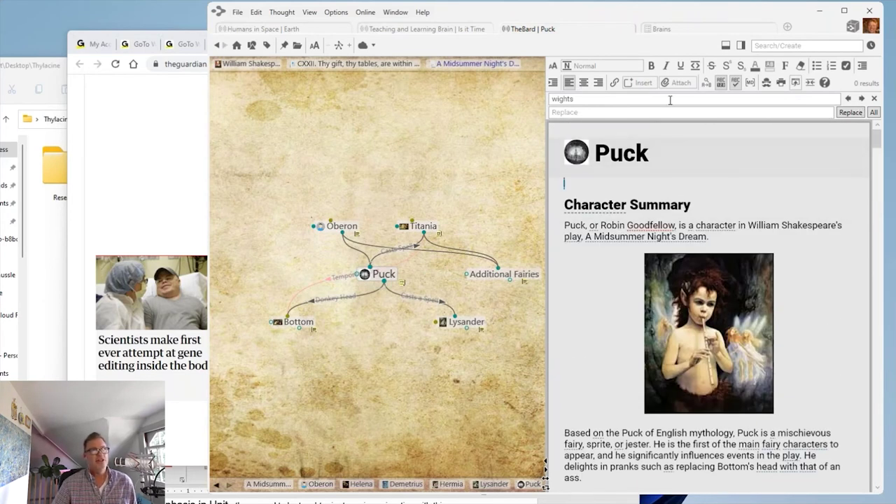
click(643, 83)
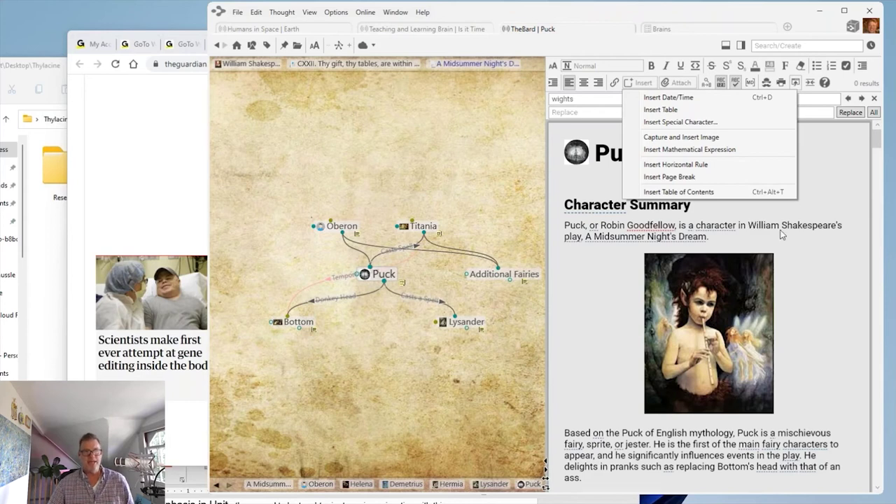
click(853, 271)
Show the pop-up table of contents over Puck's note and jump to the Music section.
click(811, 225)
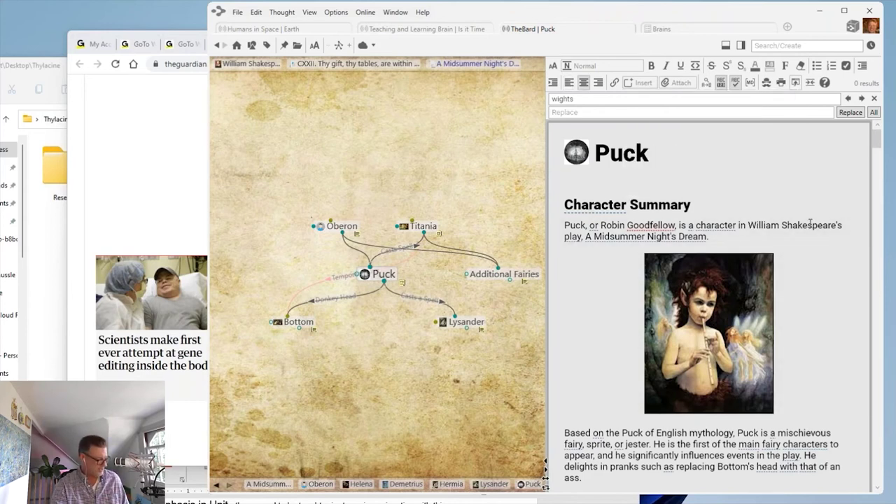
mouse_move(811, 223)
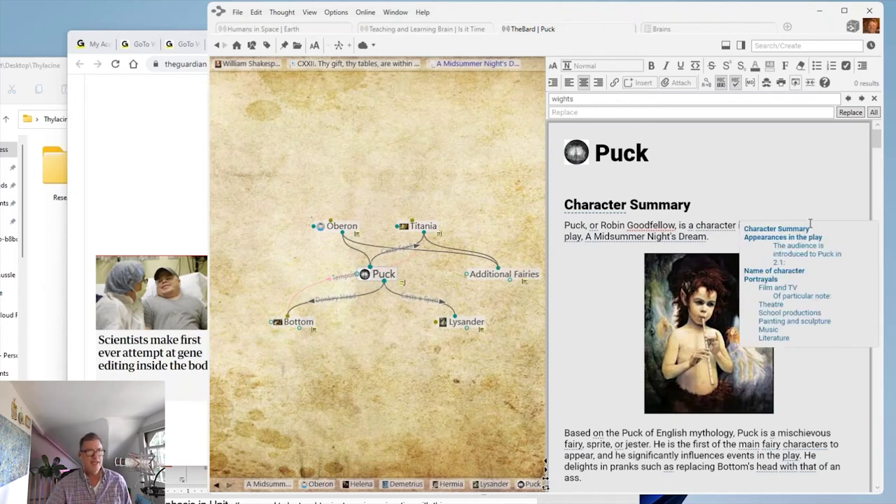
click(768, 330)
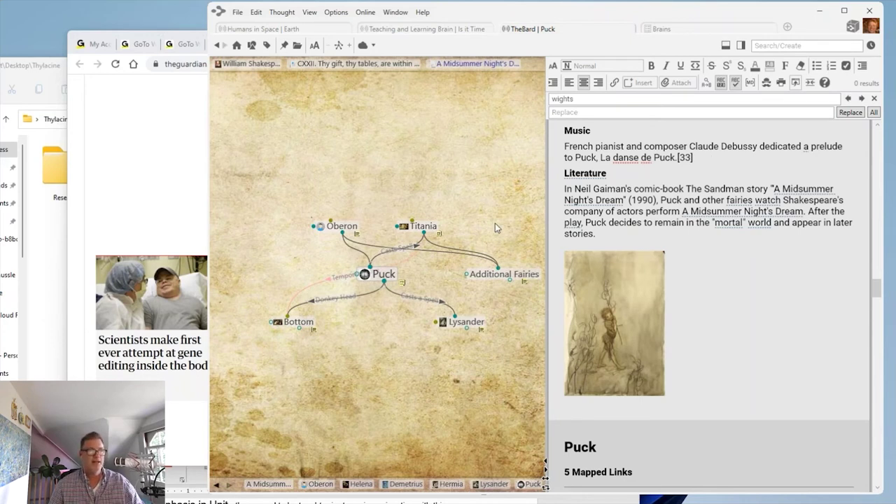
scroll(723, 228, up, 1)
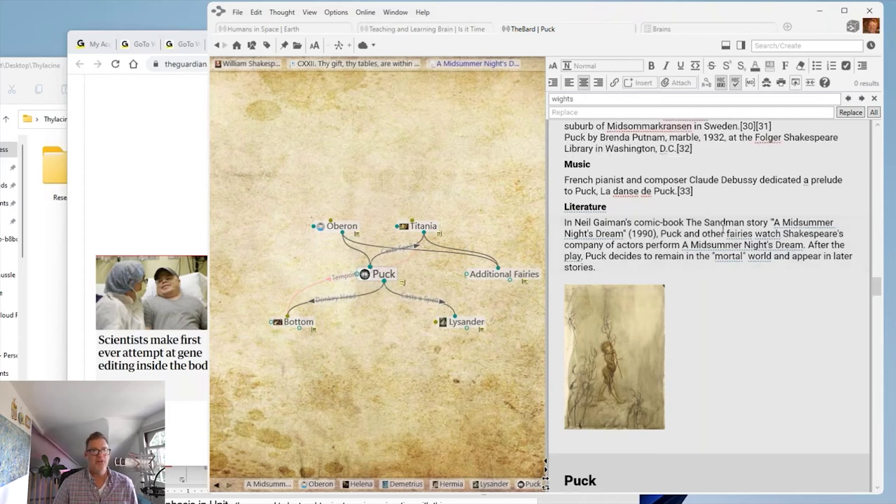
Insert a table of contents on the empty line above Character Summary in Puck's note.
scroll(723, 227, up, 2)
drag(877, 286, 880, 134)
click(573, 184)
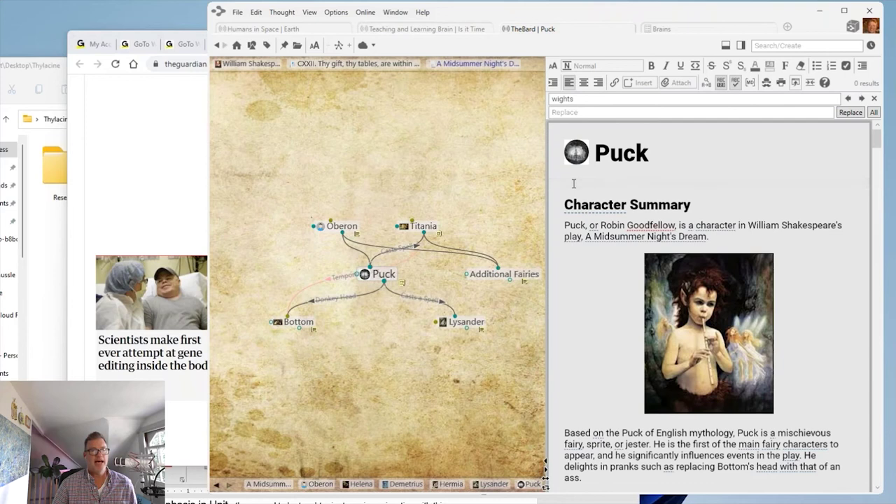
click(642, 82)
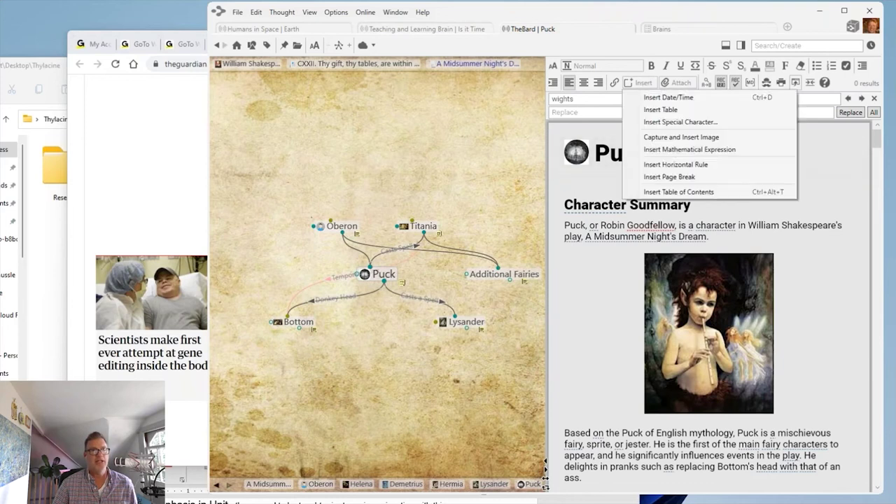
click(679, 192)
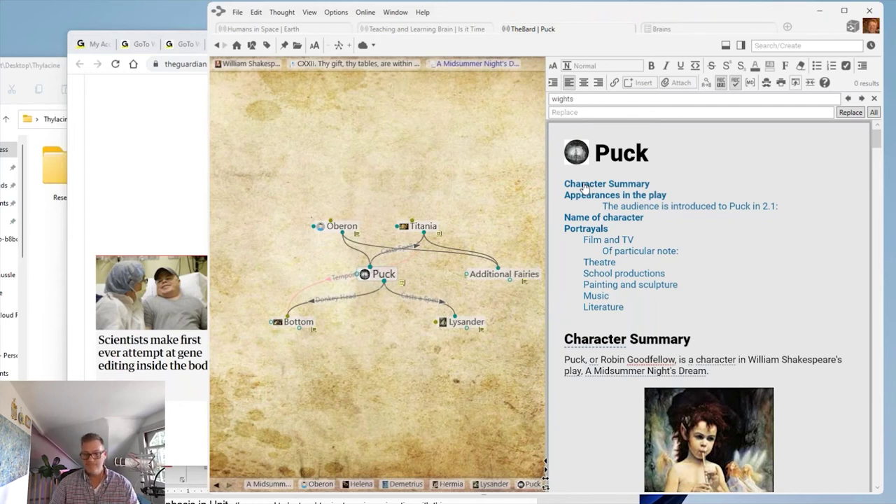
Follow the "Of particular note" entry in the table of contents, view the film portrayals, and return to the beginning of the note.
click(633, 252)
scroll(614, 330, down, 3)
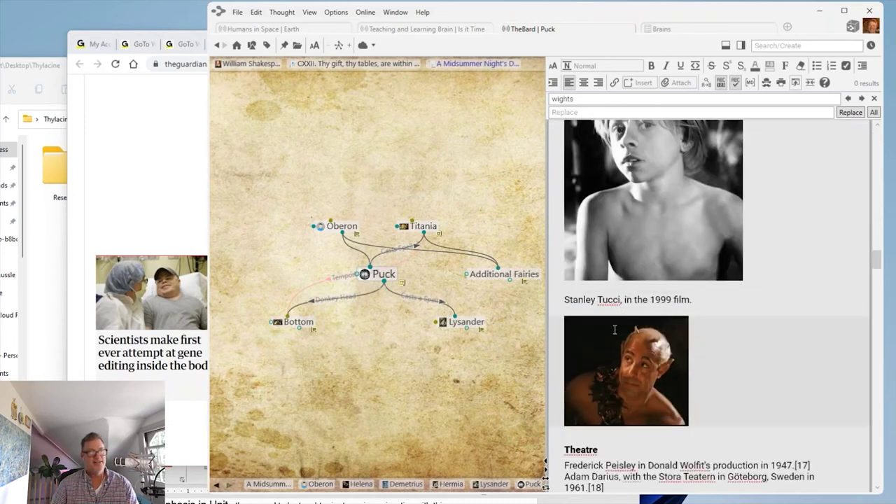
scroll(615, 330, down, 1)
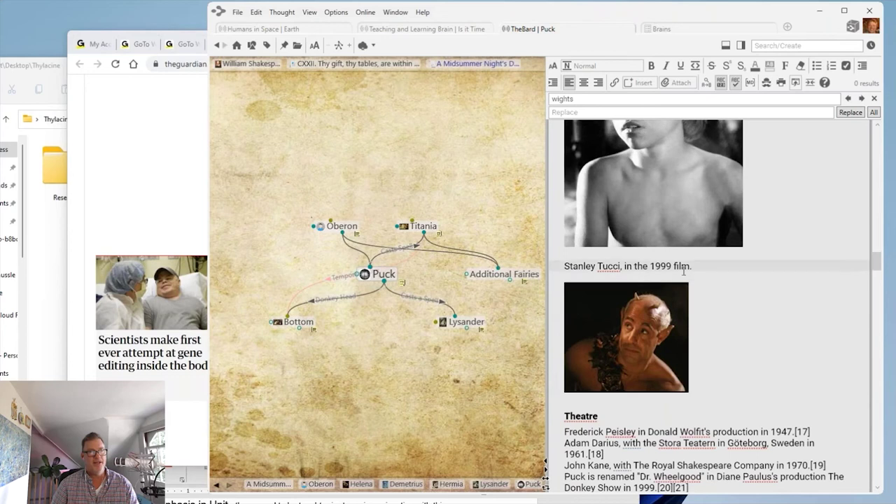
scroll(815, 383, up, 4)
scroll(813, 380, up, 9)
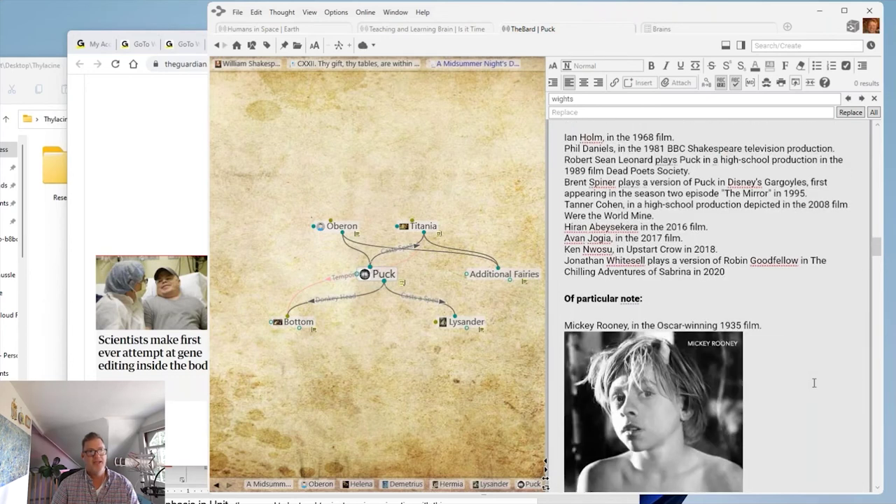
drag(877, 241, 874, 124)
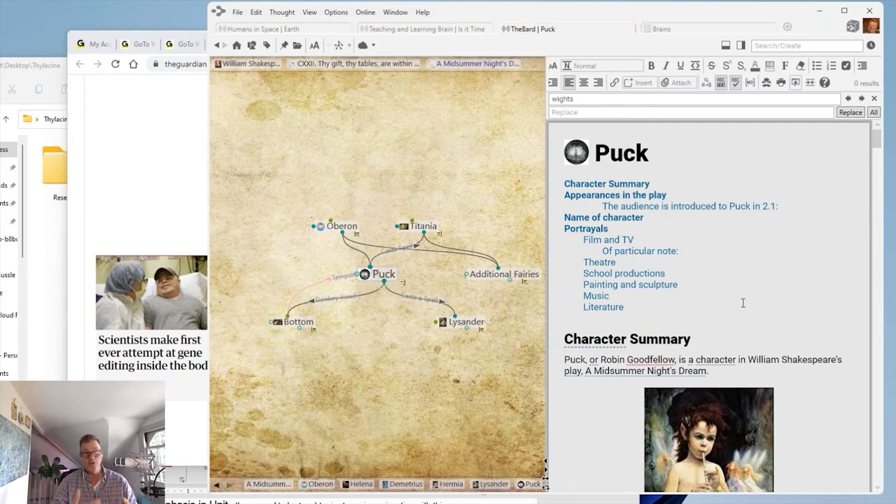
Add the line "Rock and Roll Music" directly beneath the Portrayals heading in Puck's note.
scroll(743, 302, down, 20)
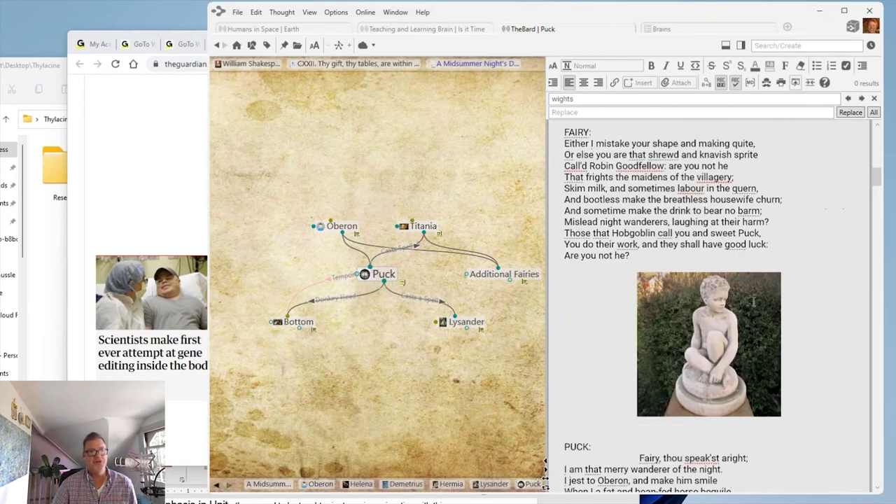
scroll(754, 301, down, 15)
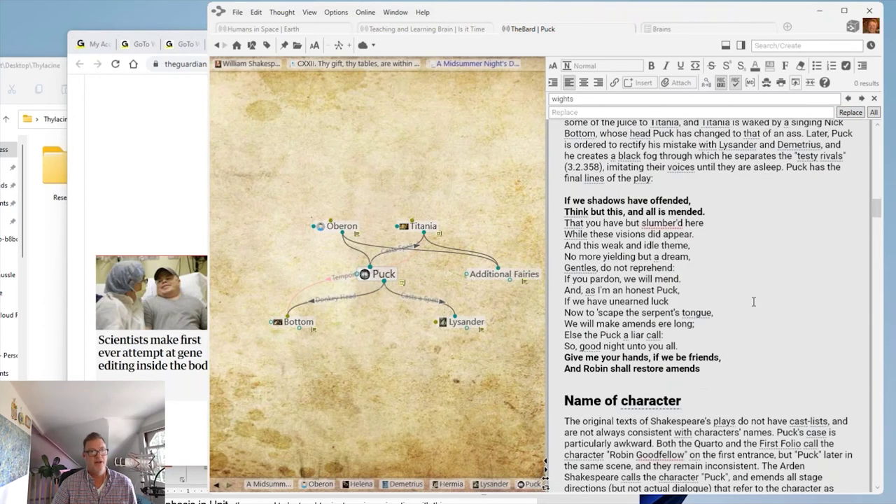
scroll(753, 302, down, 8)
scroll(742, 280, up, 7)
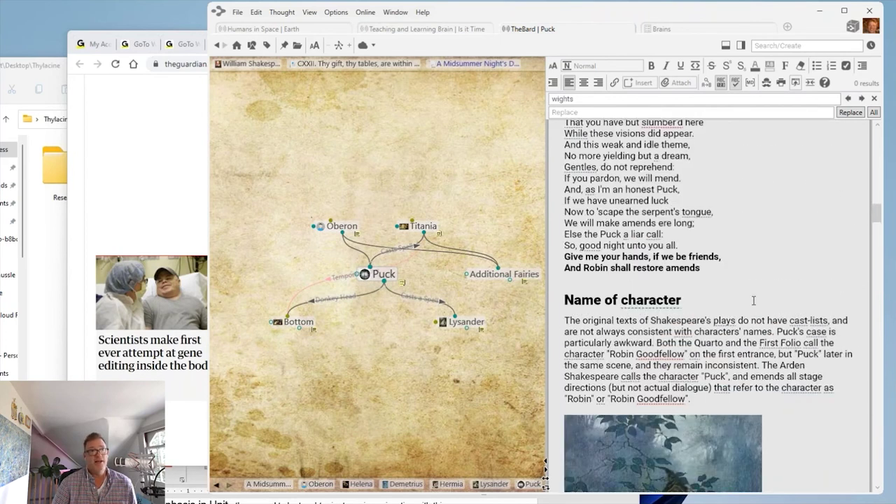
scroll(739, 274, down, 7)
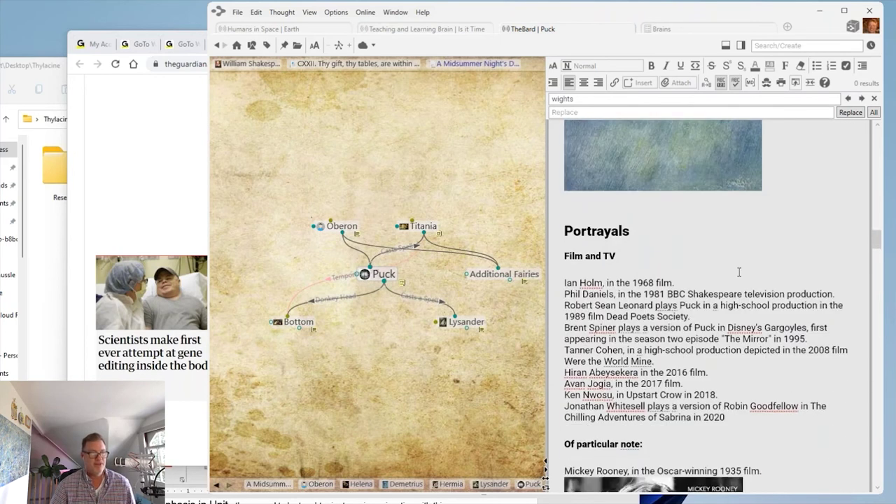
click(660, 269)
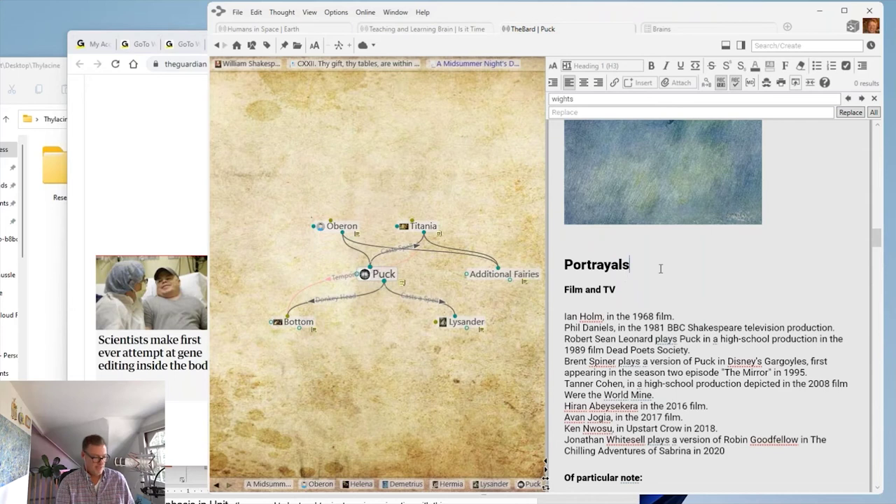
key(Return)
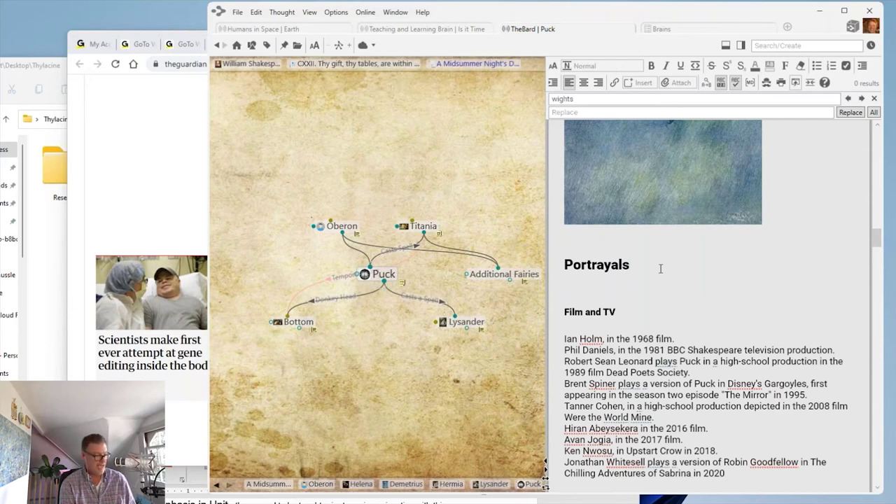
text(Rock and)
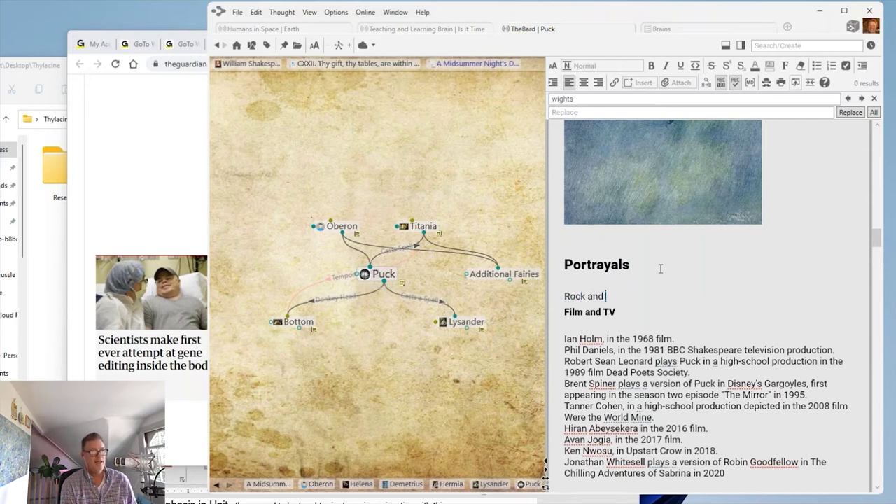
text( Roll Music)
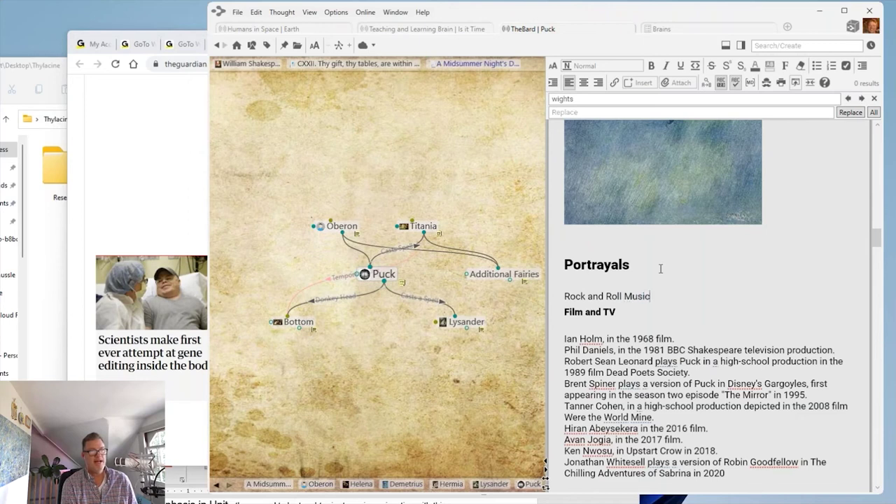
Add spacing below the "Rock and Roll Music" line, style it as Heading 2 (H4), and return to the table of contents.
key(Return)
key(Return)
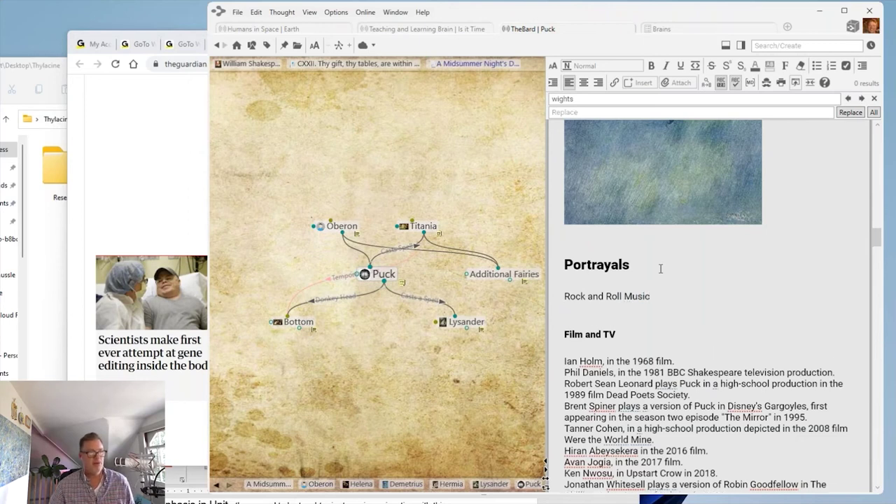
click(612, 296)
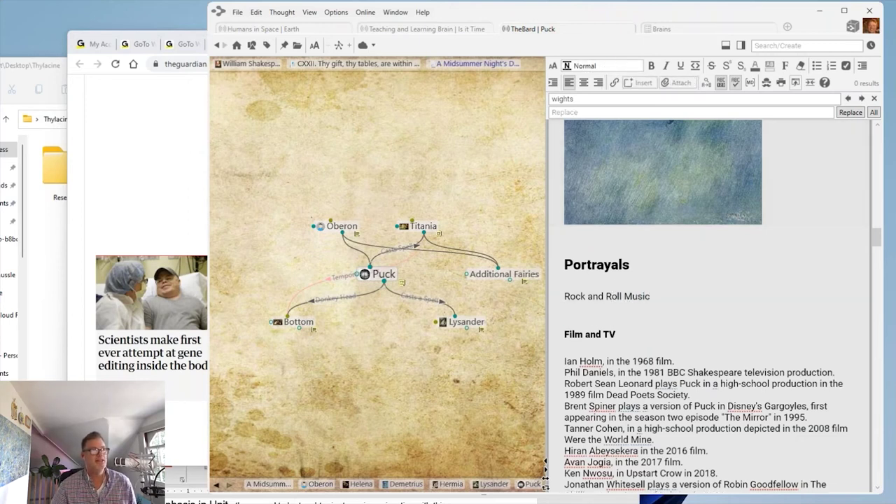
click(602, 65)
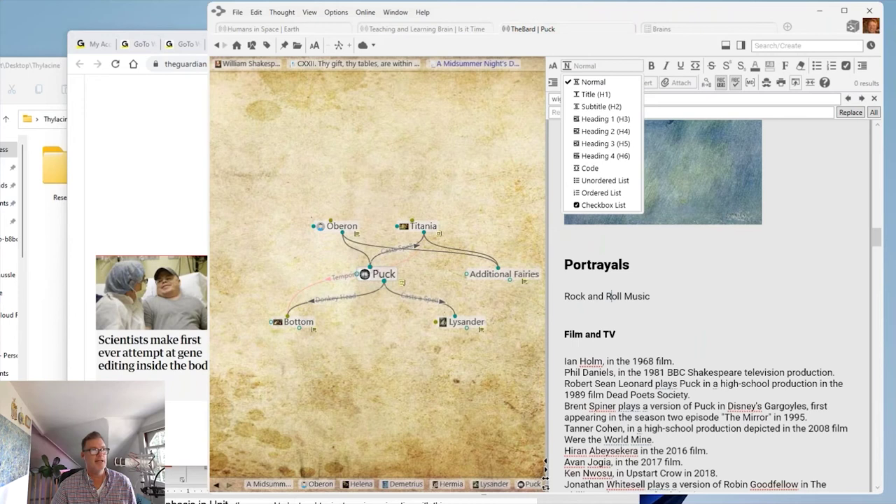
click(605, 132)
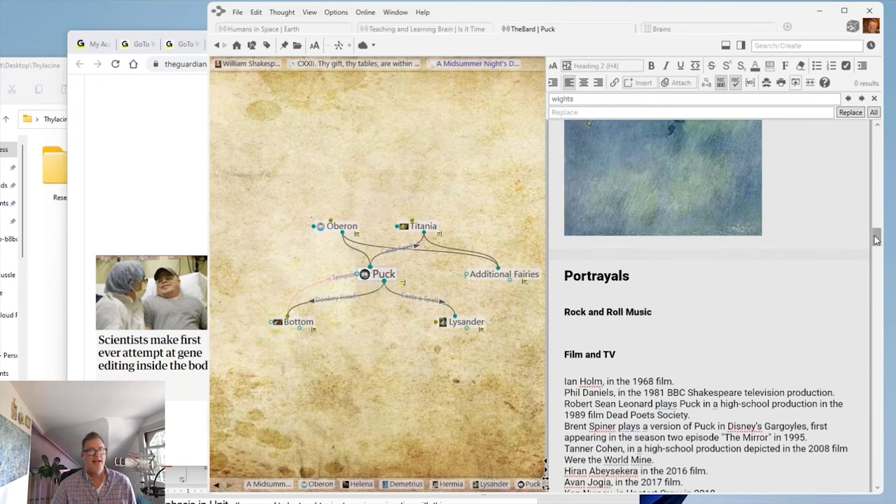
drag(879, 238, 884, 129)
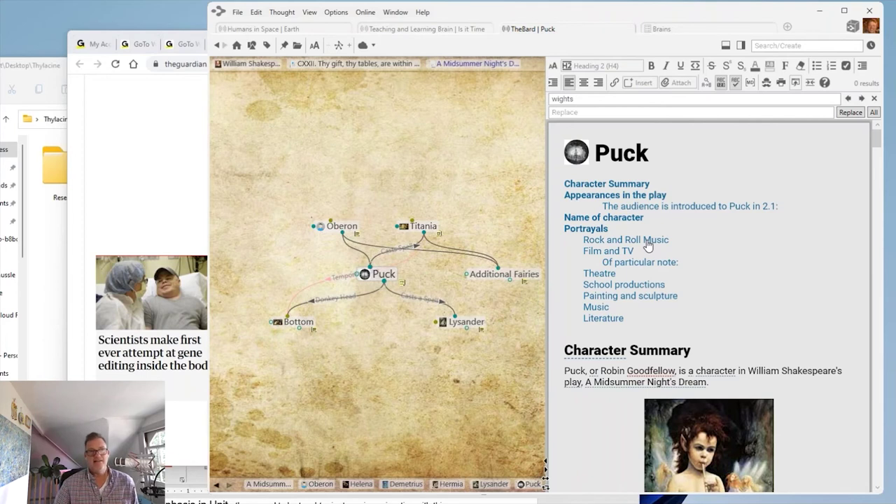
Collapse the Appearances in the play, Character Summary and Portrayals sections in Puck's note.
scroll(747, 326, down, 3)
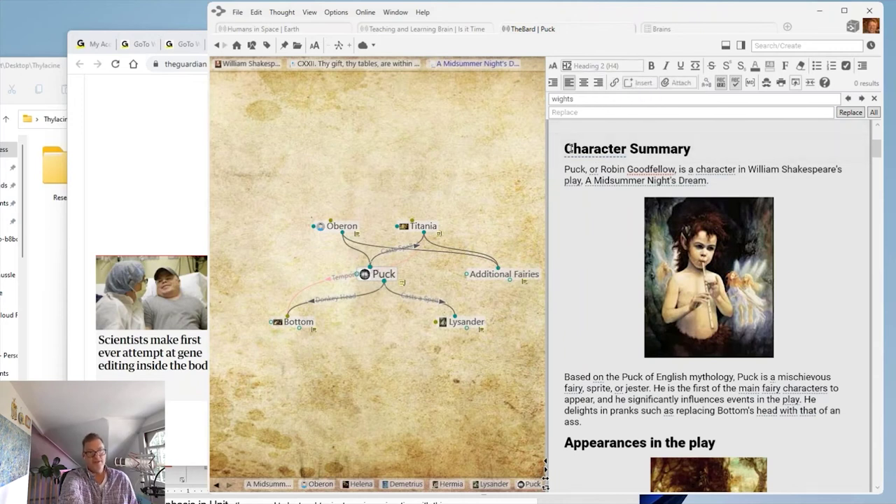
scroll(571, 147, down, 12)
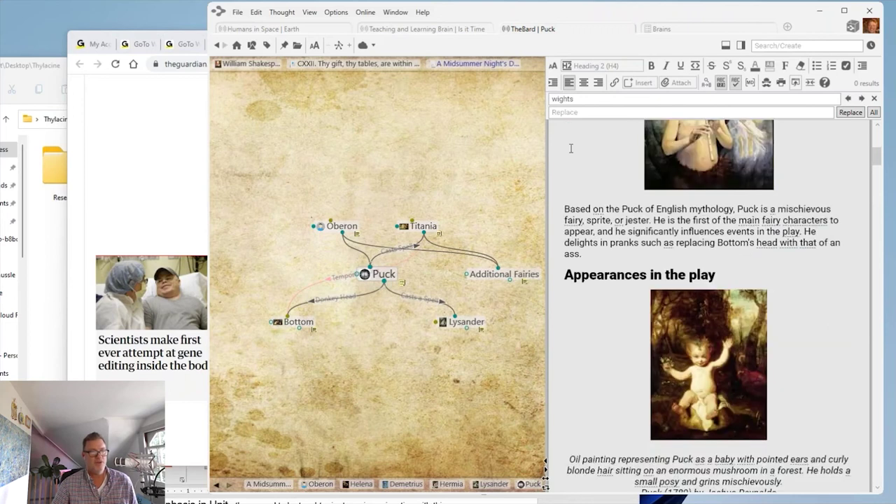
scroll(643, 365, down, 15)
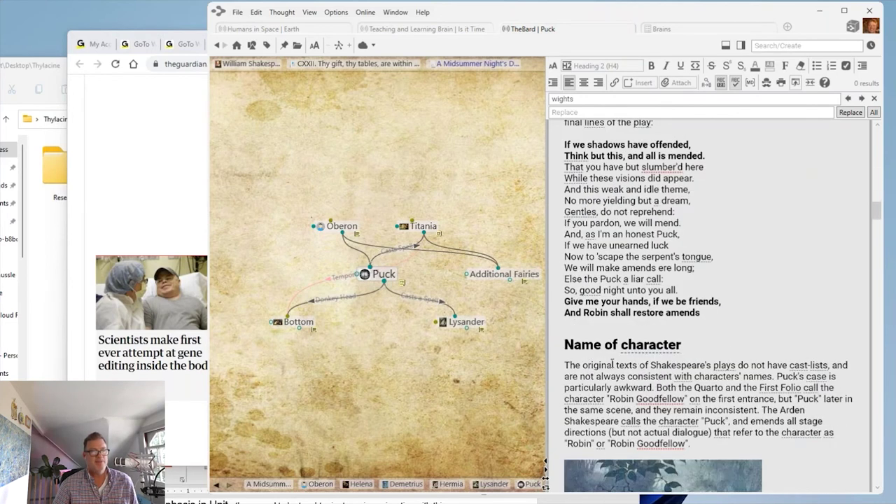
scroll(727, 225, up, 8)
scroll(727, 225, up, 10)
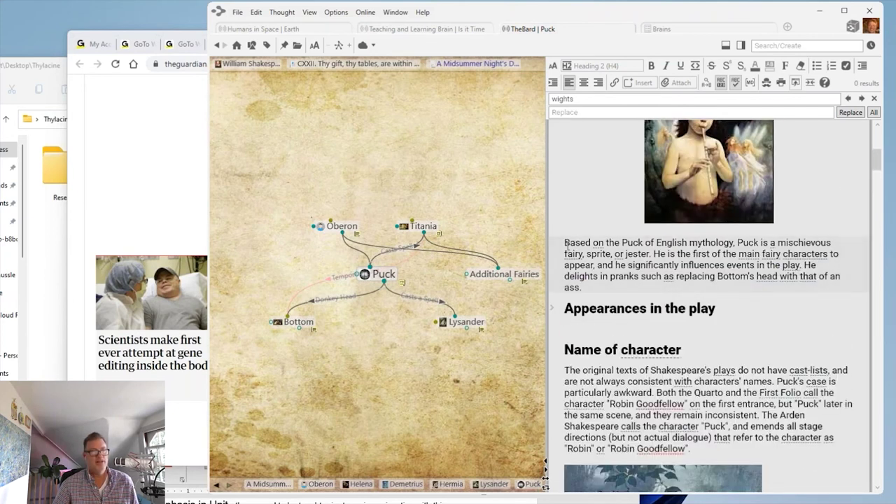
scroll(550, 219, up, 5)
click(552, 182)
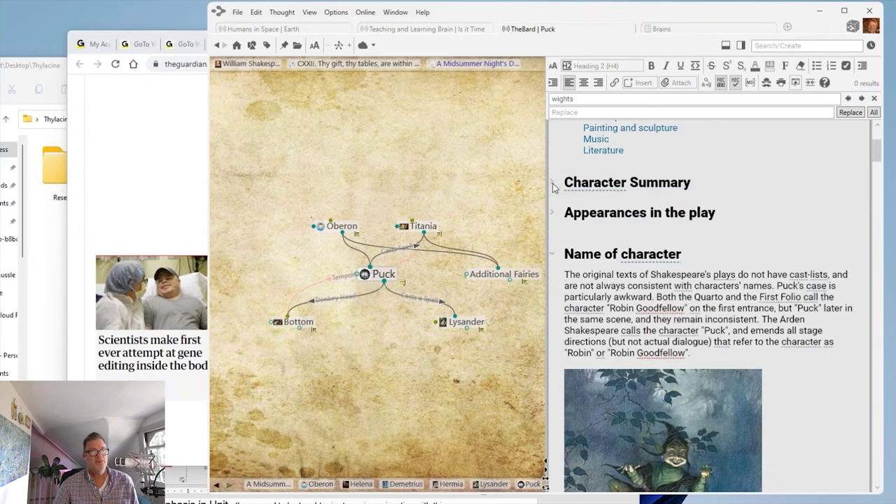
scroll(605, 285, down, 4)
scroll(701, 322, up, 3)
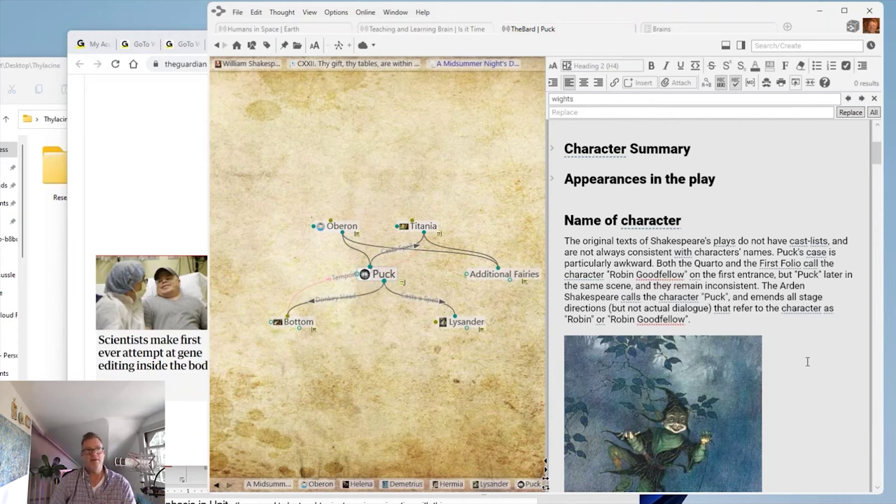
scroll(650, 285, down, 5)
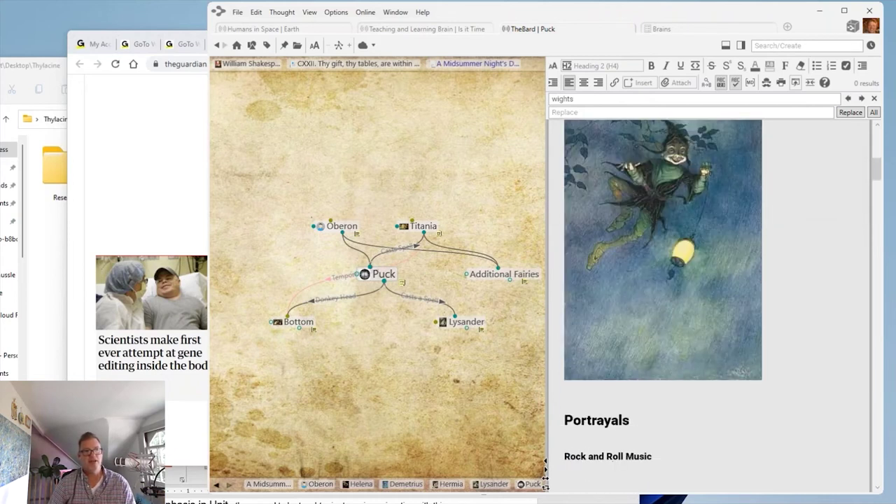
click(554, 420)
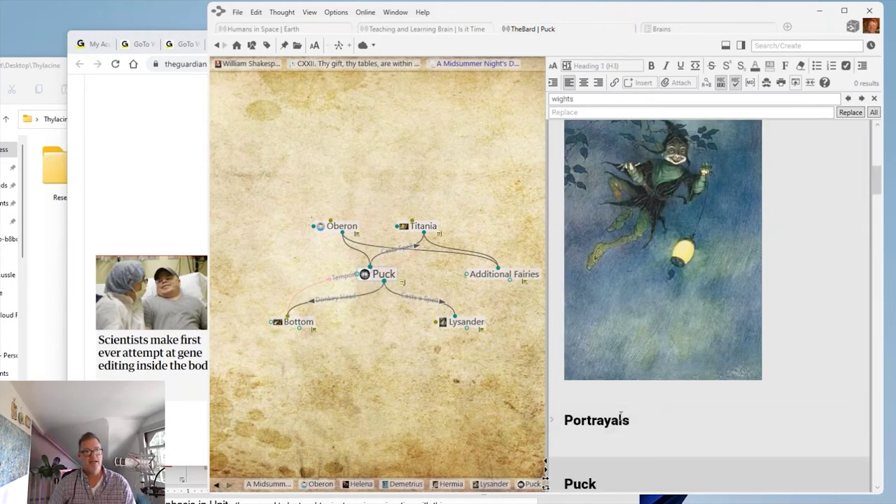
Expand the collapsed sections of Puck's note again and return to the beginning of the note.
scroll(709, 308, up, 10)
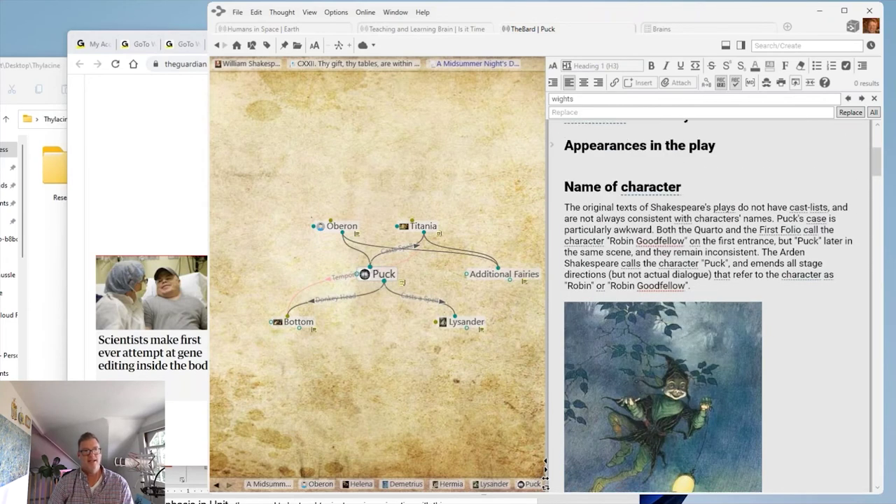
scroll(714, 309, down, 3)
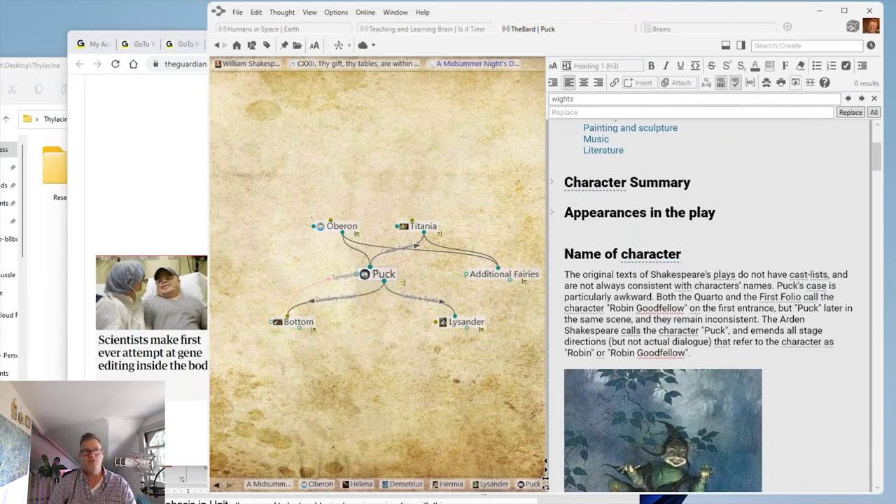
click(553, 213)
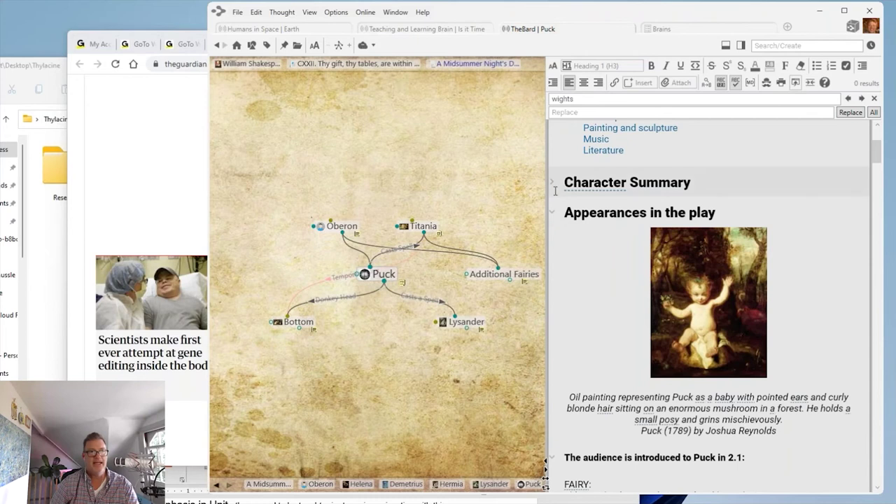
click(555, 187)
scroll(661, 265, down, 2)
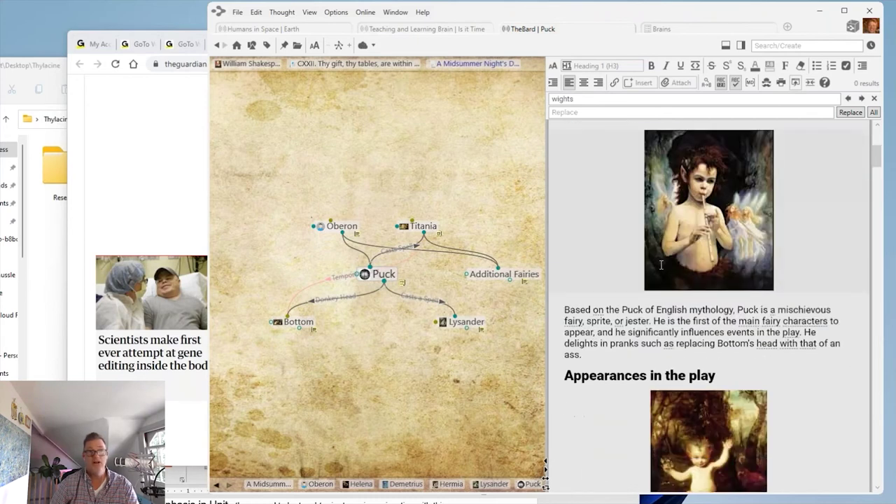
scroll(661, 265, up, 6)
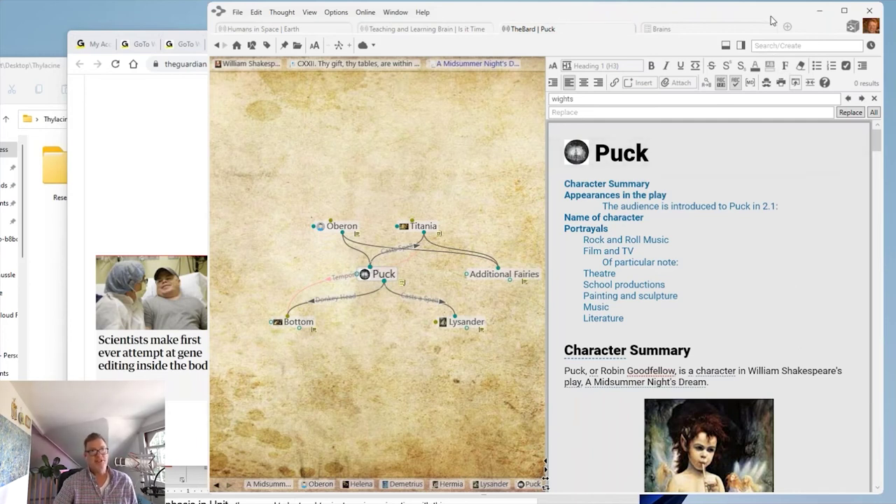
Maximize the window and widen the note editor so that Puck's note fills the whole window.
click(845, 10)
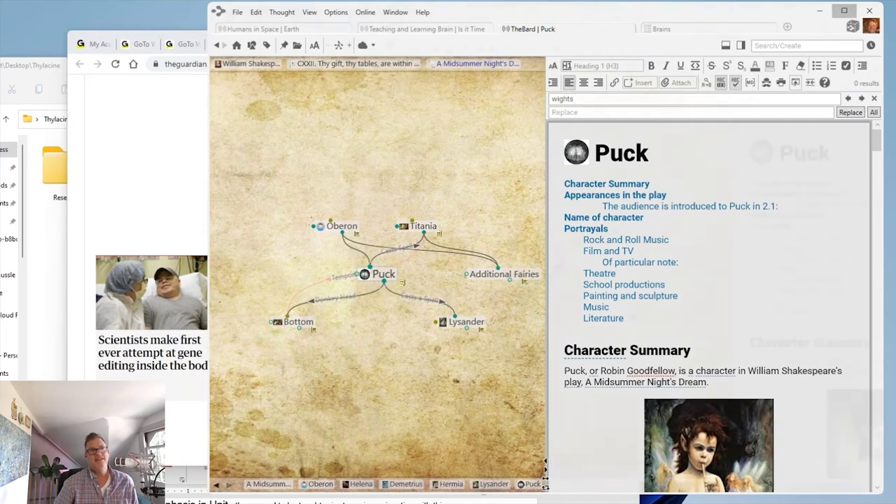
drag(448, 490, 418, 490)
click(418, 476)
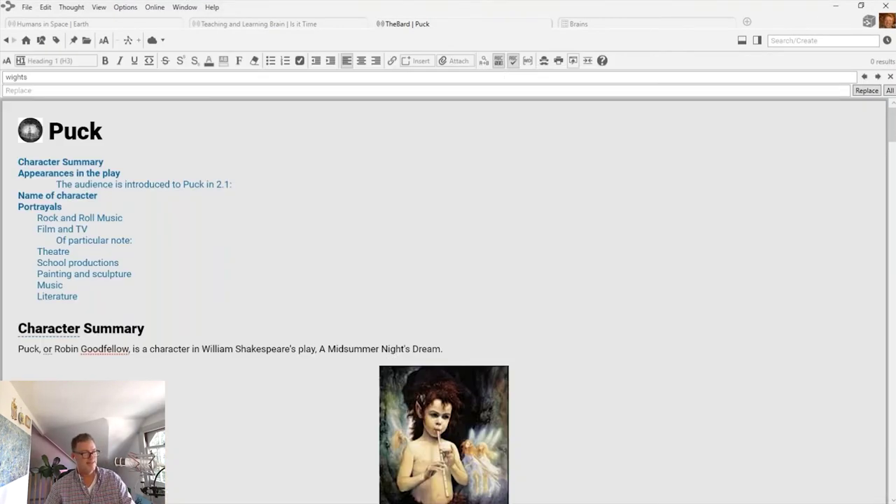
scroll(578, 292, down, 10)
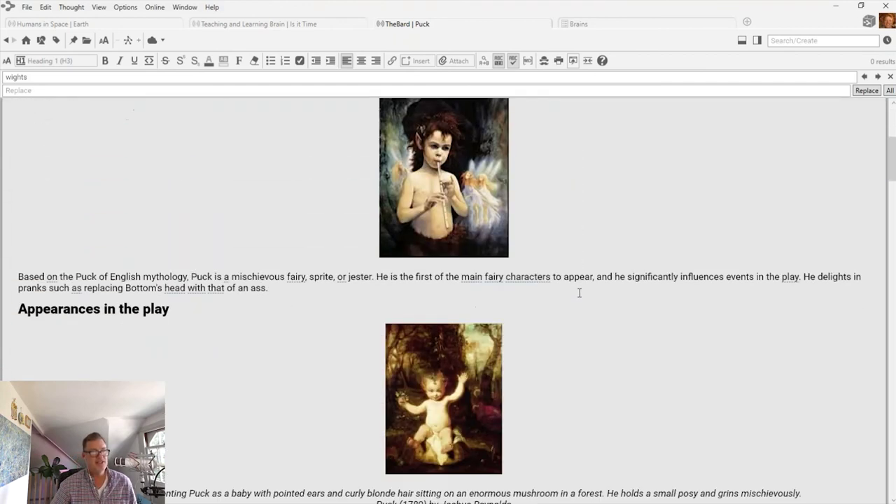
scroll(579, 293, up, 10)
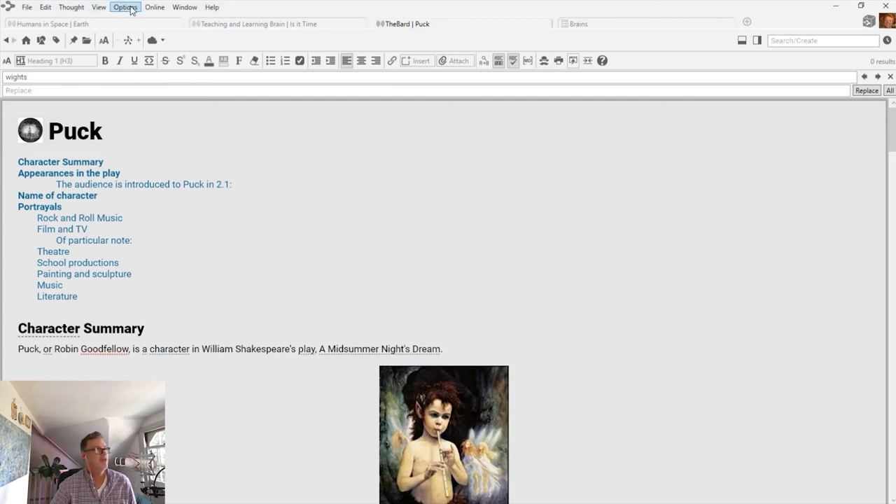
Set the notes editor layout to Multi-column in the preferences and close the dialog.
click(130, 9)
click(154, 137)
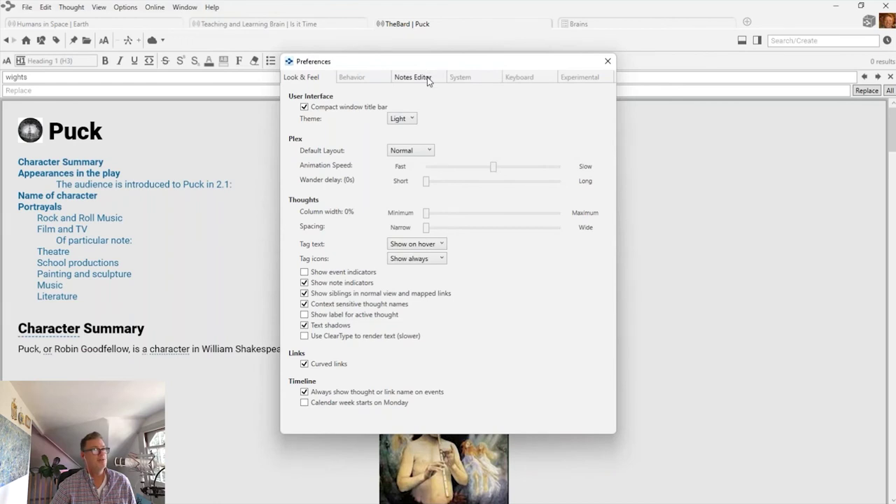
click(428, 81)
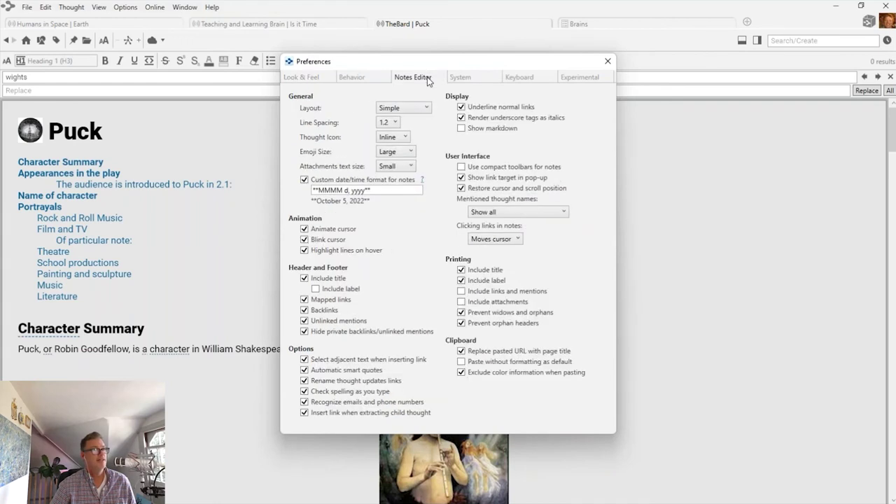
click(403, 108)
click(410, 132)
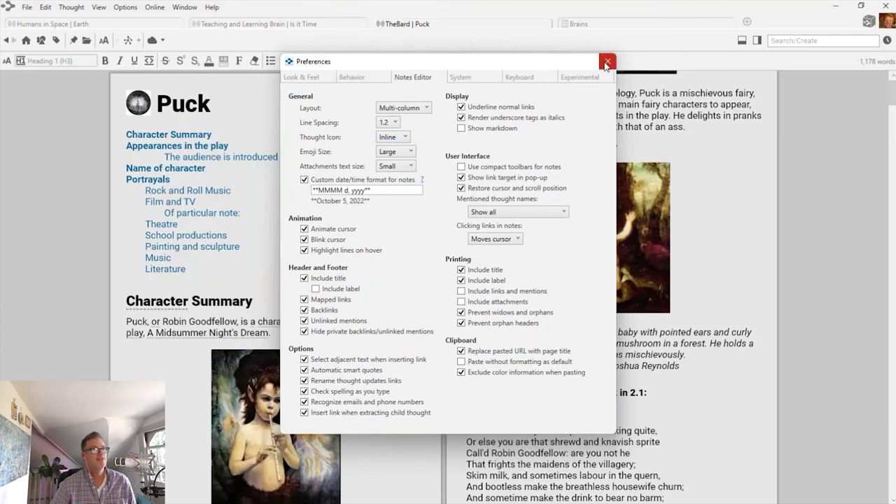
drag(606, 66, 409, 70)
click(409, 70)
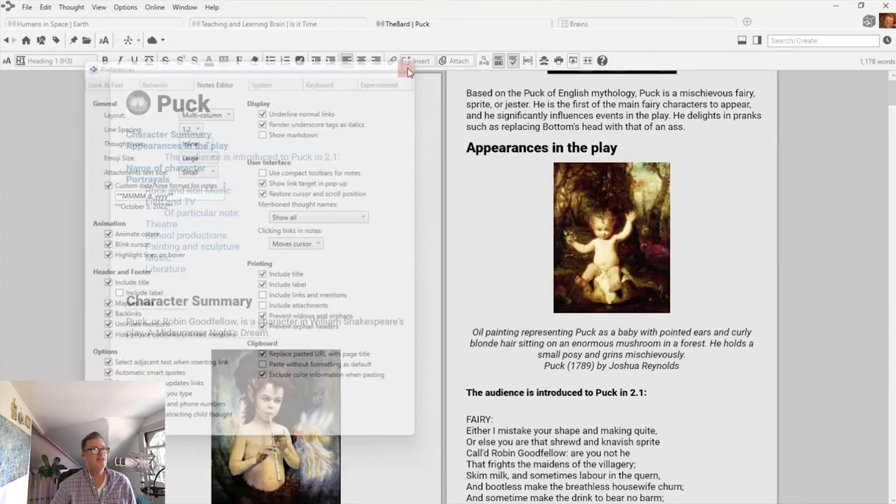
Look through Puck's note in the multi-column layout down to the Portrayals section.
scroll(592, 231, down, 5)
scroll(592, 231, up, 5)
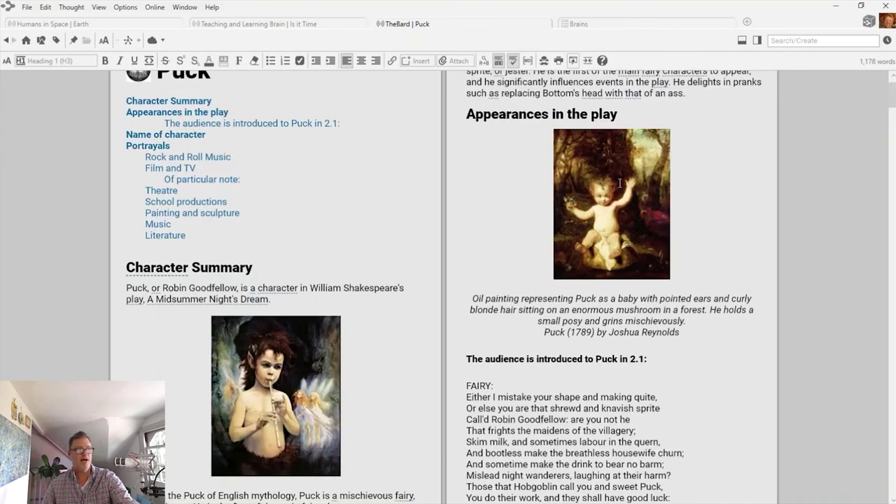
scroll(637, 225, down, 9)
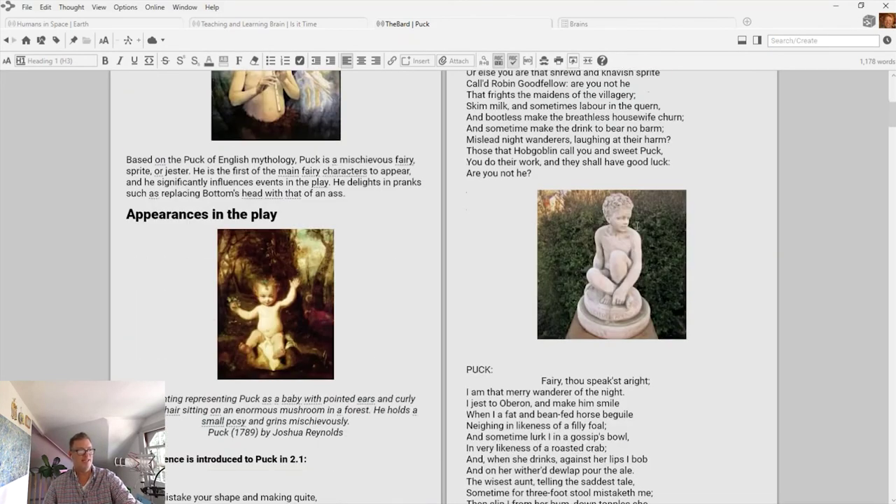
scroll(637, 226, down, 9)
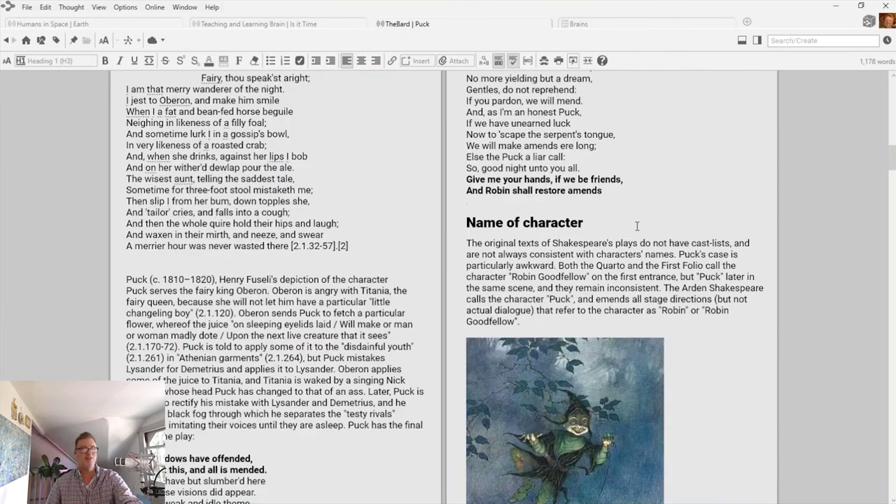
scroll(638, 226, down, 9)
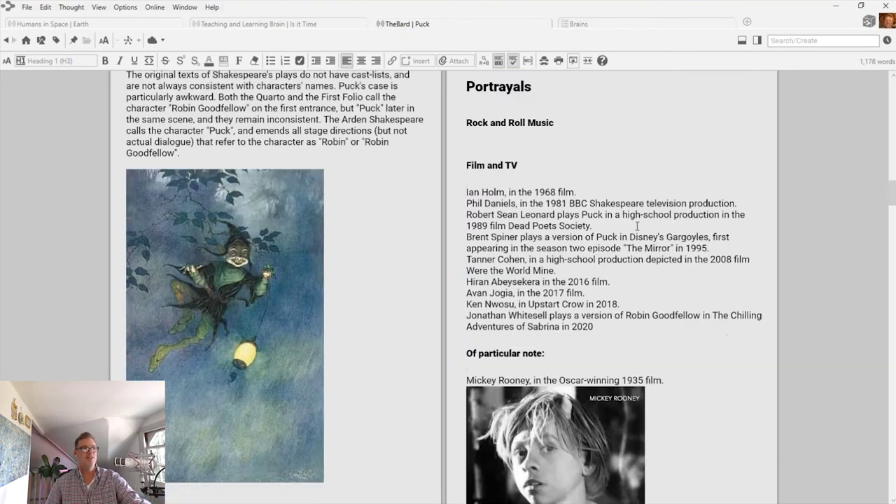
scroll(638, 226, up, 7)
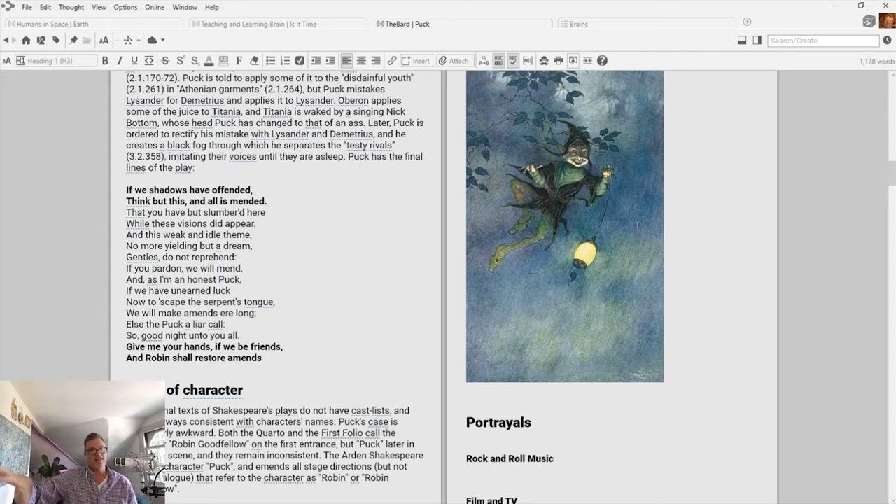
click(805, 40)
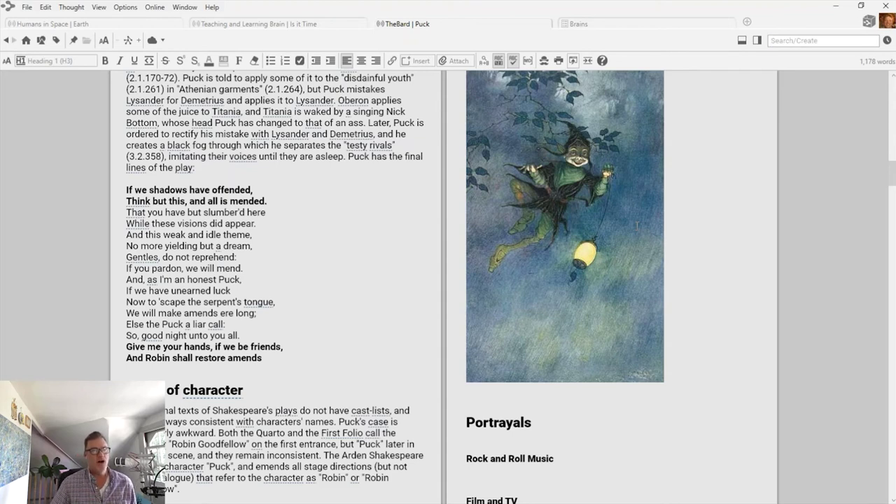
Select the text from the Henry Fuseli paragraph through the Name of character paragraph and view how the selection flows between columns.
scroll(537, 294, up, 3)
drag(537, 294, 126, 246)
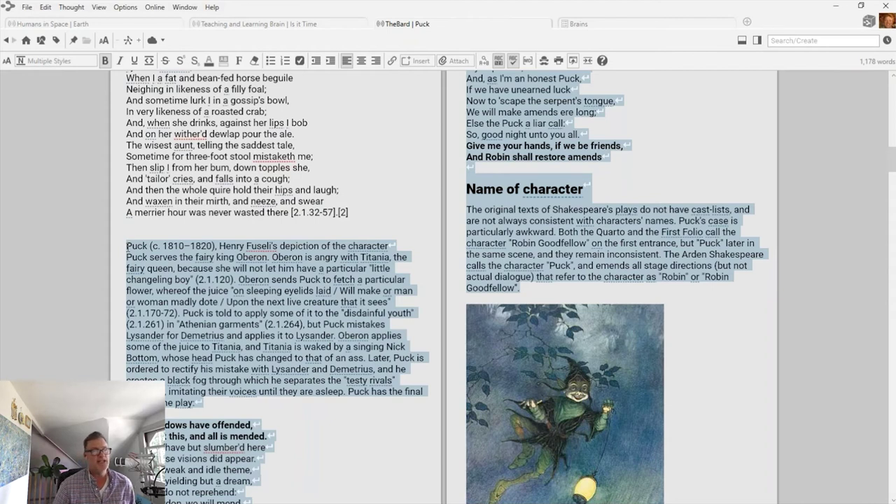
scroll(317, 283, up, 7)
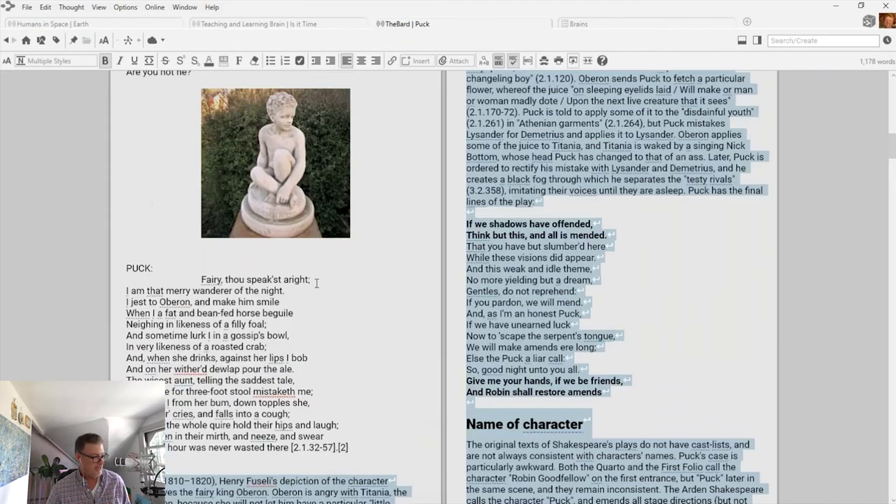
scroll(316, 283, up, 9)
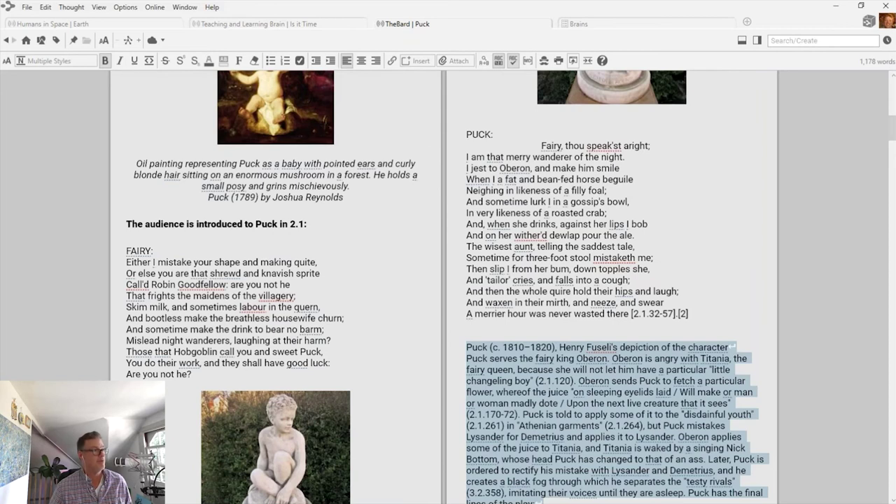
Bring the plex back beside Puck's note, view the Character Summary section, and narrow the note area to widen the plex.
key(Escape)
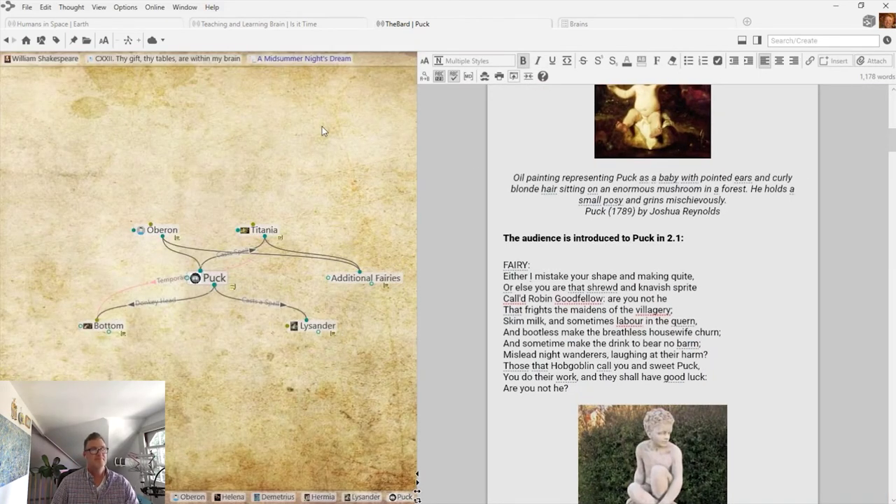
scroll(736, 266, up, 12)
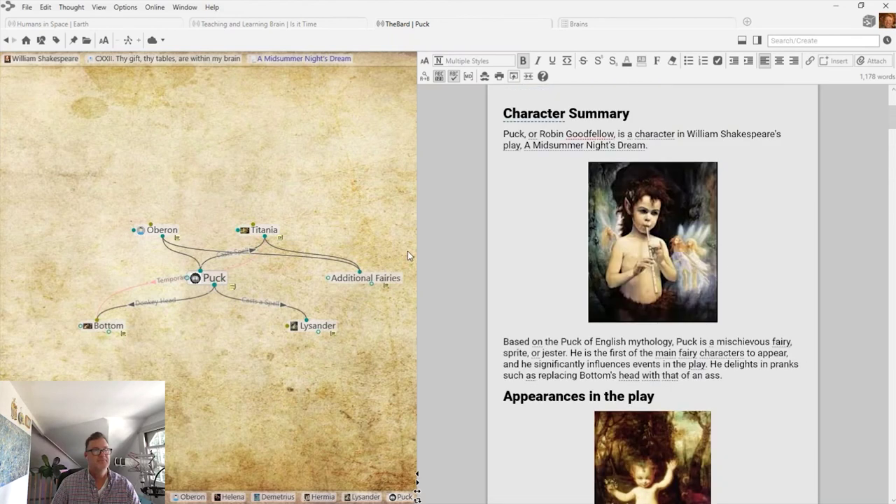
drag(443, 252, 526, 250)
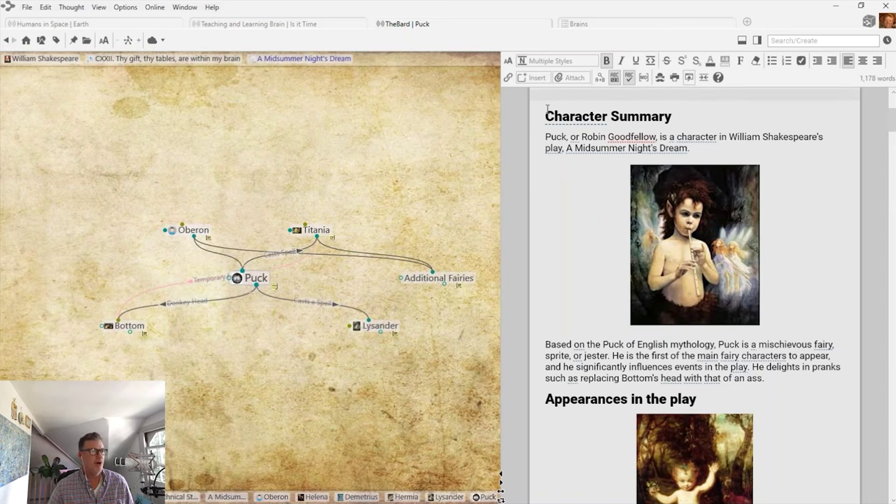
Search the brain for "fals" and open the Falstaff thought.
click(810, 40)
text(fals)
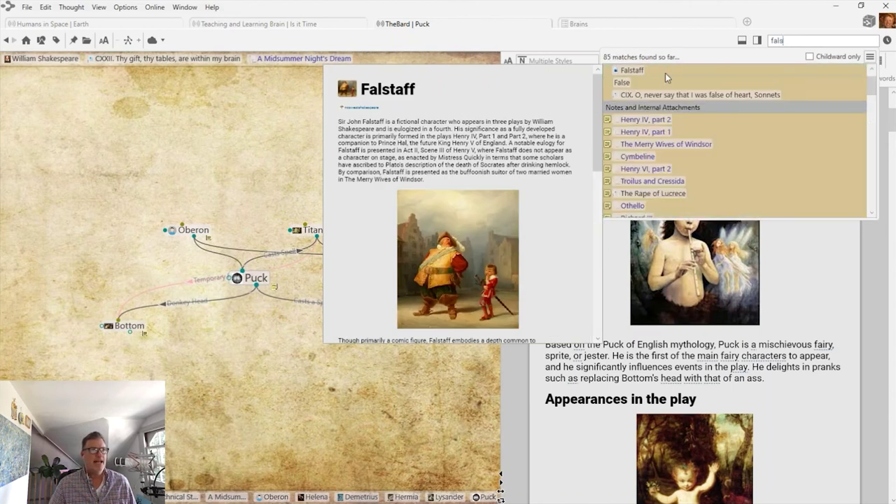
click(625, 71)
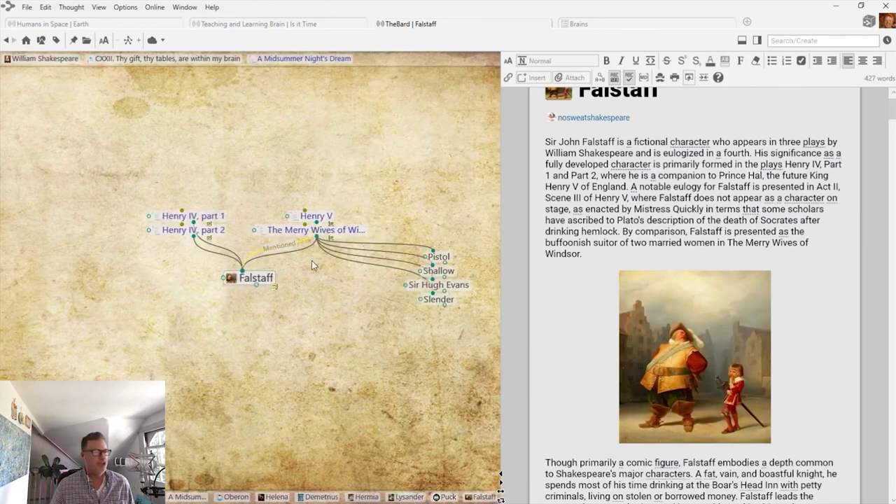
Look through Falstaff's note down to the Mapped Links and Backlinks sections beneath it.
scroll(785, 356, down, 5)
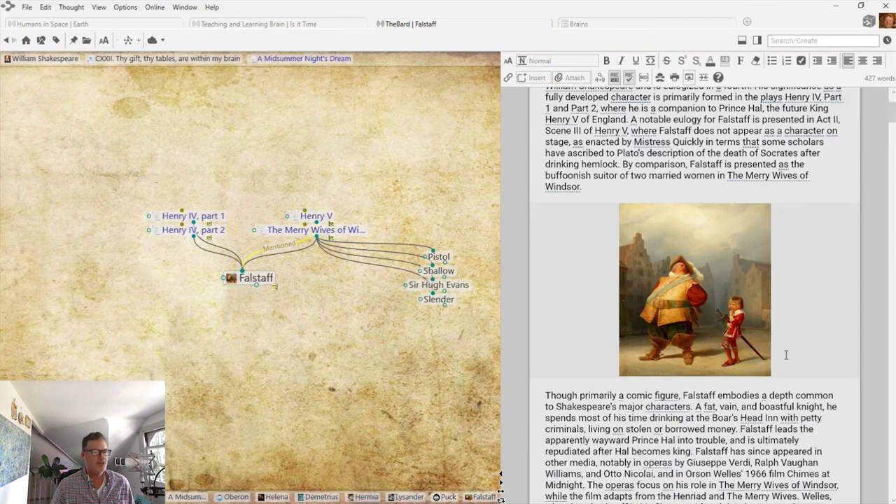
scroll(786, 355, down, 1)
scroll(785, 356, down, 10)
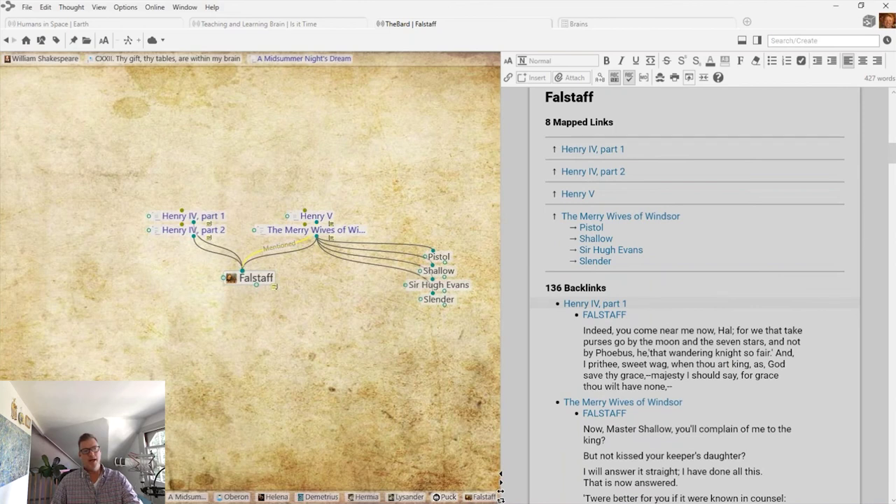
scroll(717, 265, up, 4)
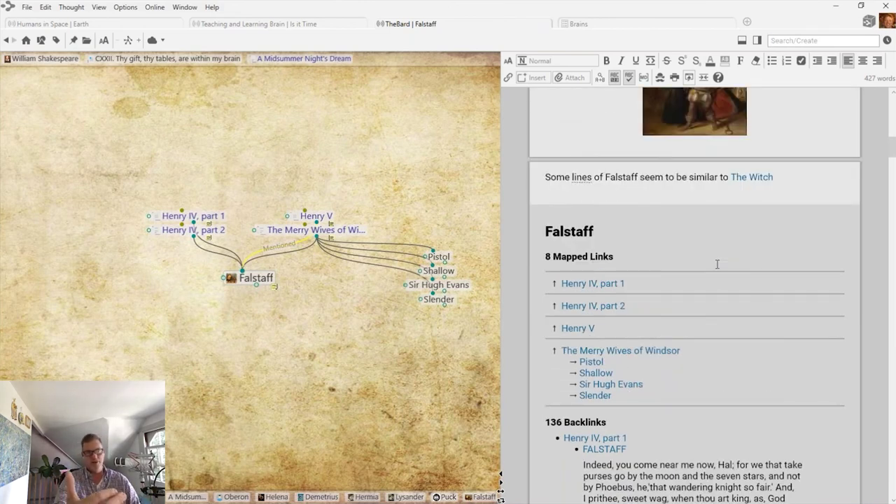
scroll(717, 264, down, 8)
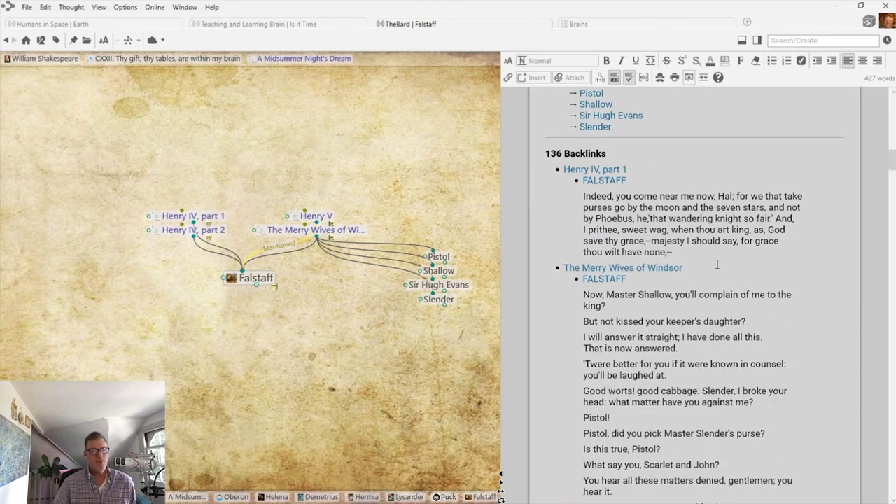
scroll(717, 264, up, 5)
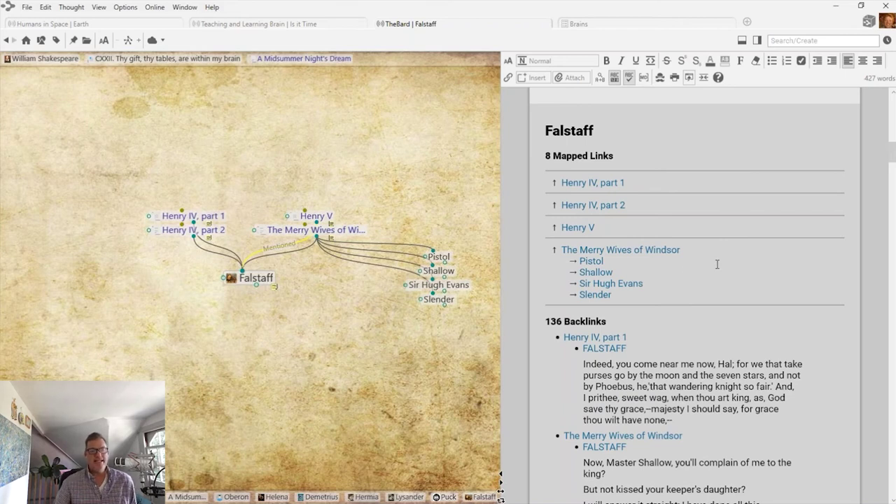
Expand Falstaff's note to fill the window and open Henry IV, part 1 from its mapped links.
double_click(502, 476)
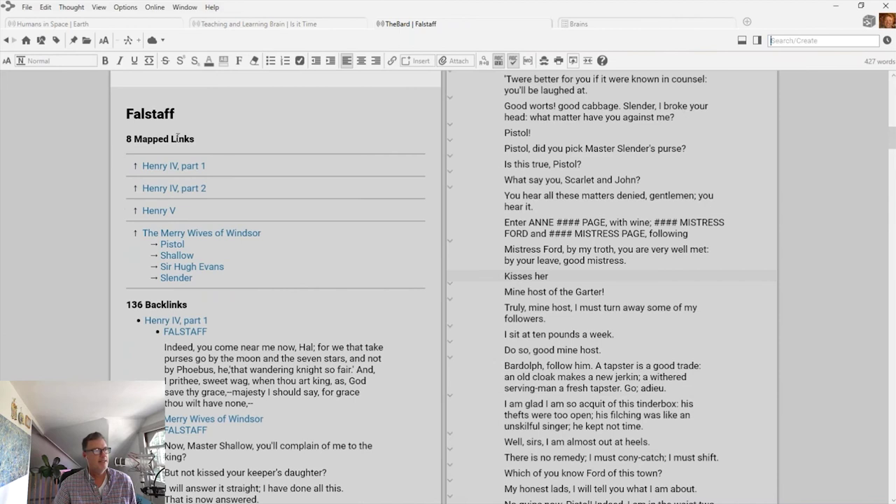
key(alt+f)
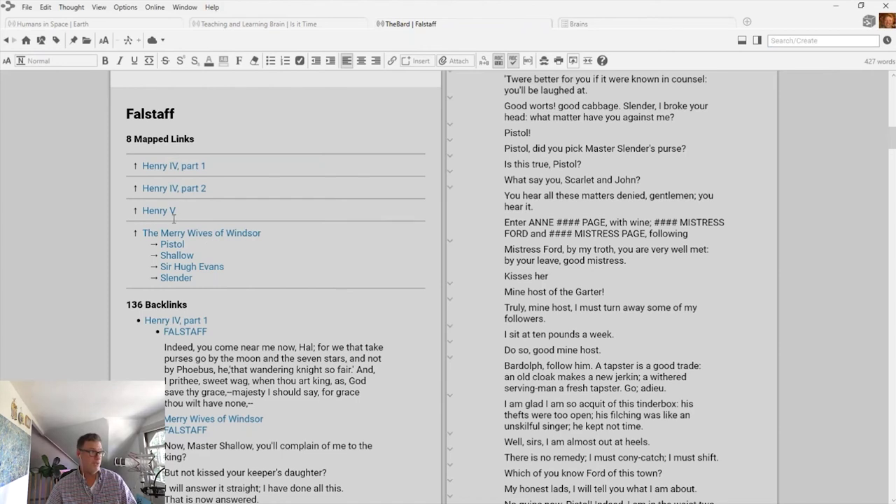
click(162, 172)
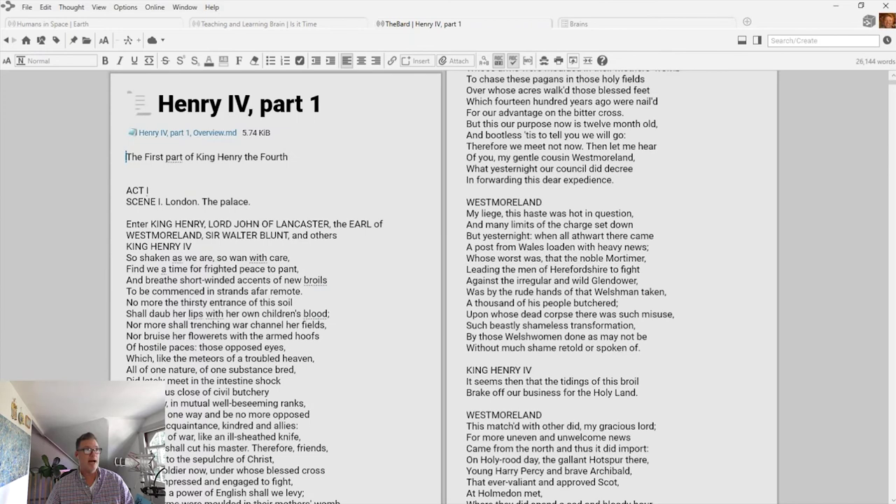
Look through the Henry IV, part 1 note to its end and open 1594 - Lord Chamberlain from its mapped links.
scroll(385, 206, down, 3)
scroll(385, 207, down, 5)
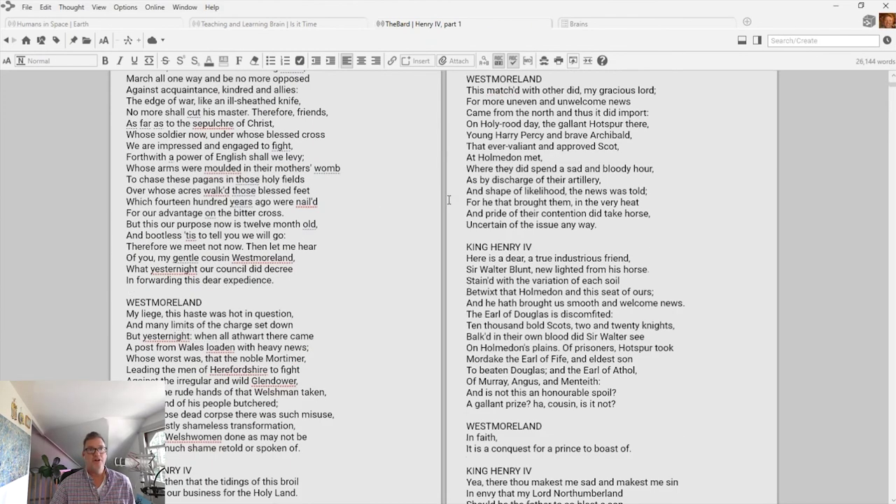
drag(892, 85, 889, 490)
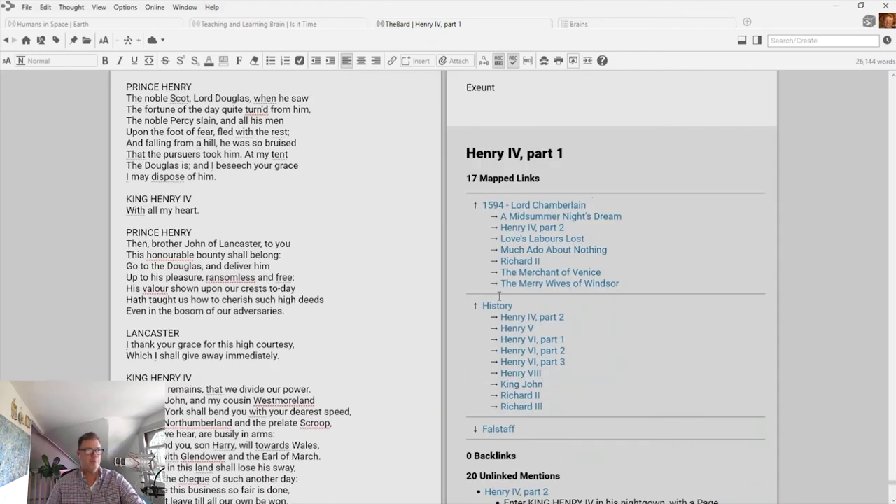
click(526, 209)
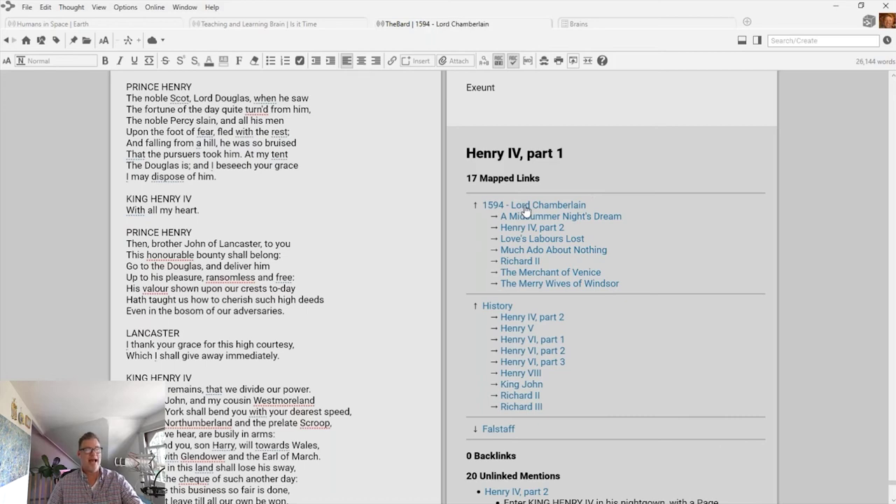
Review the 1594 - Lord Chamberlain note down to its mapped links and bring the plex back beside it.
scroll(630, 210, down, 10)
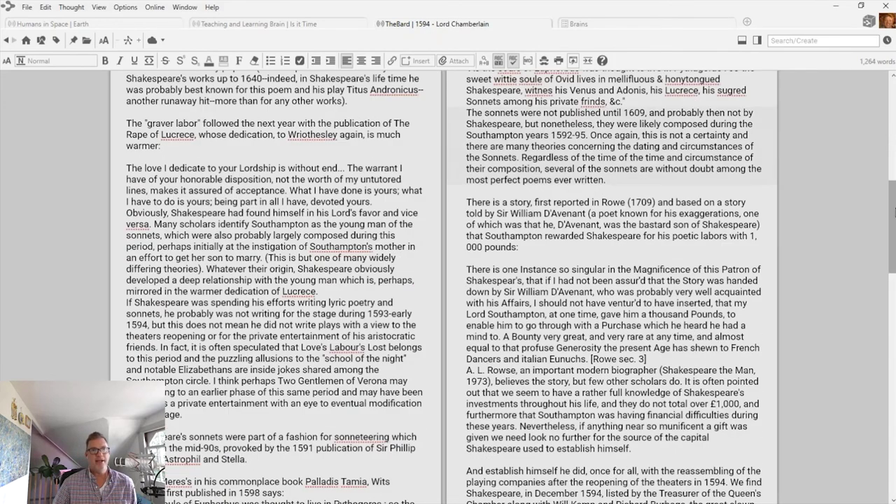
scroll(894, 210, down, 5)
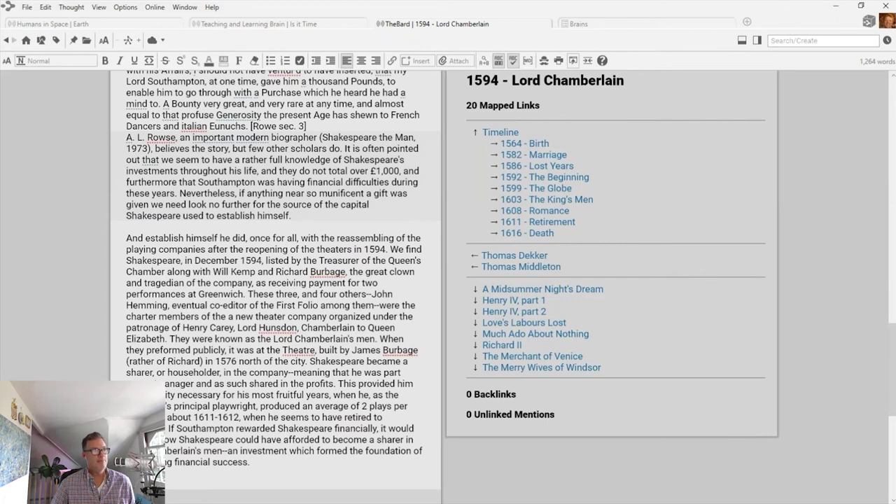
key(F9)
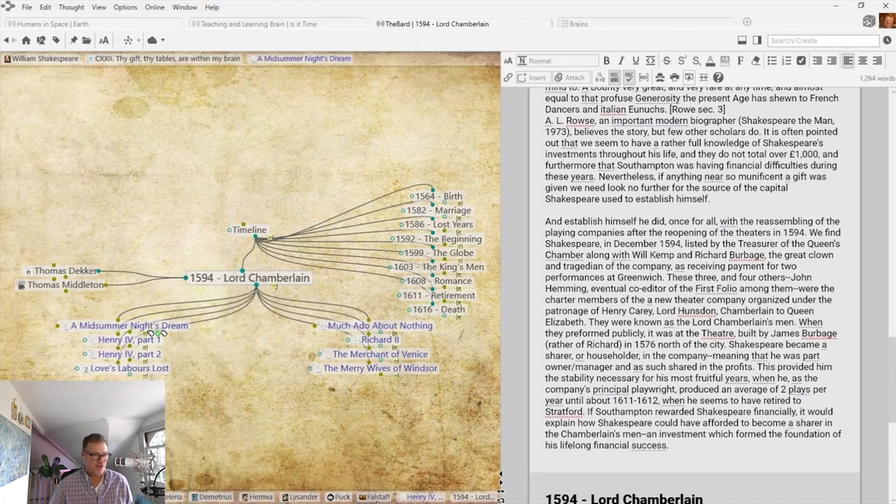
Return to the Falstaff thought and open The Witch from the unlinked mentions at the end of its note.
click(377, 497)
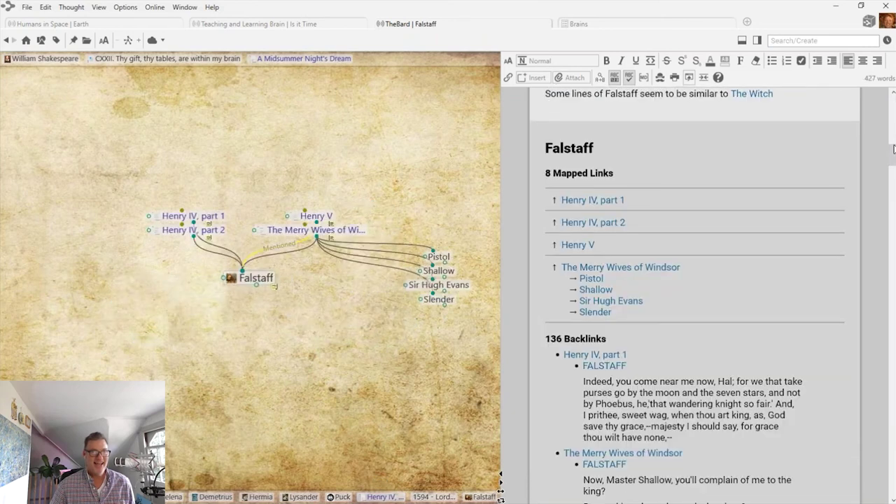
scroll(893, 161, down, 3)
drag(894, 161, 892, 499)
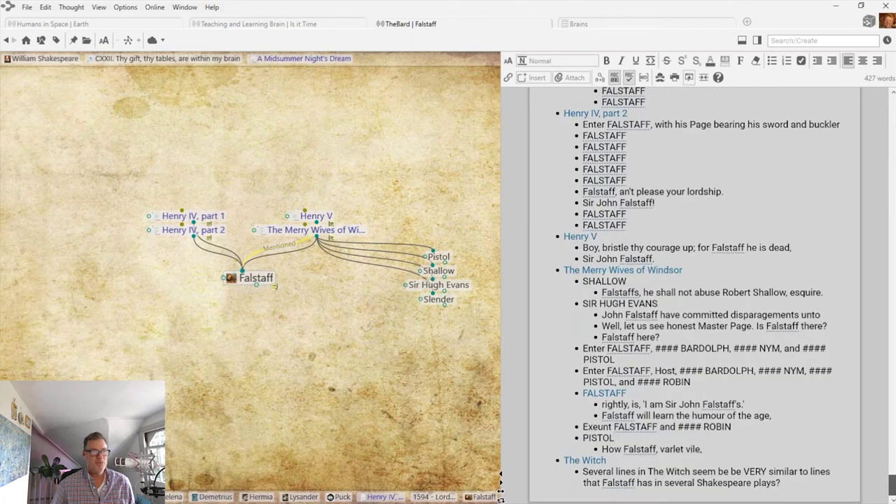
click(593, 462)
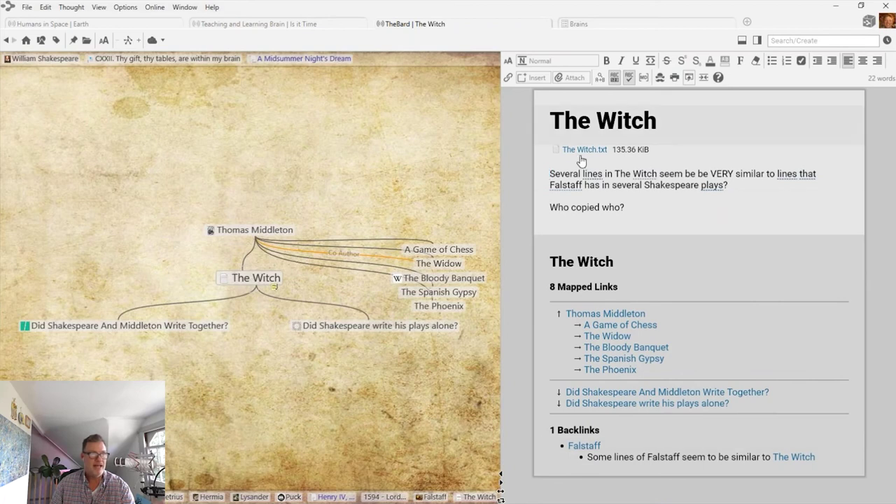
Highlight The Witch's note text down to "Who copied who?", glance over its links below, and clear the selection.
drag(841, 181, 630, 210)
scroll(694, 182, down, 2)
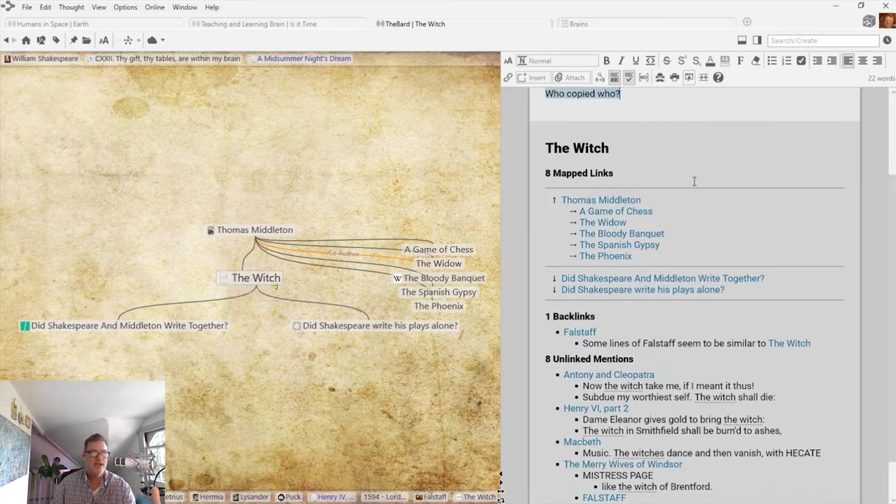
scroll(694, 182, up, 2)
click(642, 185)
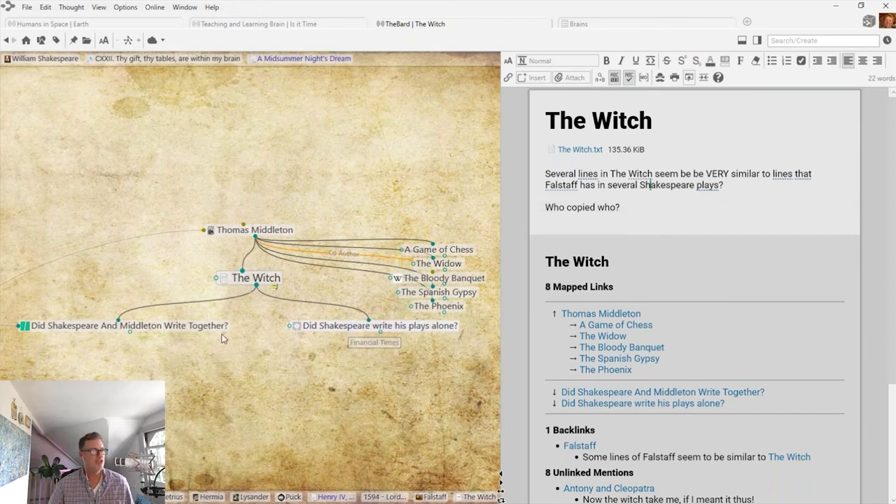
Open the thought "Did Shakespeare And Middleton Write Together?" to view its attached web article, and return to The Witch.
click(186, 326)
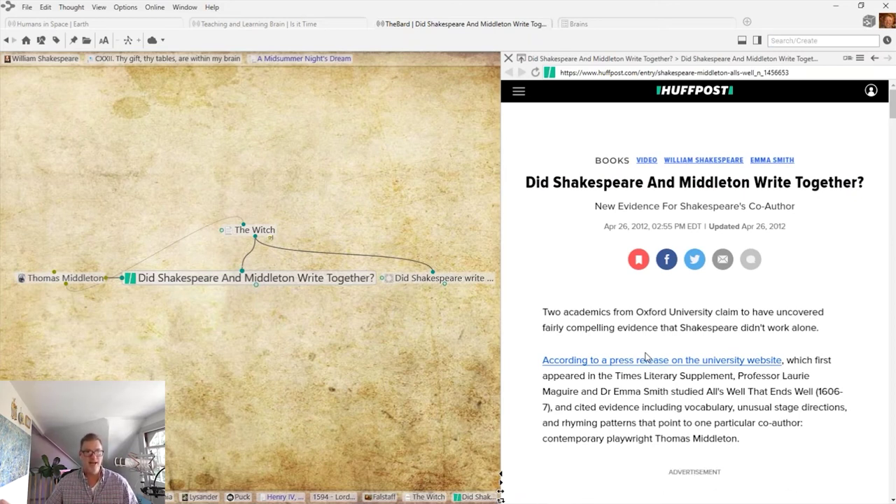
key(ctrl+f)
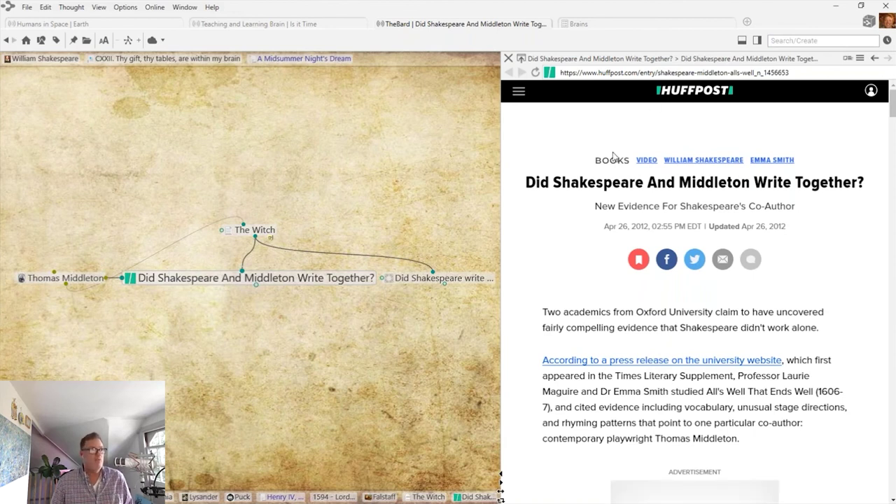
click(263, 229)
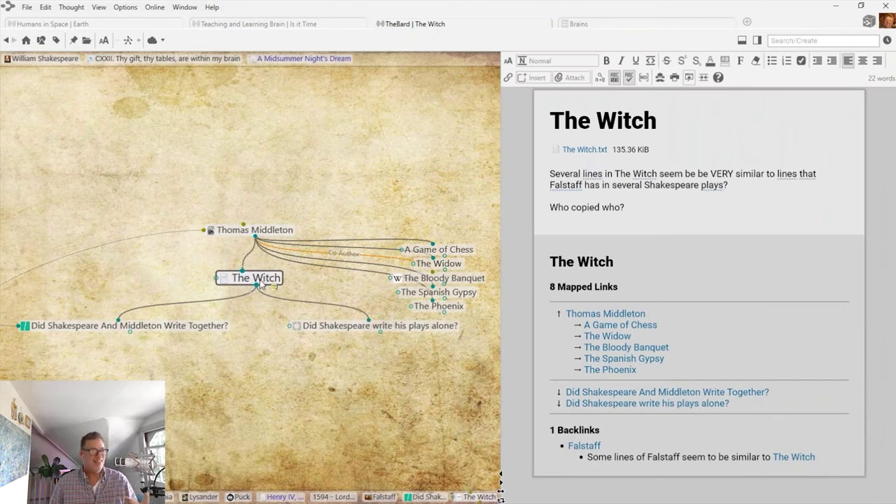
Review The Witch's backlinks and unlinked mentions, and open the linked word "wights" in the Troilus and Cressida line.
scroll(705, 446, down, 1)
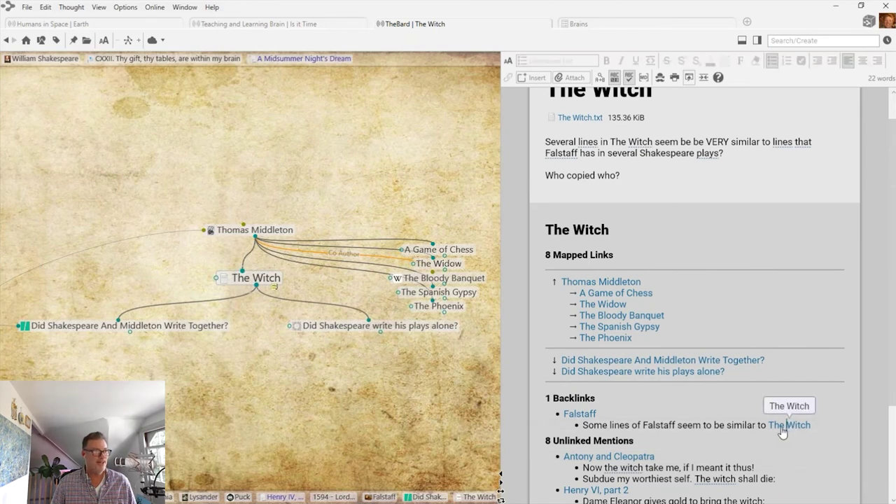
scroll(601, 395, down, 4)
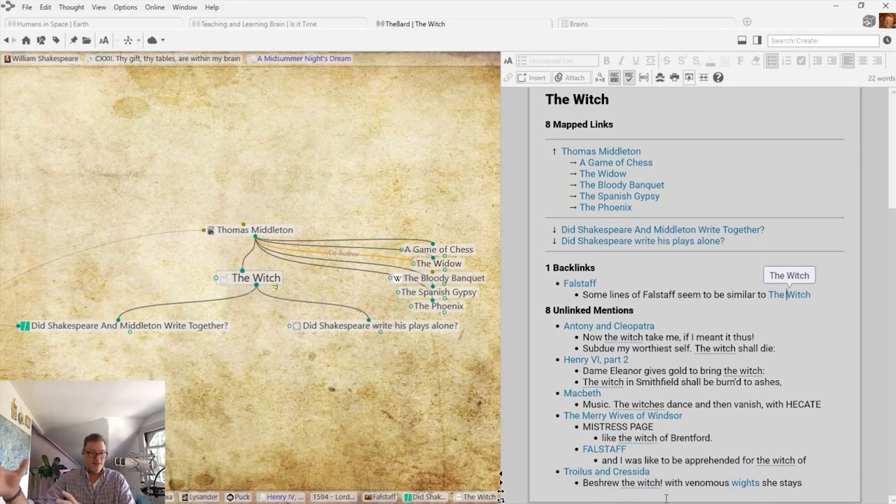
click(745, 484)
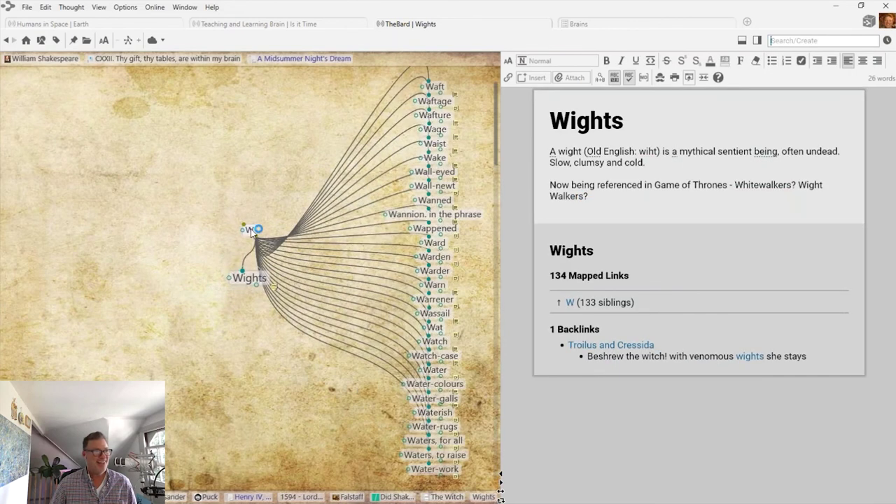
Open the parent thought W and choose Wall-eyed from its mapped links to view the dictionary entry.
click(252, 229)
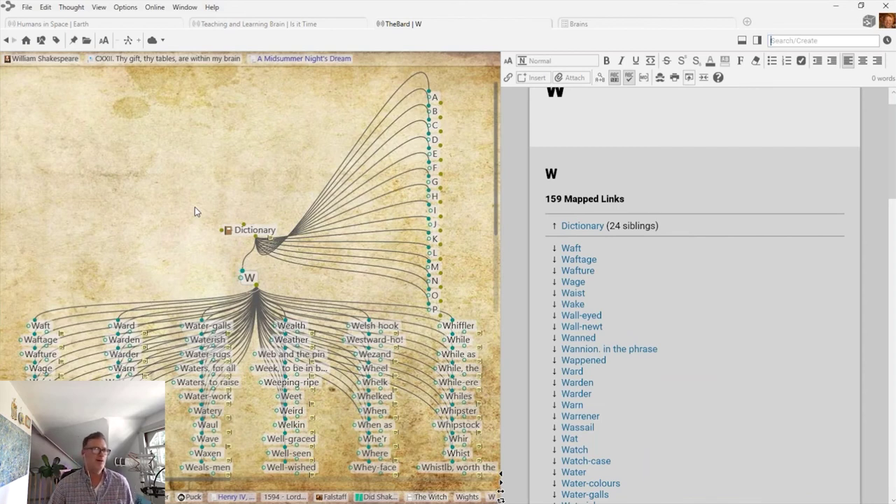
click(595, 318)
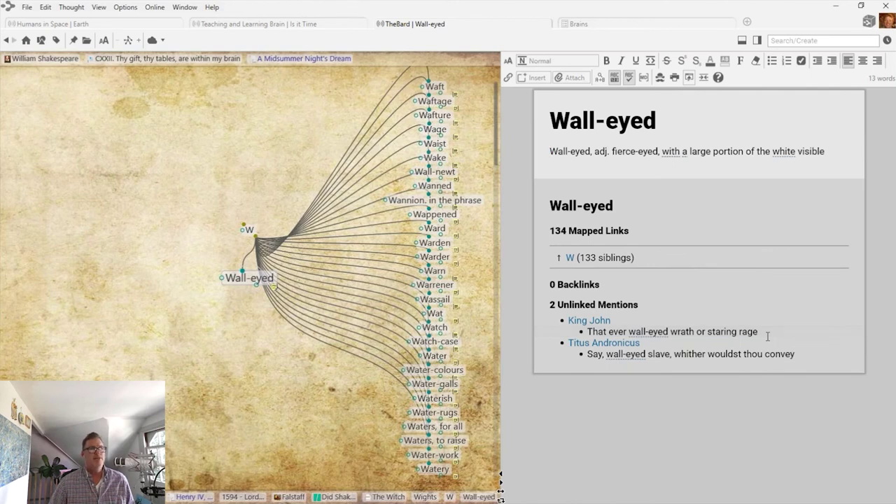
Go back through W to the Wights thought and view its note from the top.
click(250, 229)
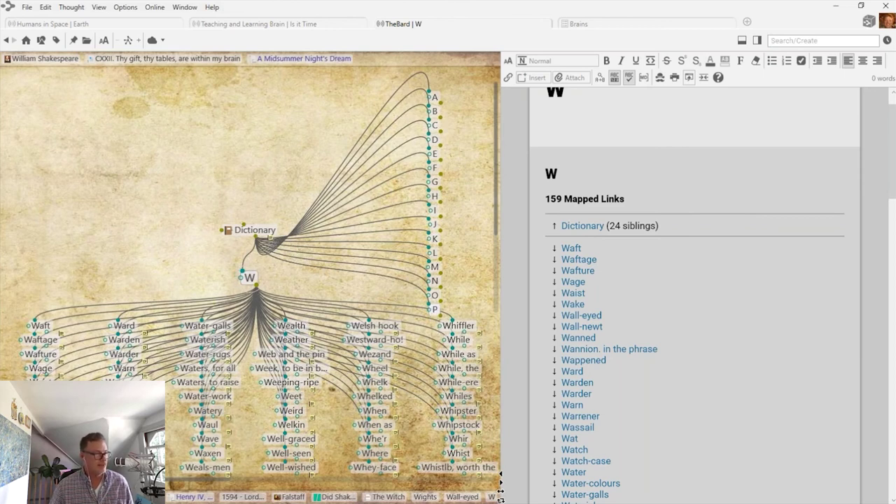
click(425, 496)
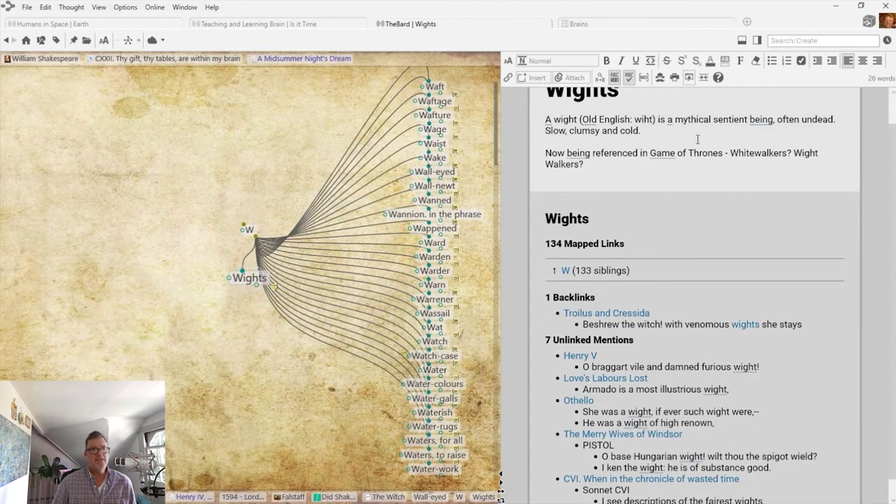
scroll(700, 140, up, 1)
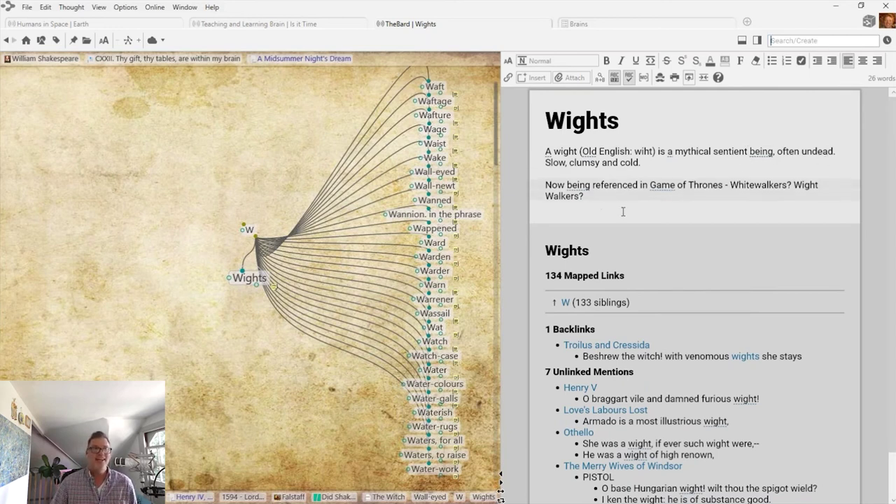
Open the Game of Thrones brain and navigate through Battles and Battle of Winterfell to The Night King thought.
key(ctrl+f)
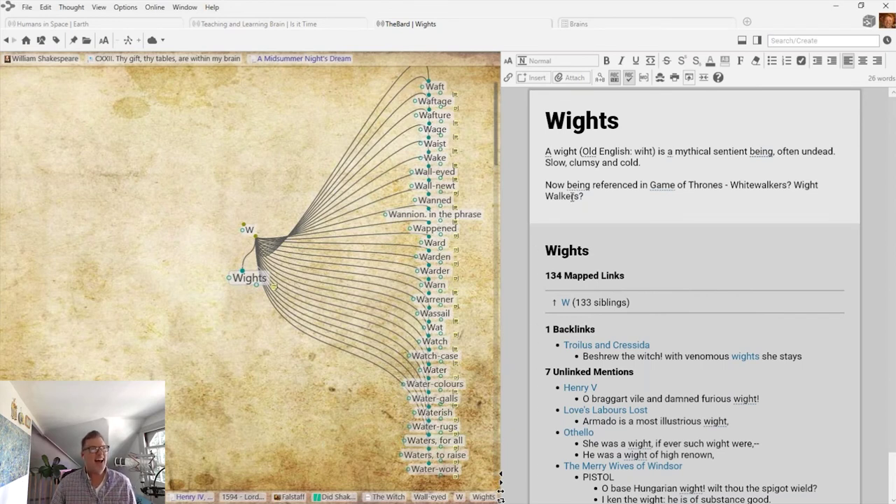
click(582, 24)
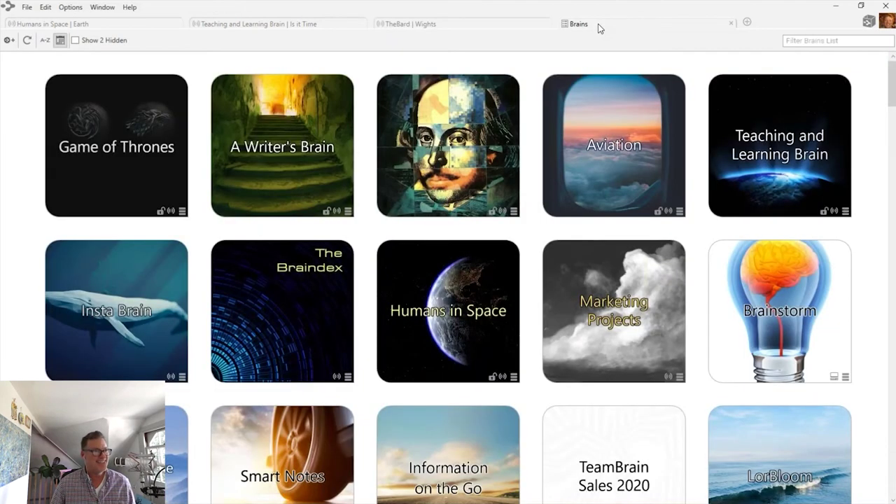
click(126, 152)
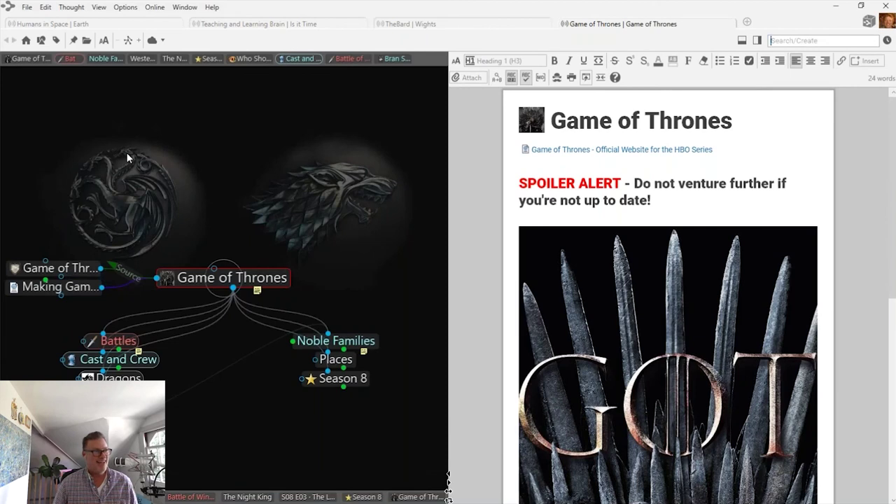
click(128, 341)
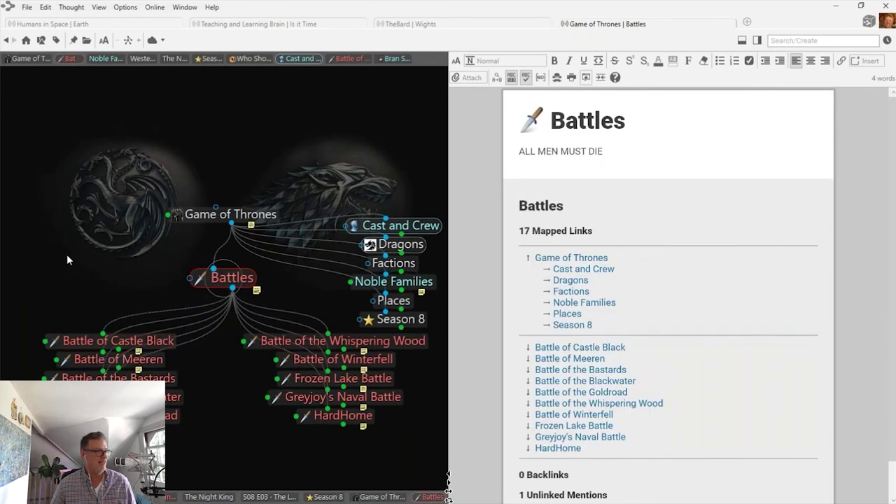
click(368, 362)
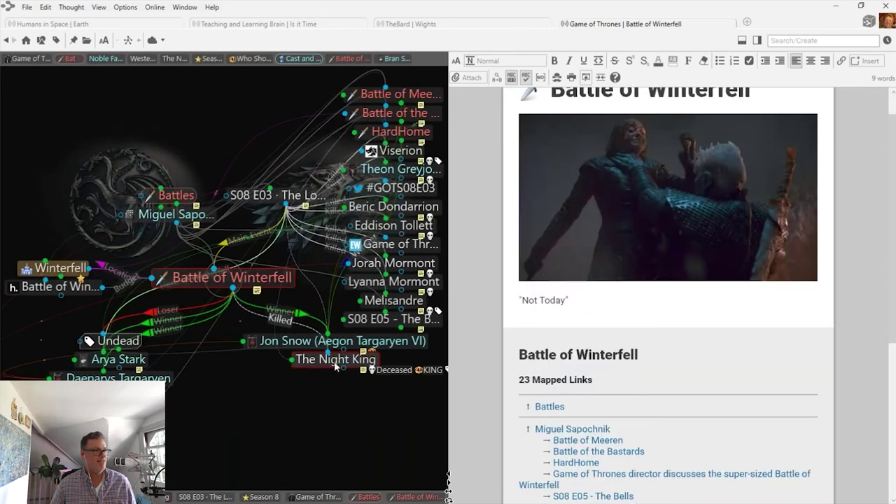
click(179, 197)
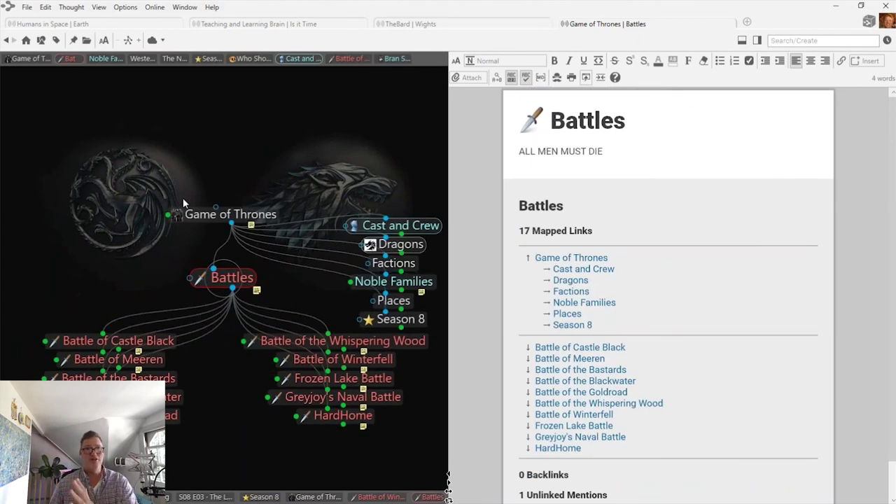
click(361, 361)
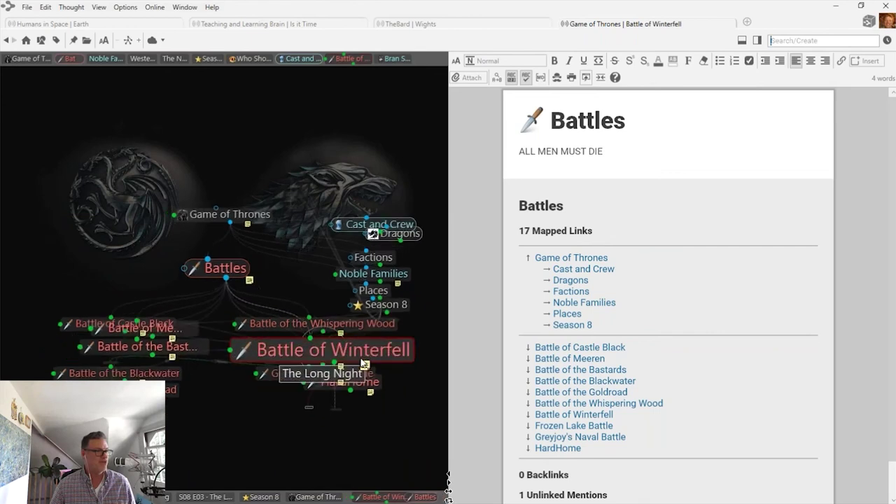
click(361, 361)
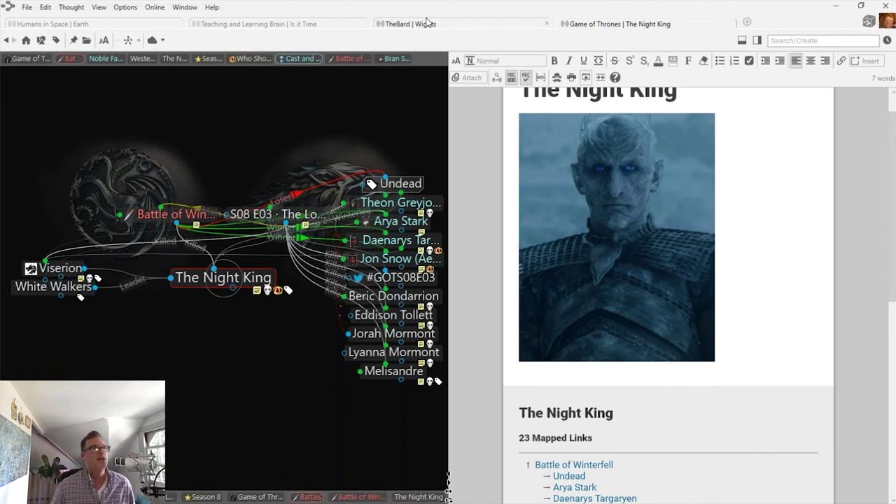
Copy the local thought URL of Wights in TheBard and paste it as a web link under The Night King.
click(401, 27)
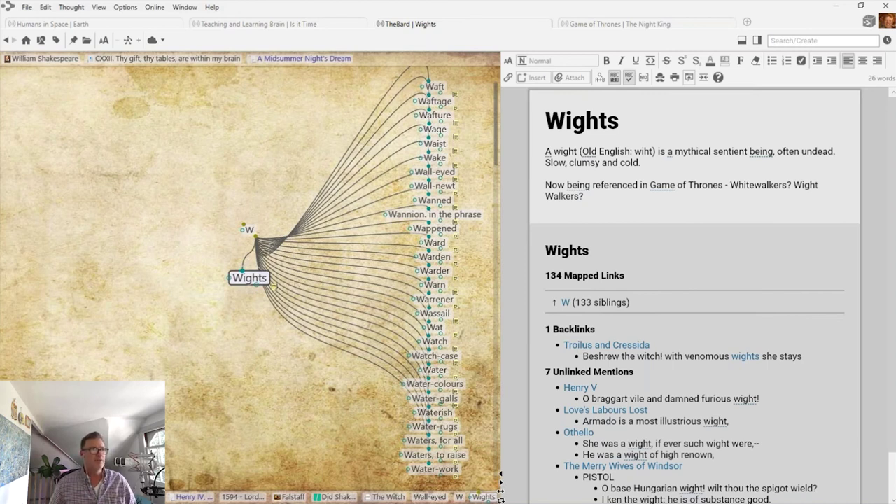
right_click(252, 281)
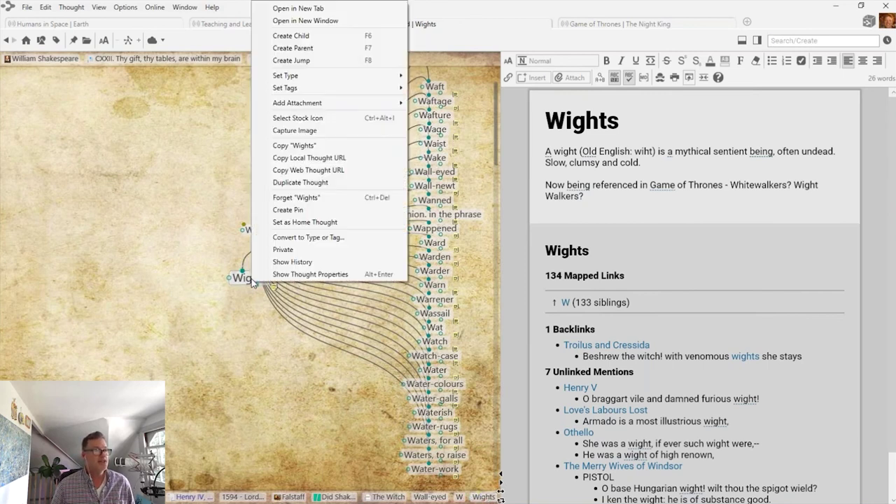
click(303, 158)
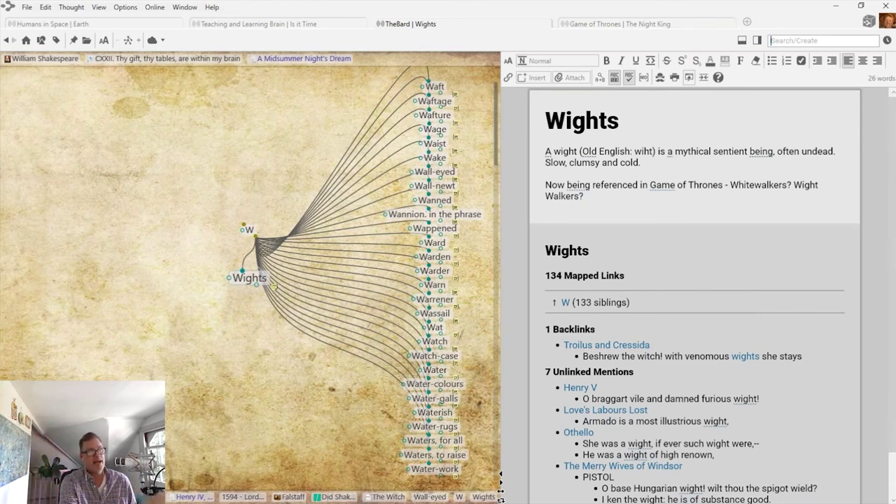
click(590, 28)
right_click(171, 390)
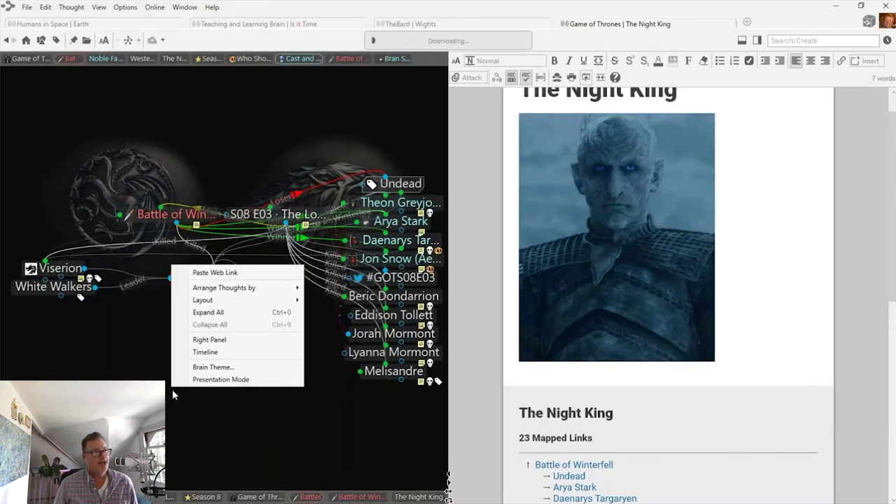
click(219, 273)
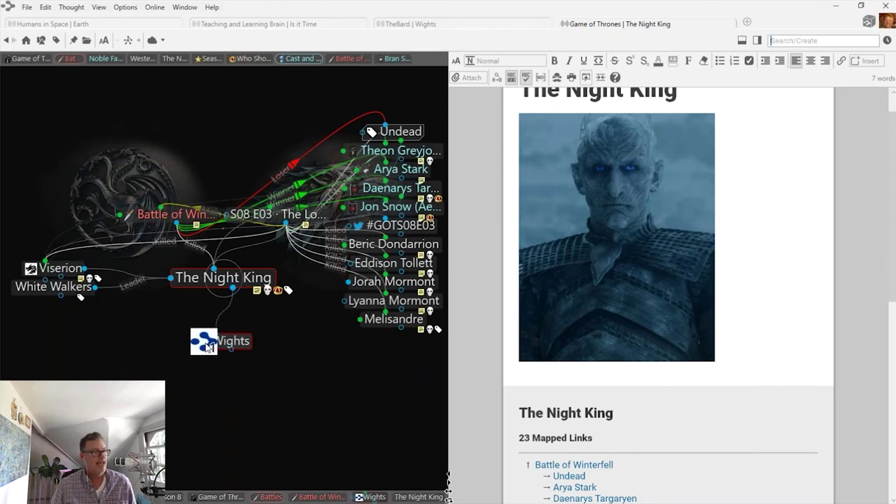
Follow the pasted Wights link to TheBard and move up through W, Dictionary and Resources to William Shakespeare.
click(237, 342)
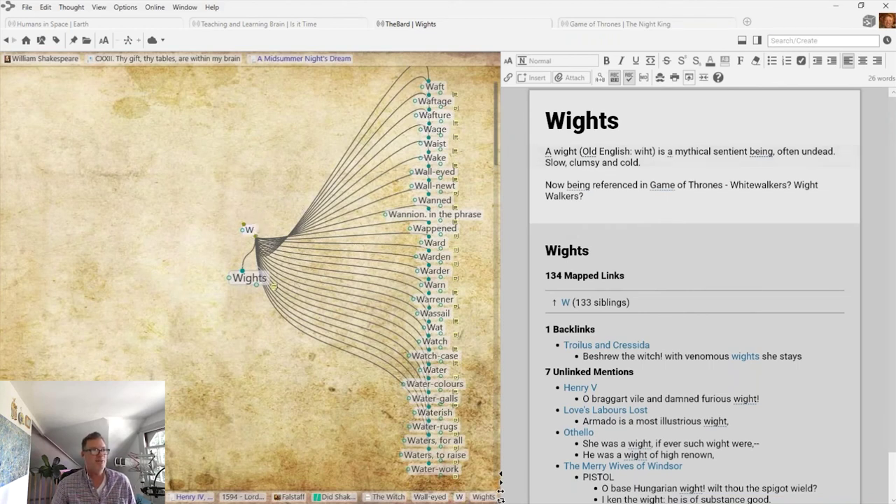
click(249, 229)
click(255, 234)
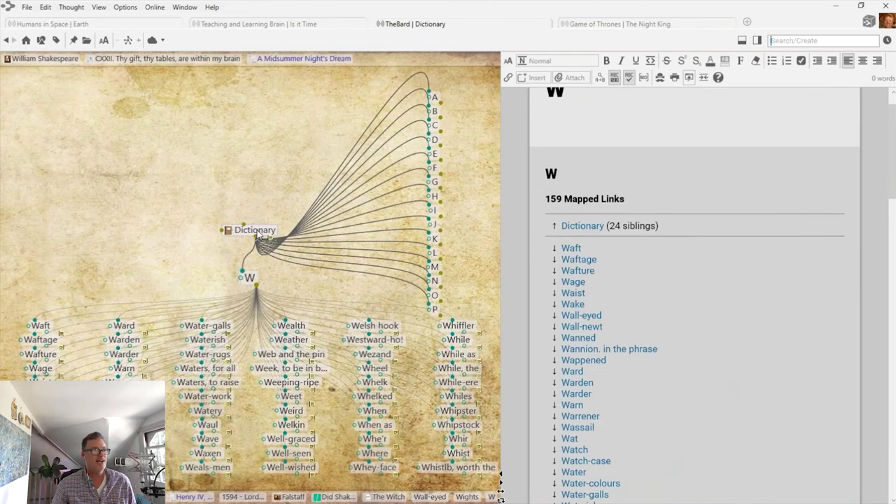
click(255, 232)
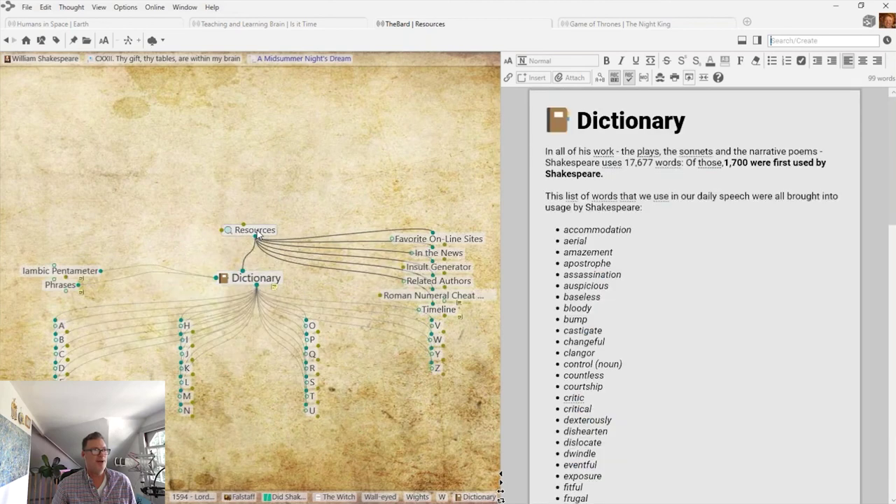
click(257, 234)
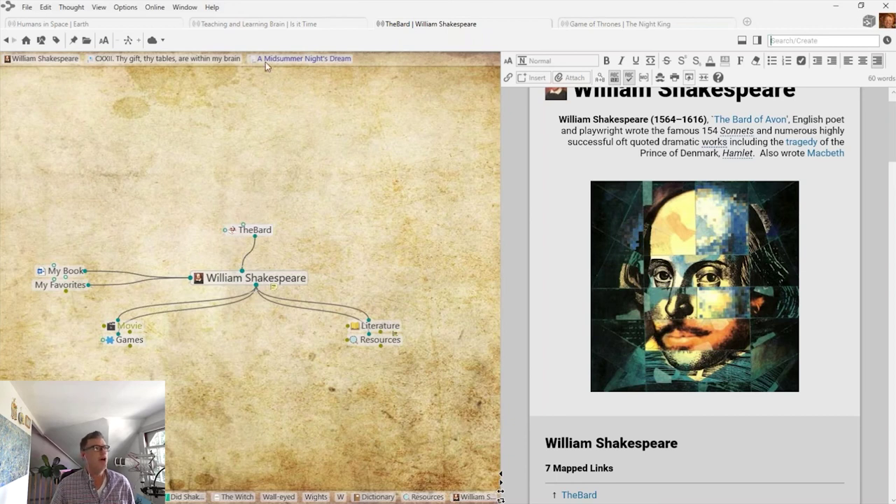
Switch to the Teaching and Learning Brain and navigate from its home thought through I'm Learning About... to Language Arts.
click(267, 24)
click(215, 170)
click(212, 170)
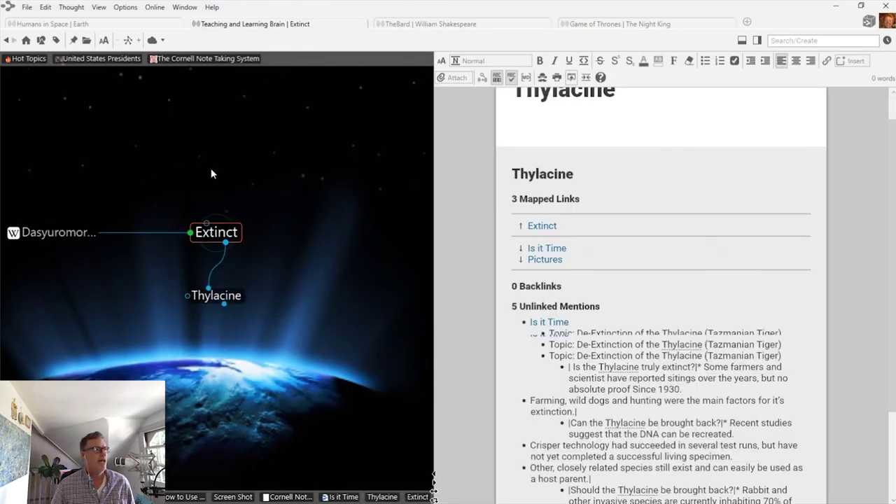
click(26, 40)
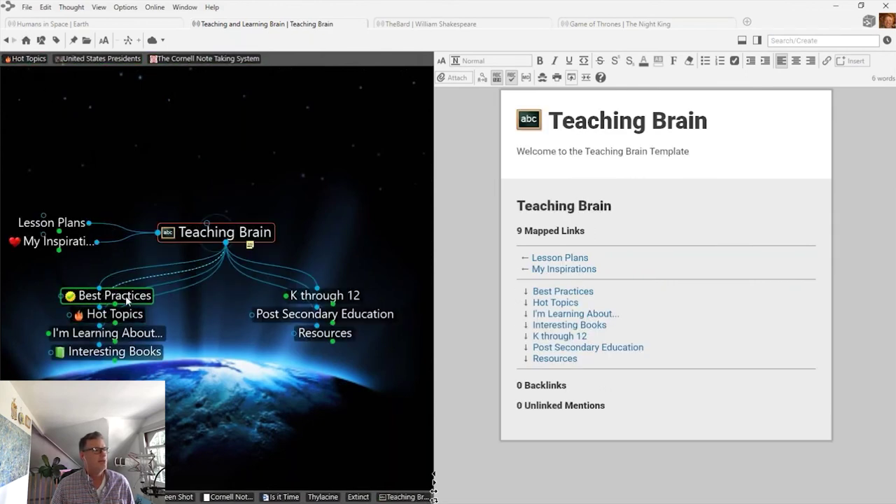
click(130, 332)
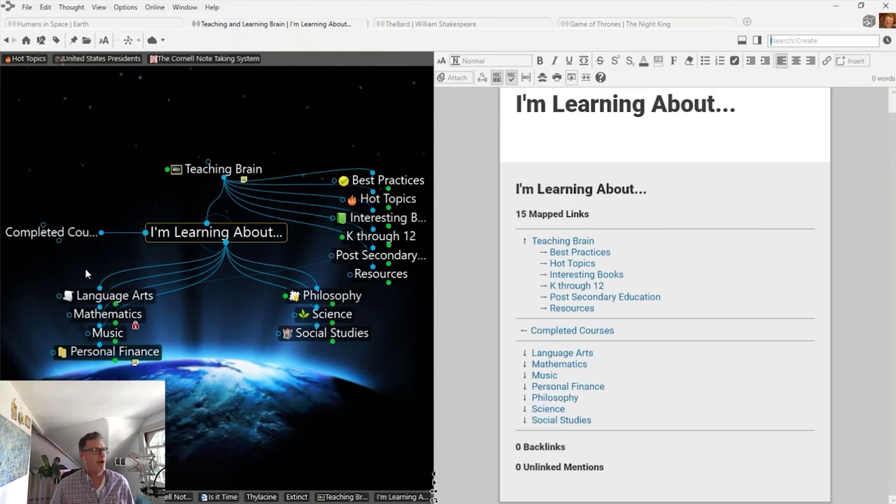
click(114, 296)
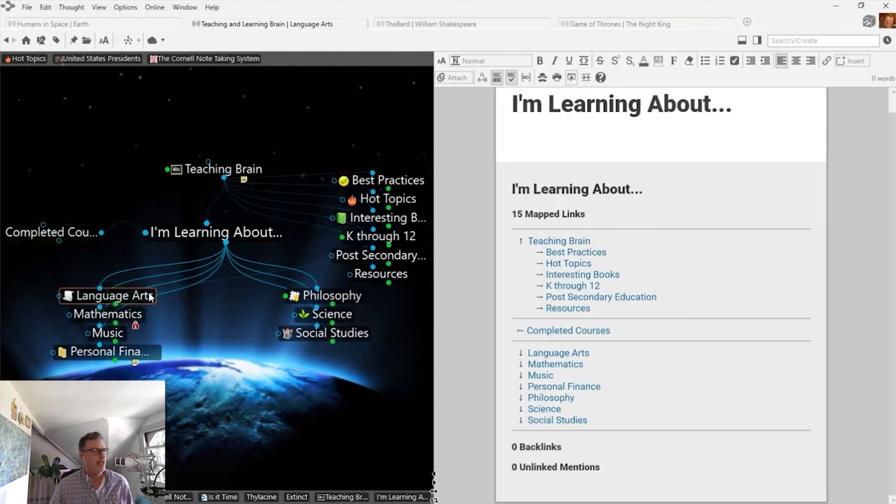
Add a child thought named Shakespeare under Language Arts and open it.
drag(225, 243, 248, 389)
text(Shakespea)
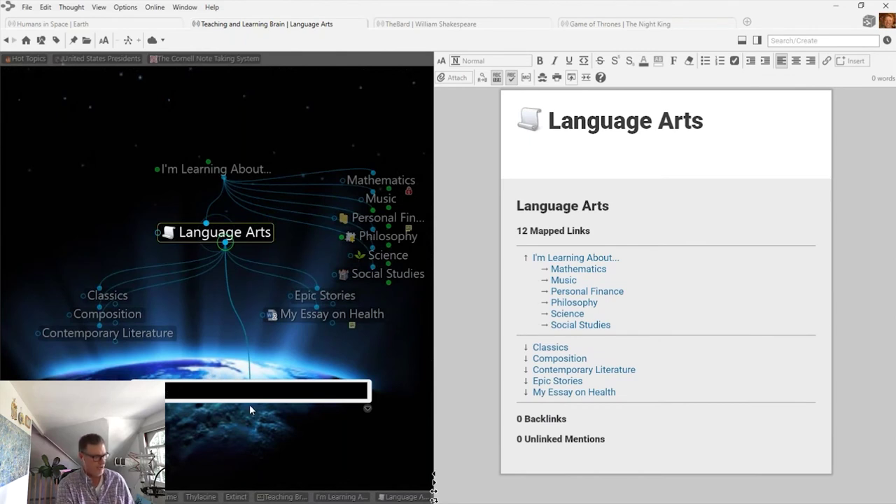
text(re)
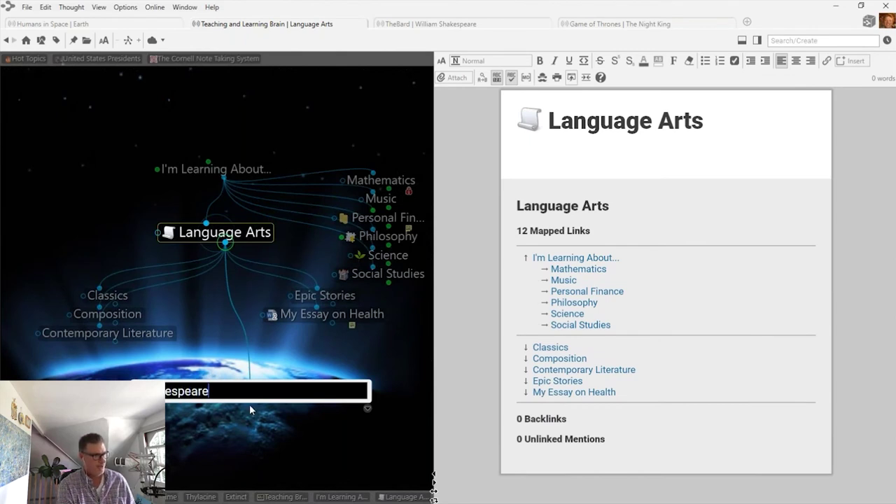
key(Return)
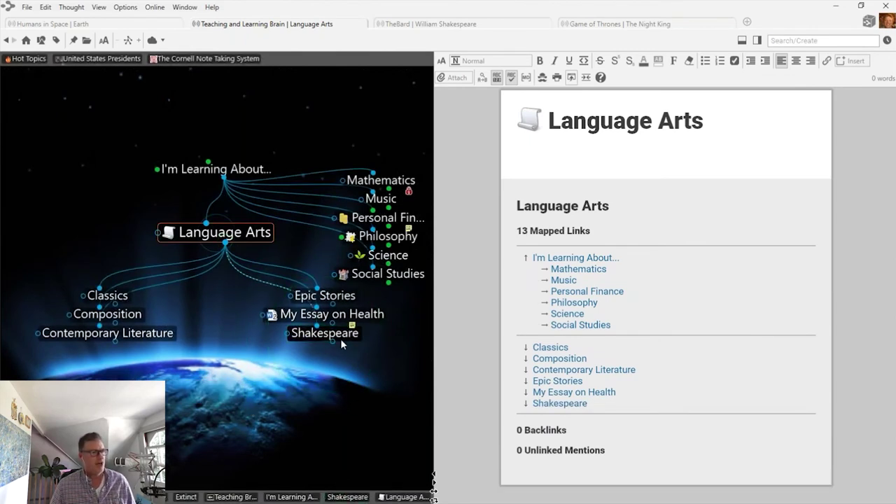
click(340, 337)
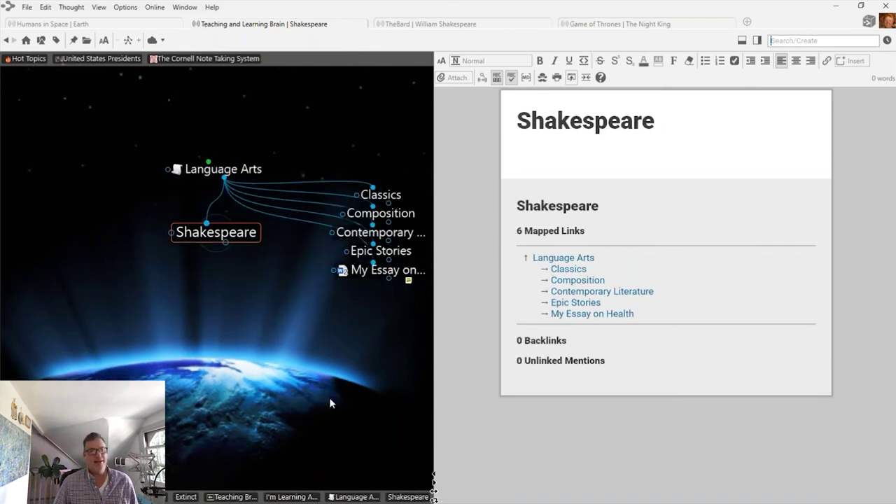
click(217, 169)
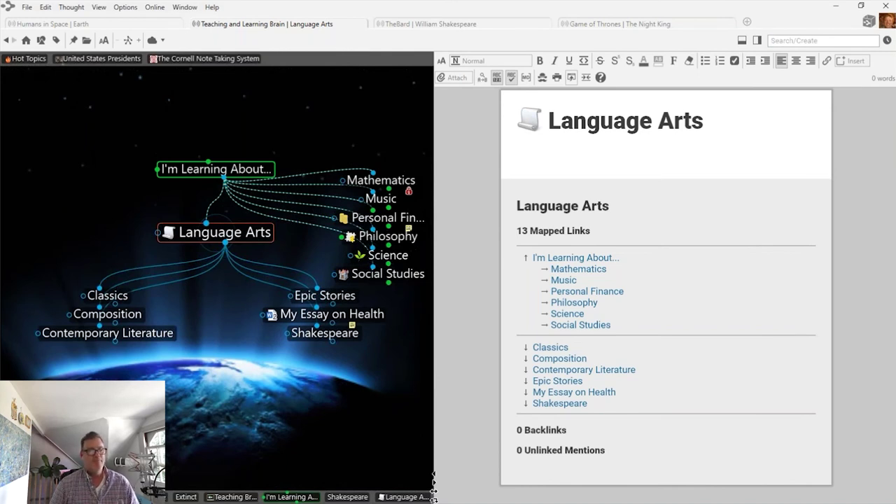
click(327, 334)
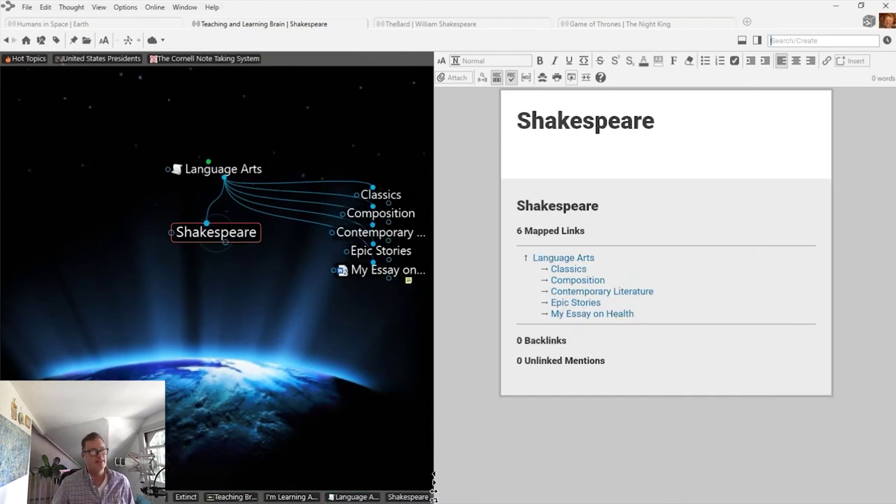
Open the pinned United States Presidents thought and arrange the thoughts by name.
click(102, 59)
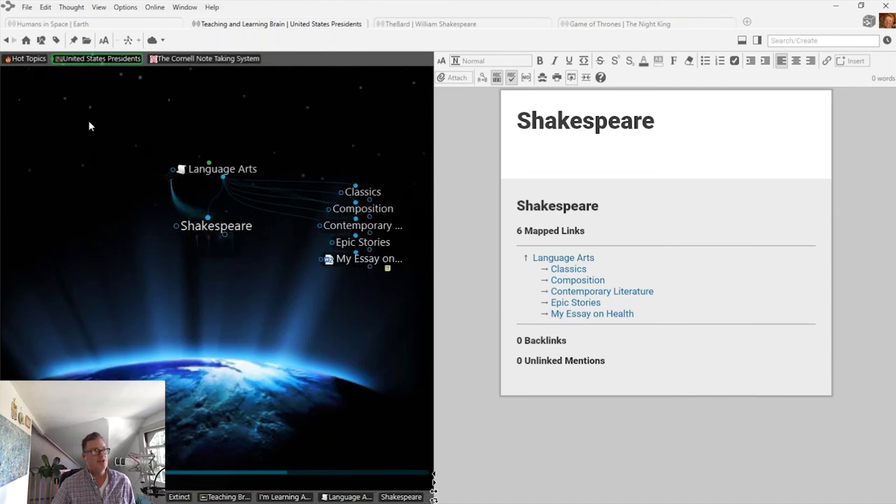
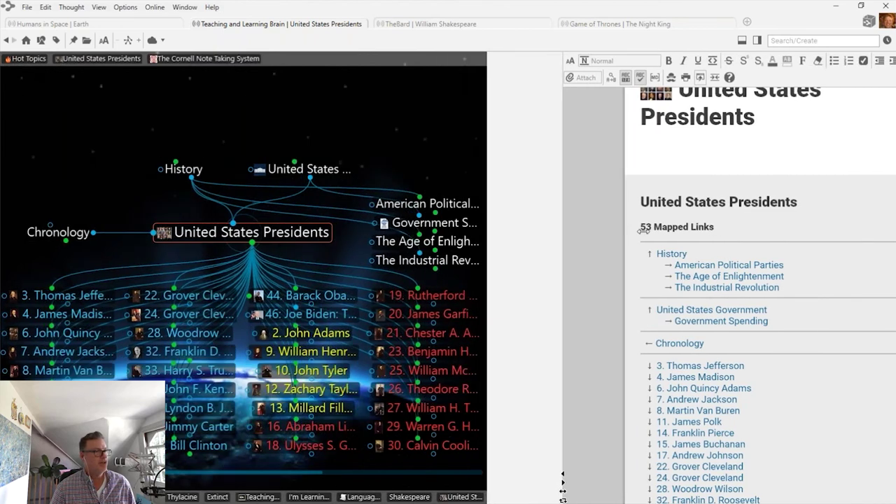
right_click(59, 145)
mouse_move(110, 173)
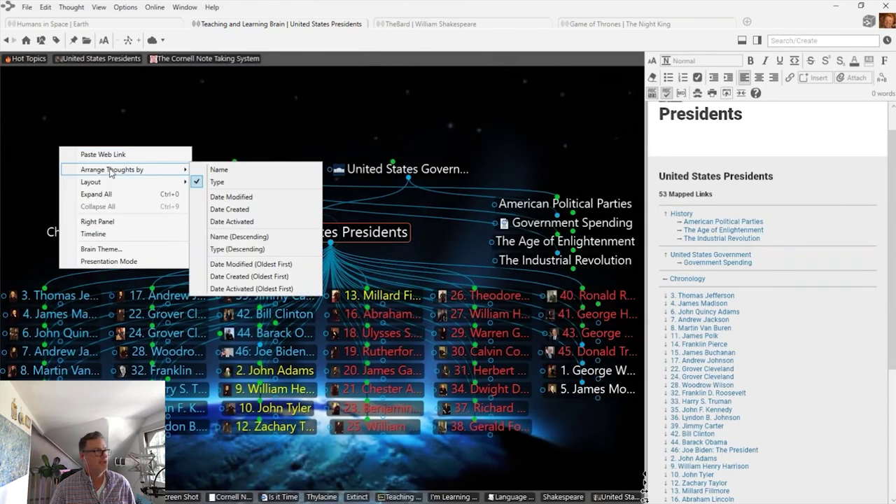
click(228, 171)
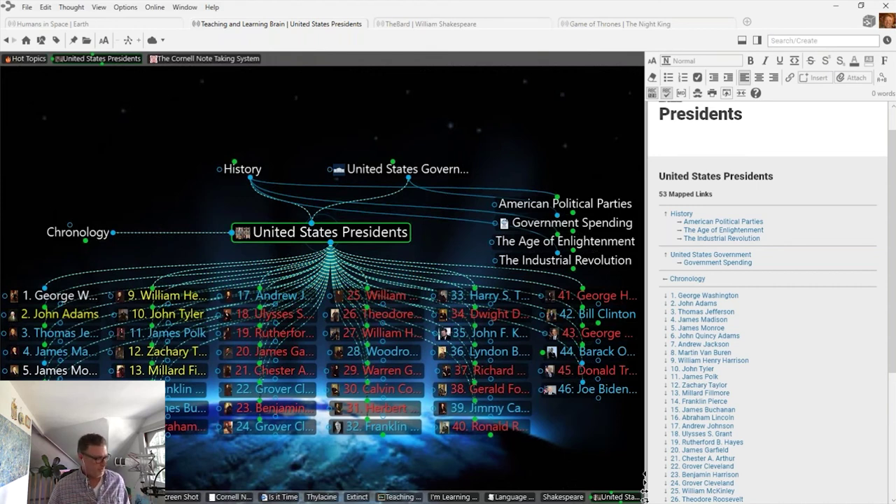
Select the thoughts United States Presidents, George Washington, John Adams, Millard Fillmore and Benjamin Harrison together.
ctrl+click(322, 231)
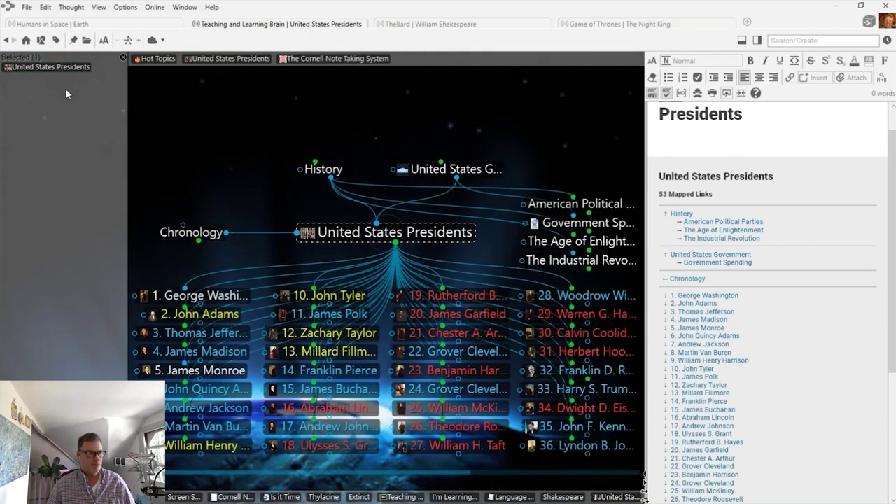
ctrl+click(192, 296)
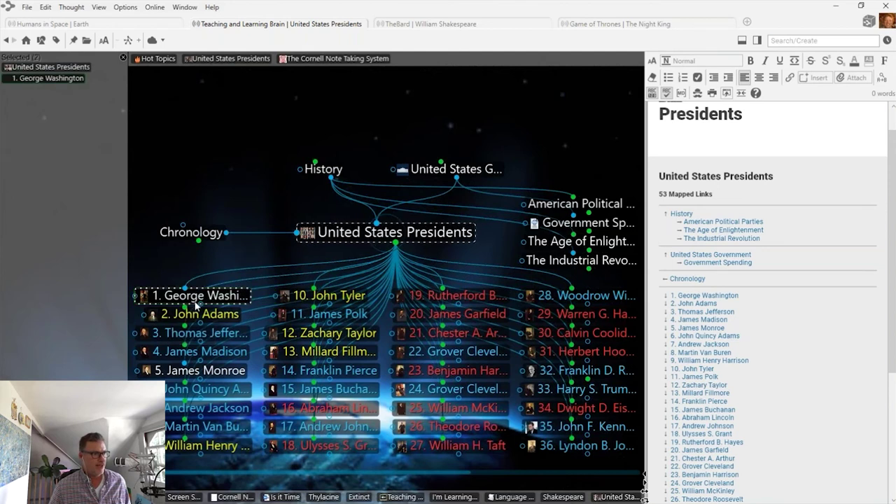
ctrl+click(210, 315)
ctrl+click(328, 352)
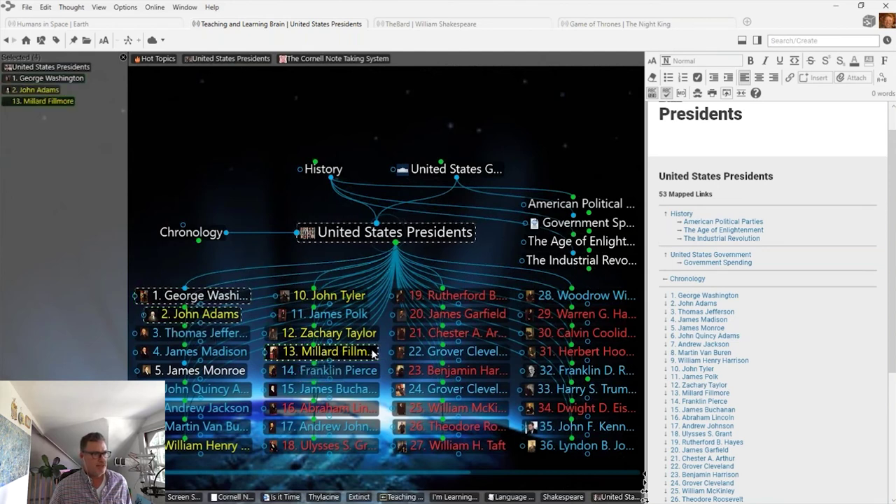
ctrl+click(452, 372)
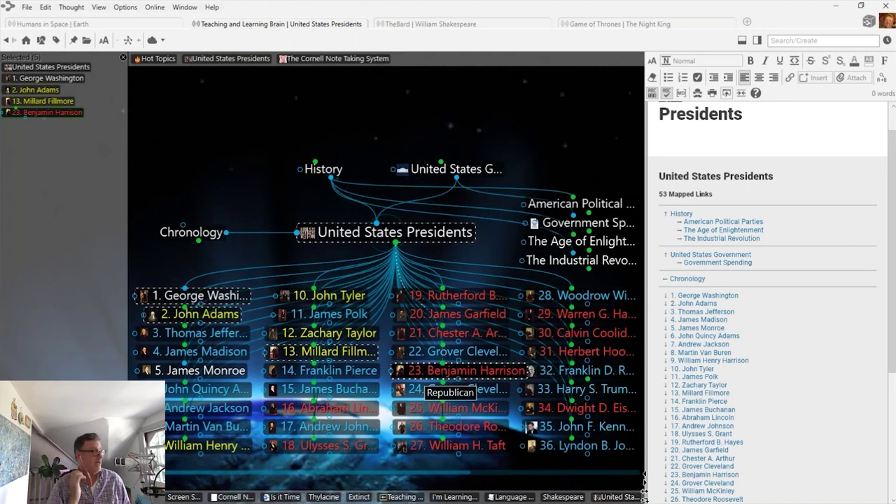
Select all the child thoughts of United States Presidents together and reduce the selection to the United States Presidents thought alone.
drag(163, 260, 587, 452)
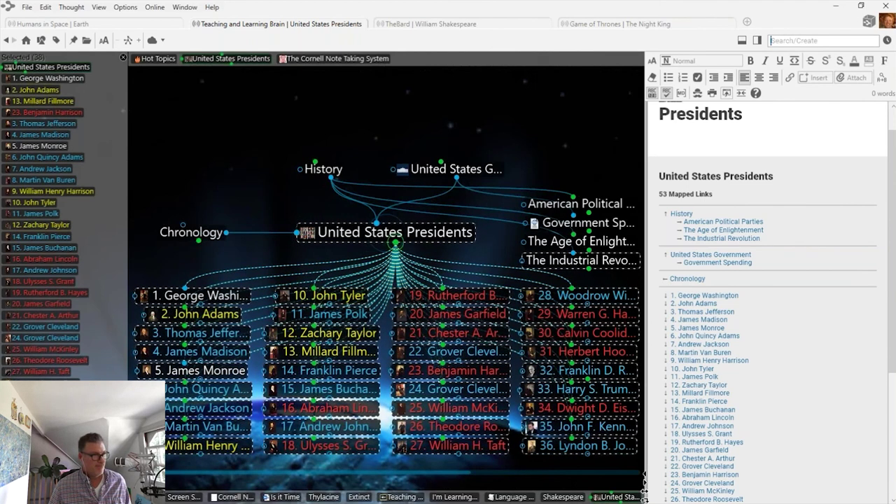
click(396, 245)
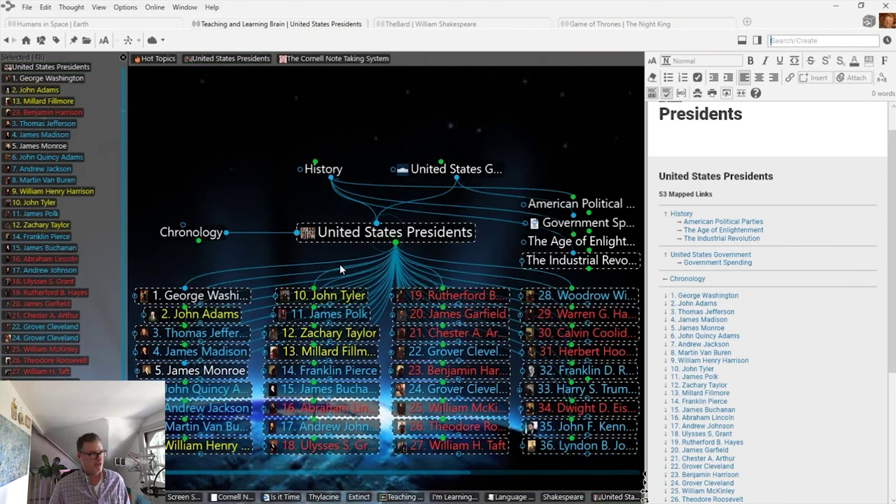
click(397, 245)
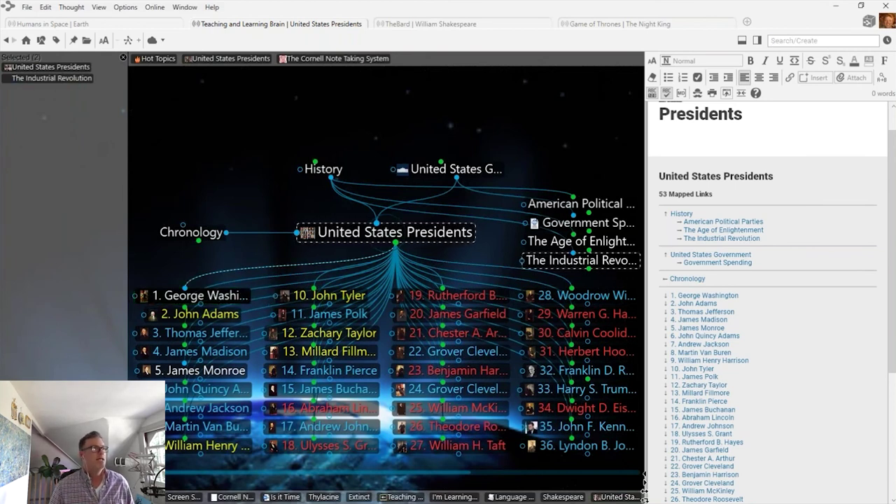
click(50, 77)
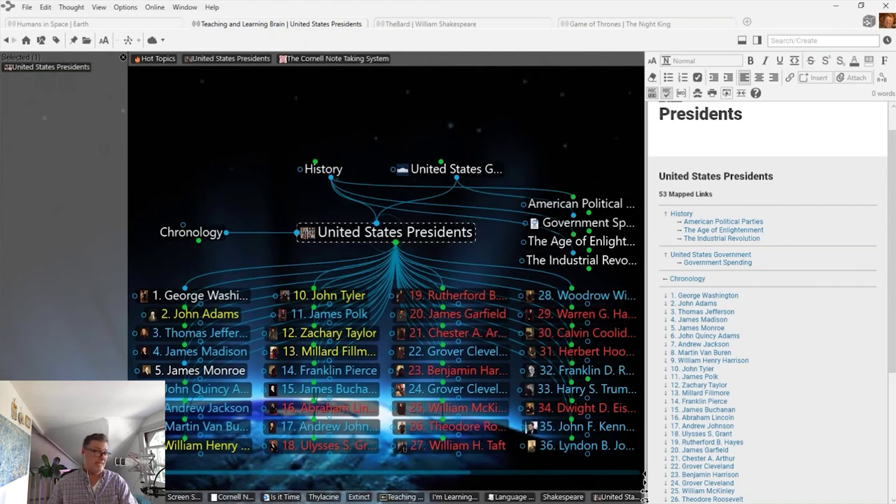
Add the related child thoughts up to 2 clicks away to the selection and copy all the selected thoughts.
click(46, 8)
click(92, 154)
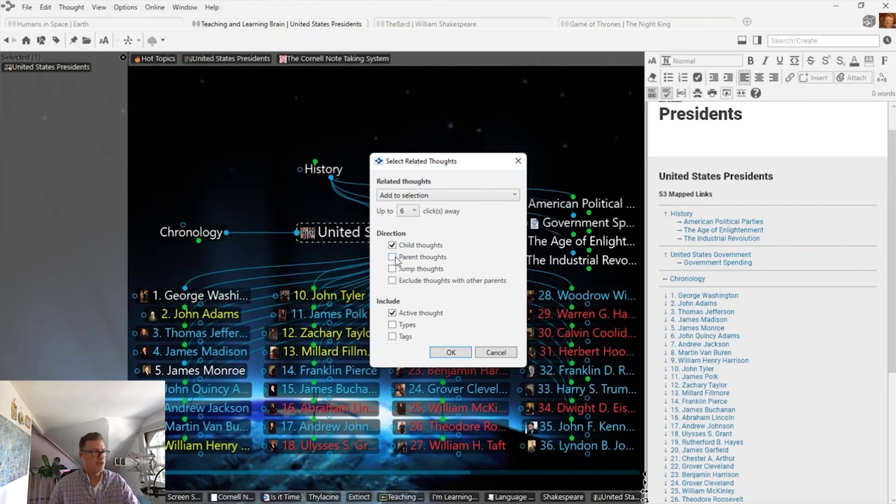
click(409, 211)
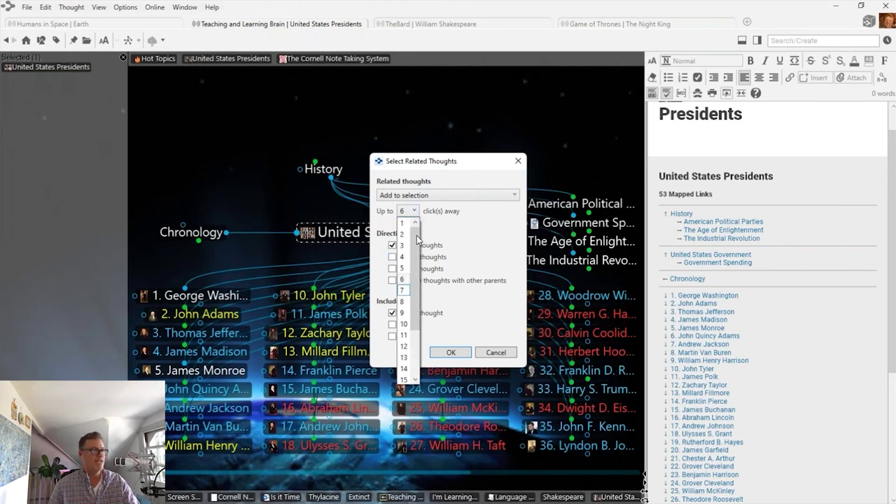
click(409, 235)
click(454, 353)
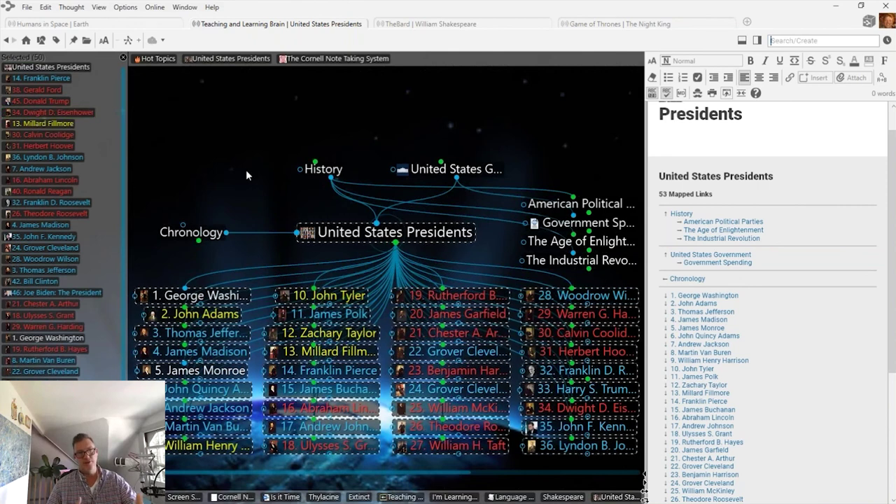
right_click(94, 166)
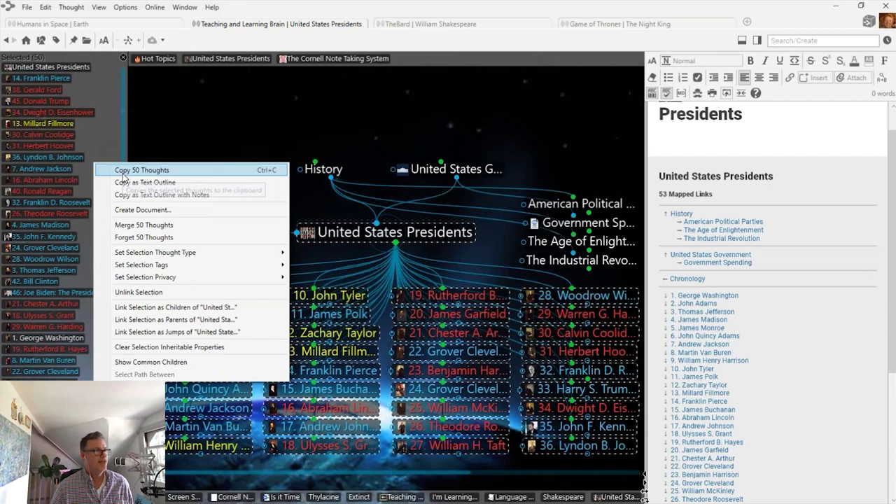
click(122, 170)
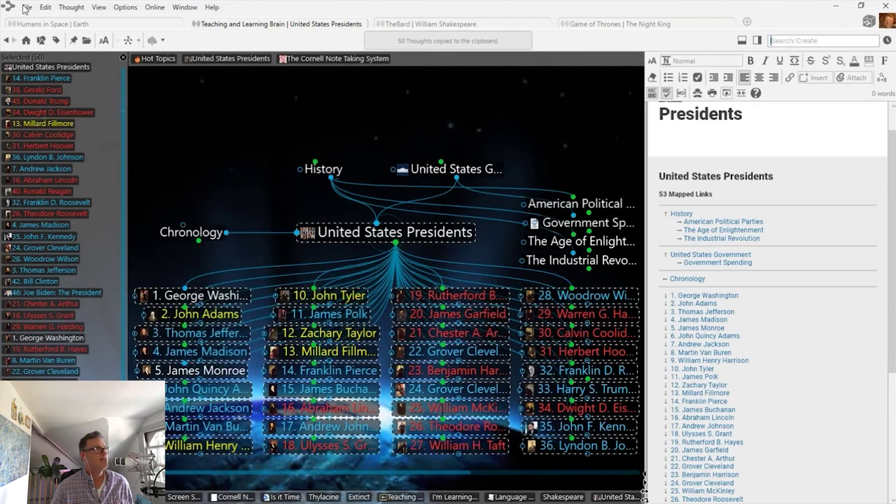
Create a new brain named US and dismiss its theme choice.
click(27, 7)
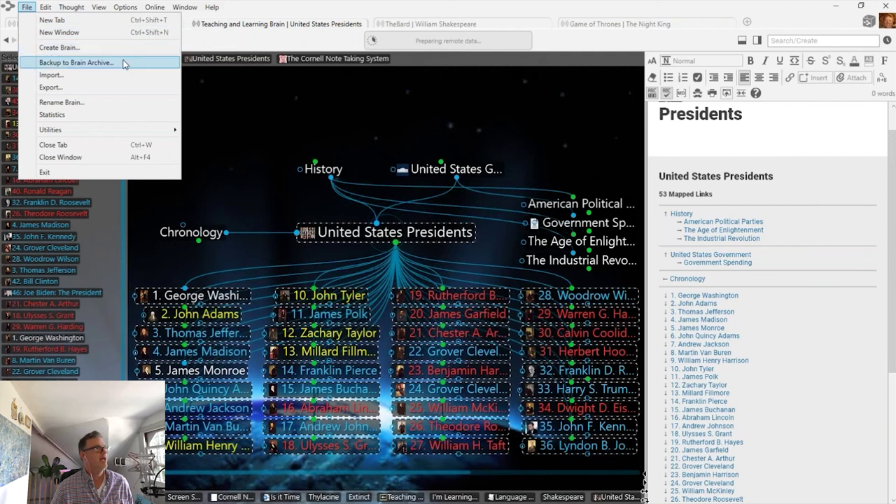
click(67, 47)
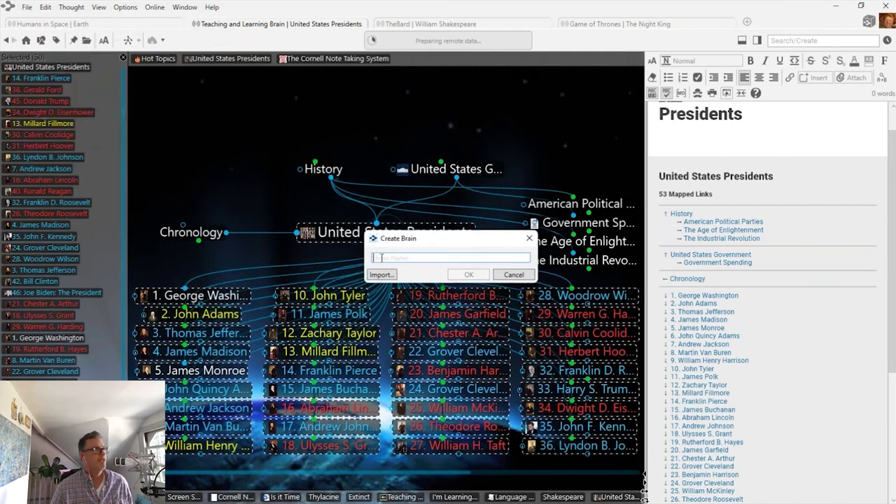
text(US)
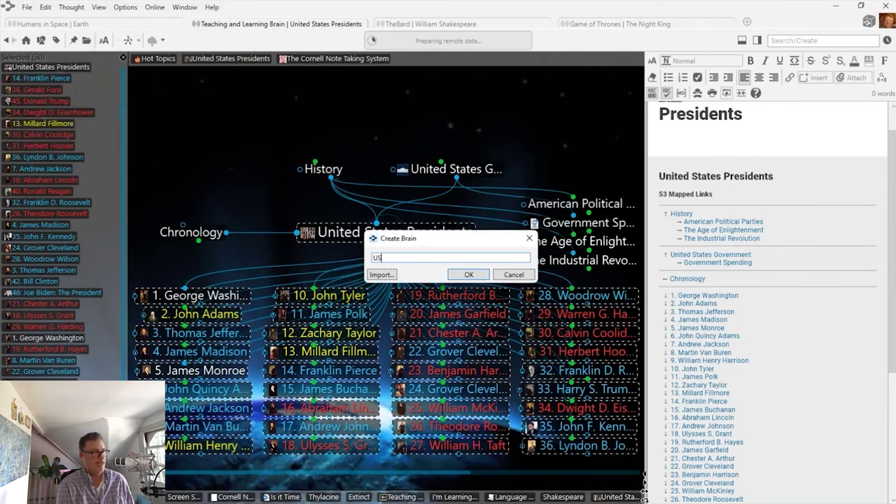
key(Return)
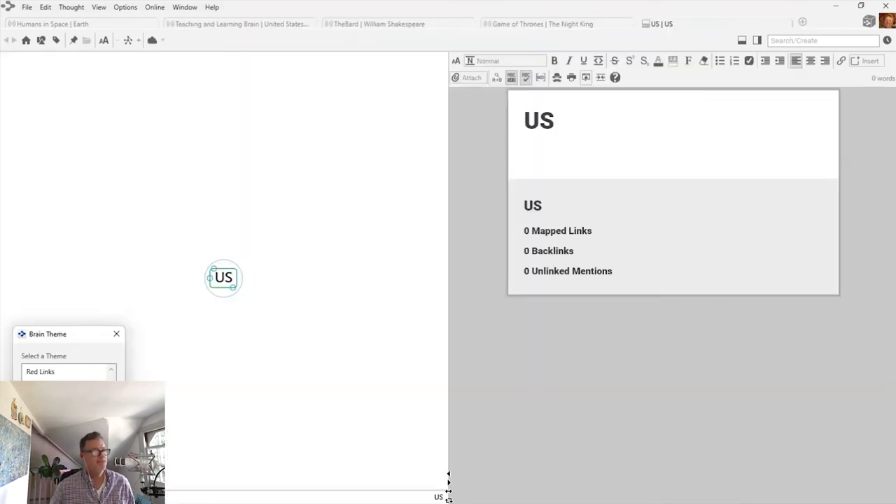
click(117, 334)
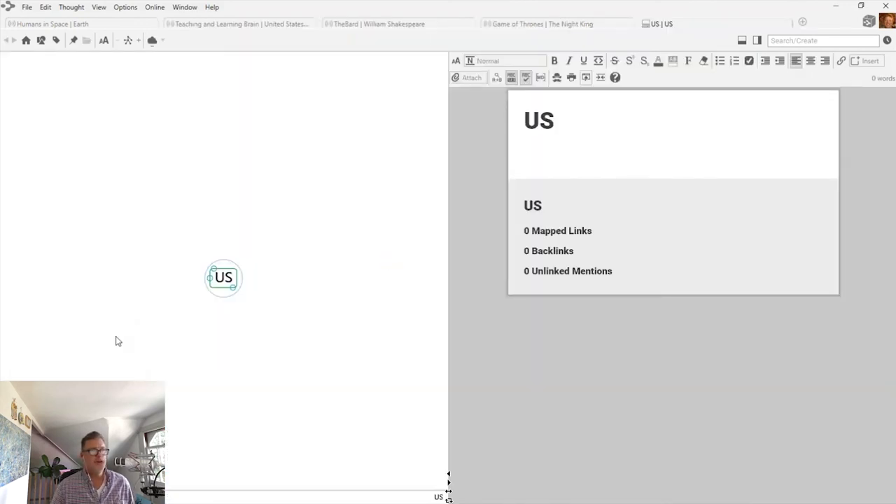
Paste the copied thoughts into the US brain and open the United States Presidents thought.
right_click(237, 347)
click(274, 359)
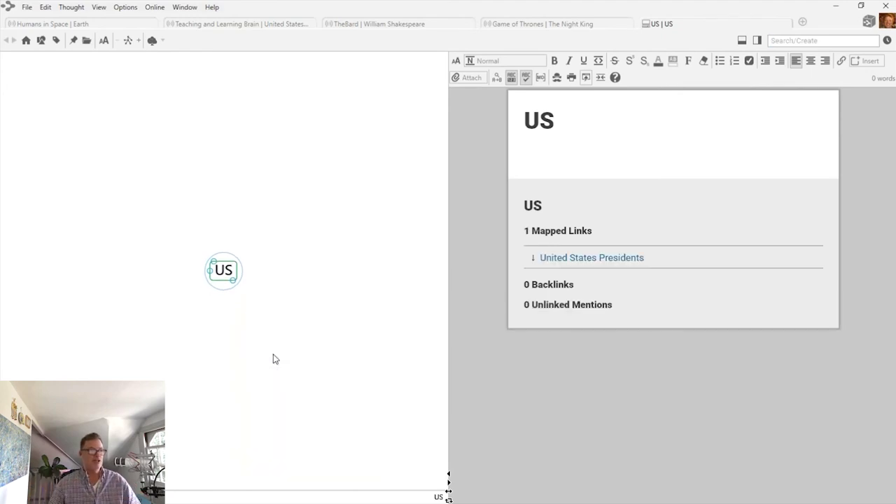
click(285, 339)
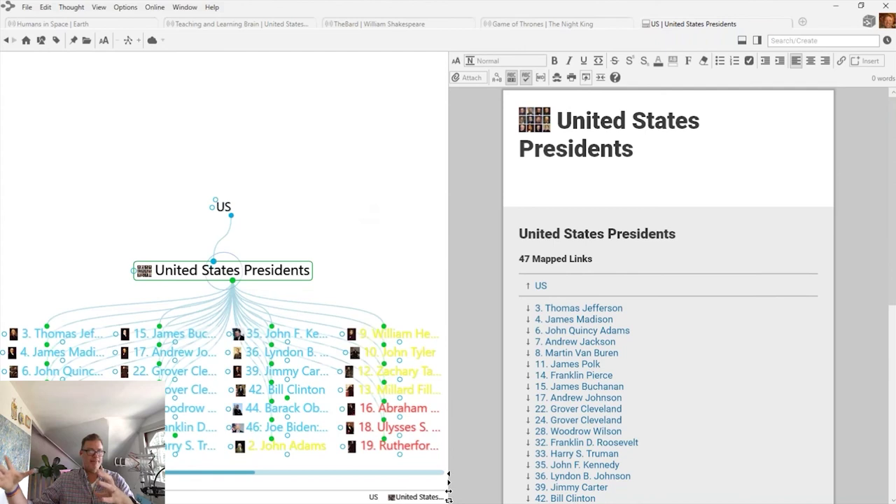
Clear the thought selection in the Teaching and Learning Brain and return to the US thought in the US brain.
click(260, 26)
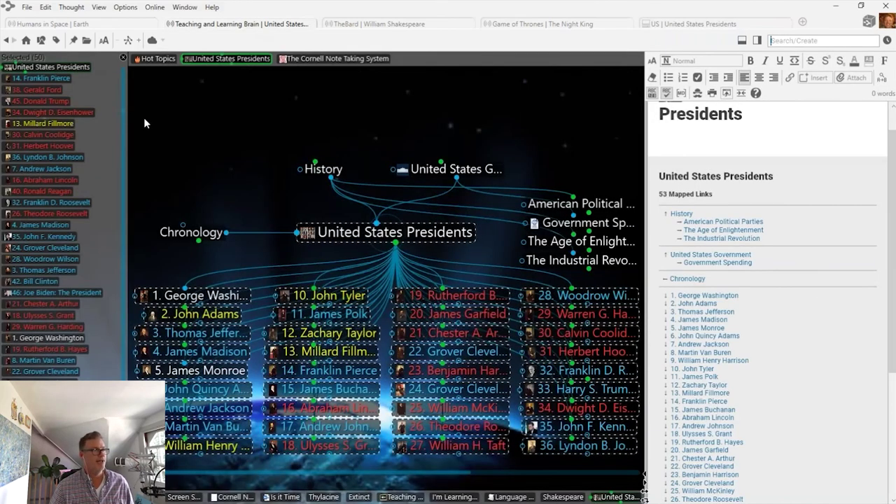
right_click(101, 186)
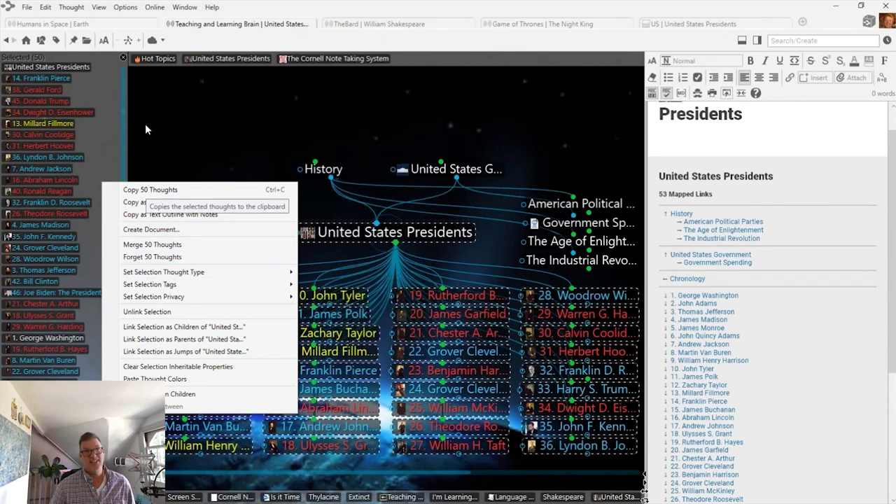
click(125, 60)
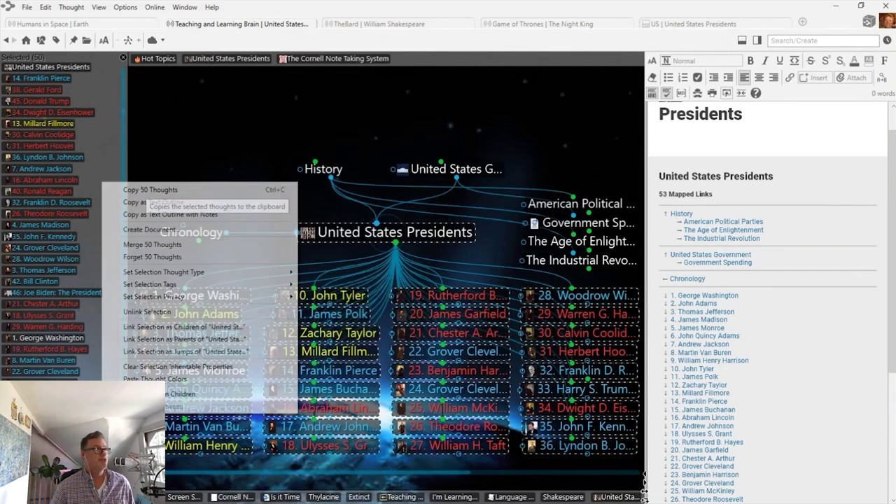
click(123, 58)
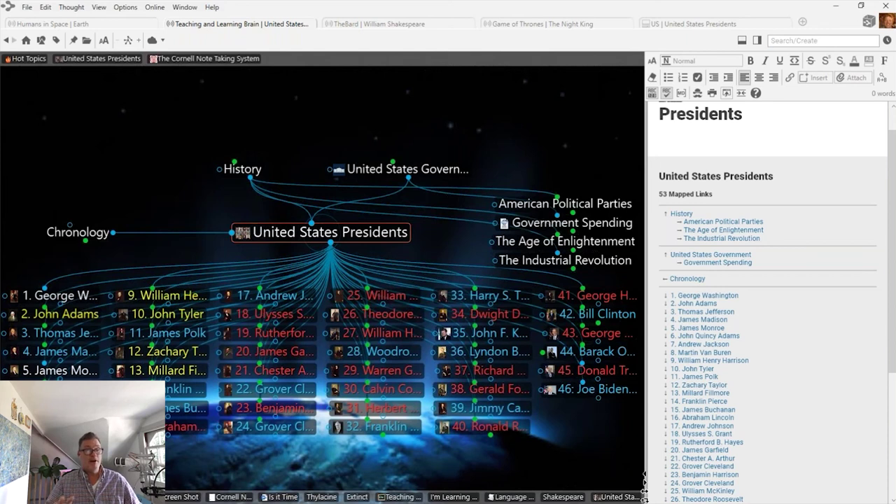
click(674, 25)
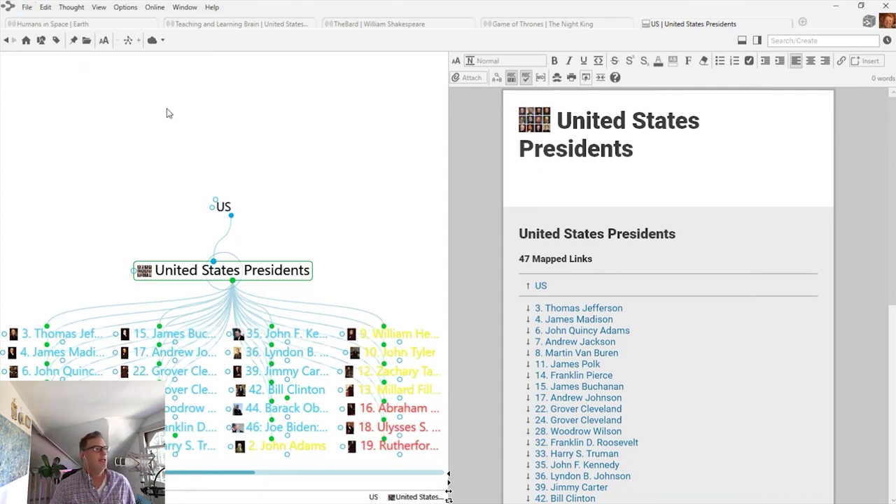
click(223, 207)
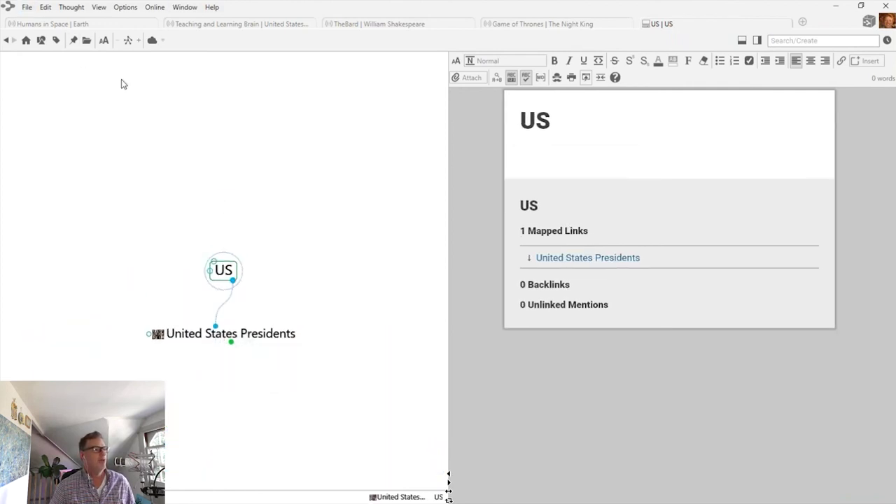
click(27, 7)
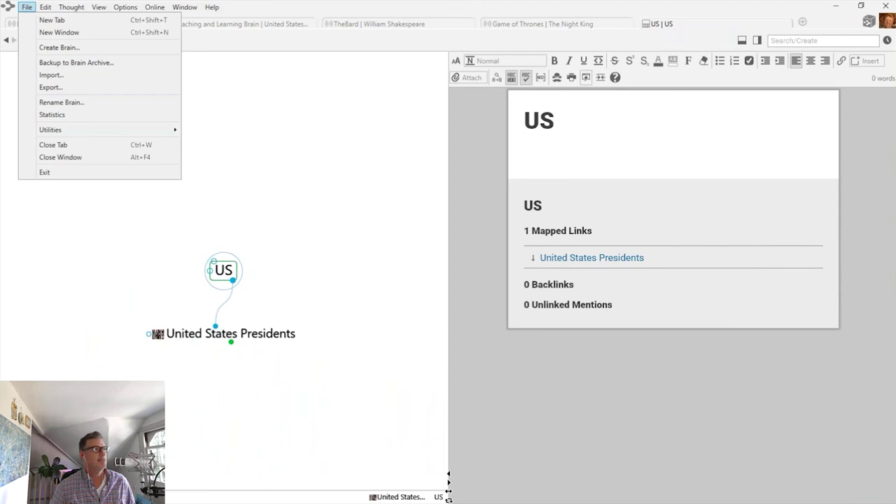
click(50, 86)
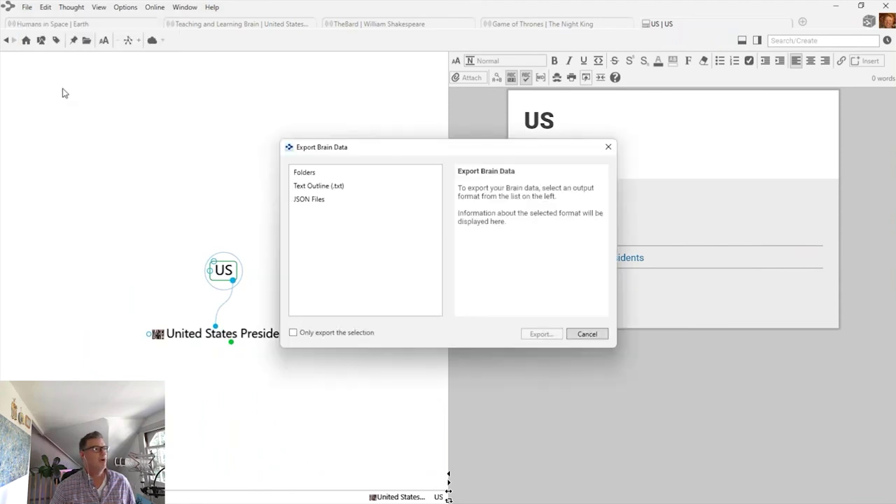
click(608, 147)
Back up the US brain to the archive US 2022-10-05.brz on the desktop, allowing anyone to restore from it.
click(27, 7)
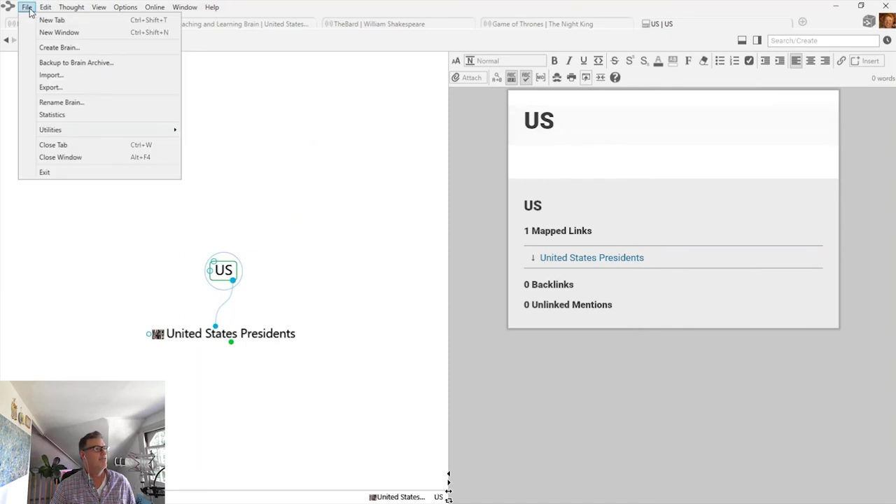
click(86, 63)
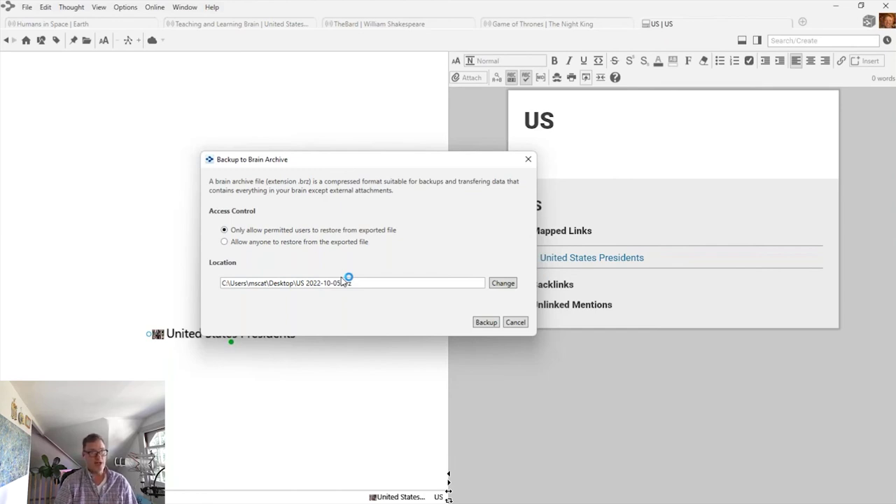
click(225, 242)
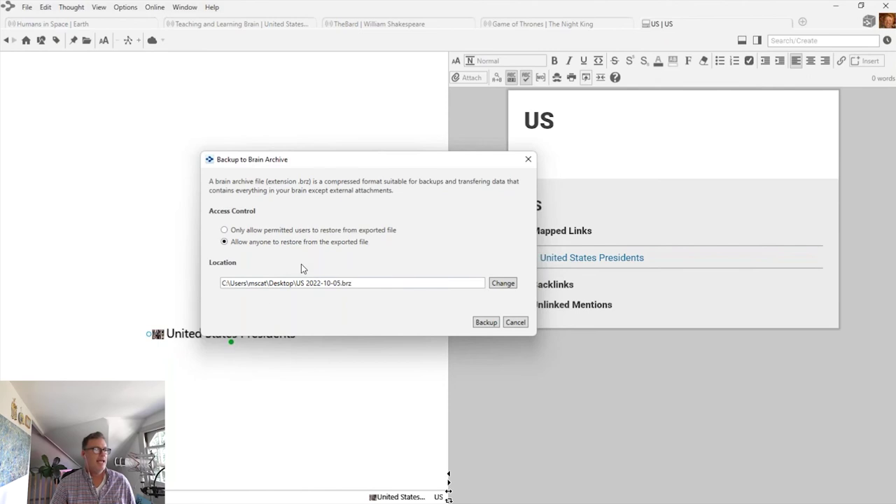
click(486, 322)
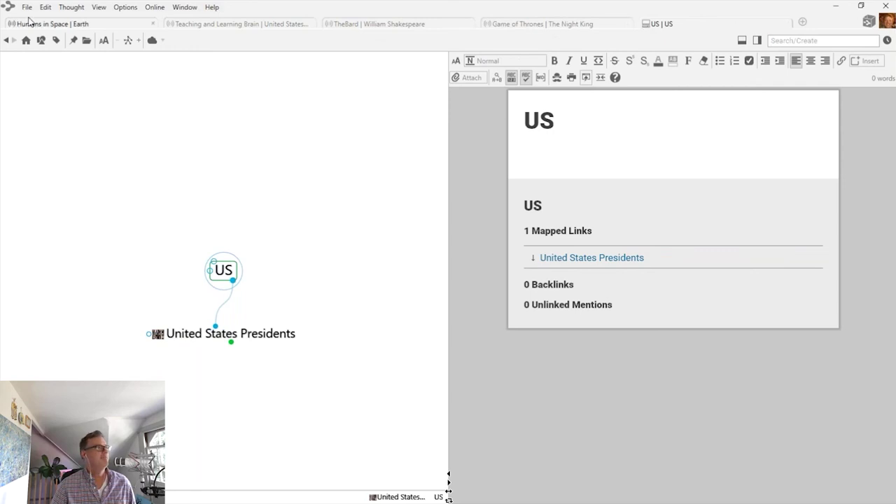
Switch to the Game of Thrones brain and open the Wights thought.
click(519, 24)
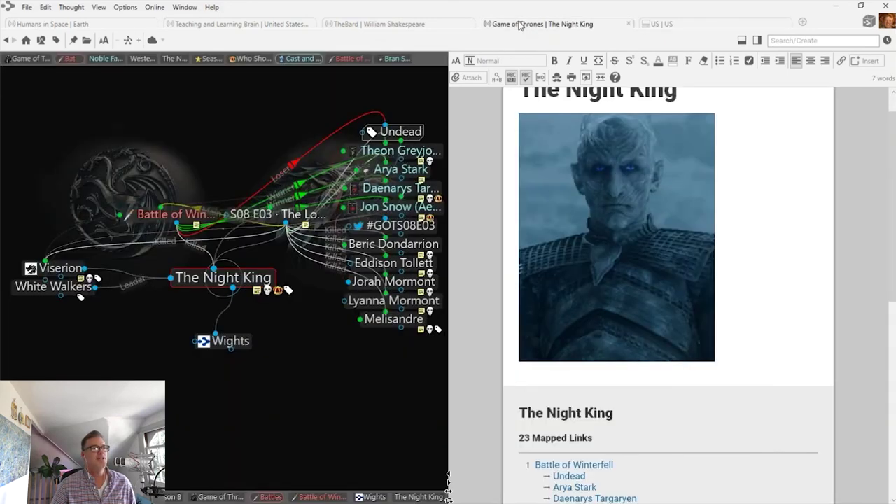
click(229, 345)
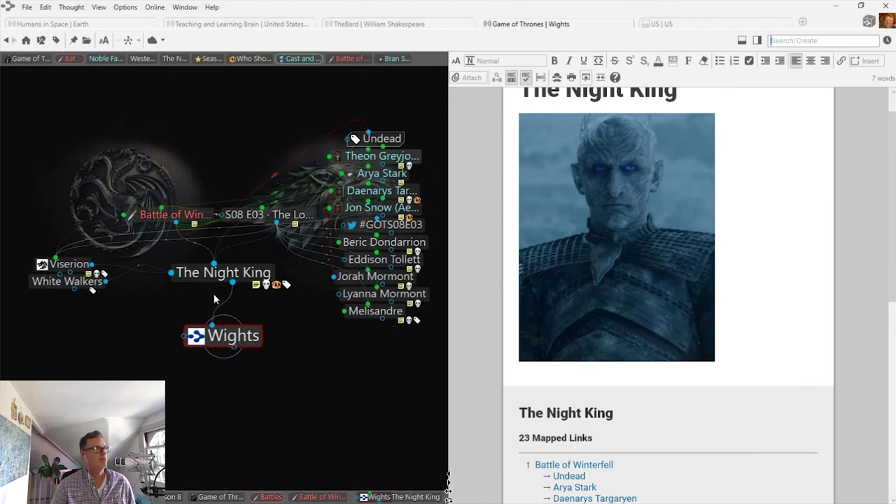
Try importing a brain archive from the desktop into Game of Thrones, linked to the Wights thought, and cancel before importing.
click(26, 7)
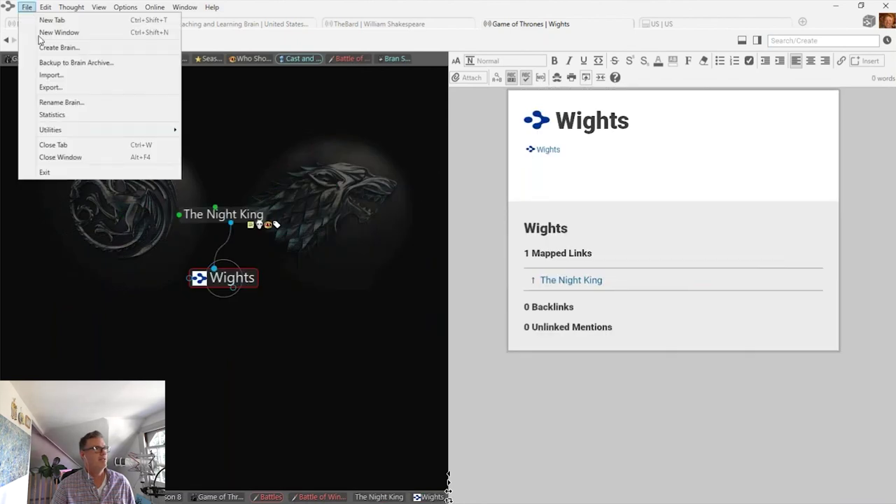
click(51, 74)
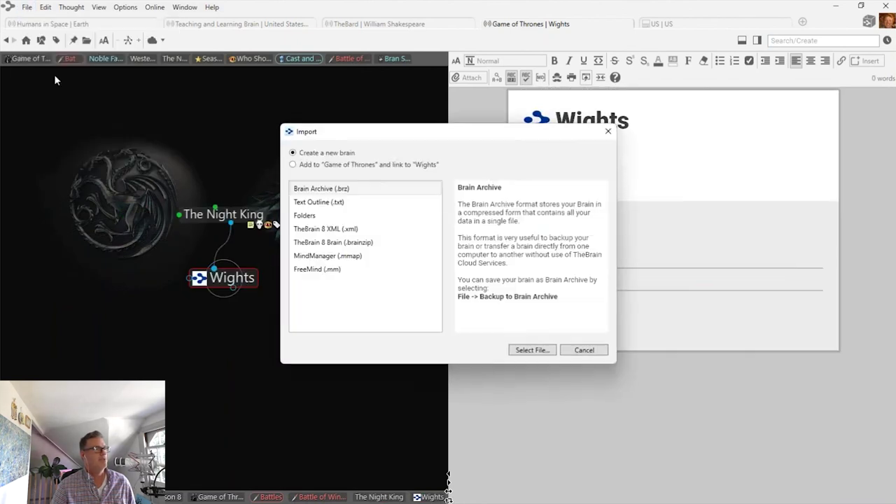
click(320, 190)
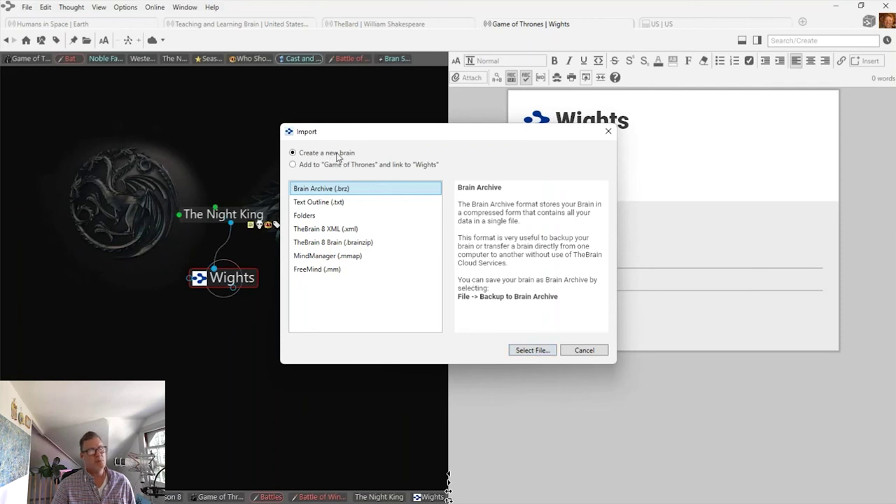
click(293, 165)
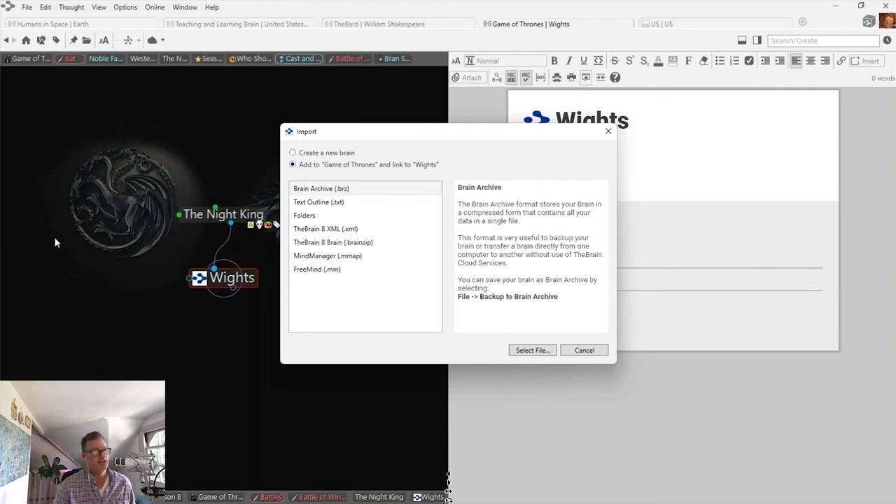
click(532, 351)
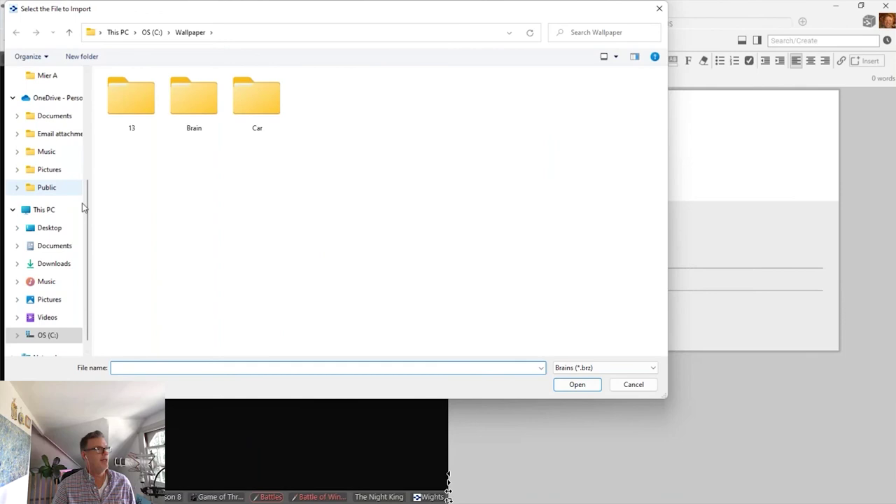
click(49, 228)
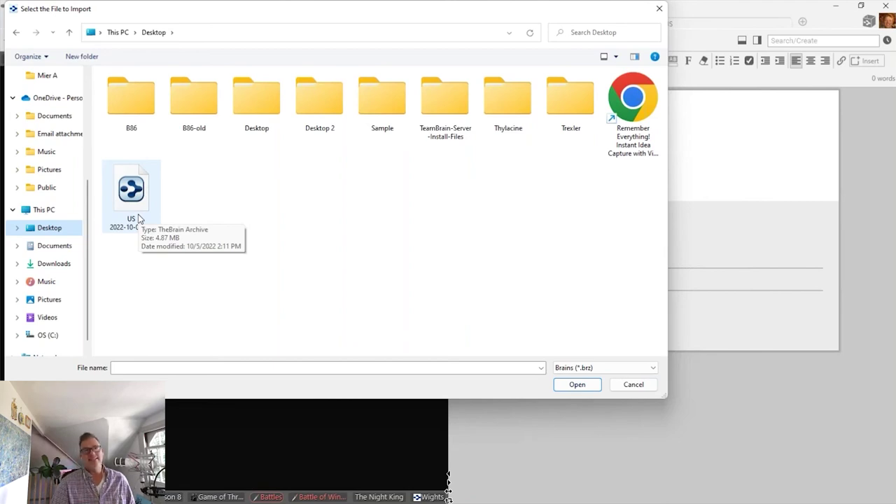
click(645, 389)
click(604, 351)
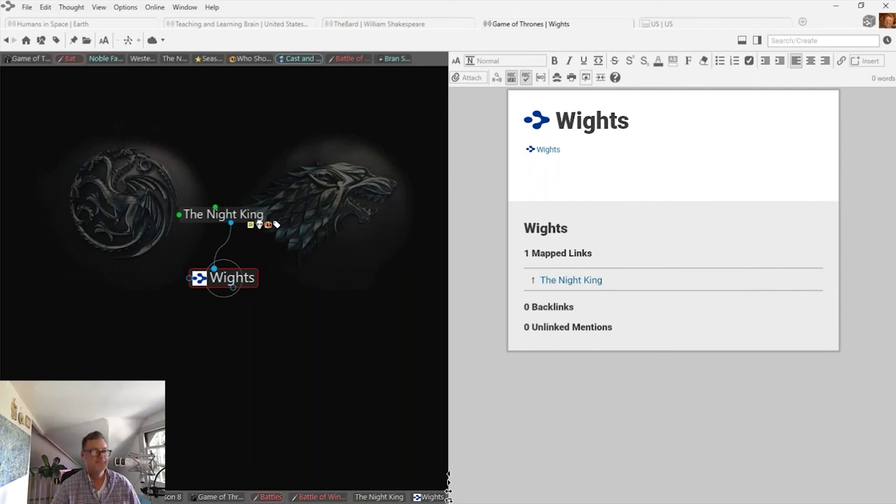
Show the report filters beside the notes in place of the to-do list.
key(ctrl+f)
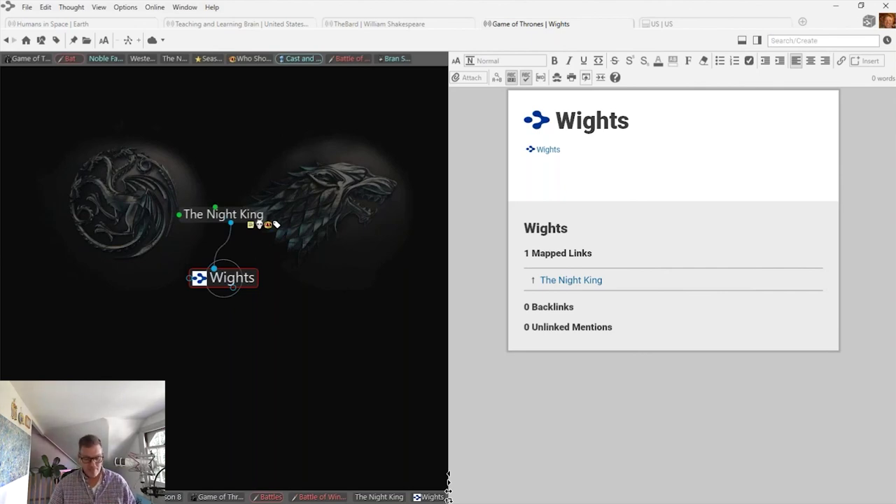
click(757, 41)
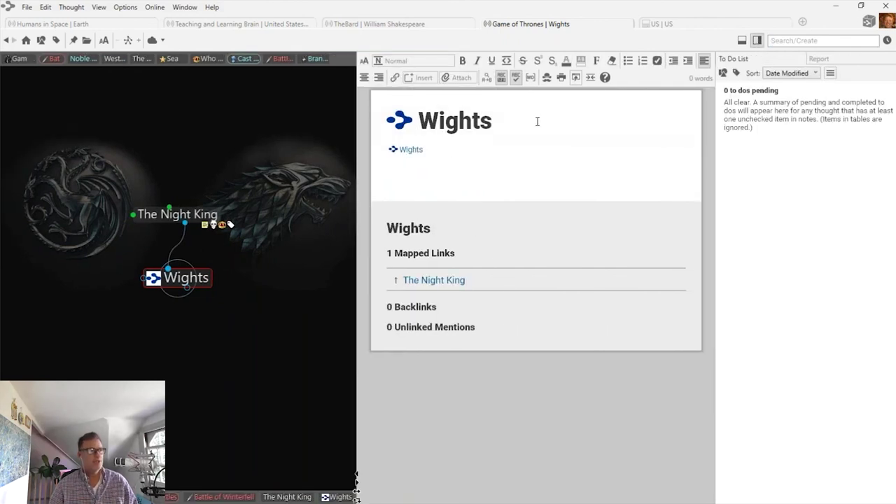
click(820, 59)
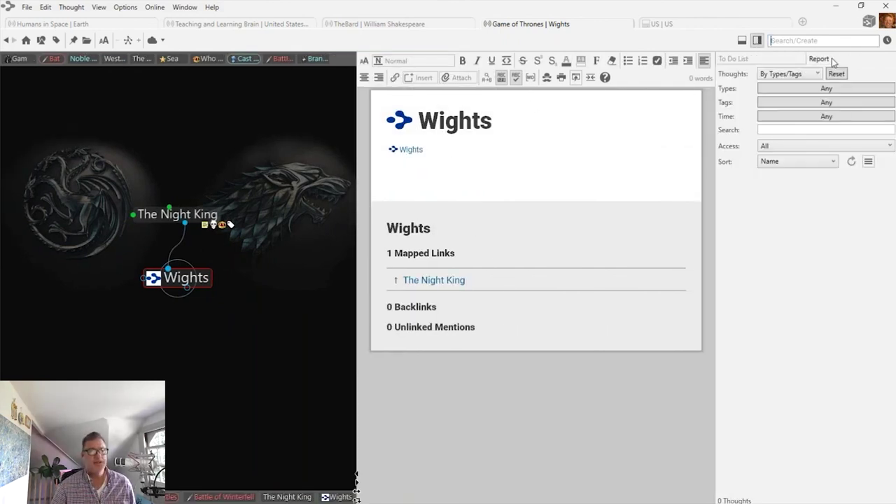
Browse The Night King and Battle of Winterfell thoughts, and return to the brain's home thought.
click(182, 214)
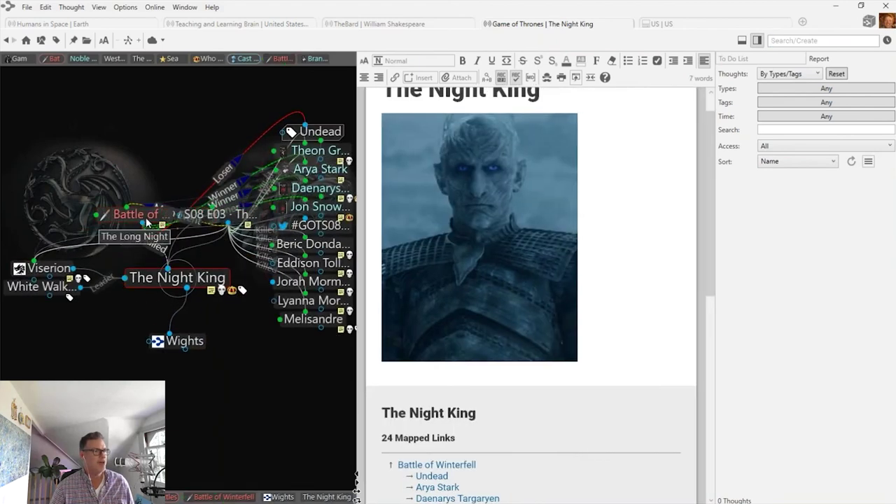
click(166, 214)
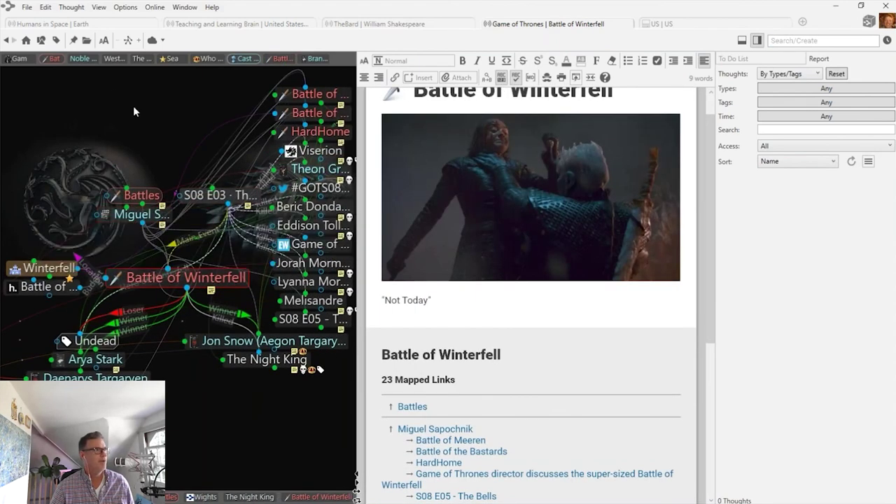
click(26, 40)
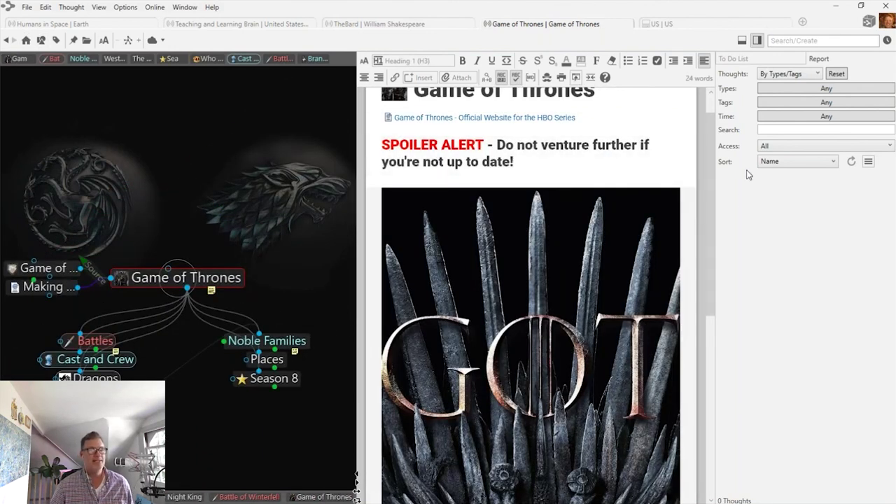
Run the report on all thoughts and filter it to the House Names type, reviewing the available thought and link types.
click(852, 161)
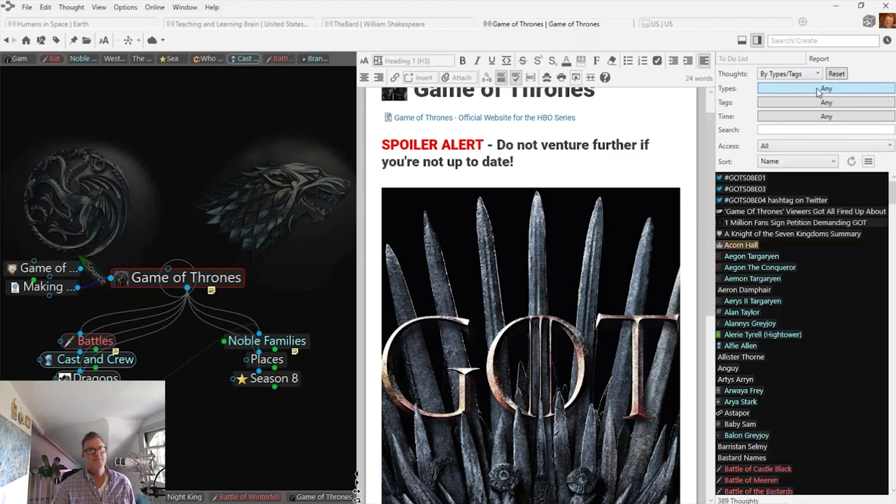
click(819, 91)
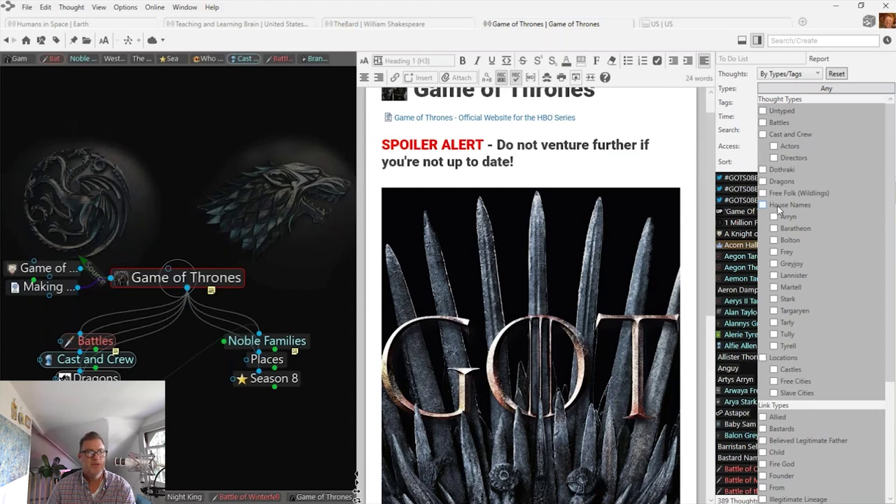
click(763, 205)
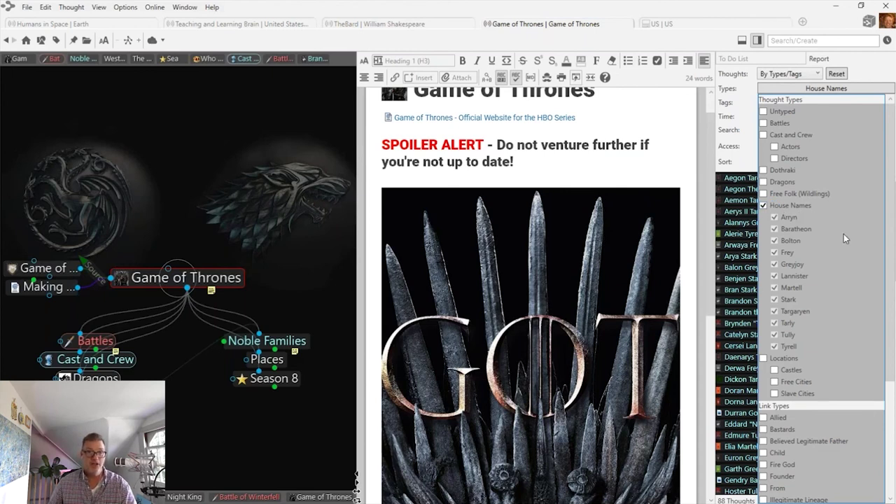
scroll(844, 234, down, 5)
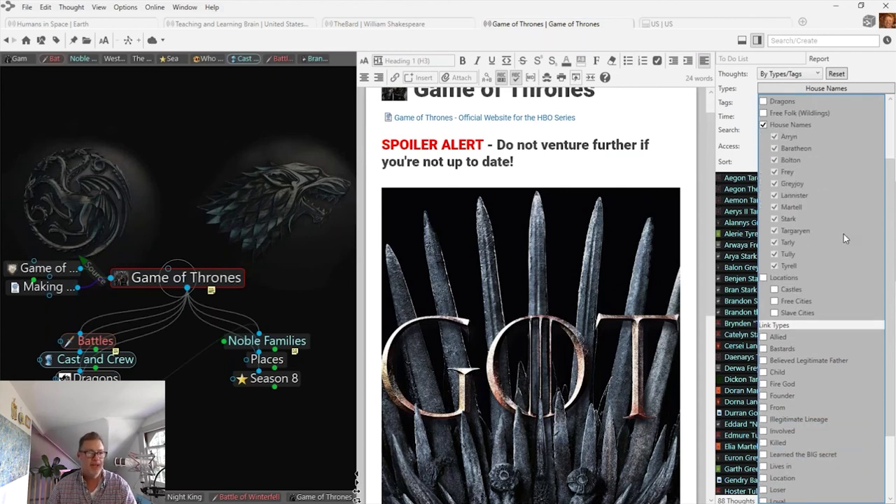
scroll(799, 249, down, 1)
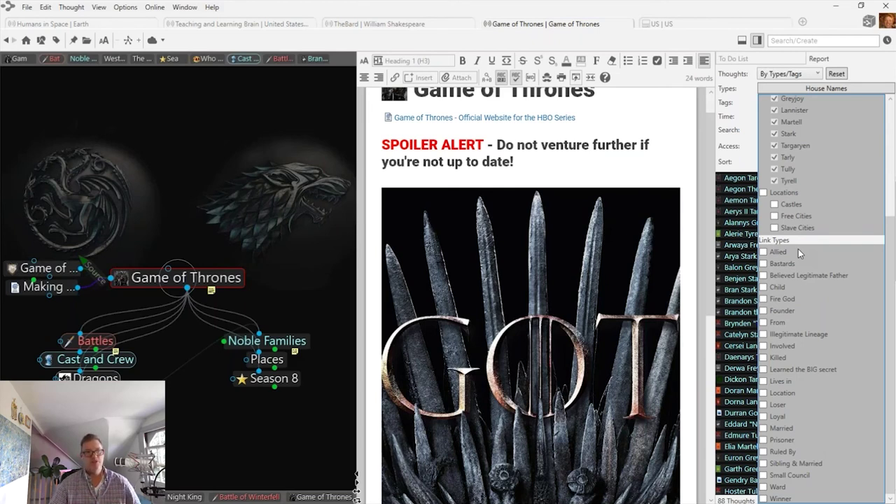
scroll(838, 309, up, 5)
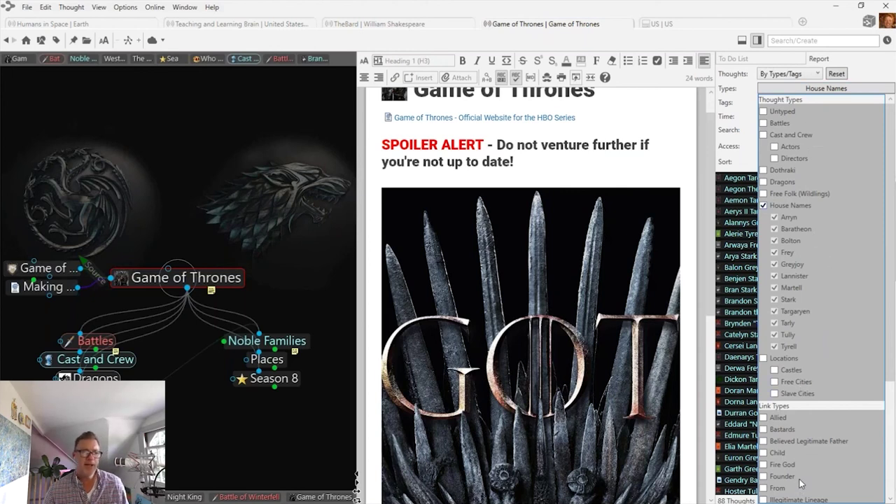
scroll(802, 480, down, 5)
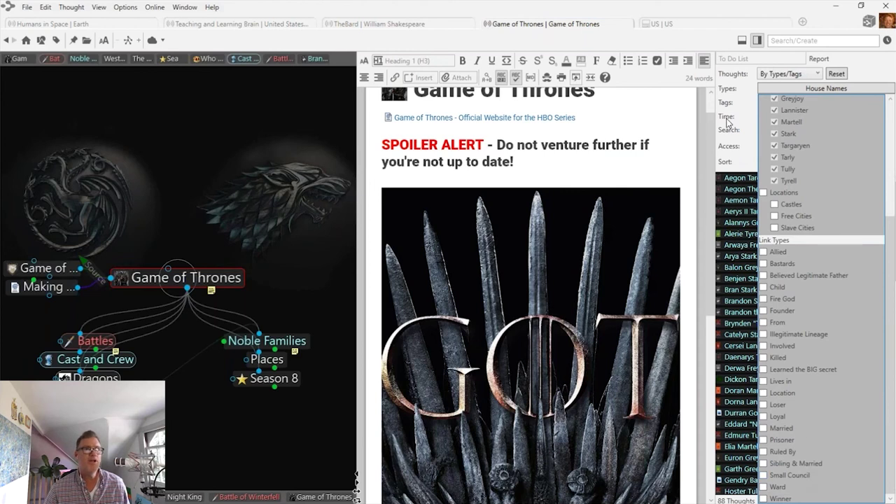
scroll(811, 188, up, 2)
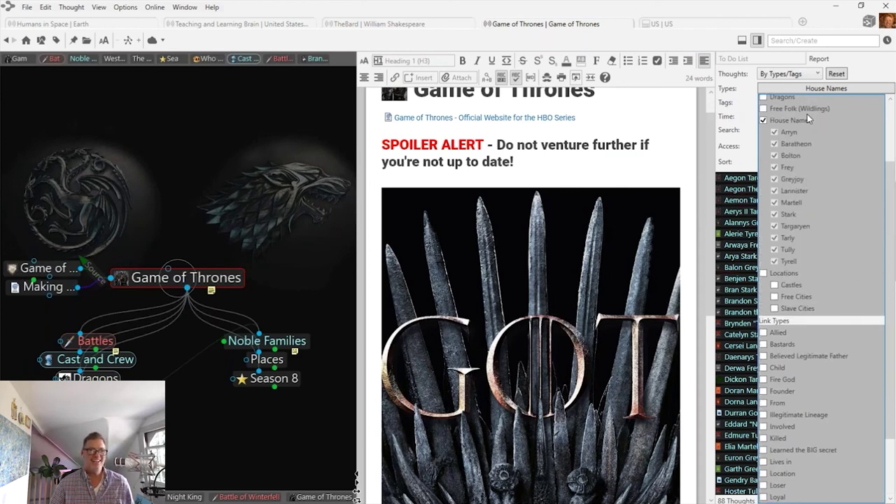
click(729, 122)
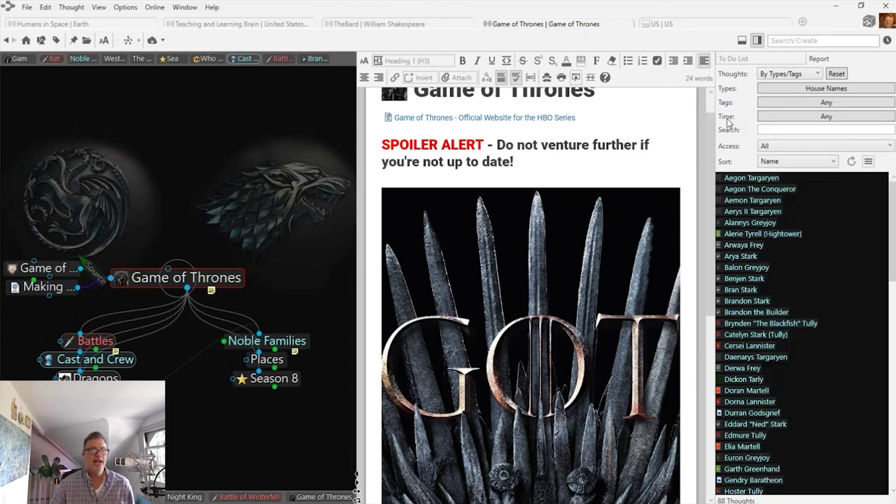
Narrow the report to thoughts tagged both Deceased and KING.
click(803, 103)
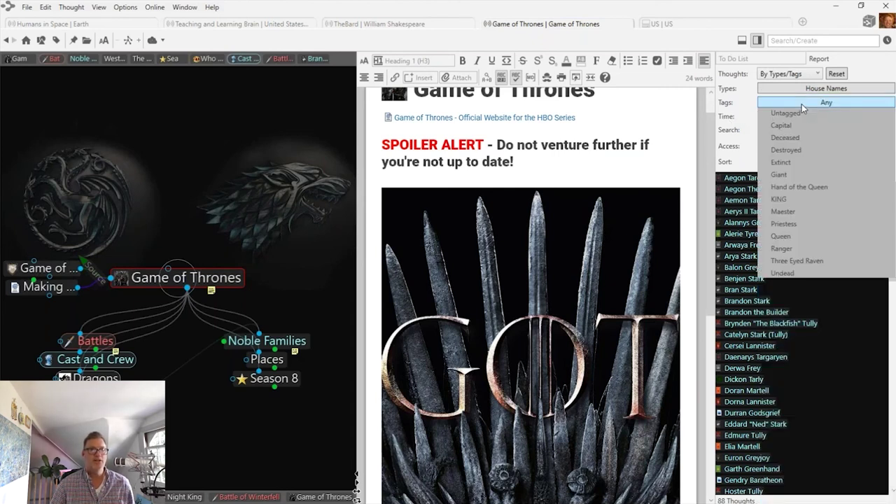
click(785, 138)
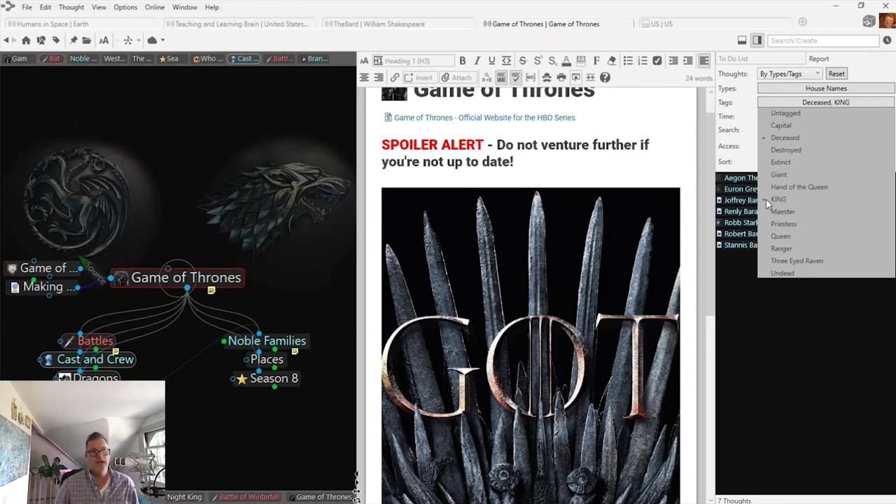
click(794, 345)
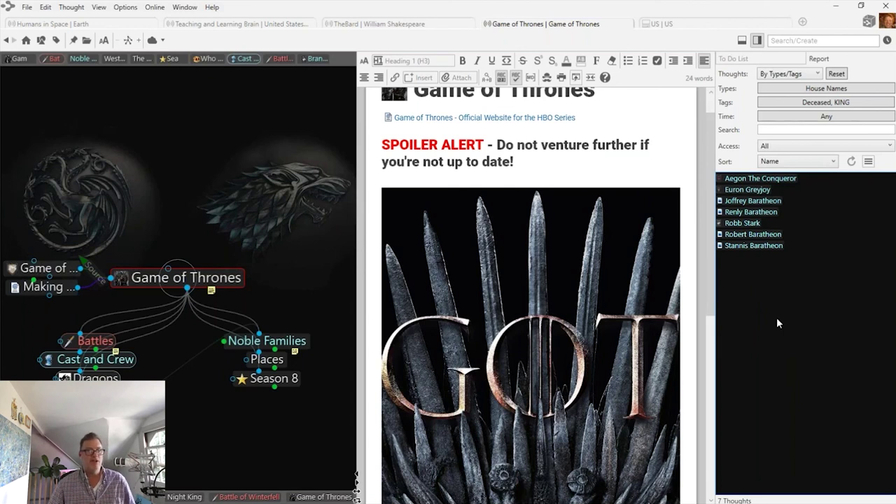
Open Renly Baratheon from the report results and follow the links through House Baratheon and Storm's End to The Stormlands.
click(750, 213)
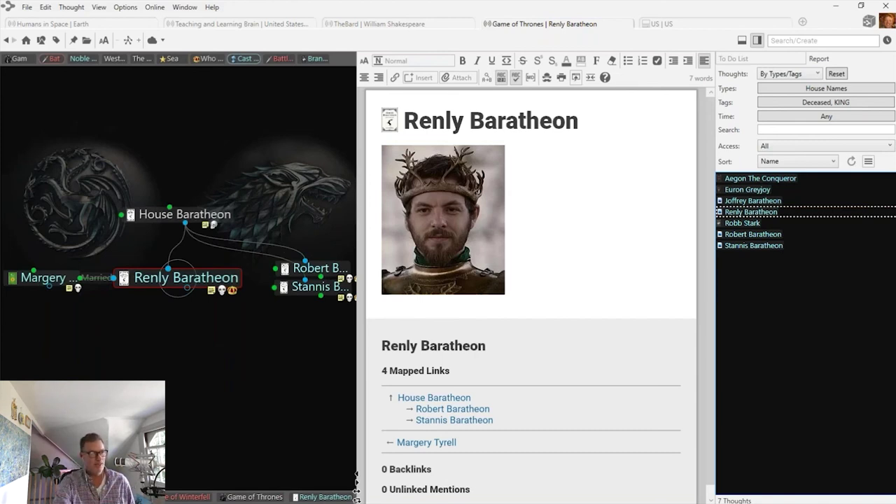
click(198, 214)
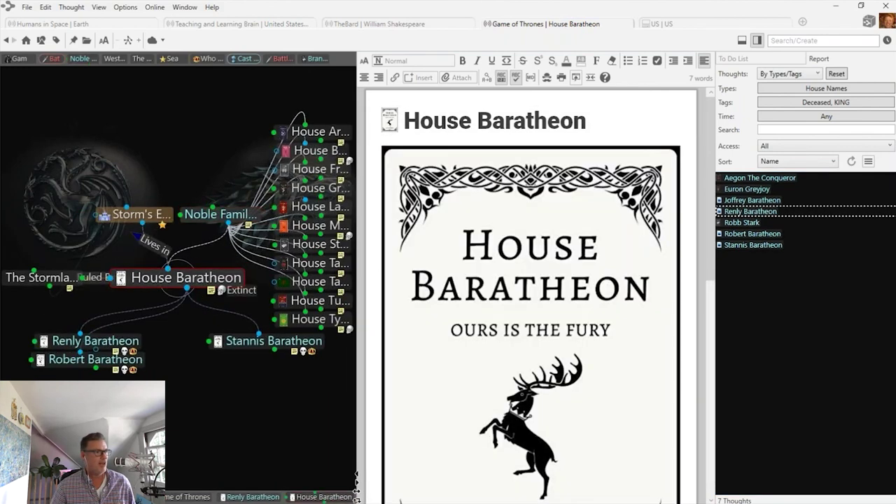
click(142, 214)
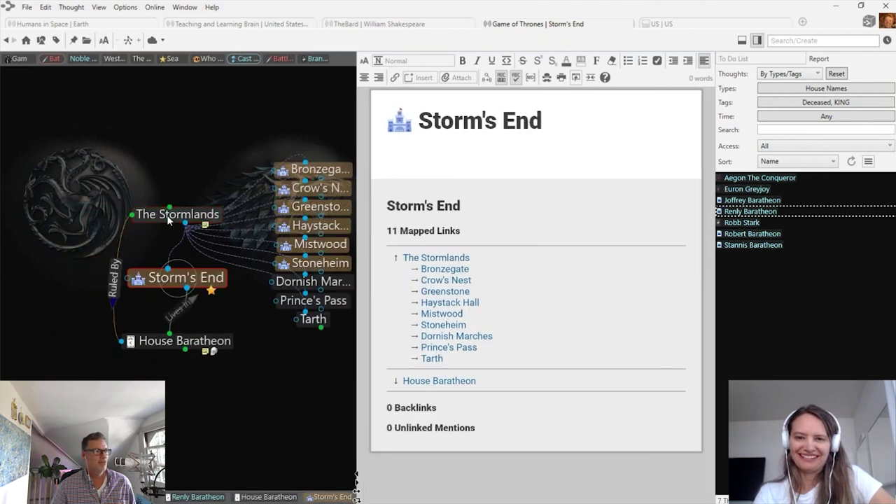
click(171, 155)
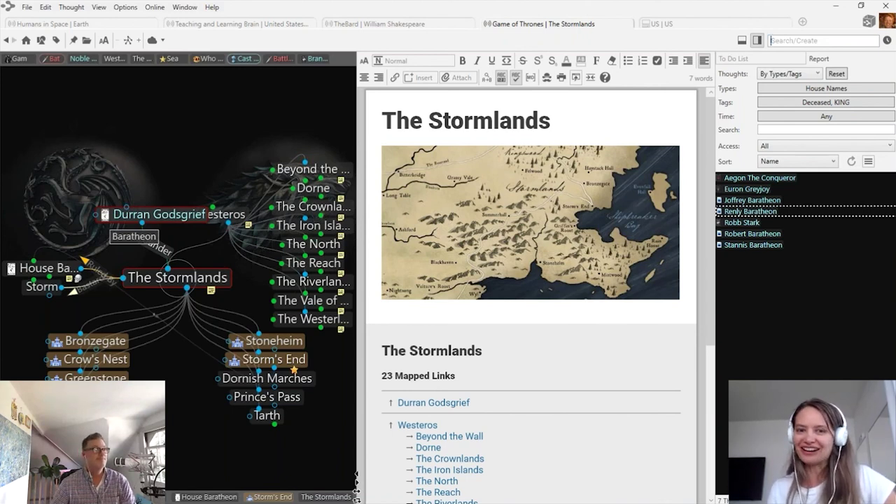
Switch to the Teaching and Learning Brain and navigate from its home thought through Best Practices to The Cornell Note Taking System.
click(216, 23)
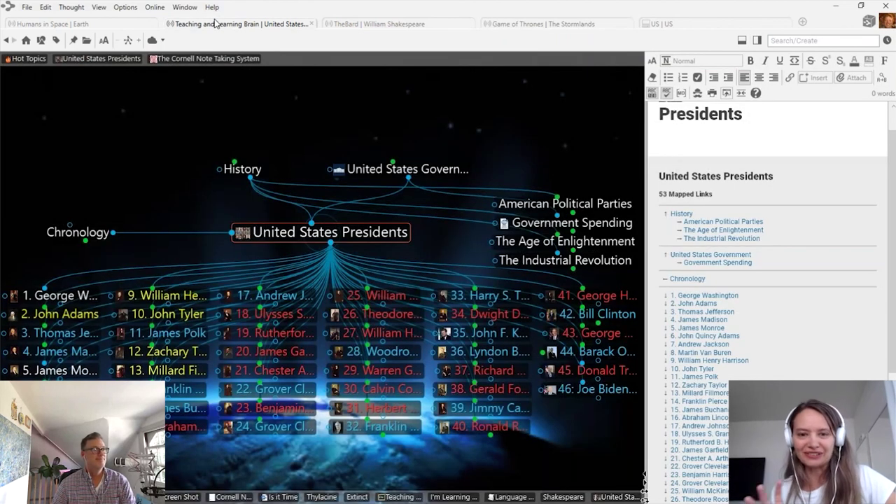
click(26, 40)
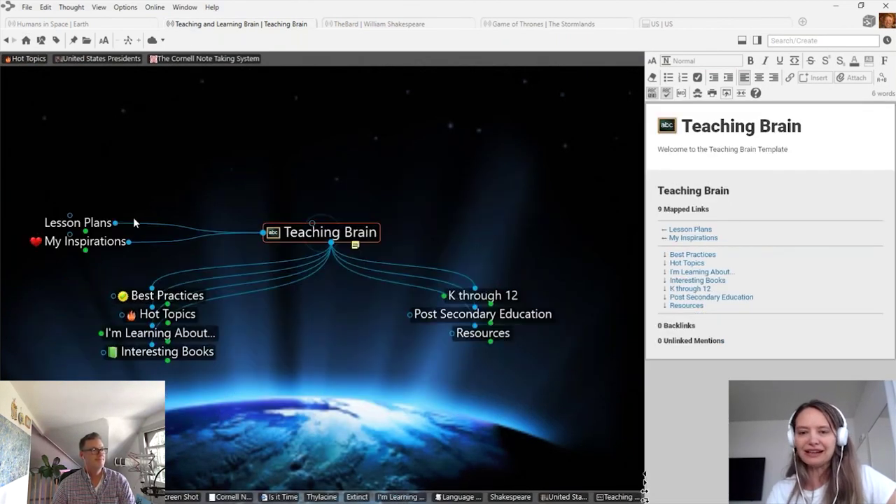
click(186, 297)
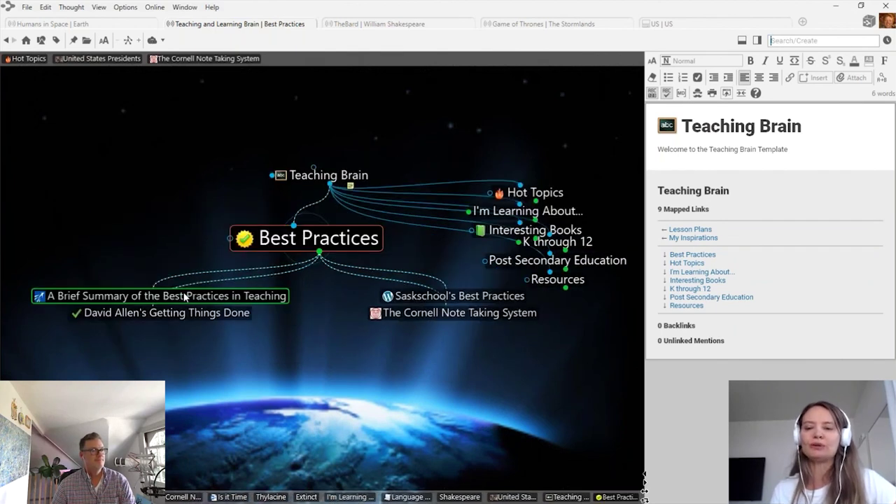
click(474, 318)
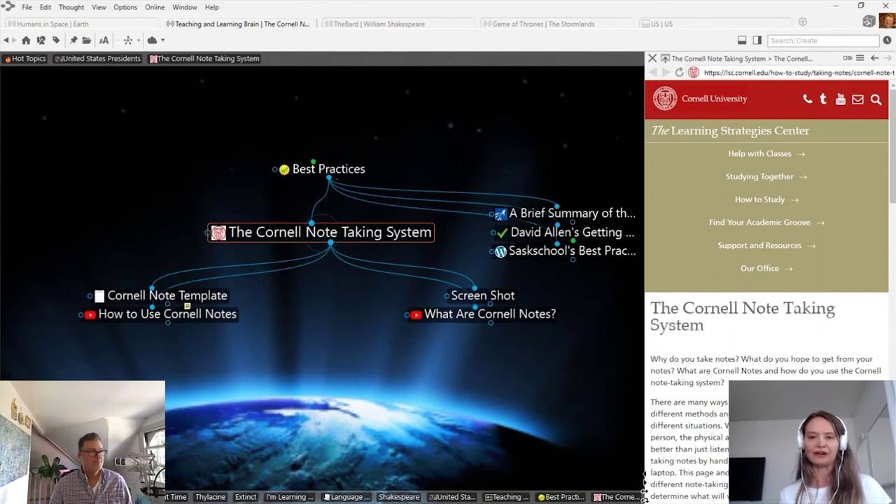
Switch to the web browser, review the TheBrain 13 beta page with its download options, and return to the thebrain.com home page.
click(428, 500)
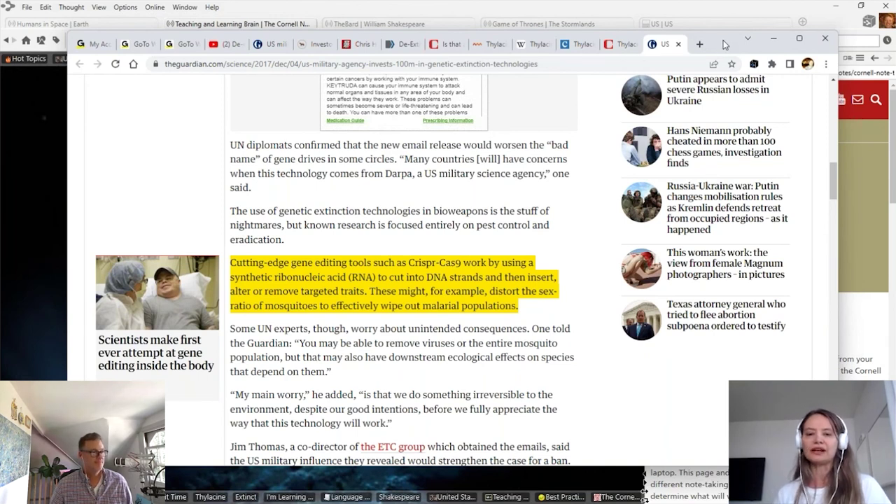
click(773, 38)
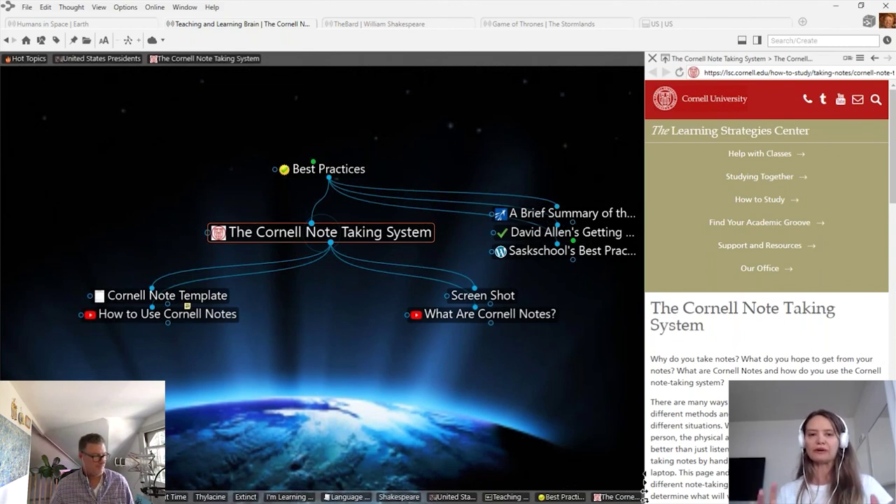
key(alt+Tab)
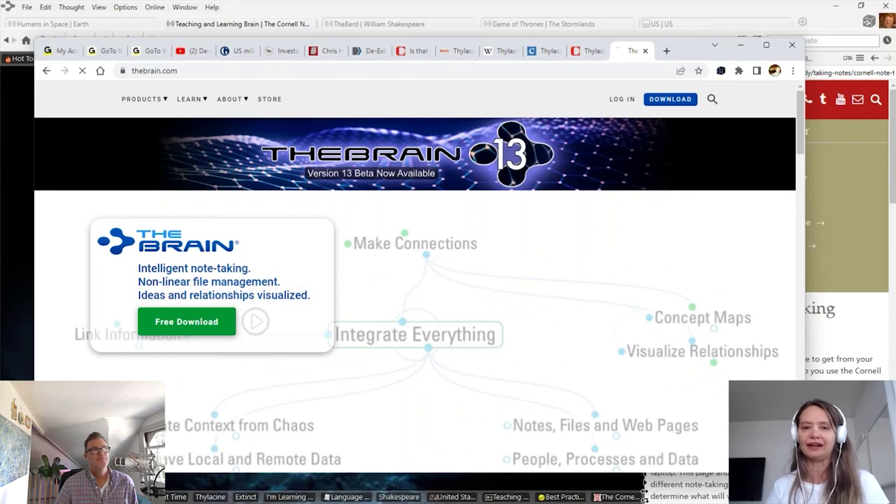
scroll(734, 243, down, 3)
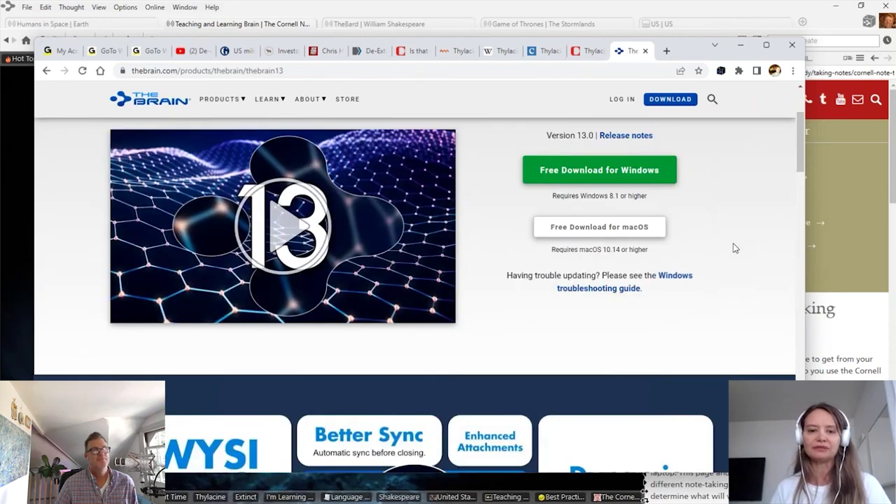
scroll(734, 247, down, 15)
scroll(734, 247, up, 5)
scroll(415, 281, up, 3)
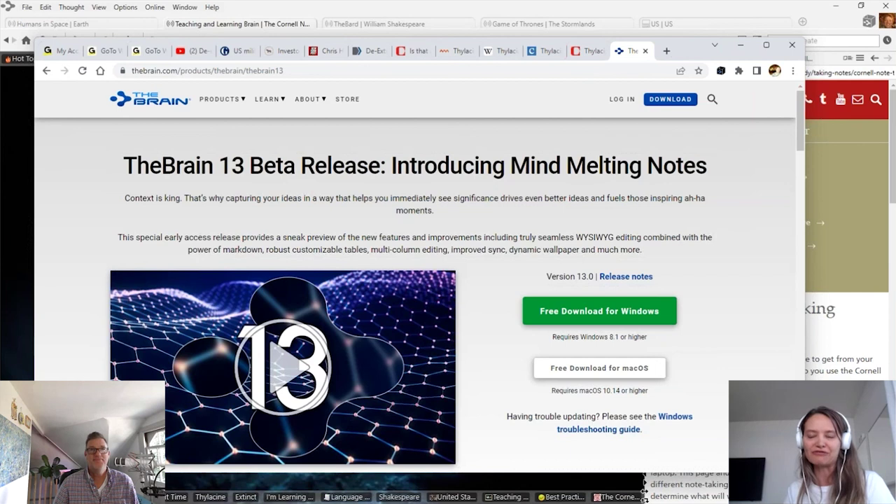
click(139, 105)
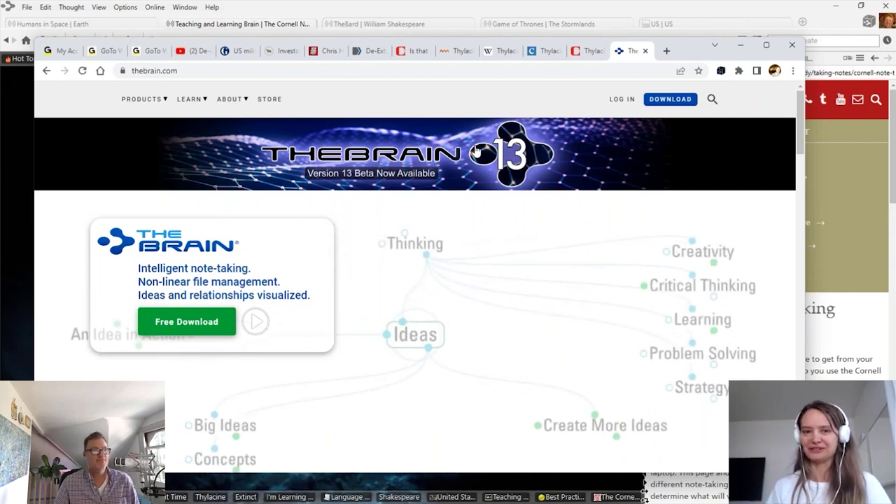
Switch back to TheBrain, open Is it Time under Thylacine, and widen its notes to review the Cornell notes on Thylacine de-extinction.
click(522, 489)
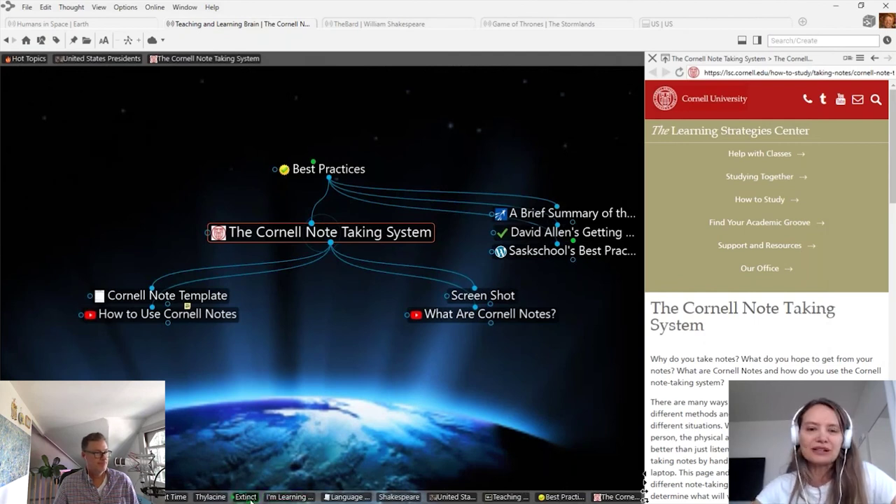
click(211, 498)
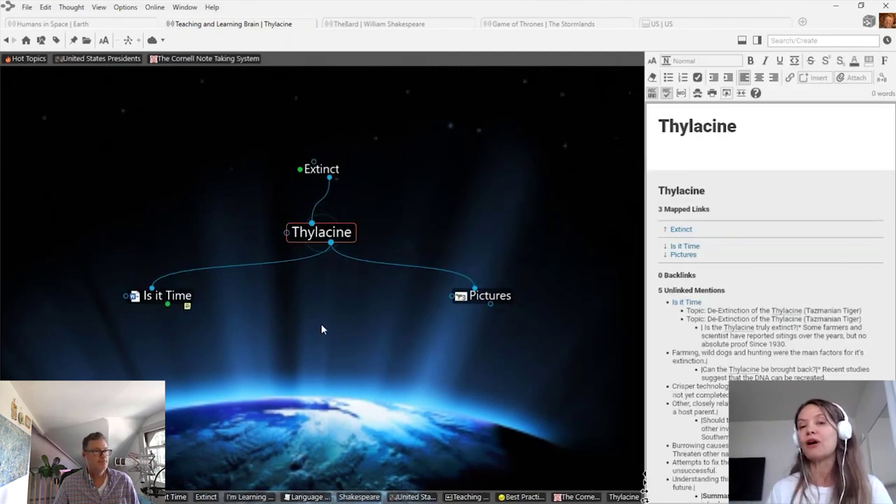
click(185, 298)
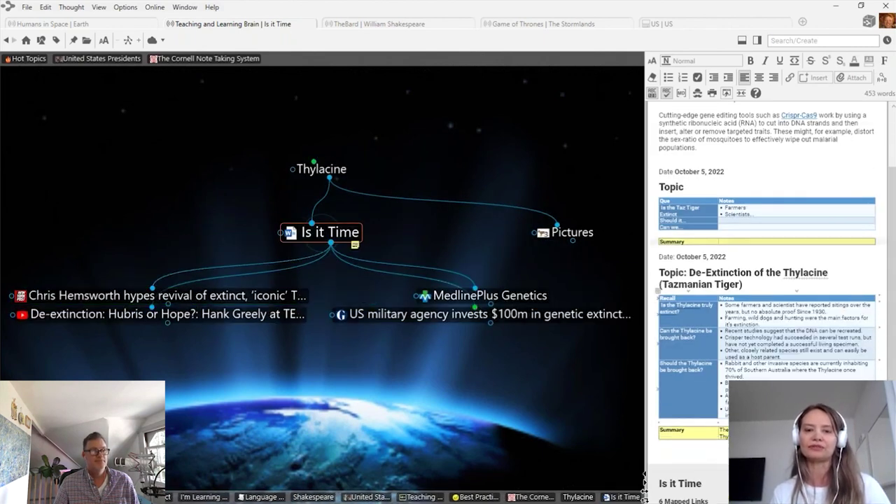
drag(645, 280, 443, 281)
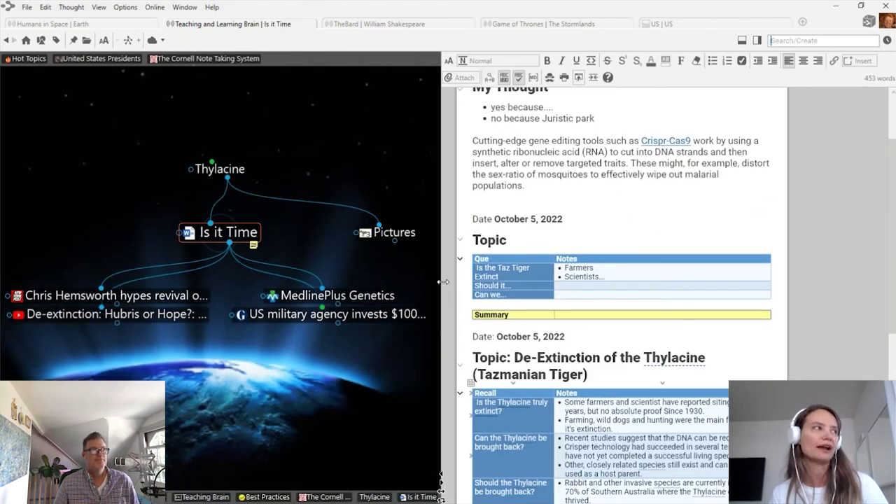
scroll(464, 316, down, 2)
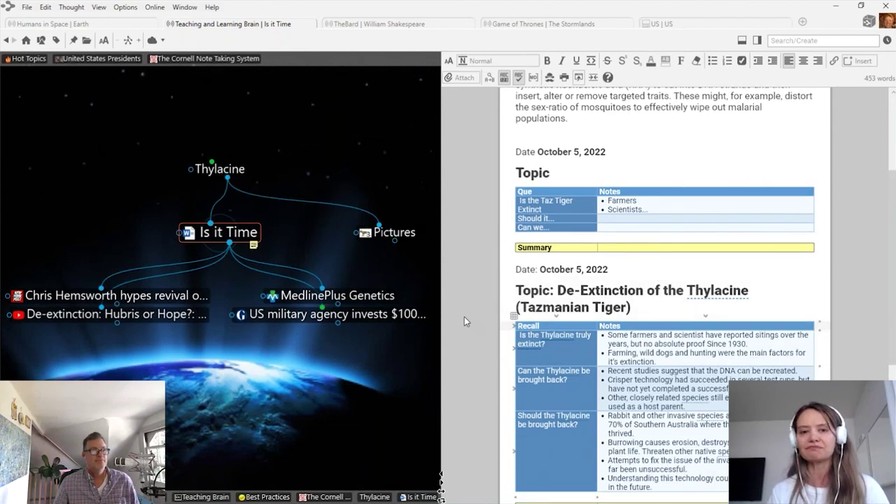
click(660, 270)
scroll(744, 269, down, 3)
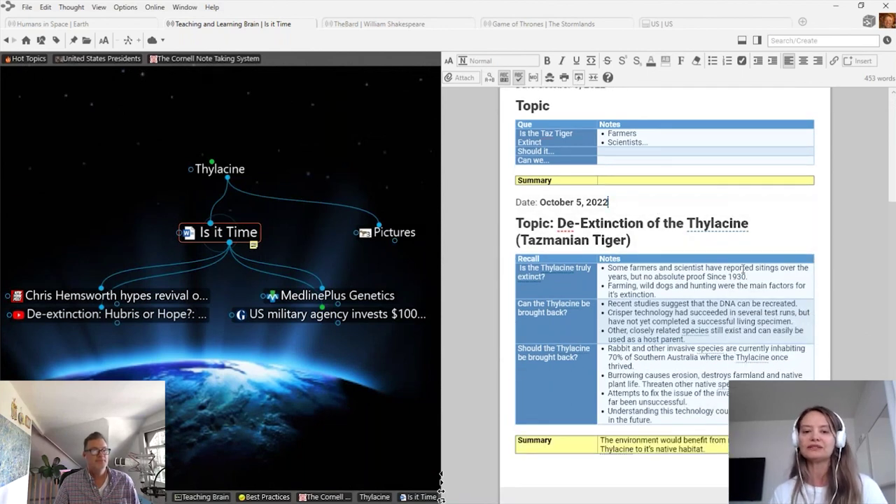
scroll(743, 269, down, 3)
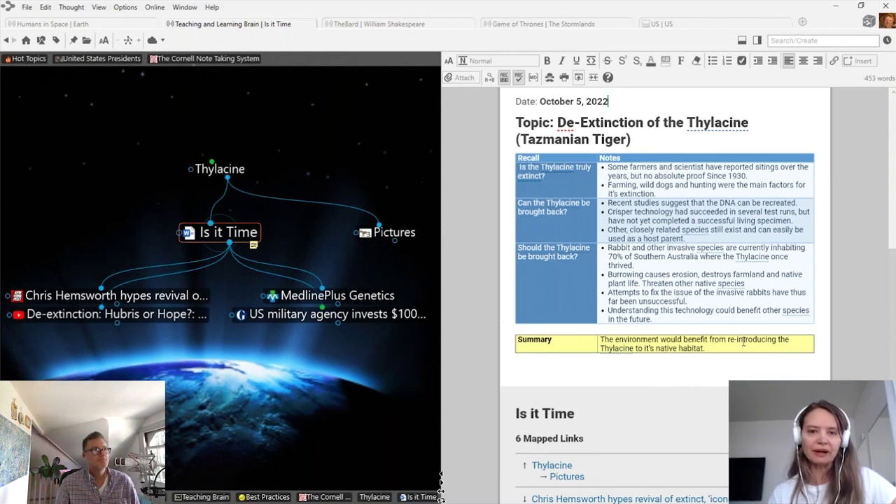
Navigate from Thylacine through Extinct, Dasyuromorphia and Australidelphia to the Marsupialia thought.
click(230, 171)
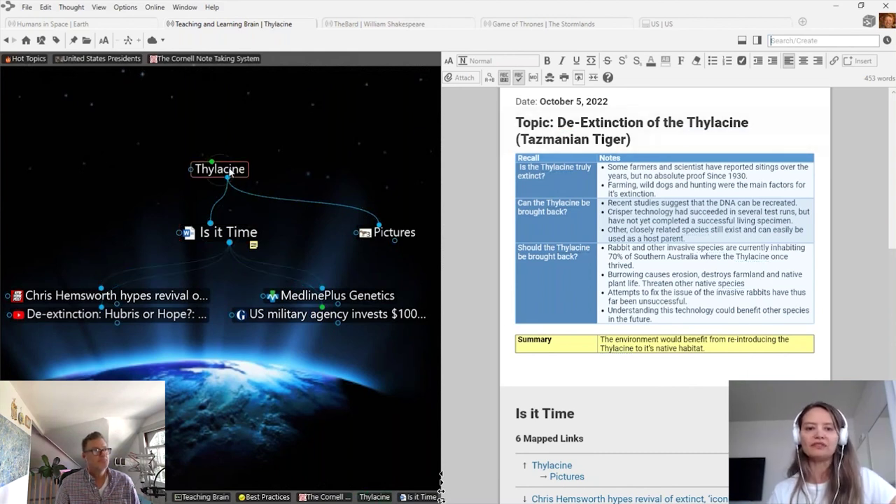
click(225, 172)
click(62, 236)
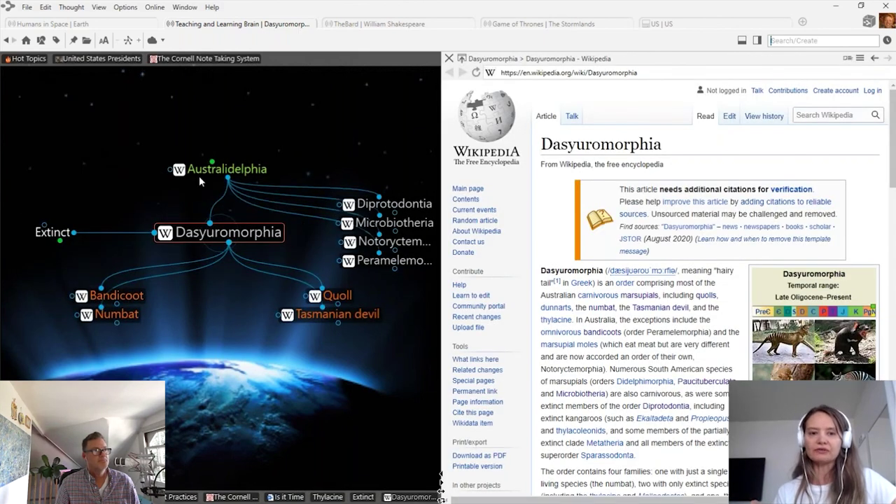
click(199, 179)
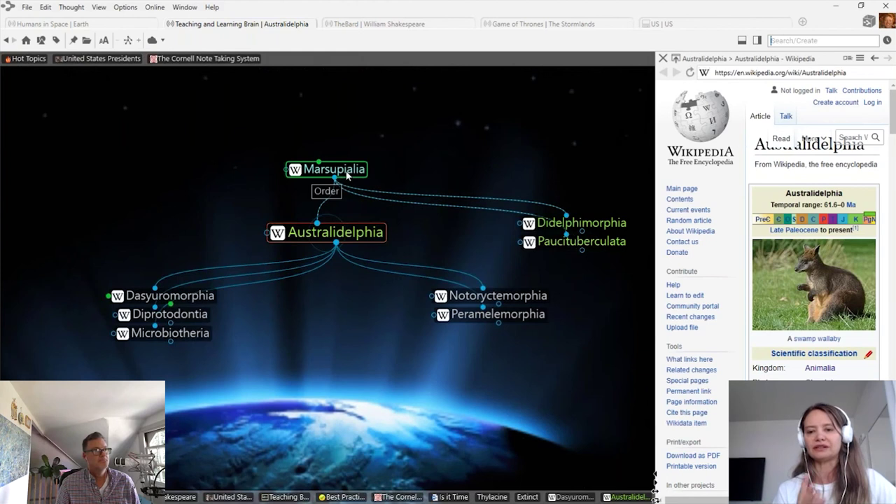
click(343, 171)
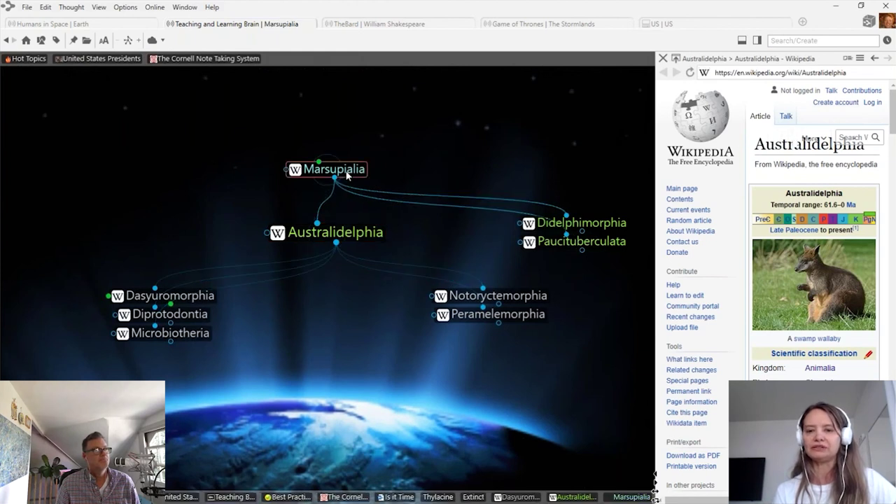
Change the layout to Mind Map, hide the content area, and go to the Teaching Brain home thought.
click(127, 40)
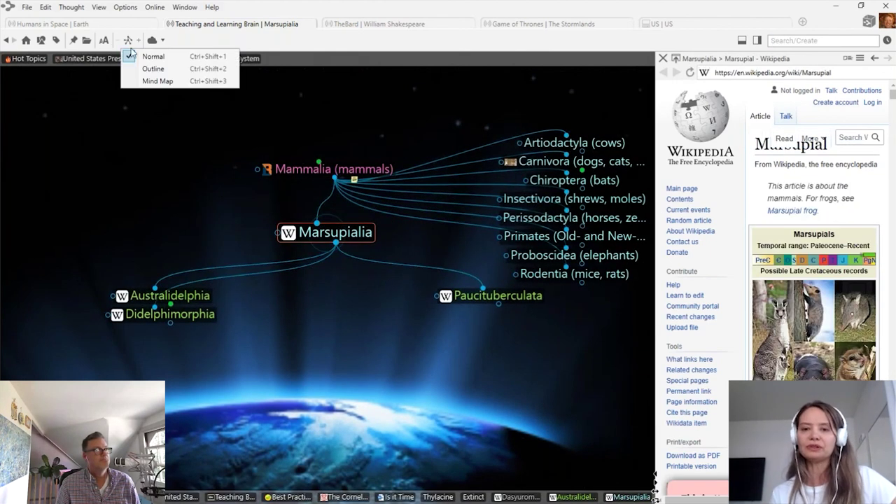
click(148, 81)
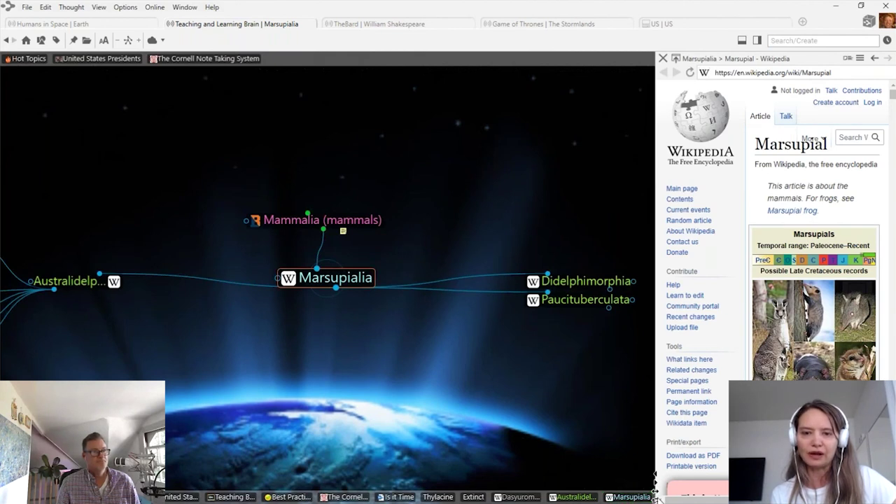
click(656, 496)
click(26, 40)
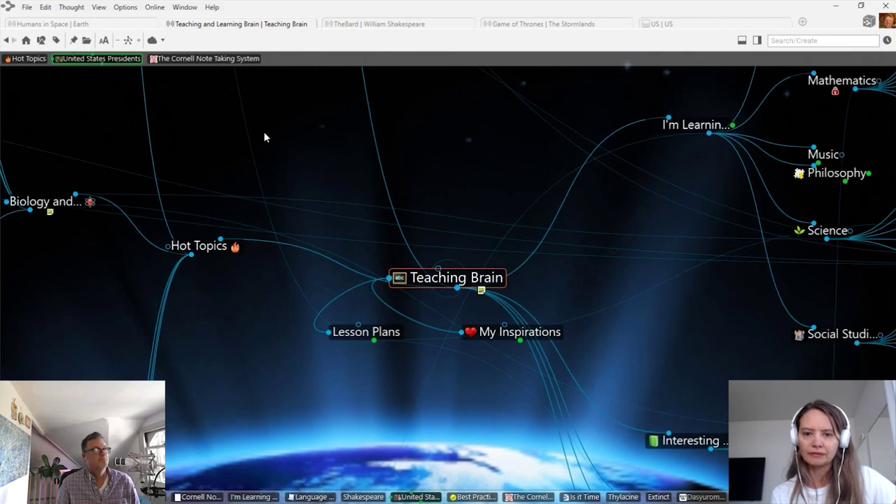
Shrink the text size so that far more of the Teaching Brain mind map fits on screen.
click(103, 41)
click(105, 83)
drag(105, 86, 104, 111)
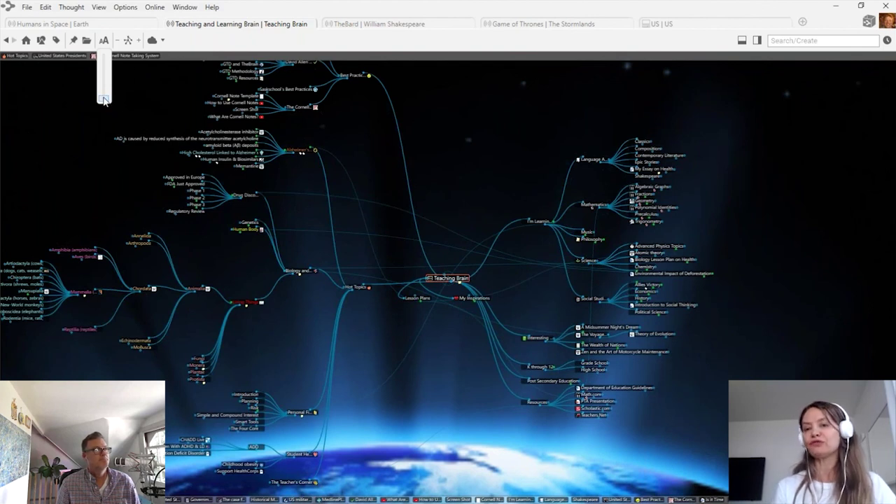
drag(104, 100, 103, 96)
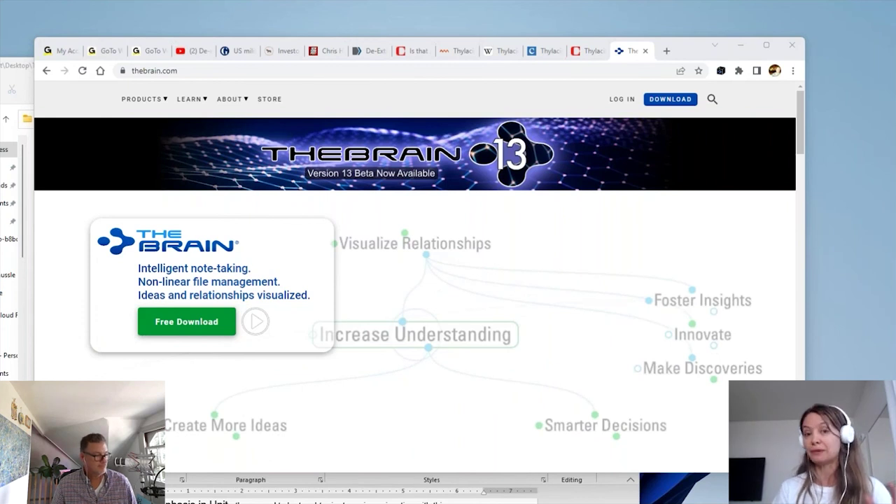
Switch back to TheBrain, reduce the mind map's text to the smallest size, and change the layout to Normal.
key(alt+Tab)
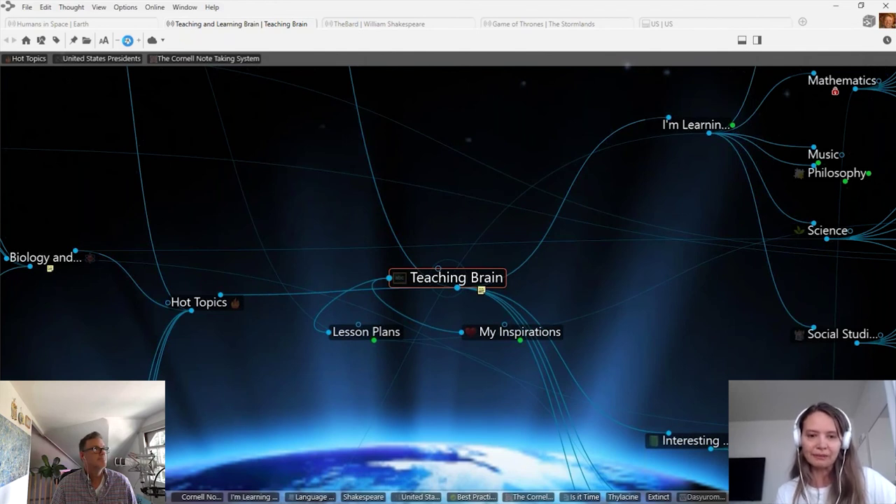
click(128, 40)
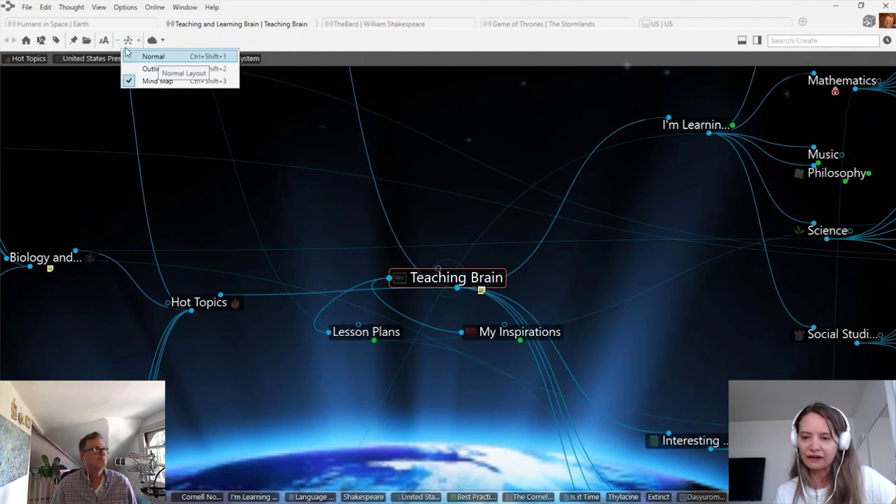
click(103, 40)
drag(104, 75, 105, 99)
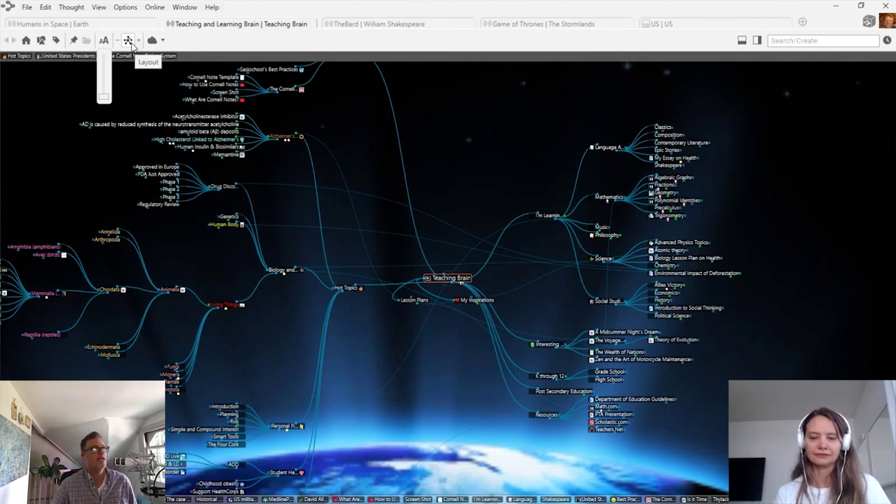
click(128, 42)
click(130, 56)
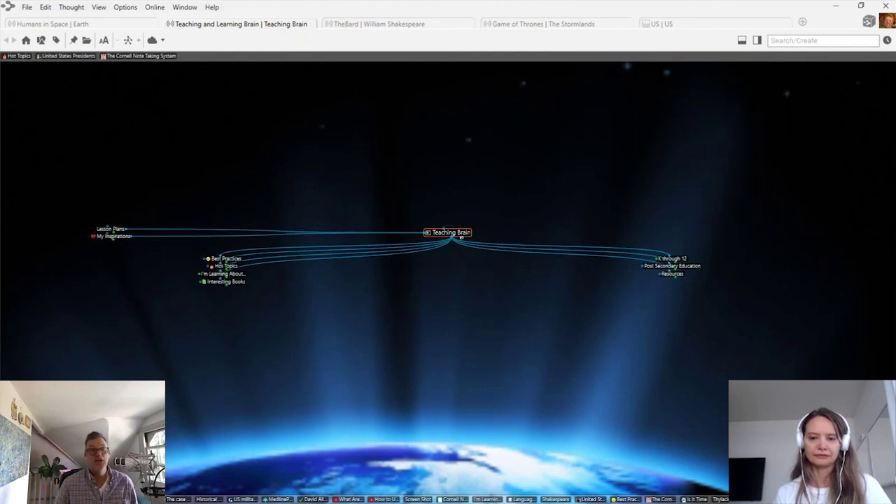
Bring back the content area beside the Teaching Brain thought and enlarge the text slightly.
drag(886, 490, 655, 483)
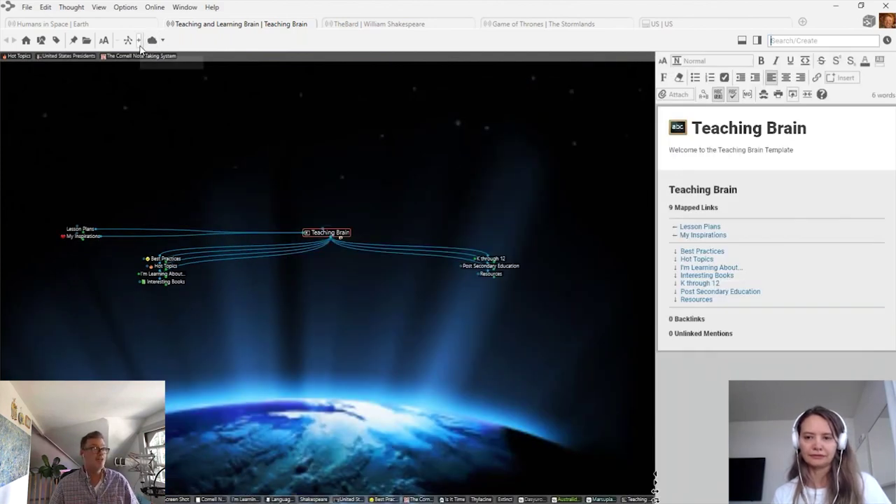
click(104, 40)
click(103, 87)
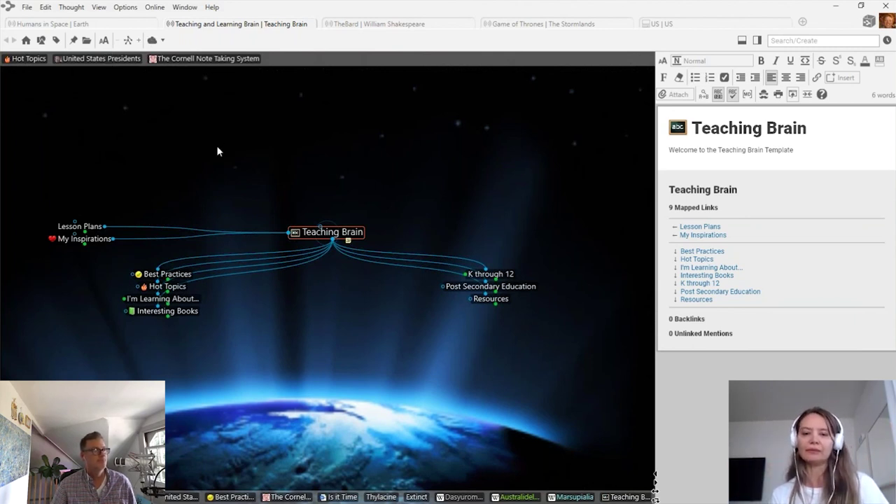
Navigate from the pinned Hot Topics thought through Biology and Life Sciences to Living Things.
click(32, 60)
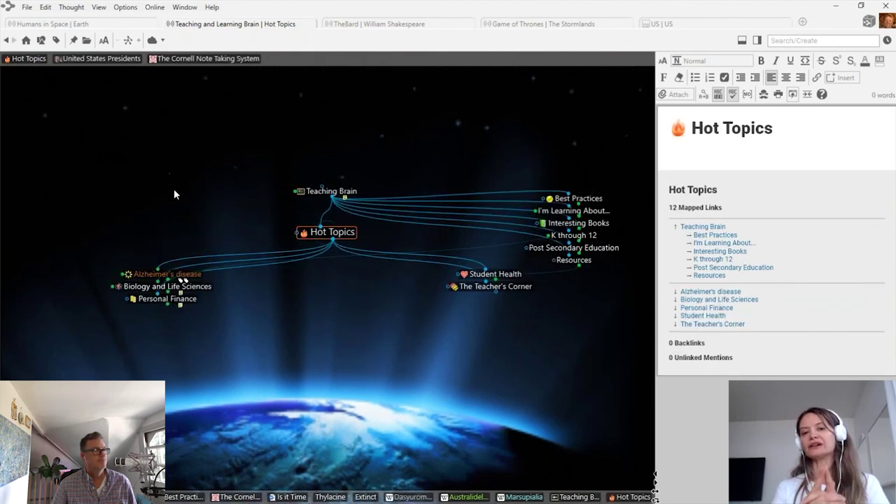
click(194, 289)
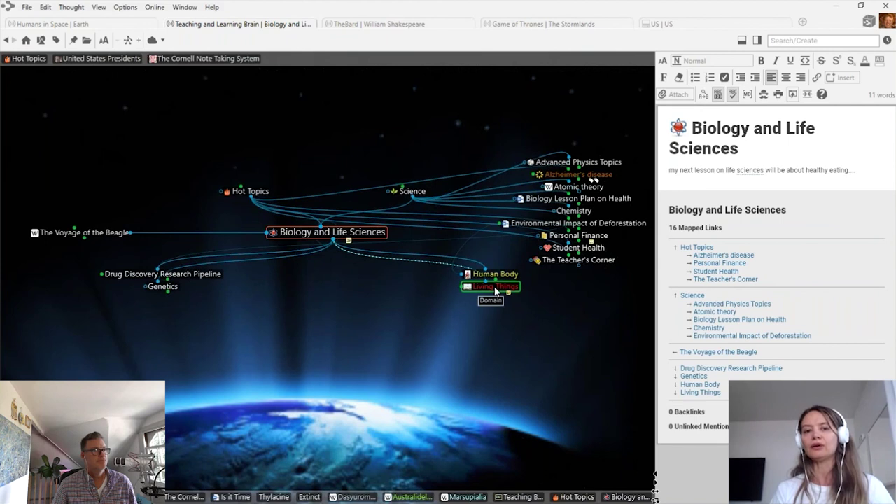
click(495, 287)
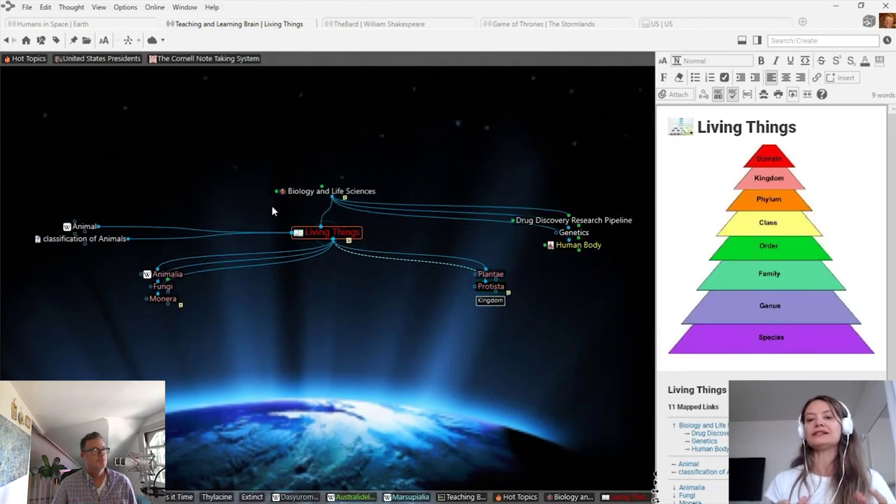
click(103, 41)
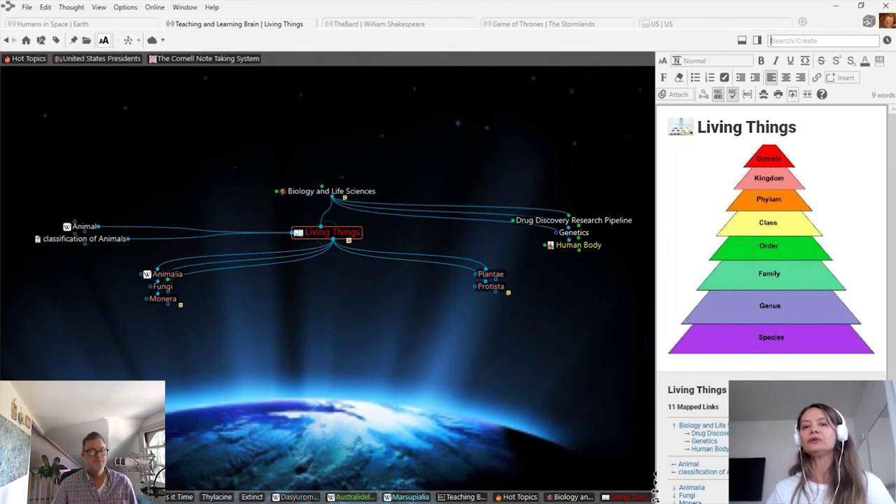
click(103, 45)
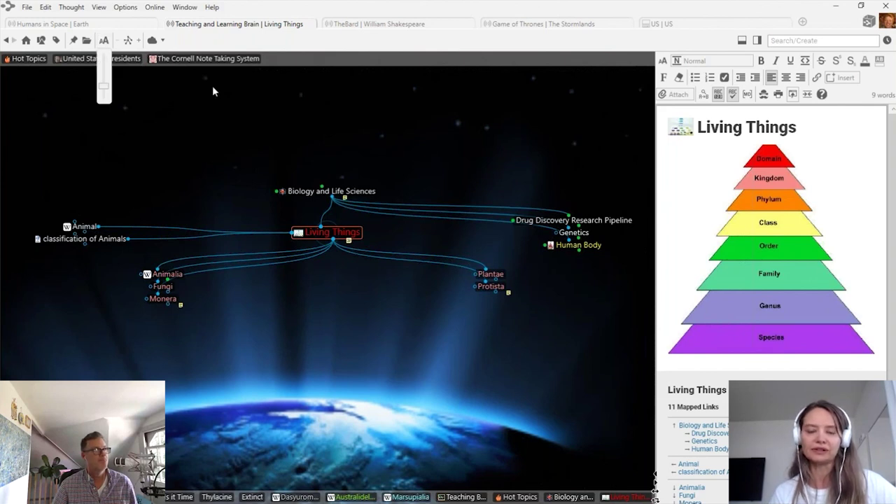
click(240, 46)
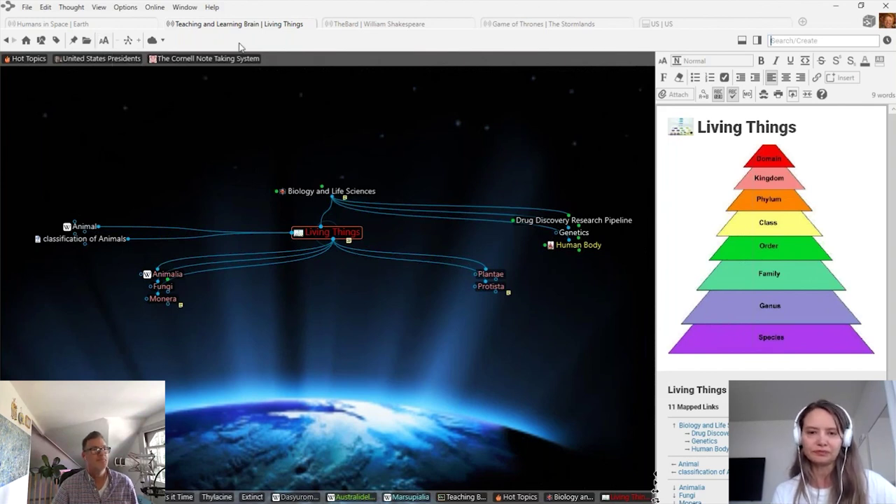